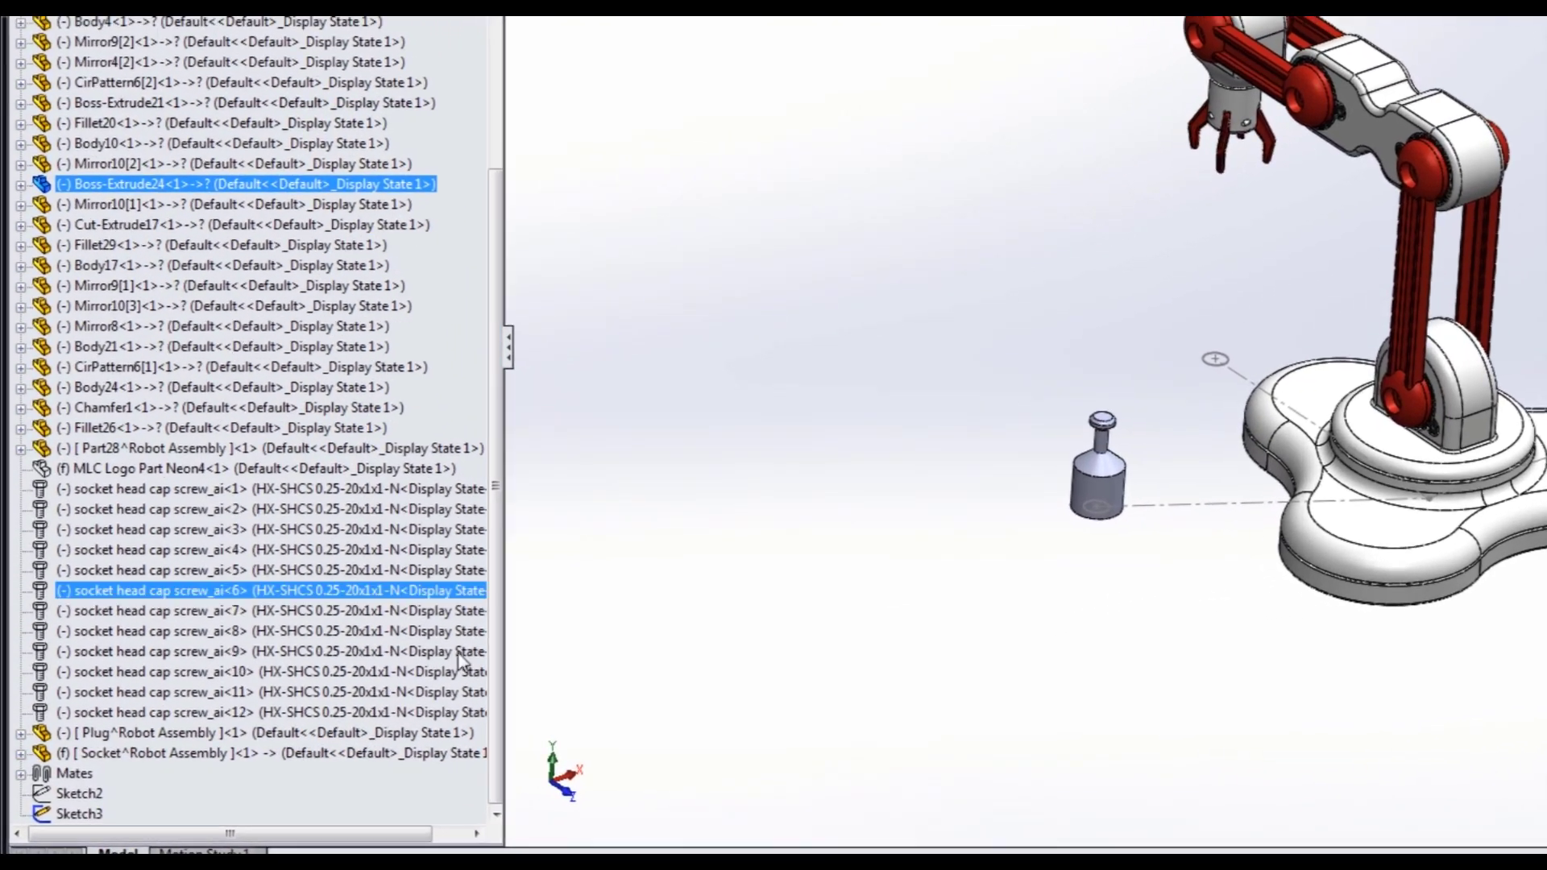
Expand the assembly's mates and examine the suppressed ones, such as End Link Limit and Mid Link Limit.
left_click(57, 796)
left_click(21, 773)
left_click(257, 506)
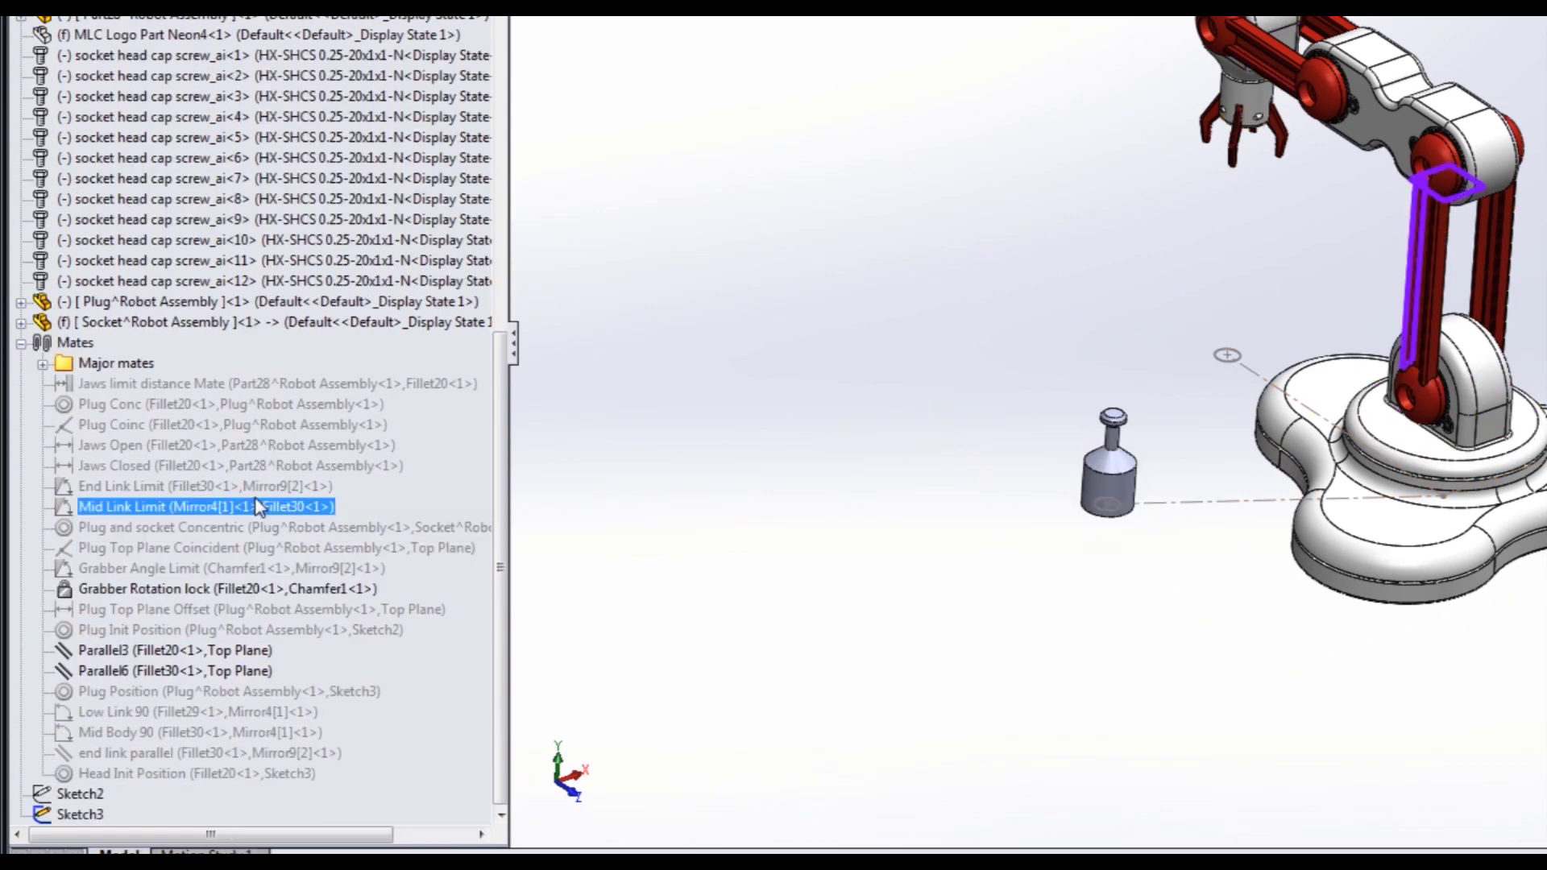
left_click(243, 426)
left_click(226, 589)
left_click(178, 732)
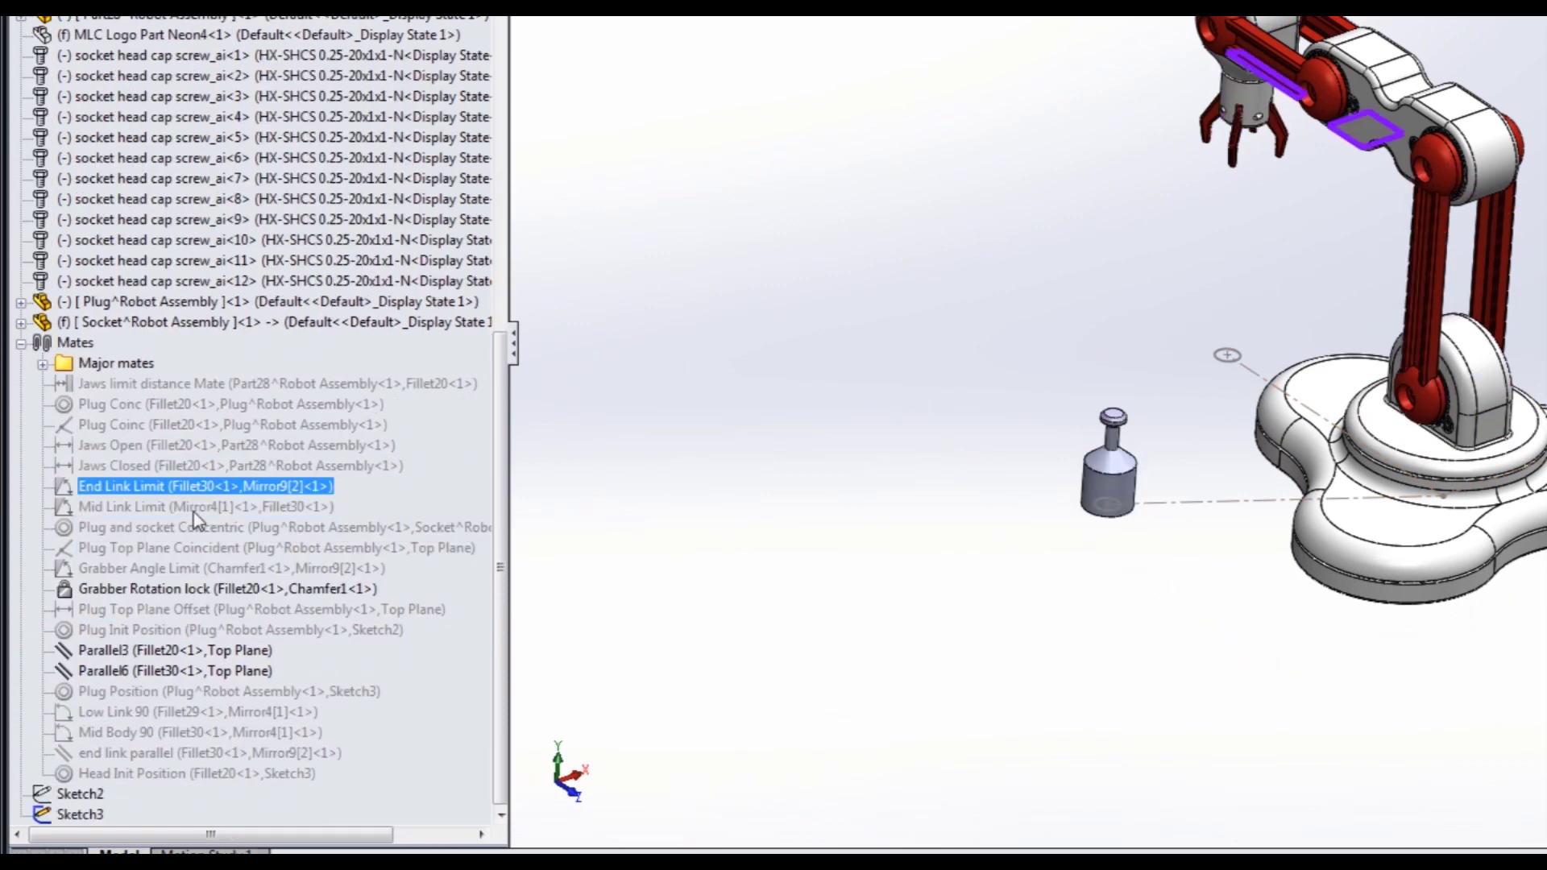
left_click(179, 751)
left_click(193, 509)
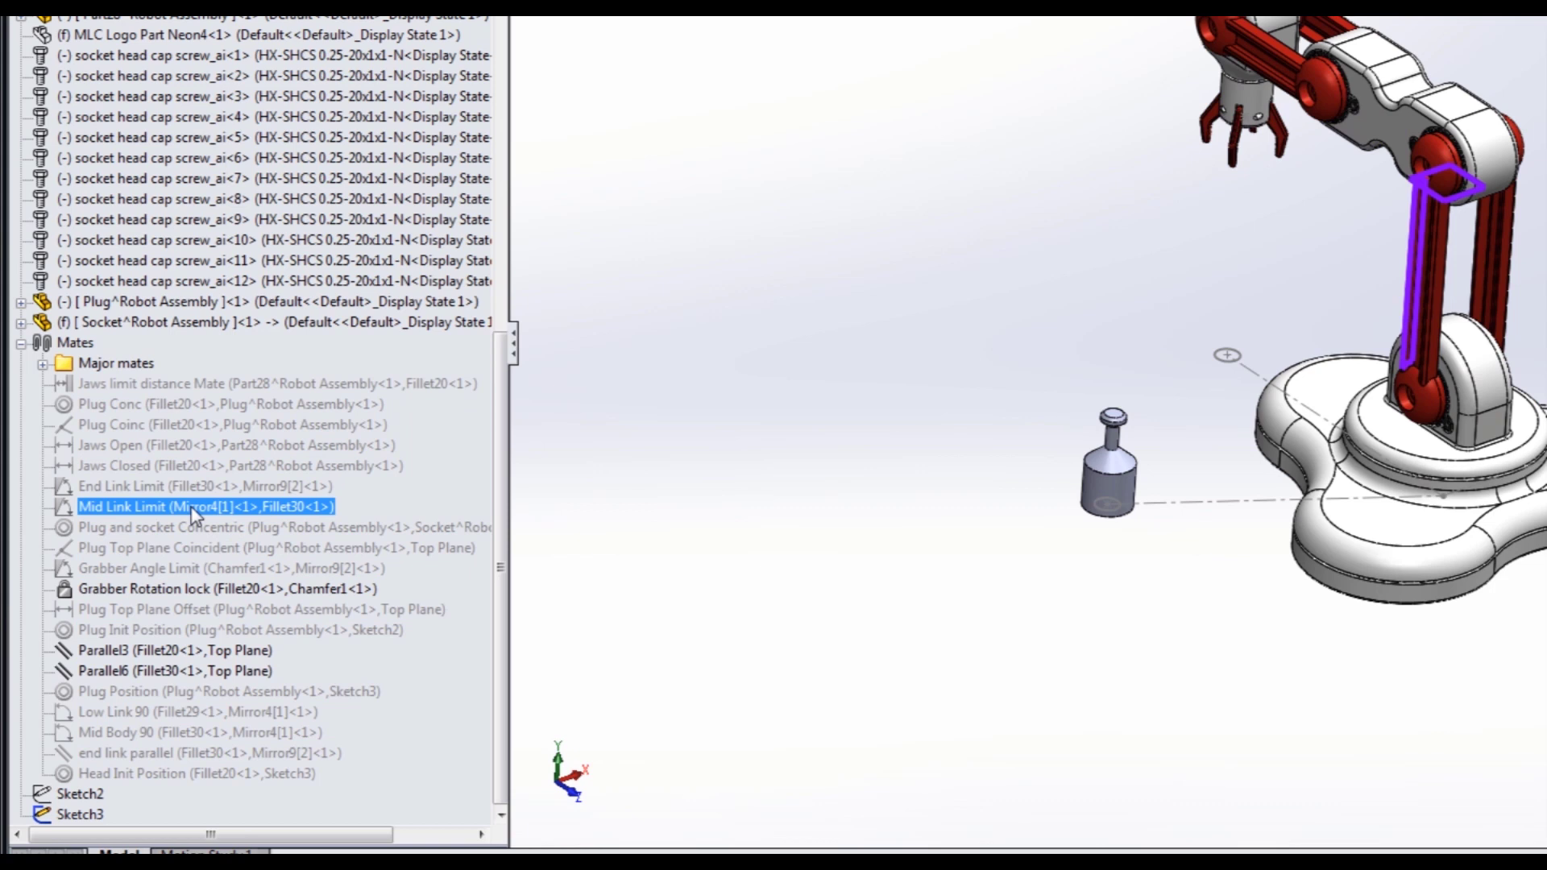
left_click(818, 252)
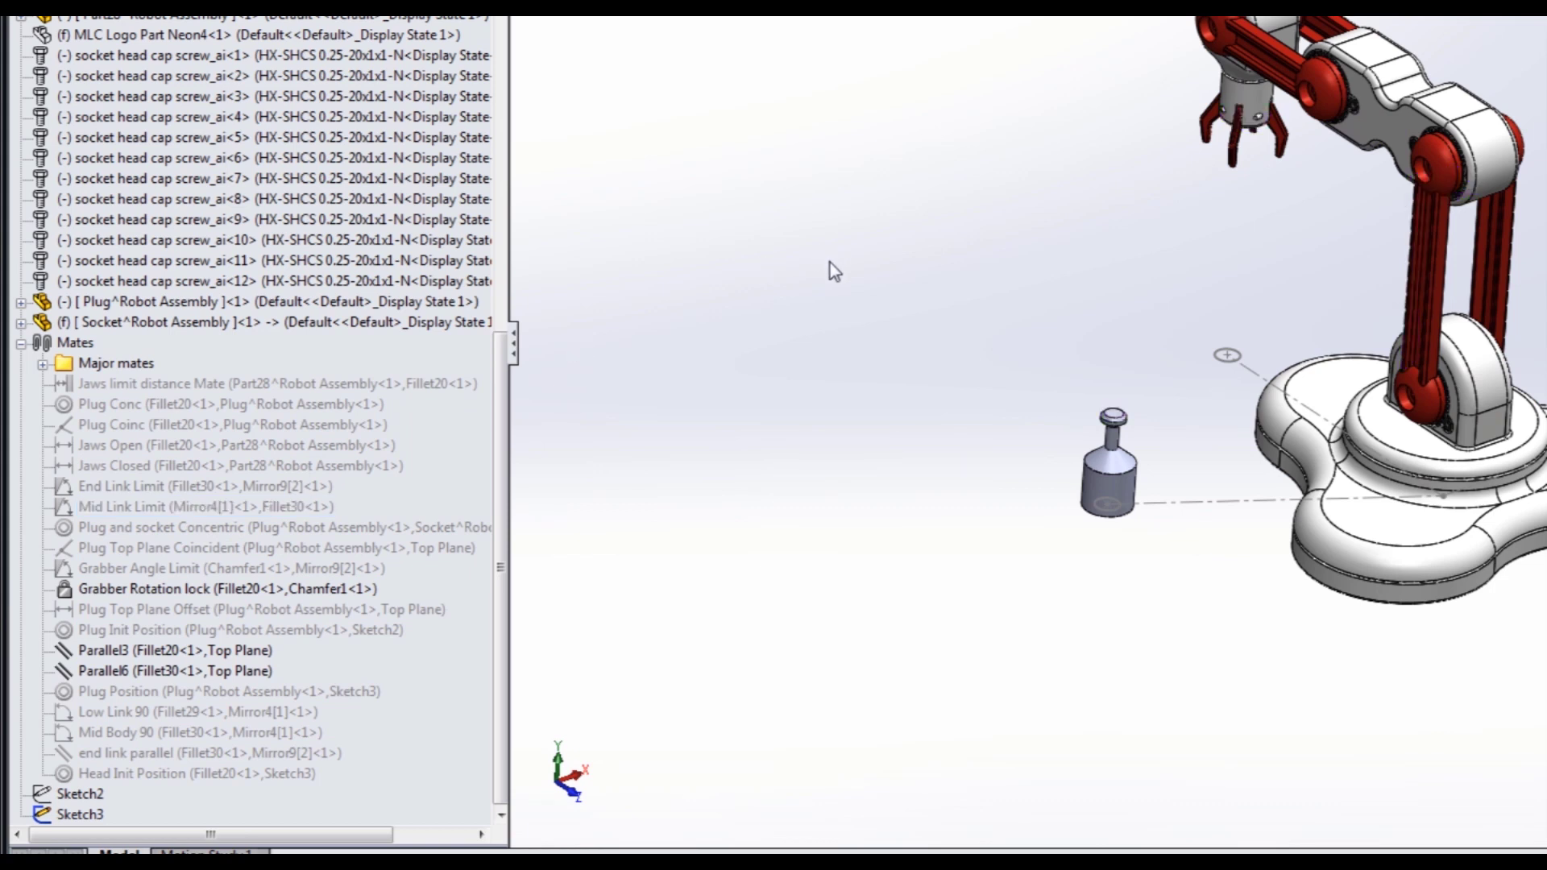
Examine the active Grabber Rotation lock, Parallel3 and Parallel6 mates and the arm parts they constrain.
left_click(193, 712)
left_click(177, 650)
left_click(165, 611)
left_click(166, 590)
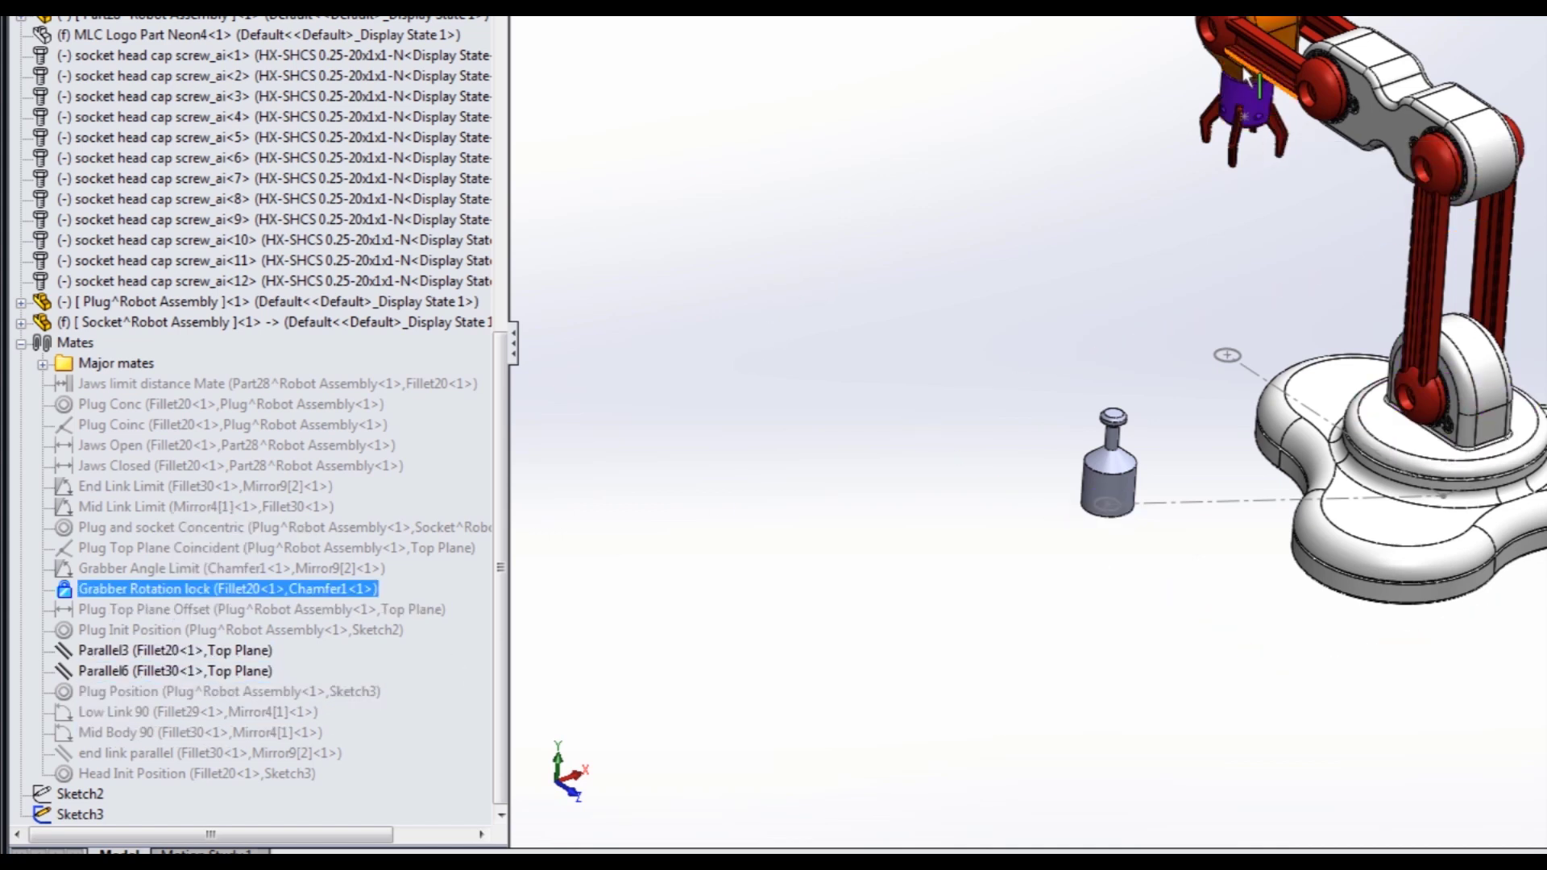
left_click(126, 654, "ctrl")
left_click(127, 670)
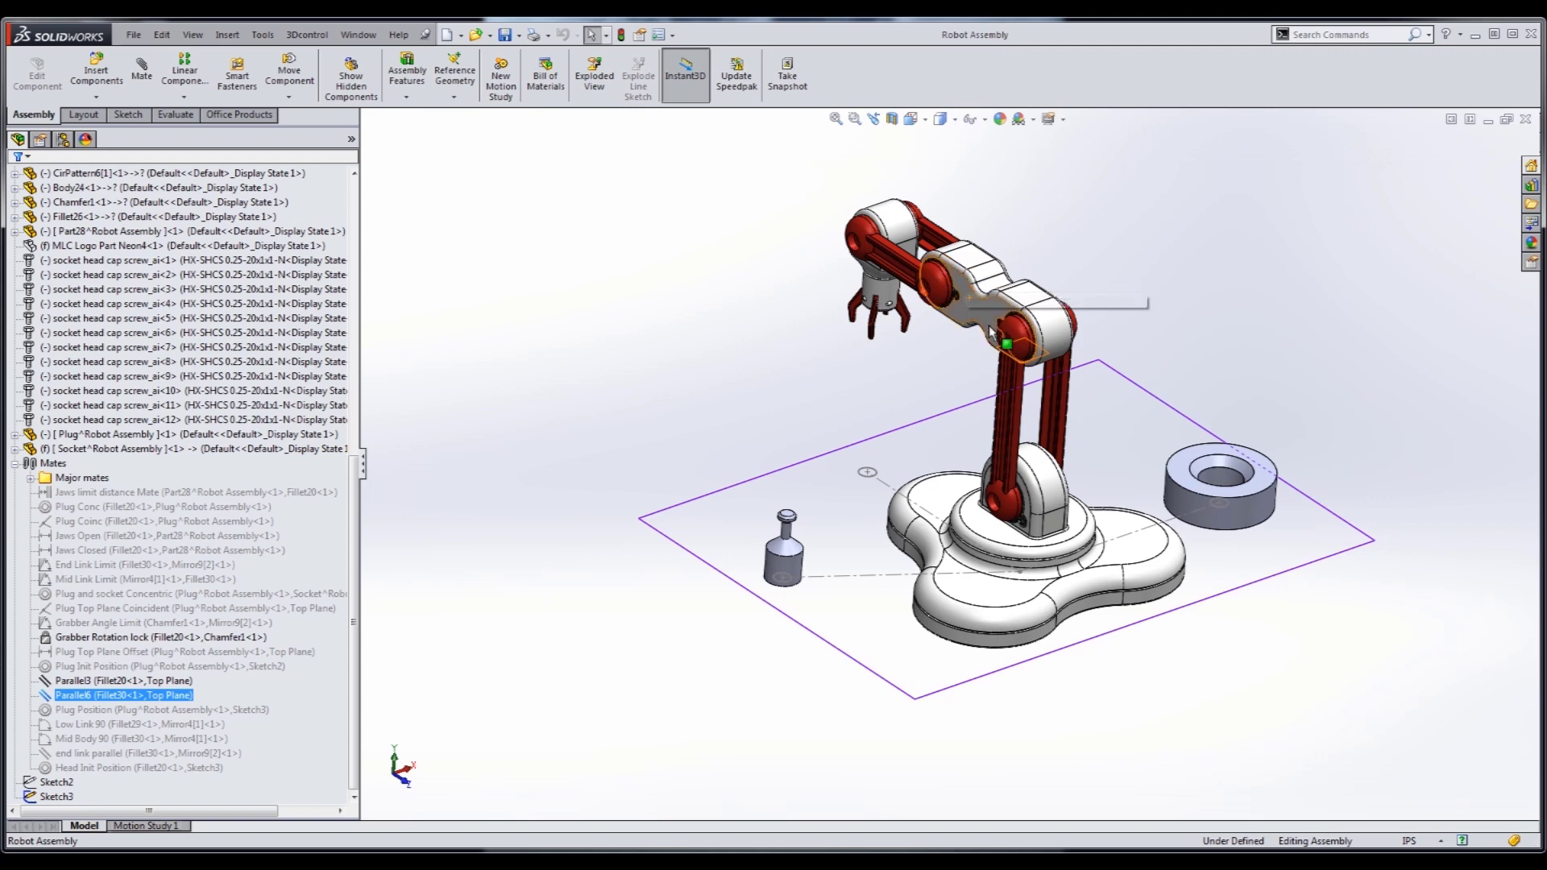
left_click(1017, 300)
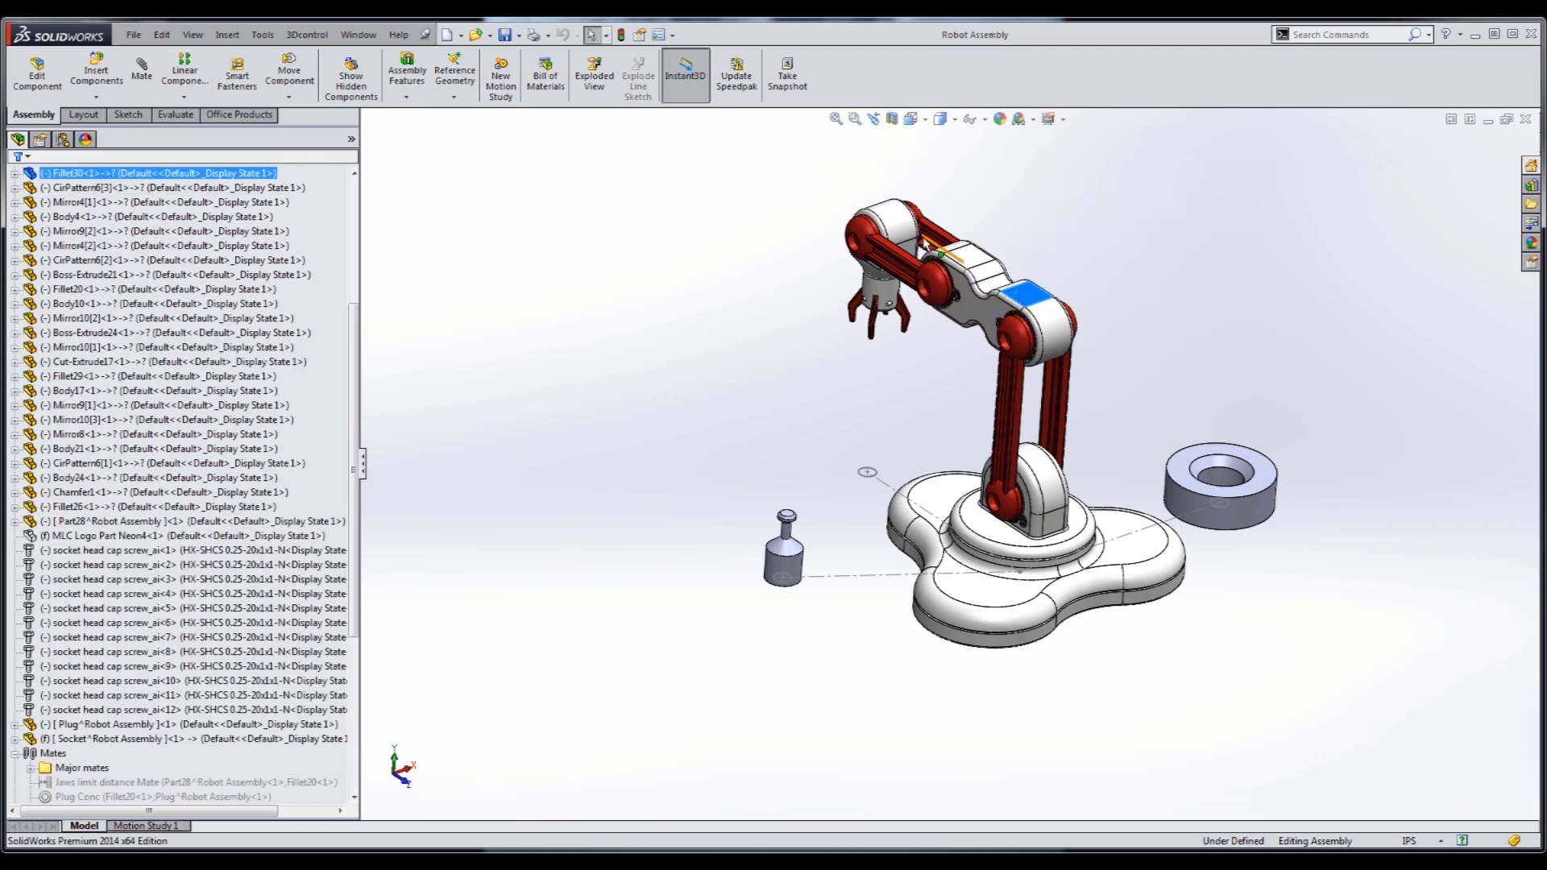
left_click(881, 288)
left_click(790, 413)
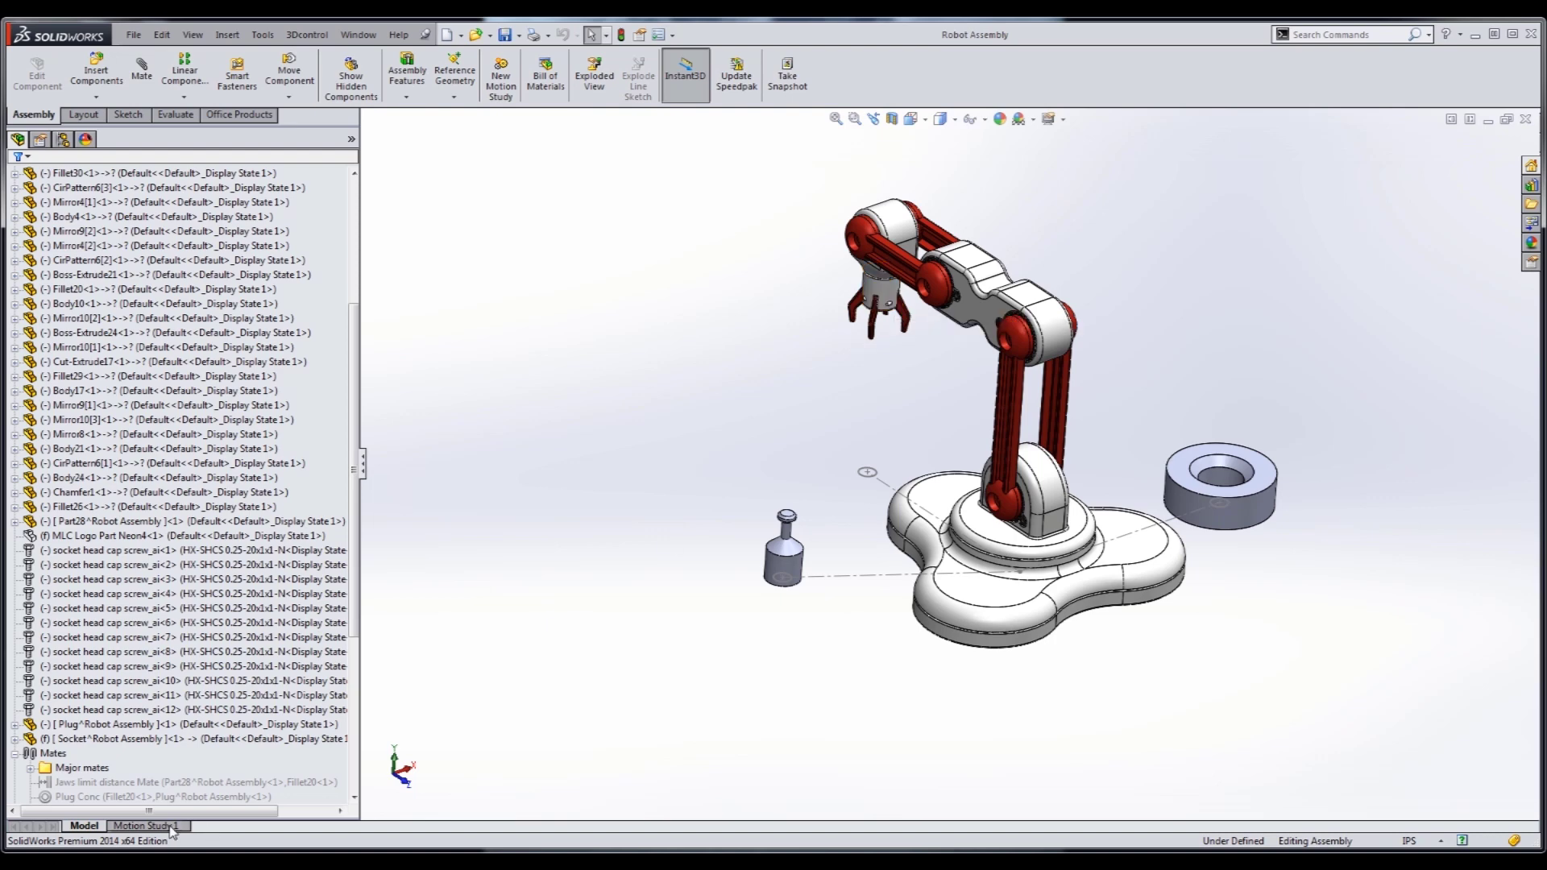
Create a new motion study and set its type to Motion Analysis.
left_click(141, 826)
right_click(137, 826)
left_click(200, 797)
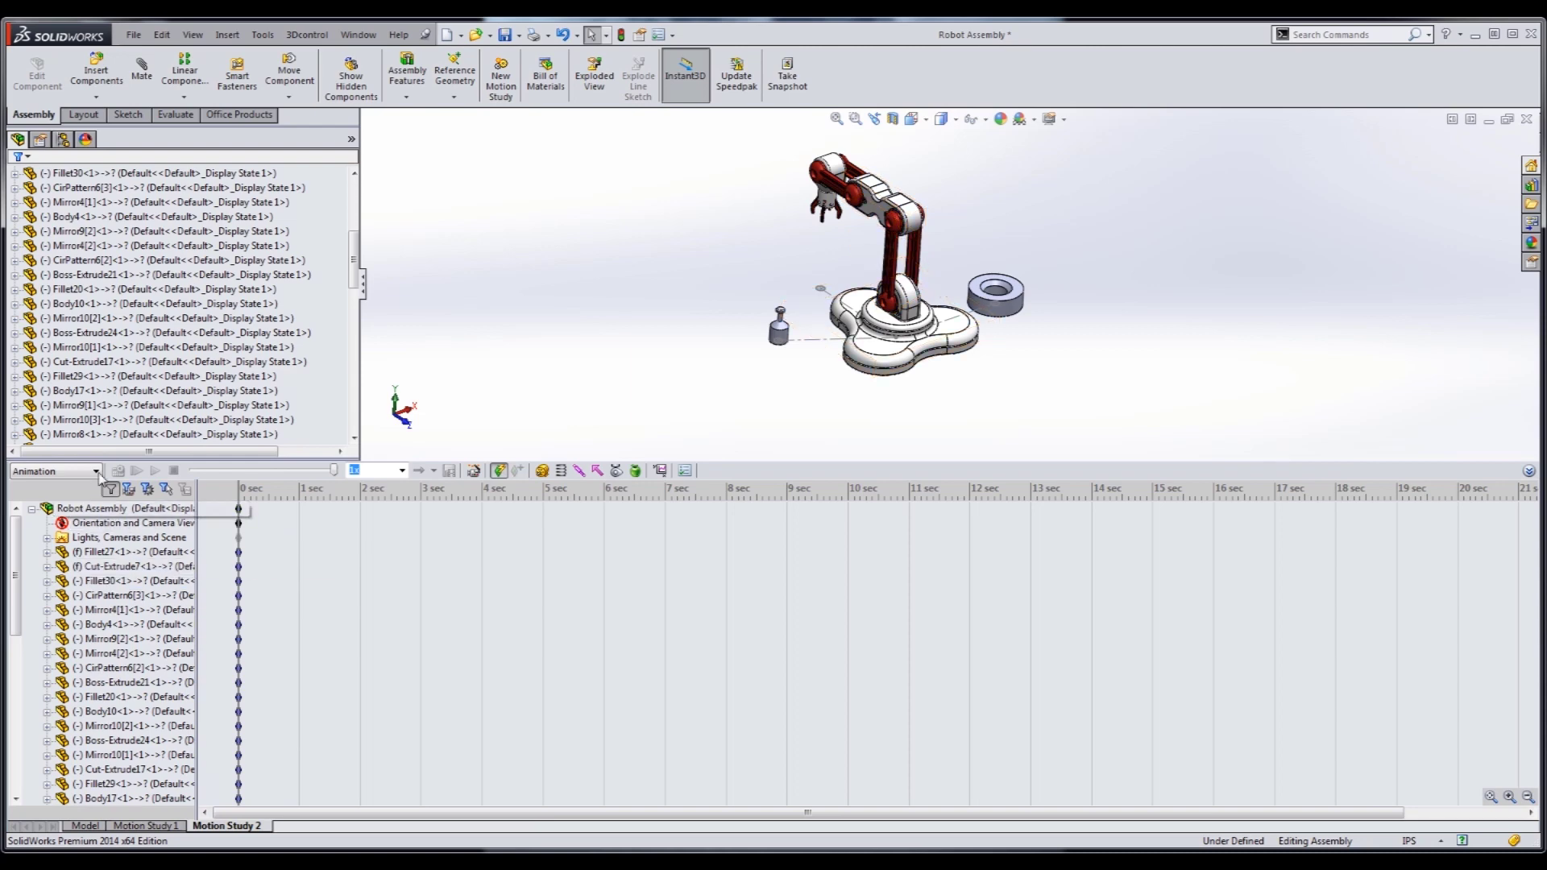
left_click(96, 474)
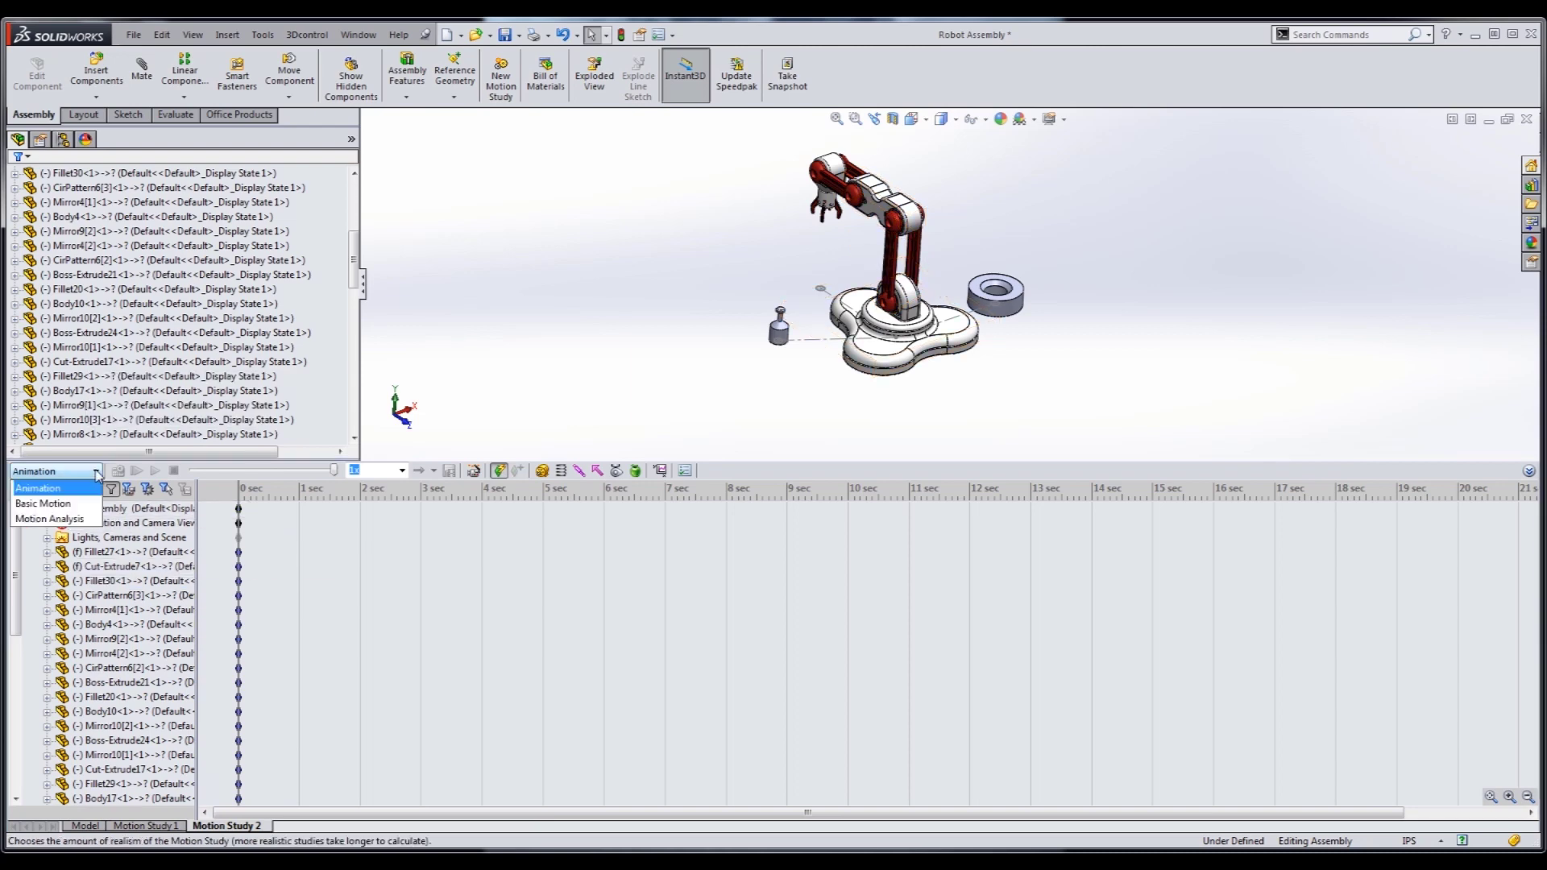
left_click(85, 521)
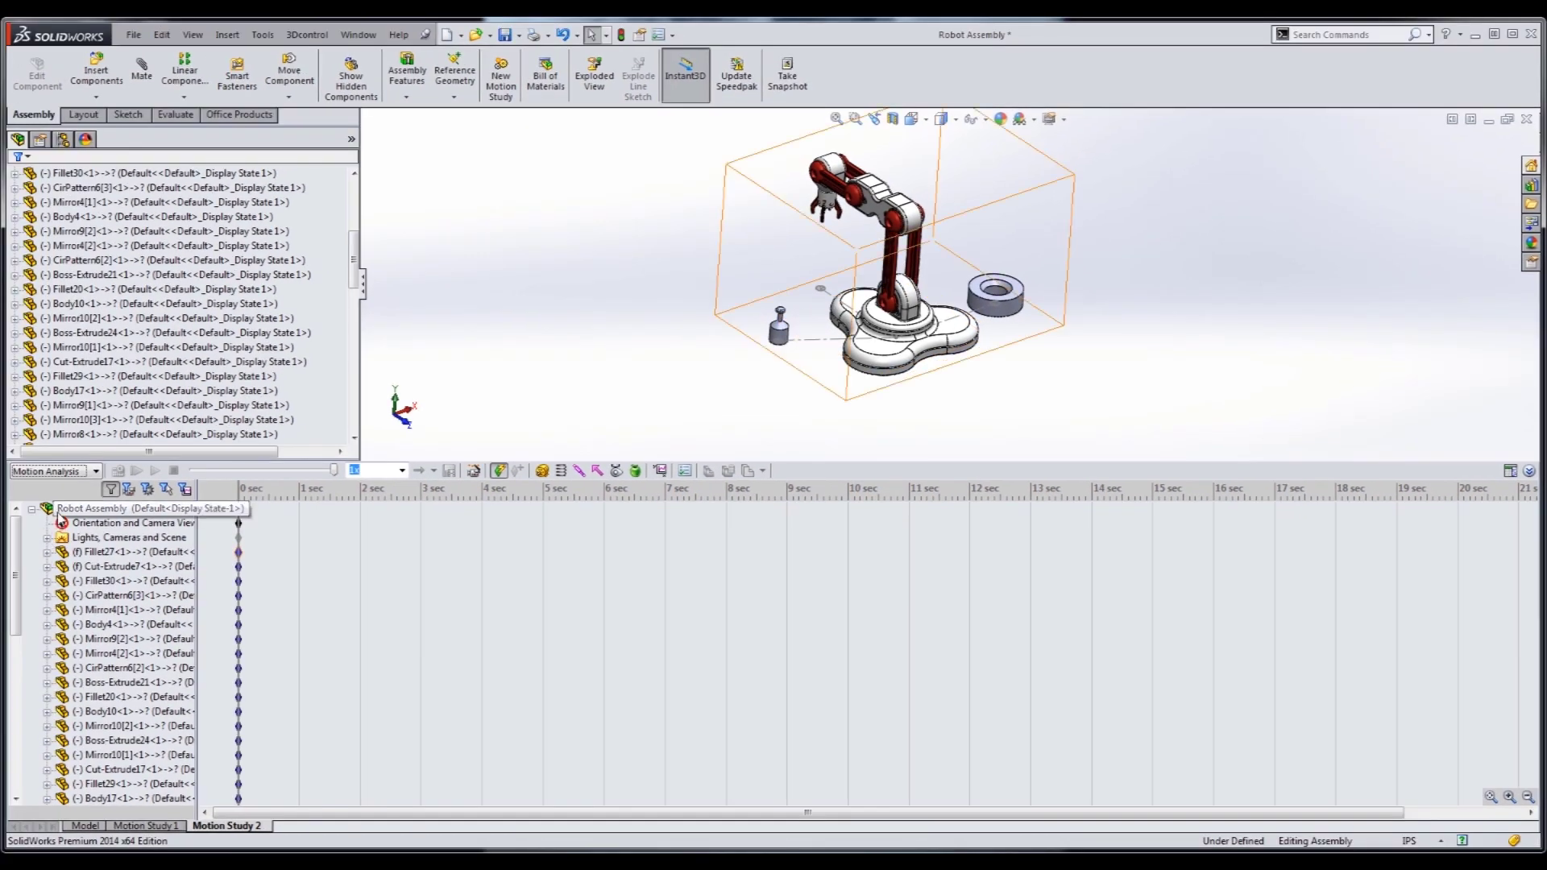
Switch the new motion study to the event-based motion view.
right_click(61, 514)
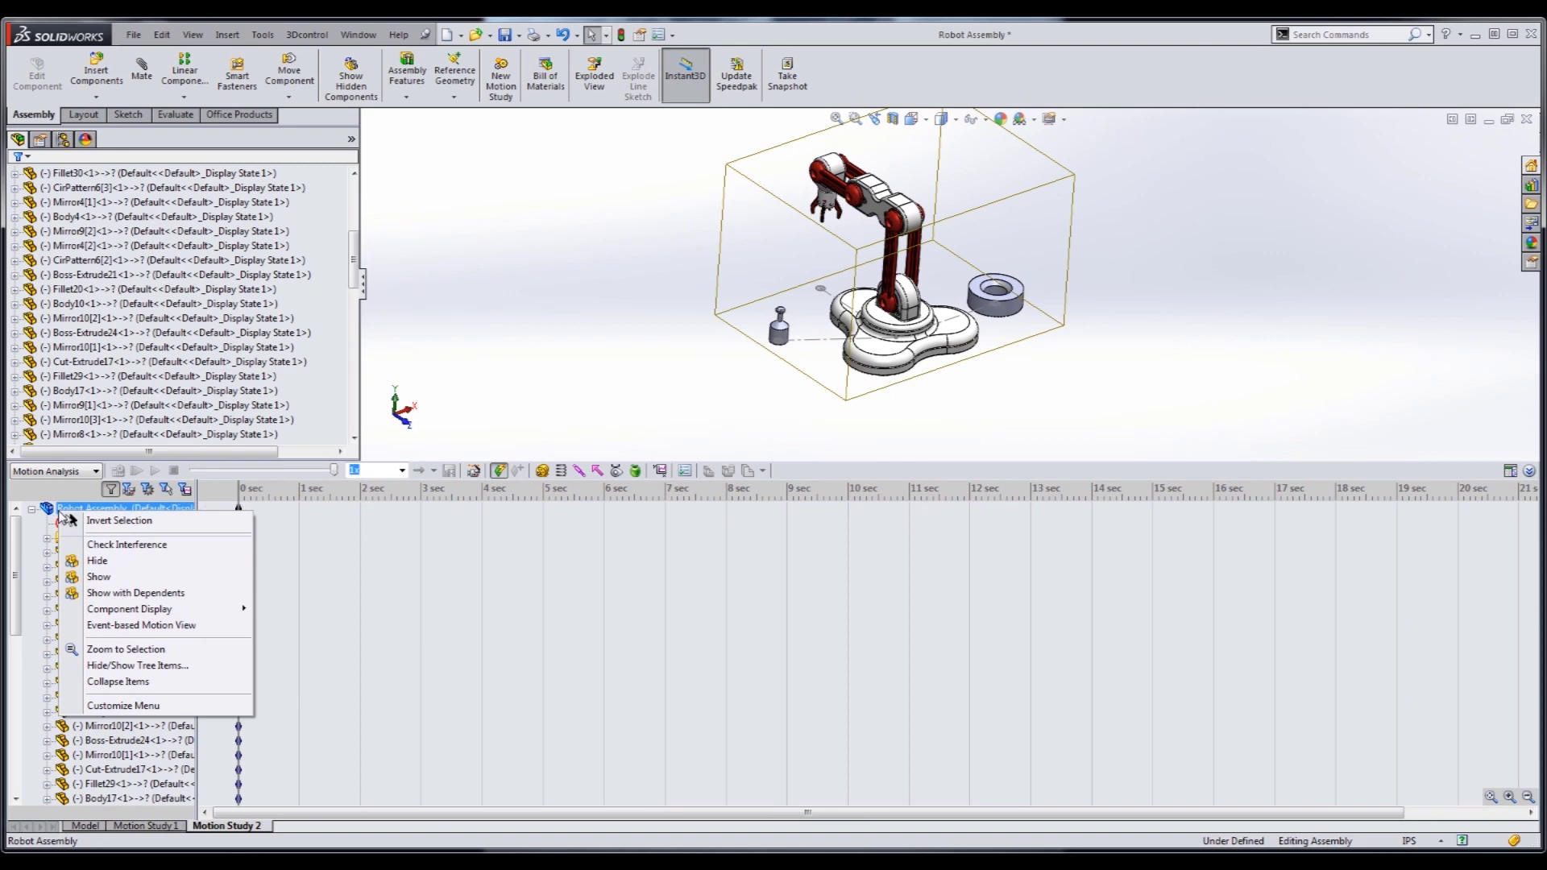
left_click(123, 626)
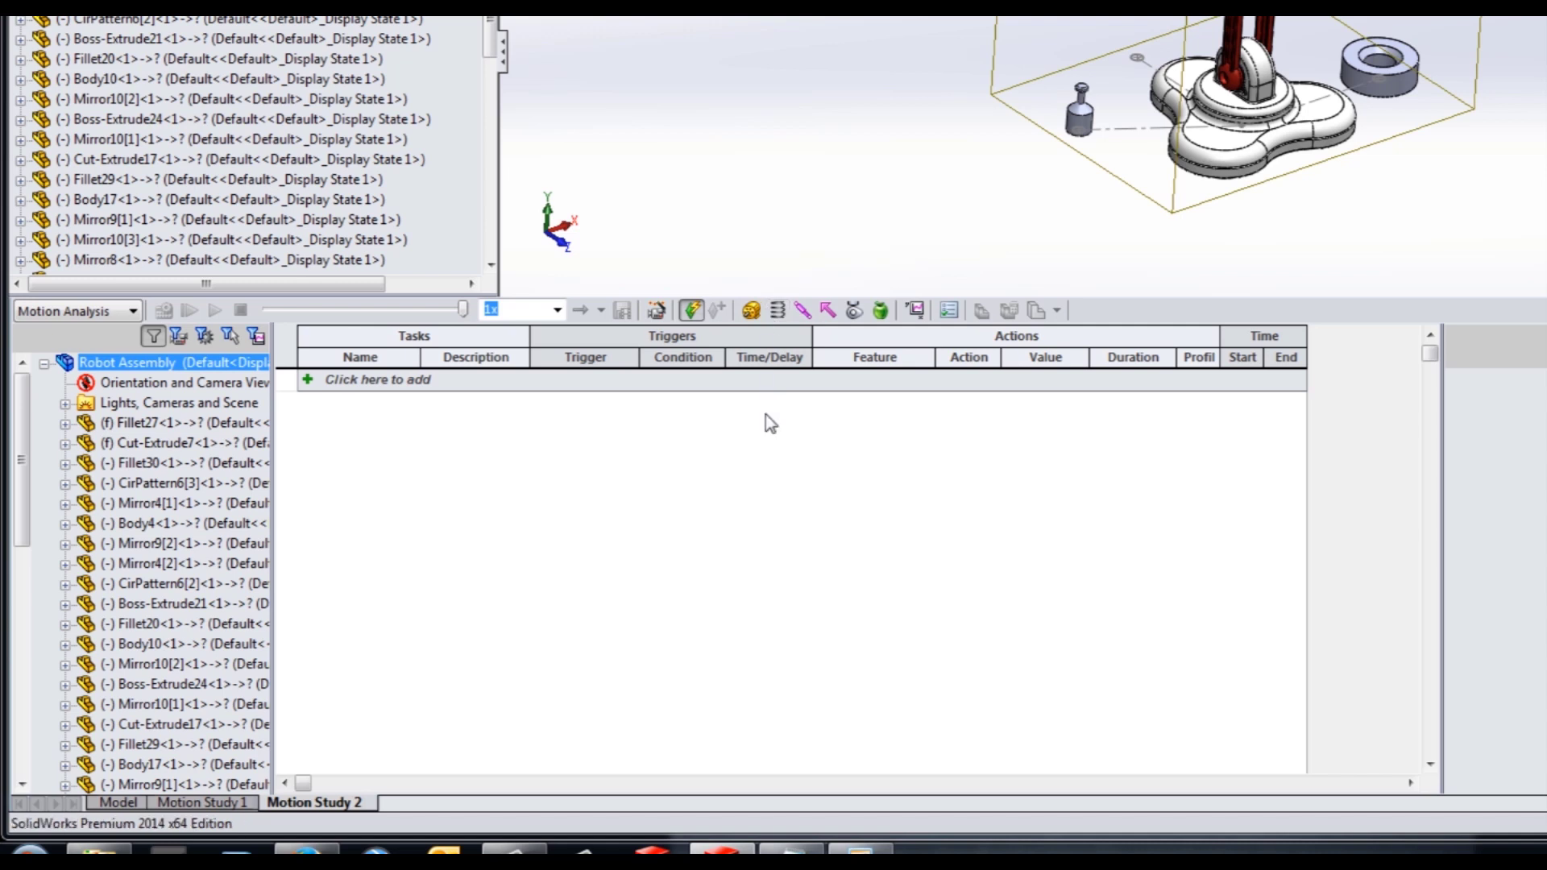
left_click(939, 172)
Define solid body contact among the four gripper fingers and the plug.
scroll(1209, 121, "down", 3)
scroll(1251, 140, "down", 2)
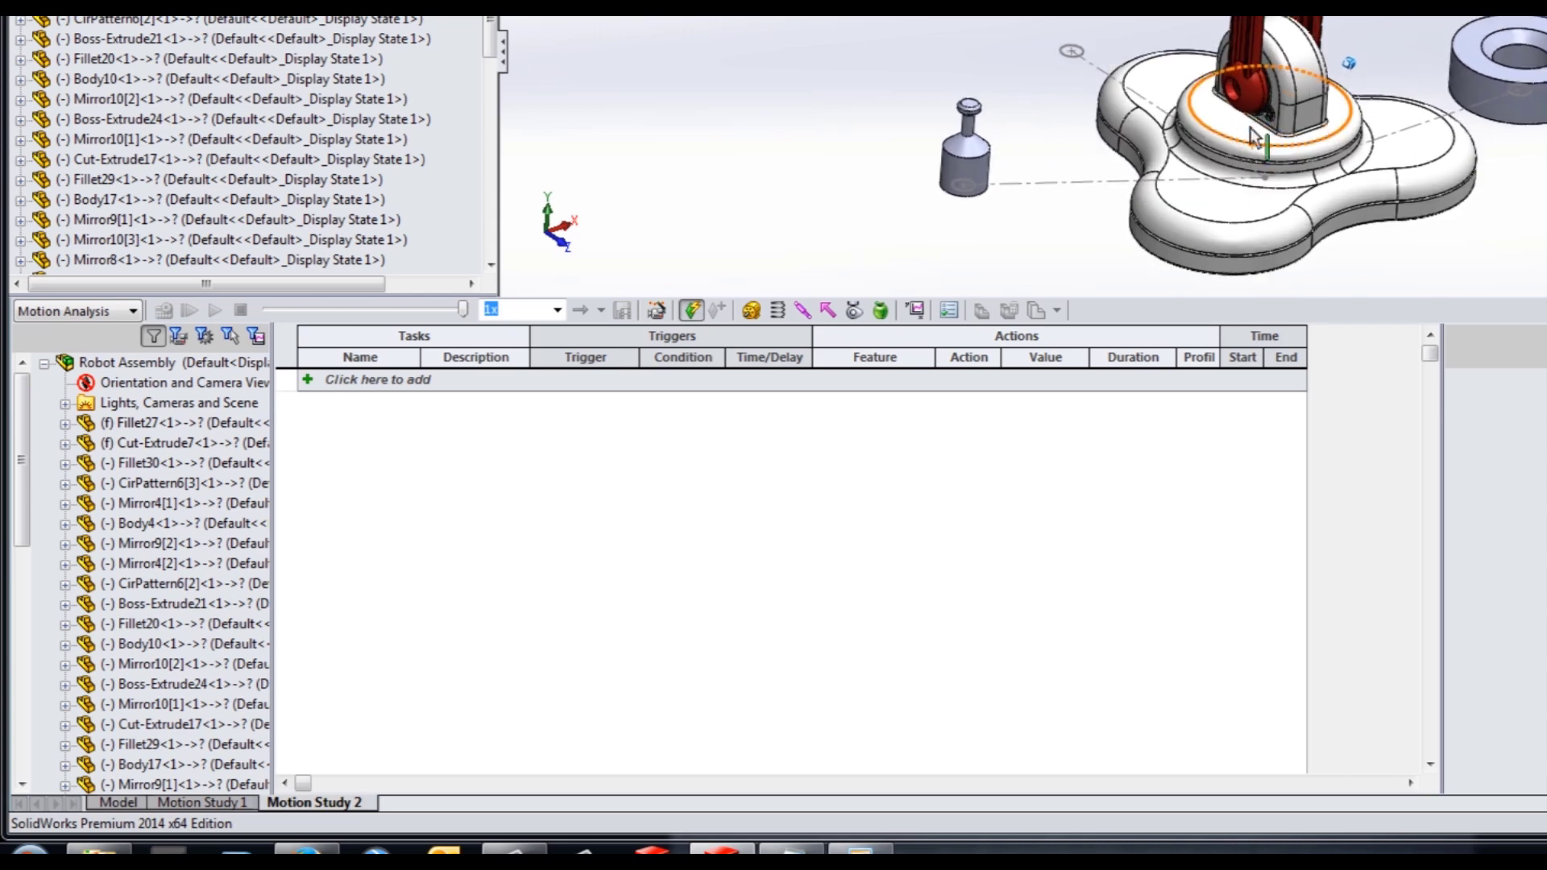
left_click(856, 311)
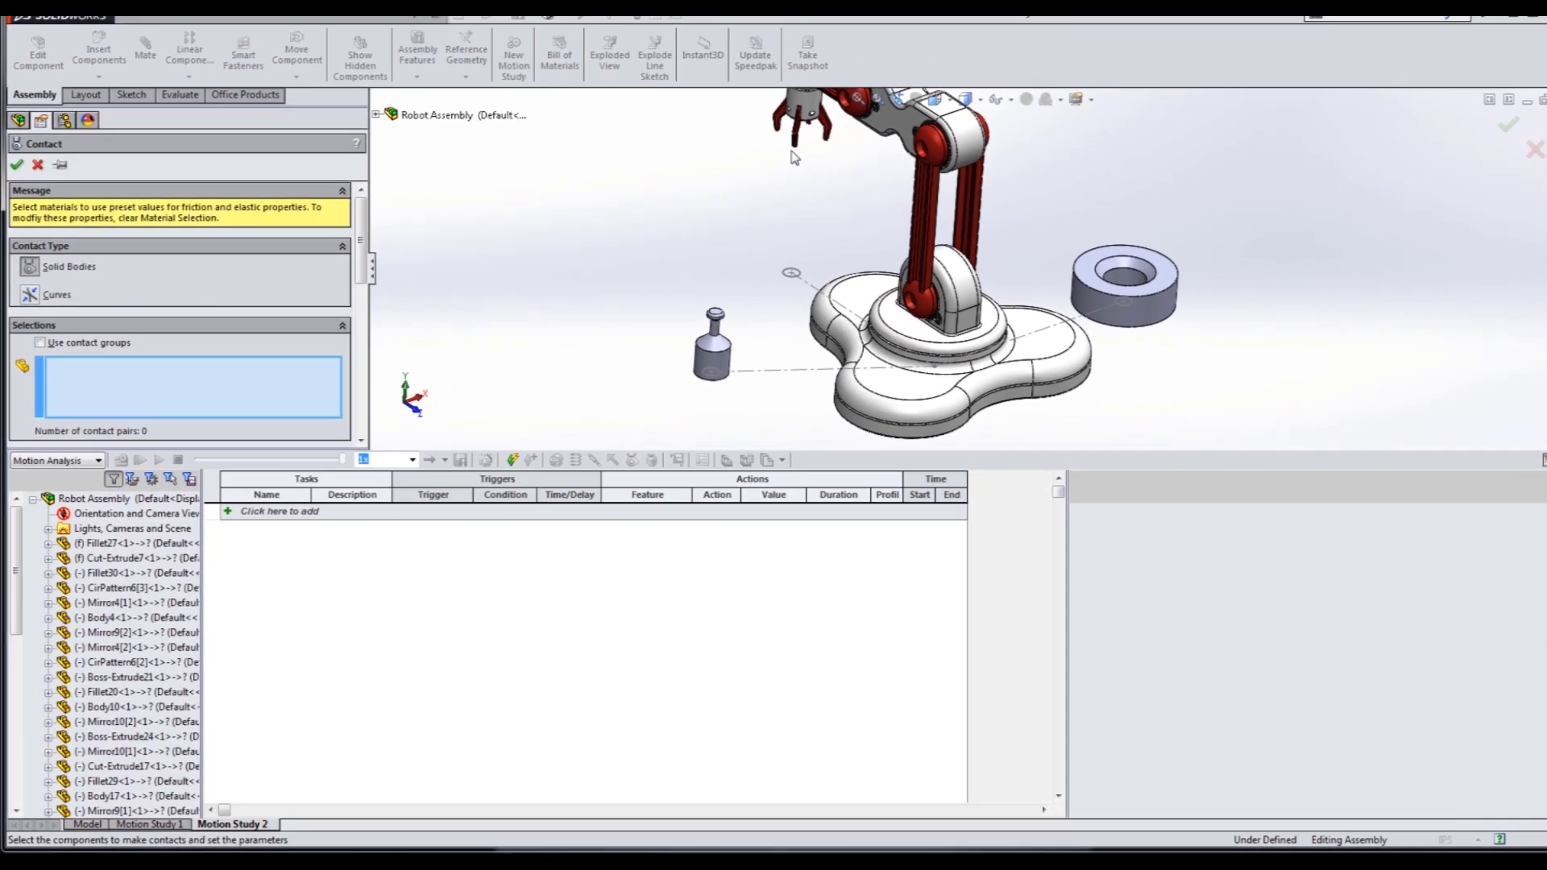
left_click(1108, 0)
left_click(808, 154)
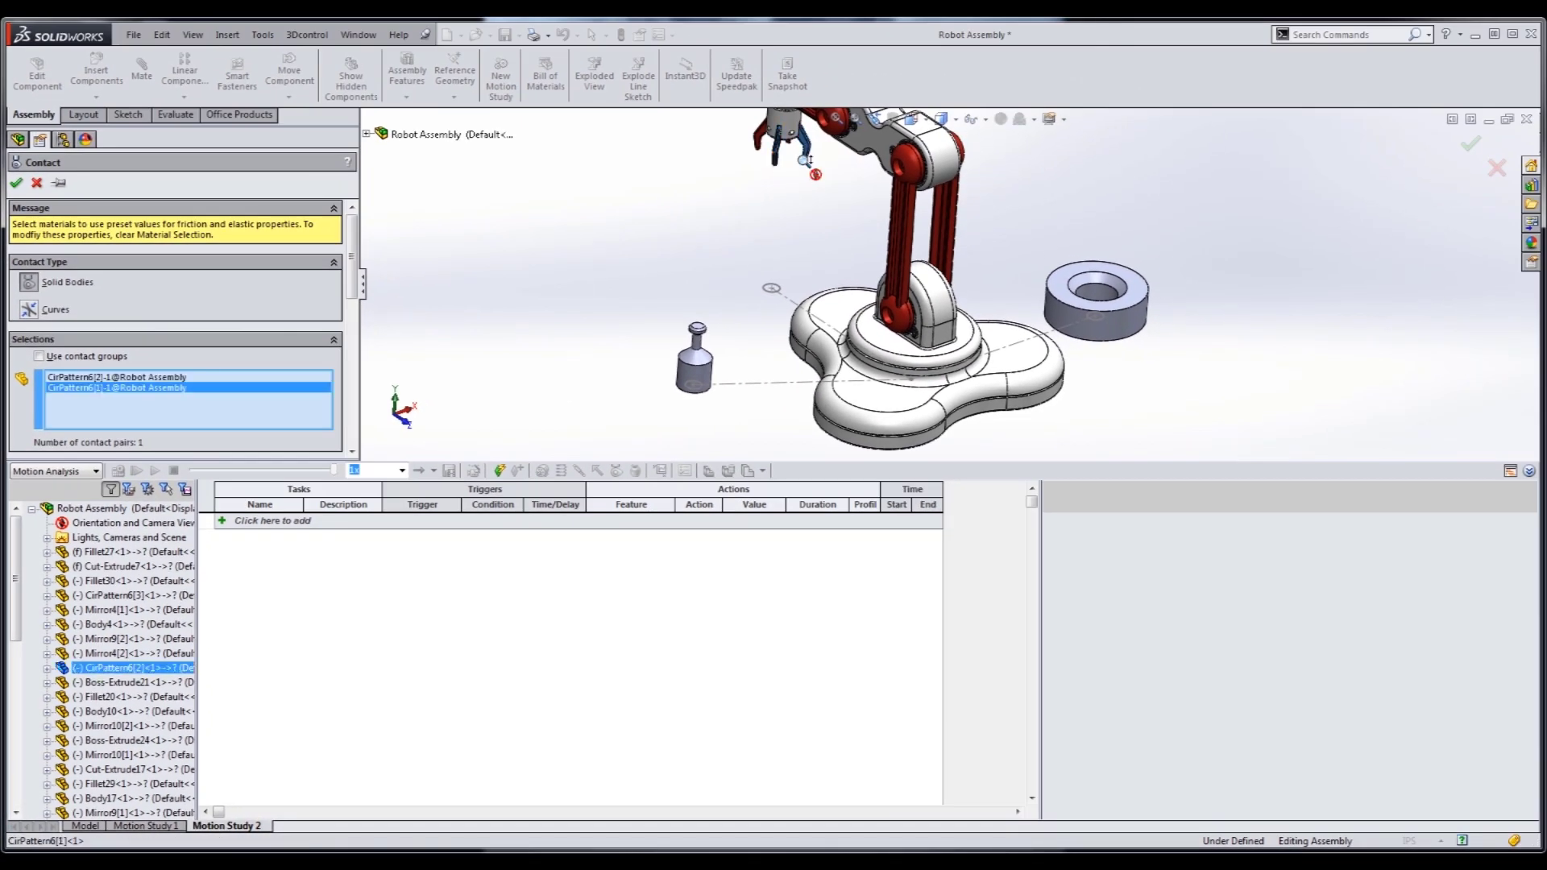
scroll(790, 177, "down", 3)
left_click(774, 232)
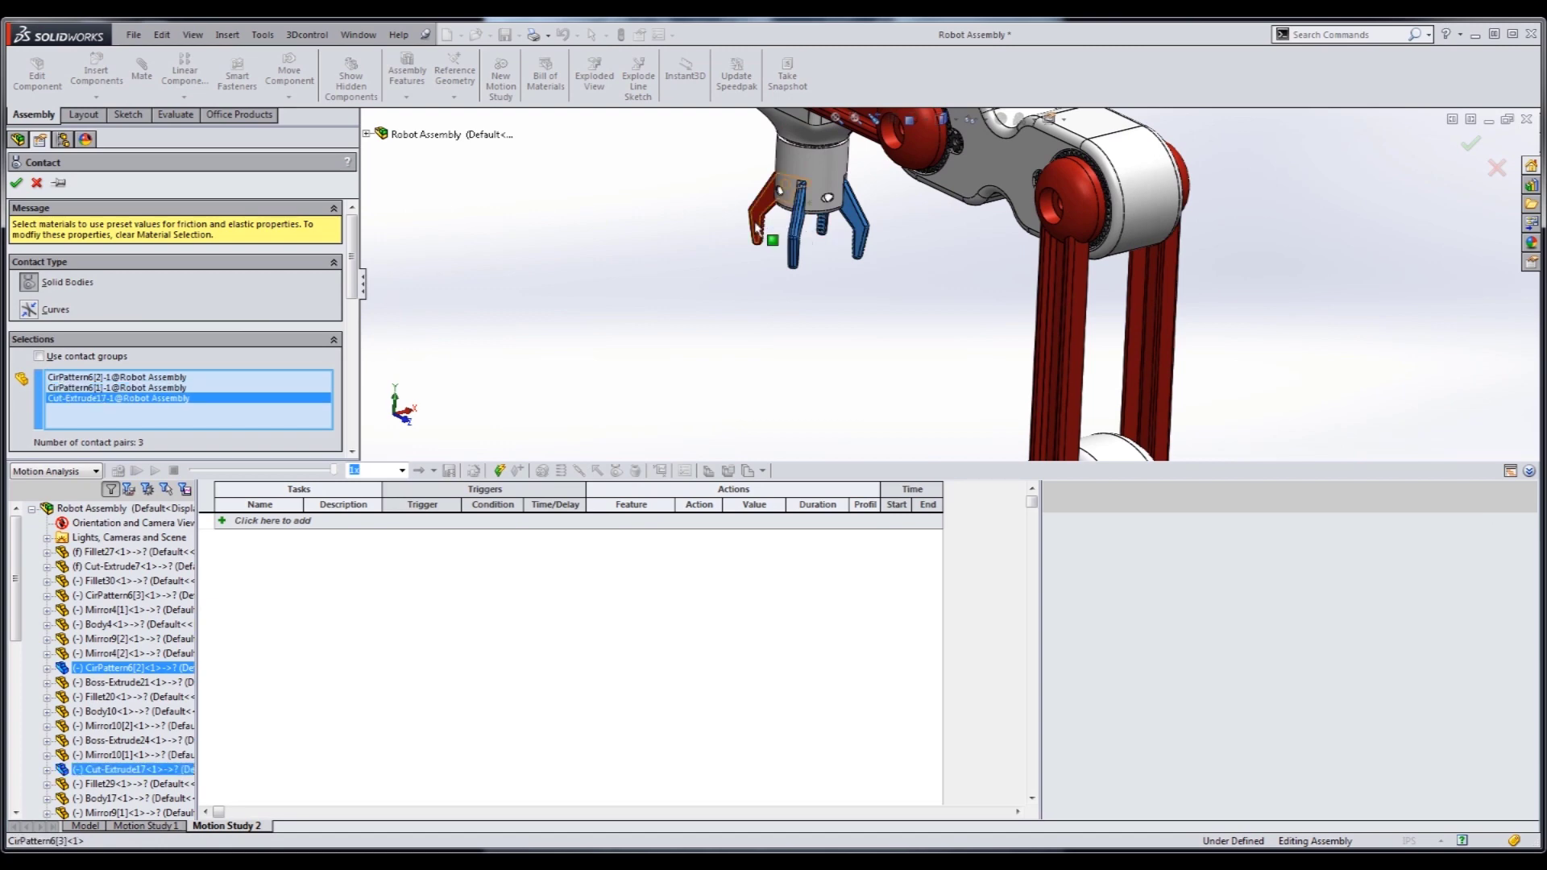
left_click(771, 235)
scroll(886, 291, "up", 5)
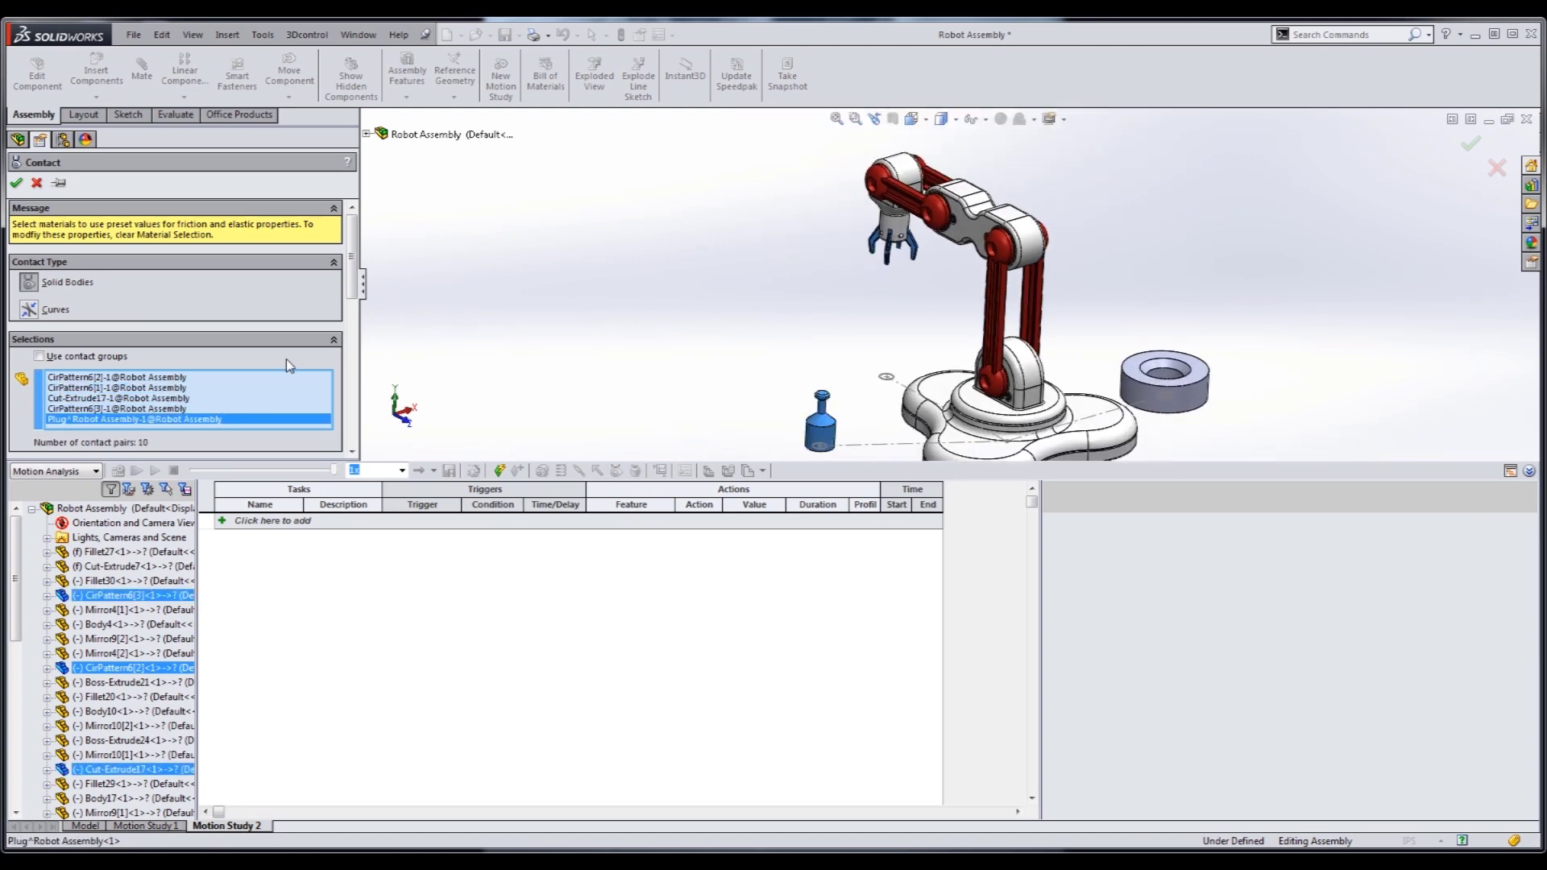
left_click(16, 182)
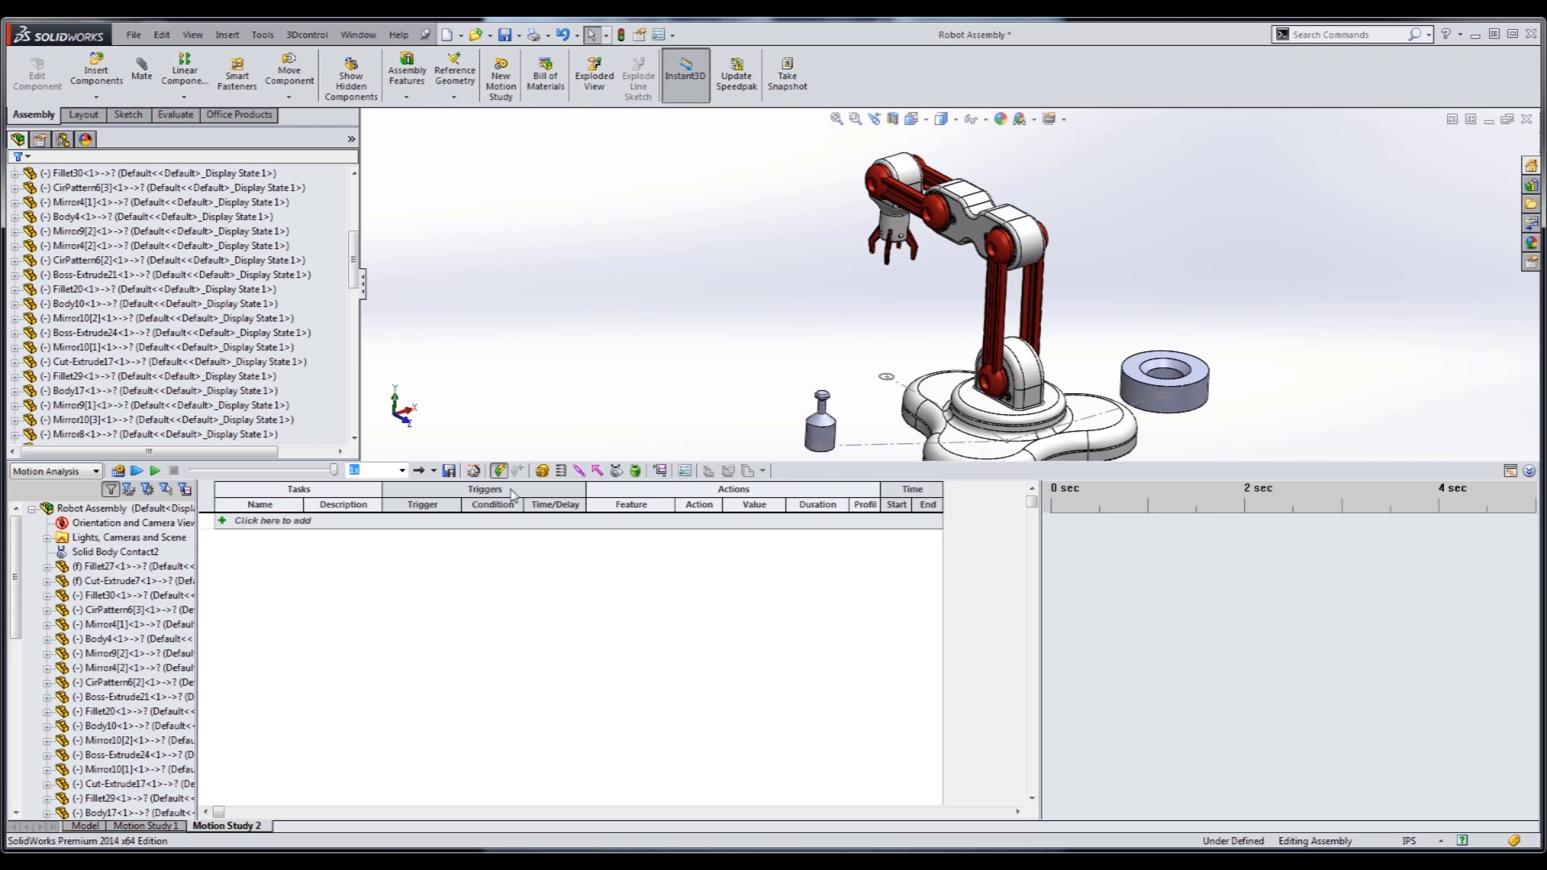
Define a second solid body contact between the plug and the socket.
left_click(617, 472)
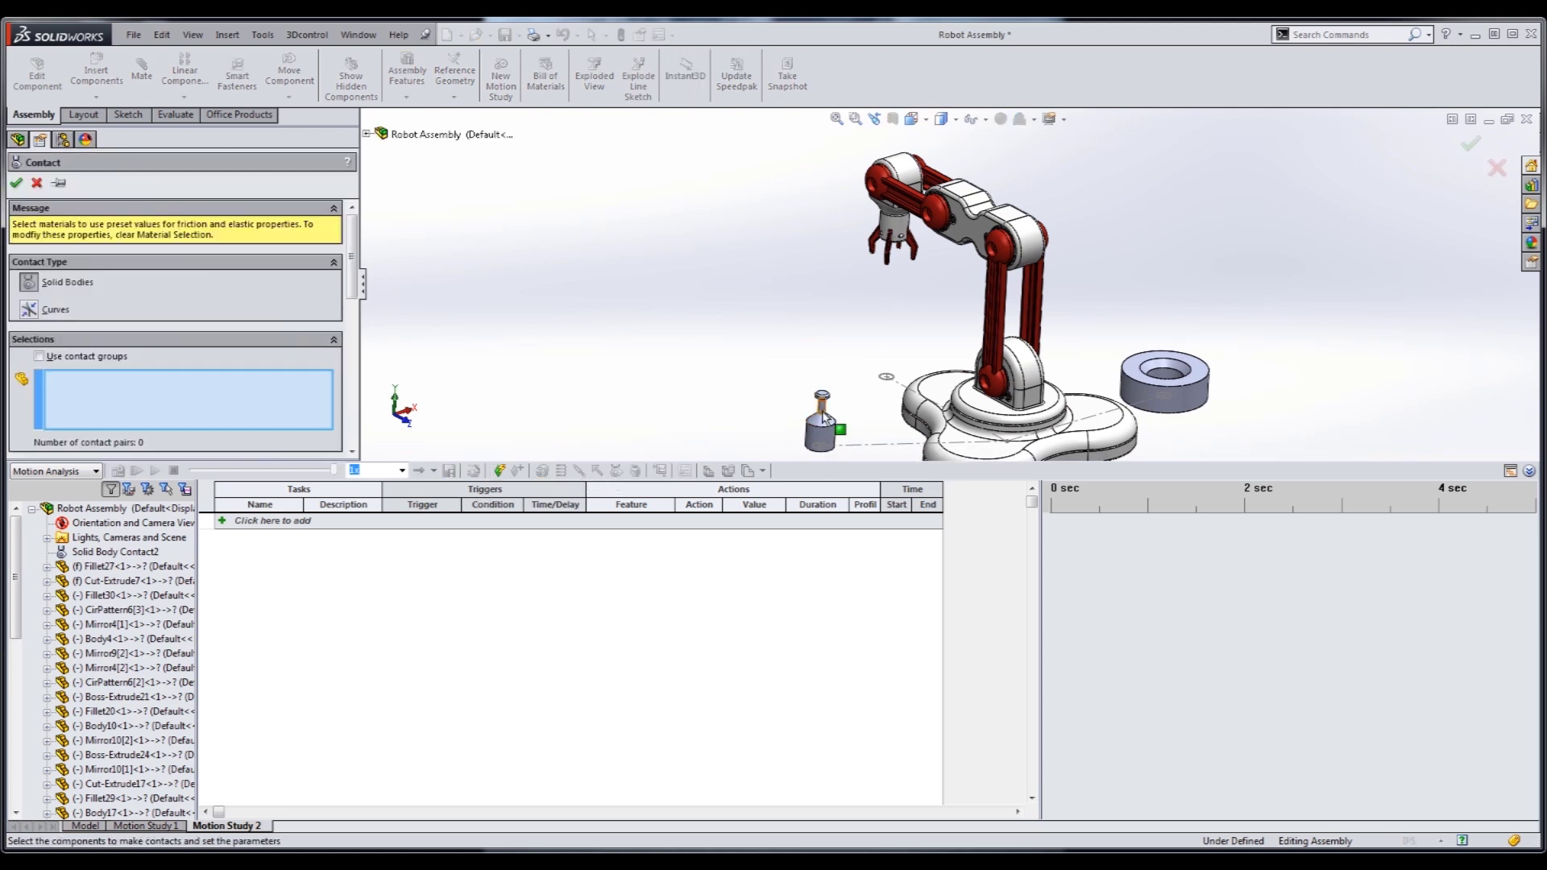
left_click(821, 418)
left_click(1203, 394)
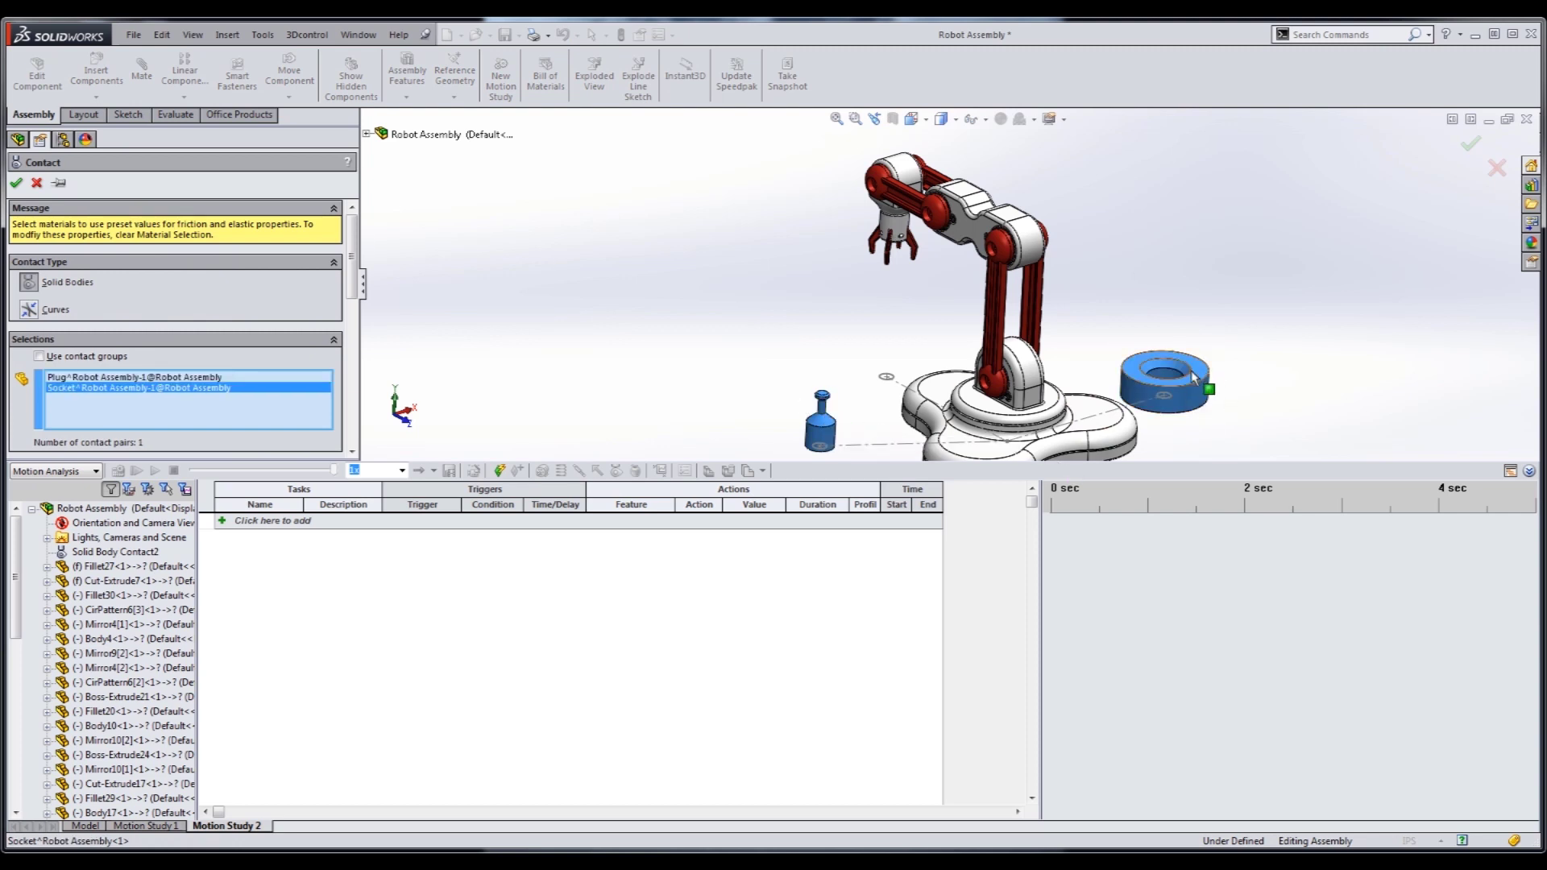
left_click(16, 182)
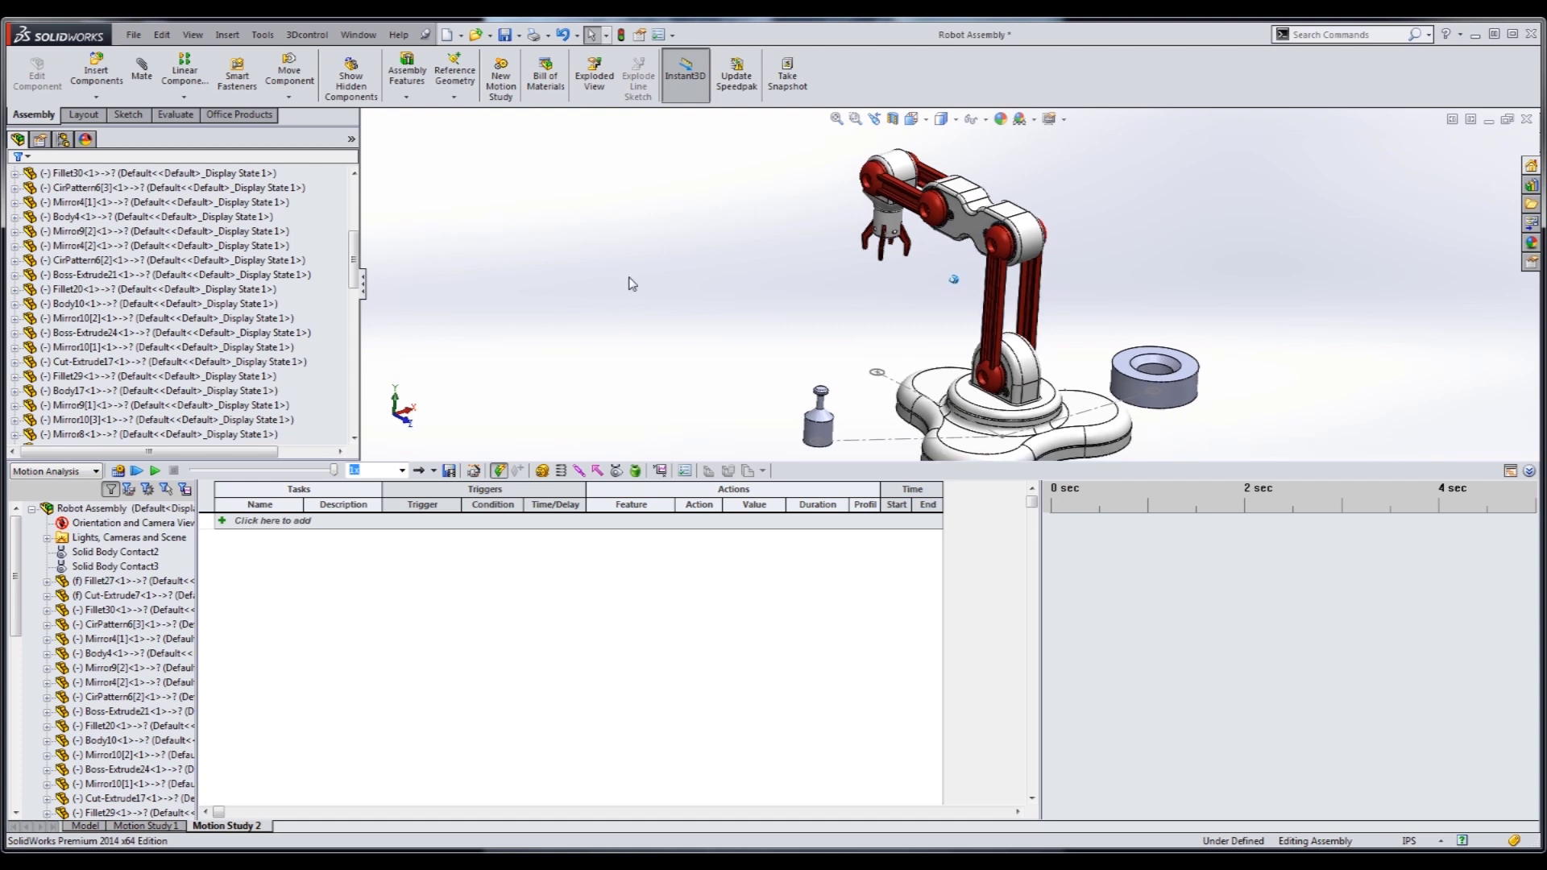
Place a rotary motor on the top face of the arm's swivel base, moving relative to the fixed three-lobed base.
left_click(543, 471)
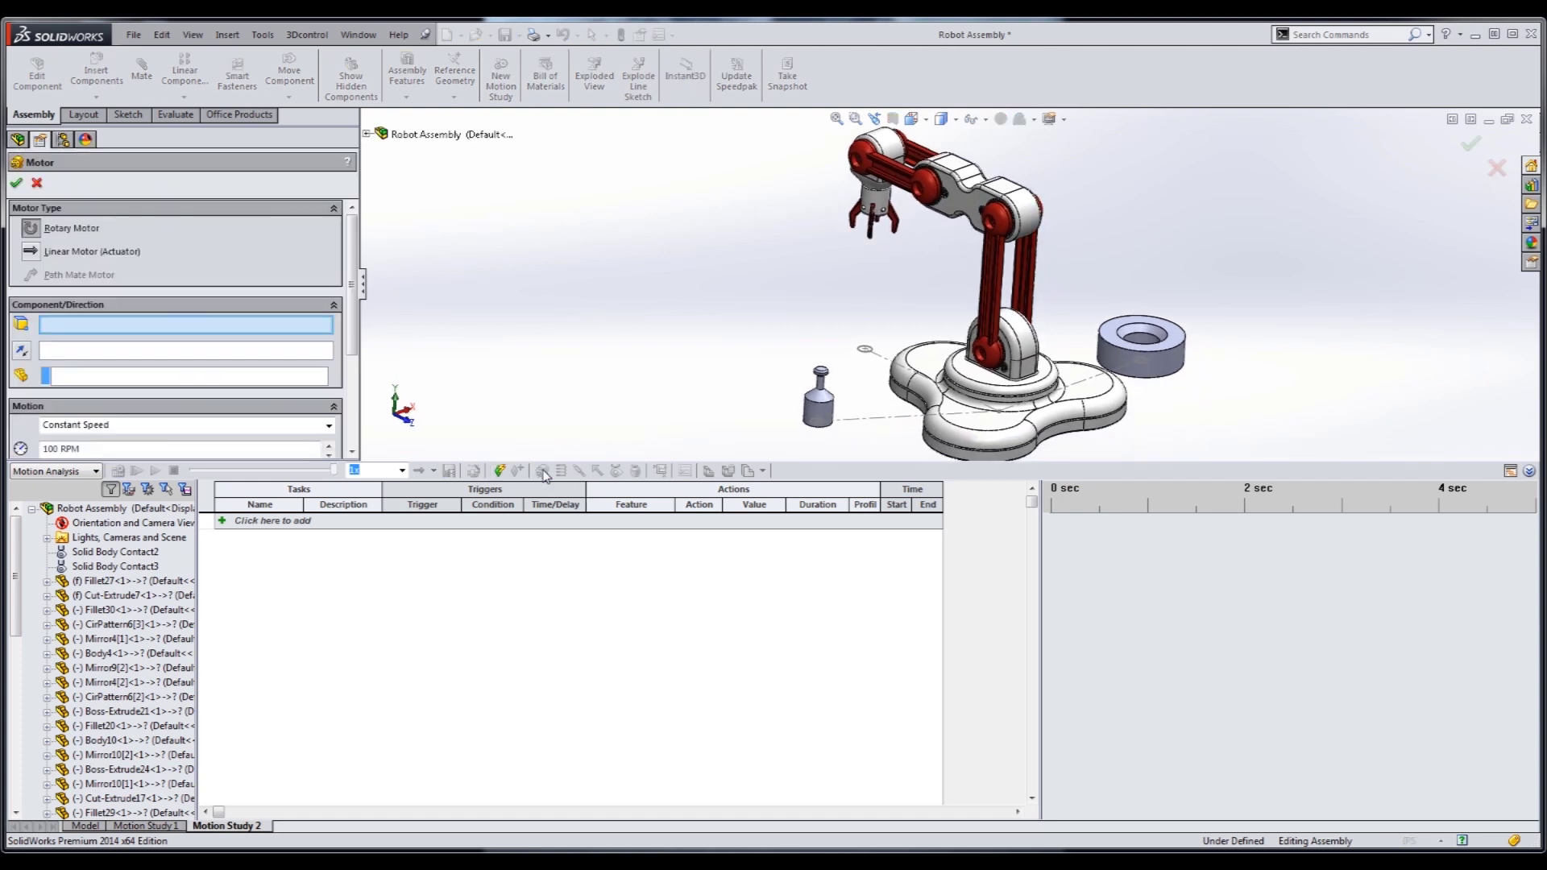
scroll(950, 355, "down", 5)
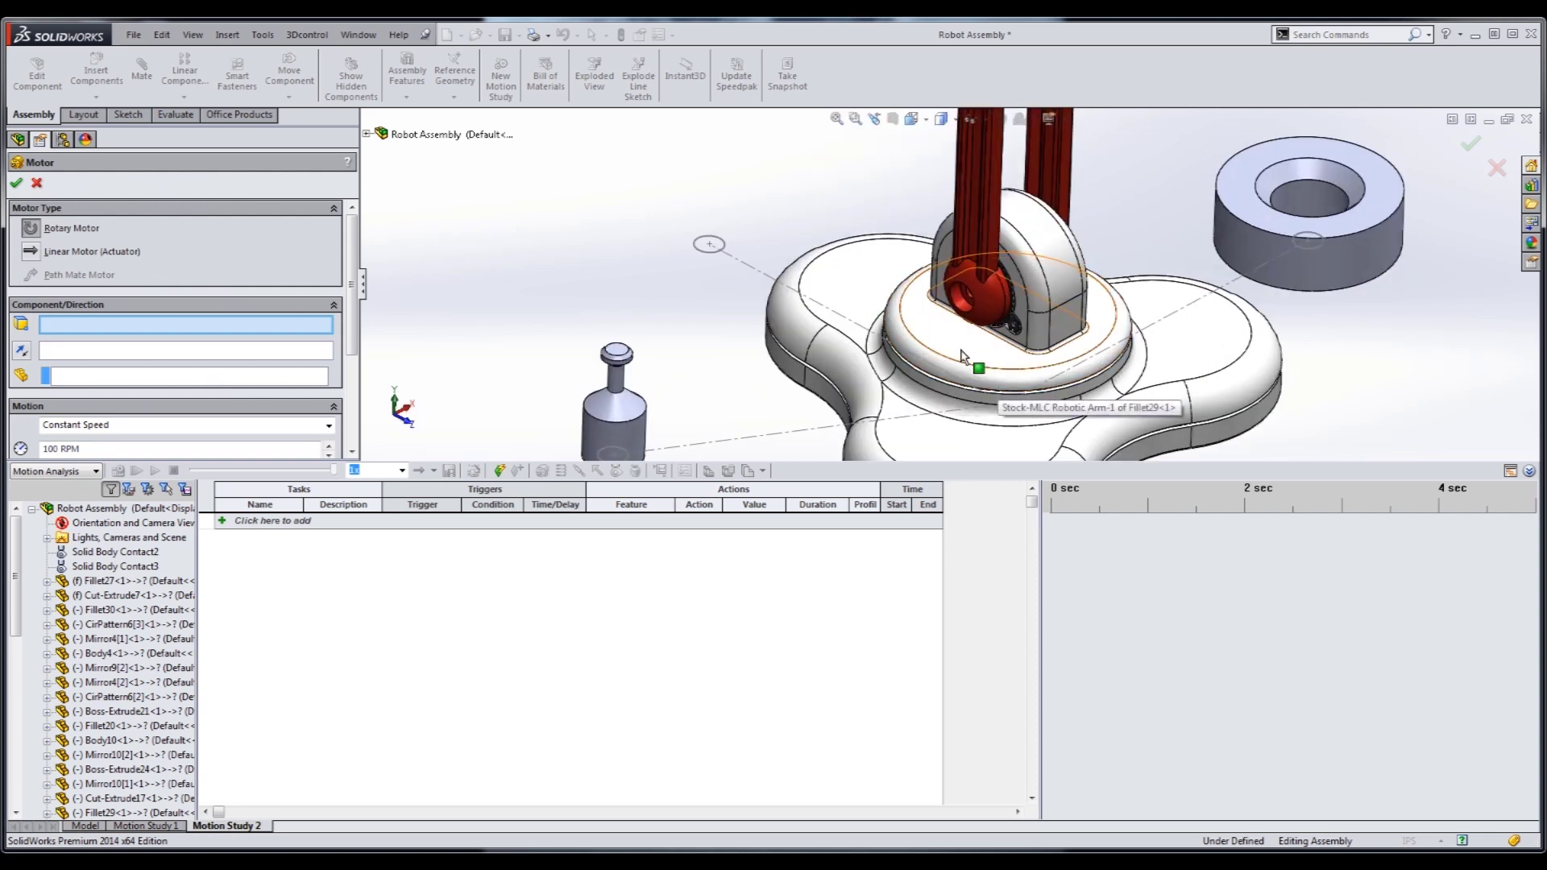
left_click(949, 351)
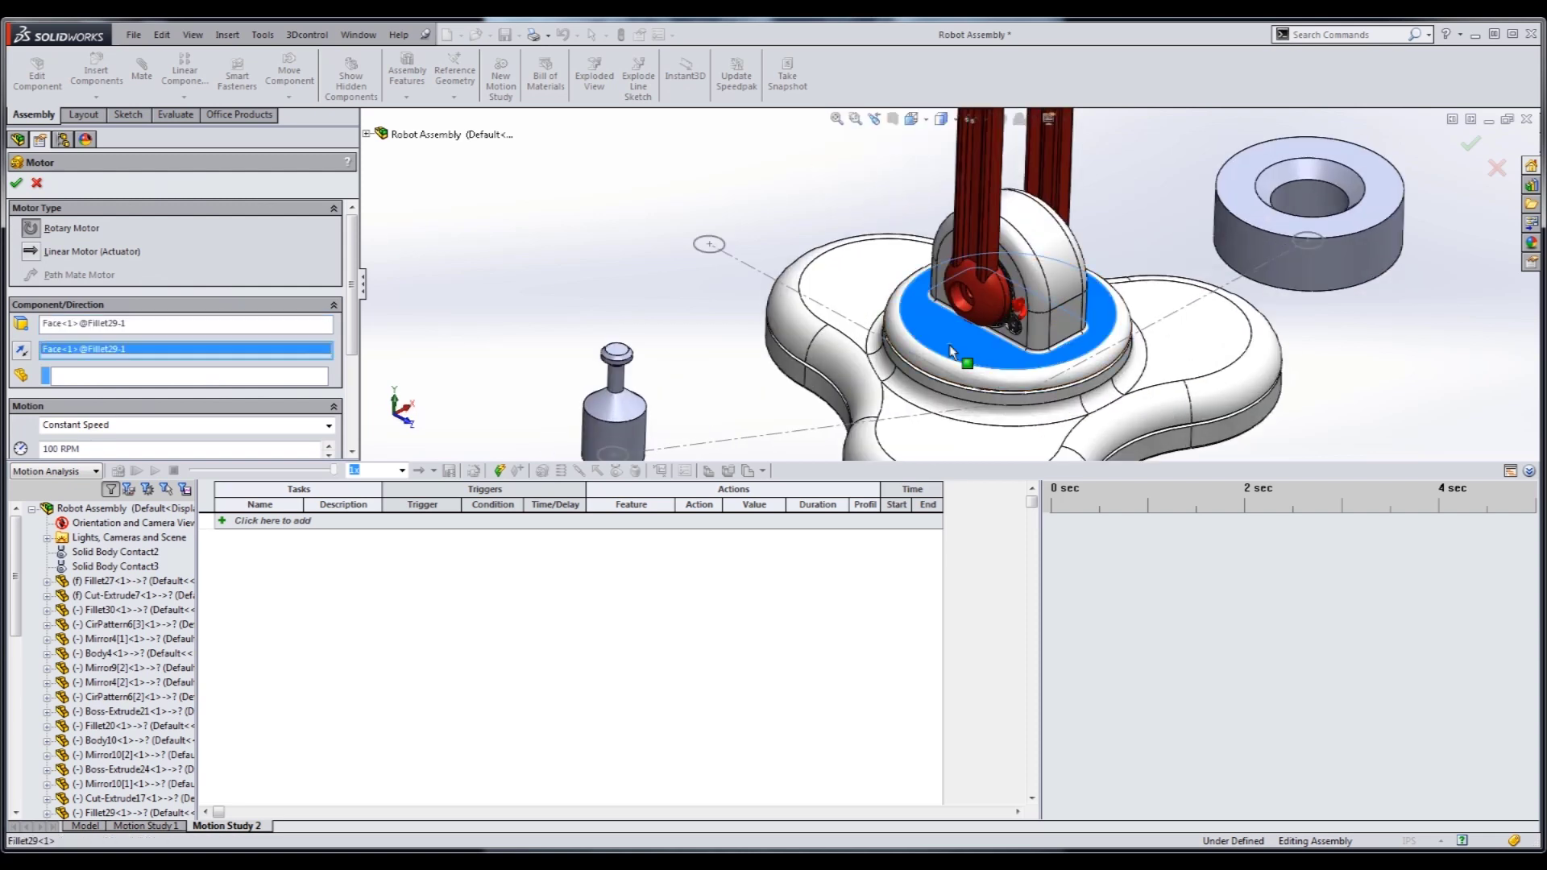
left_click(305, 377)
left_click(969, 429)
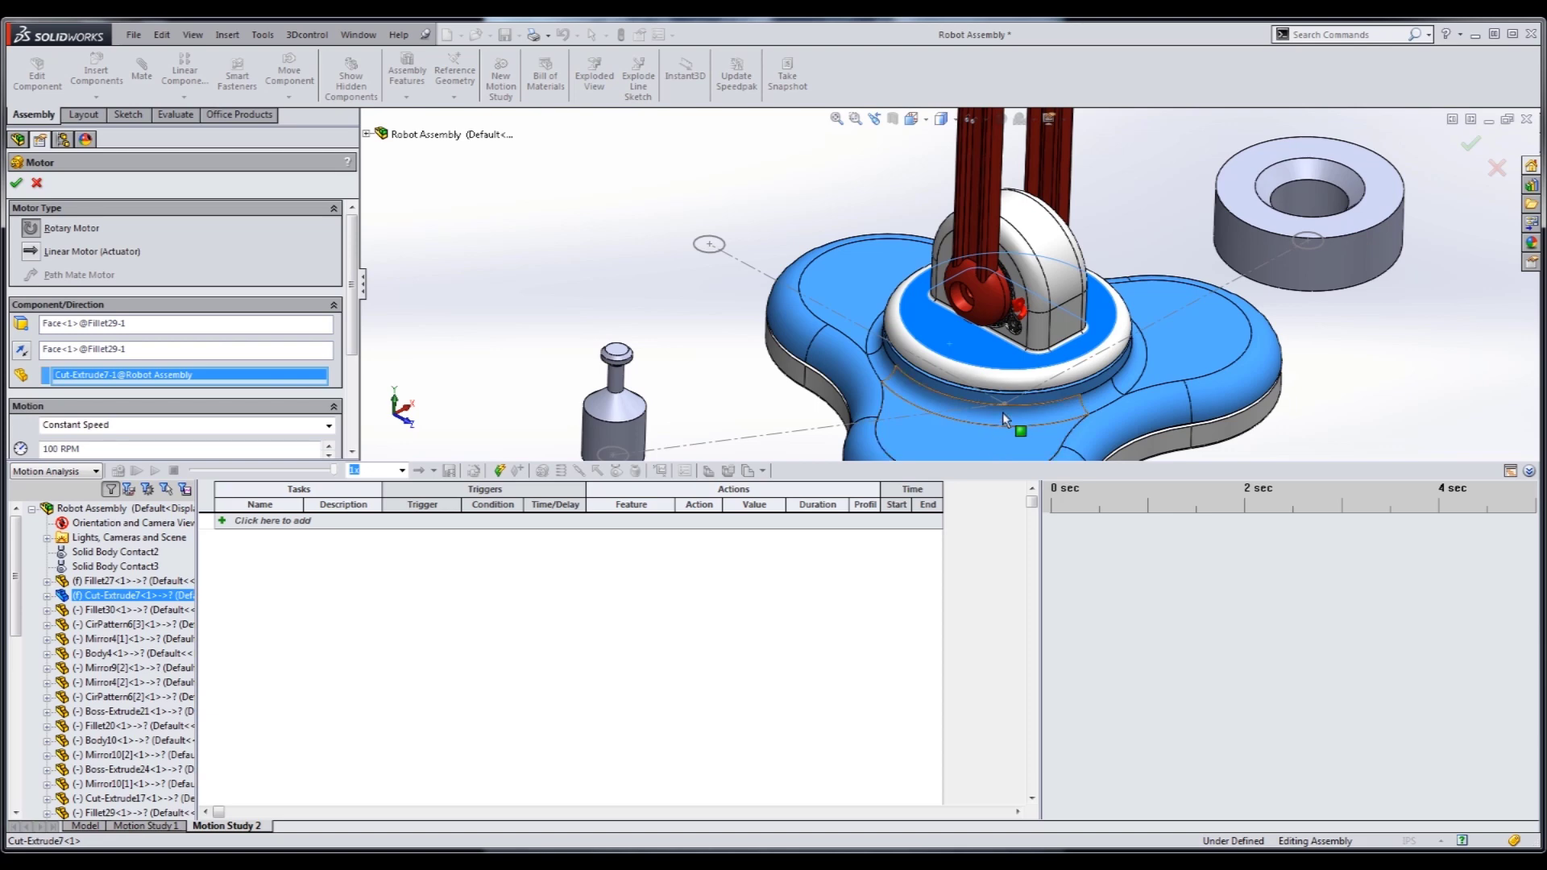
Make the swivel base motor a Servo Motor driven by Displacement and accept it.
scroll(968, 428, "up", 2)
scroll(346, 388, "down", 3)
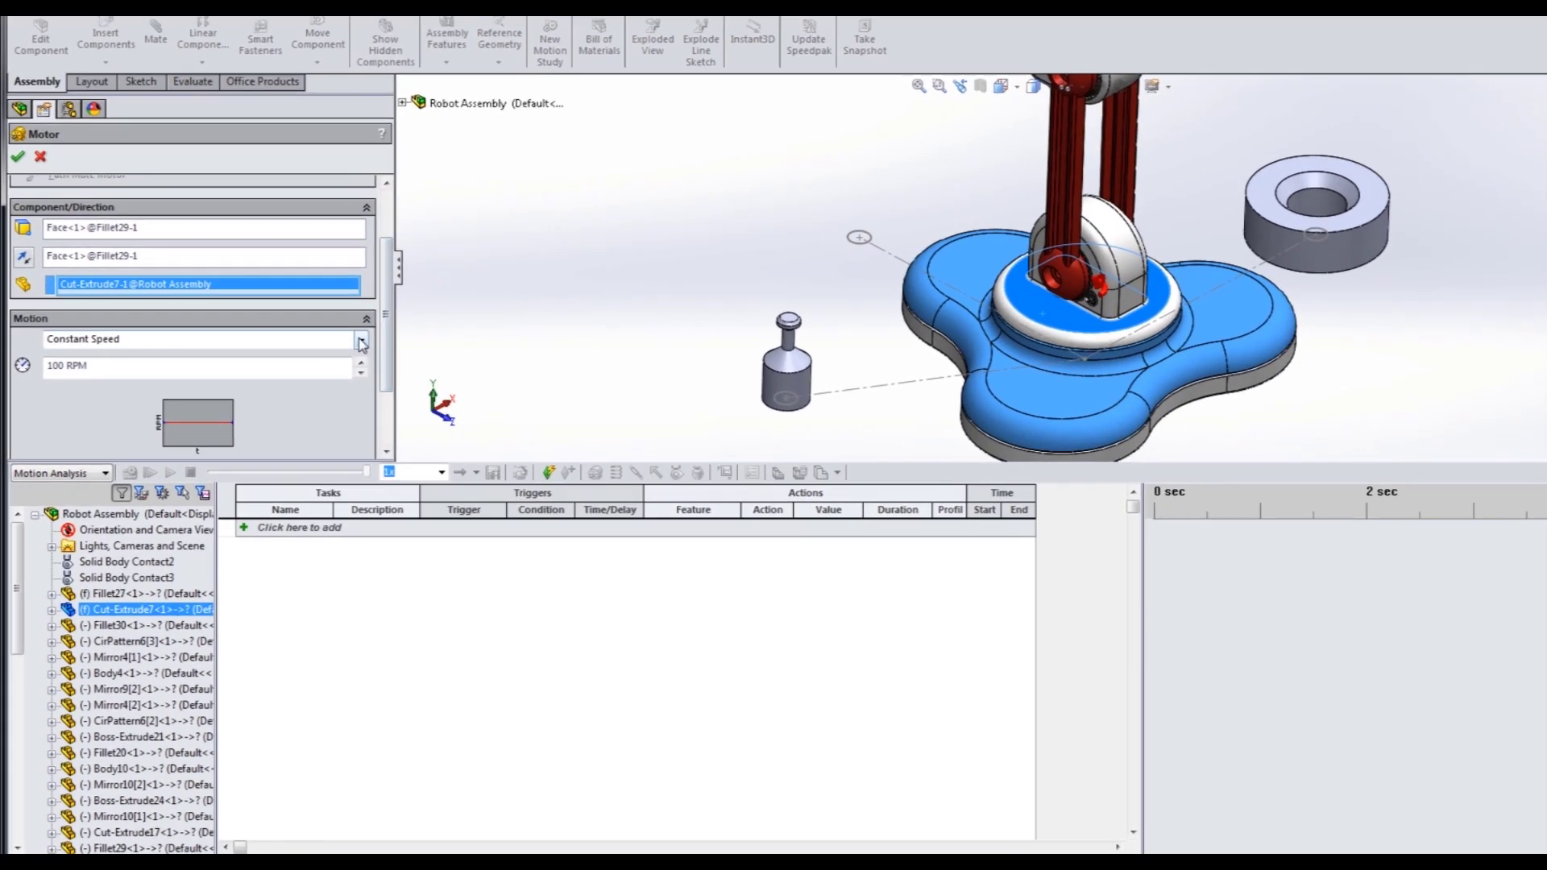
left_click(329, 349)
left_click(159, 443)
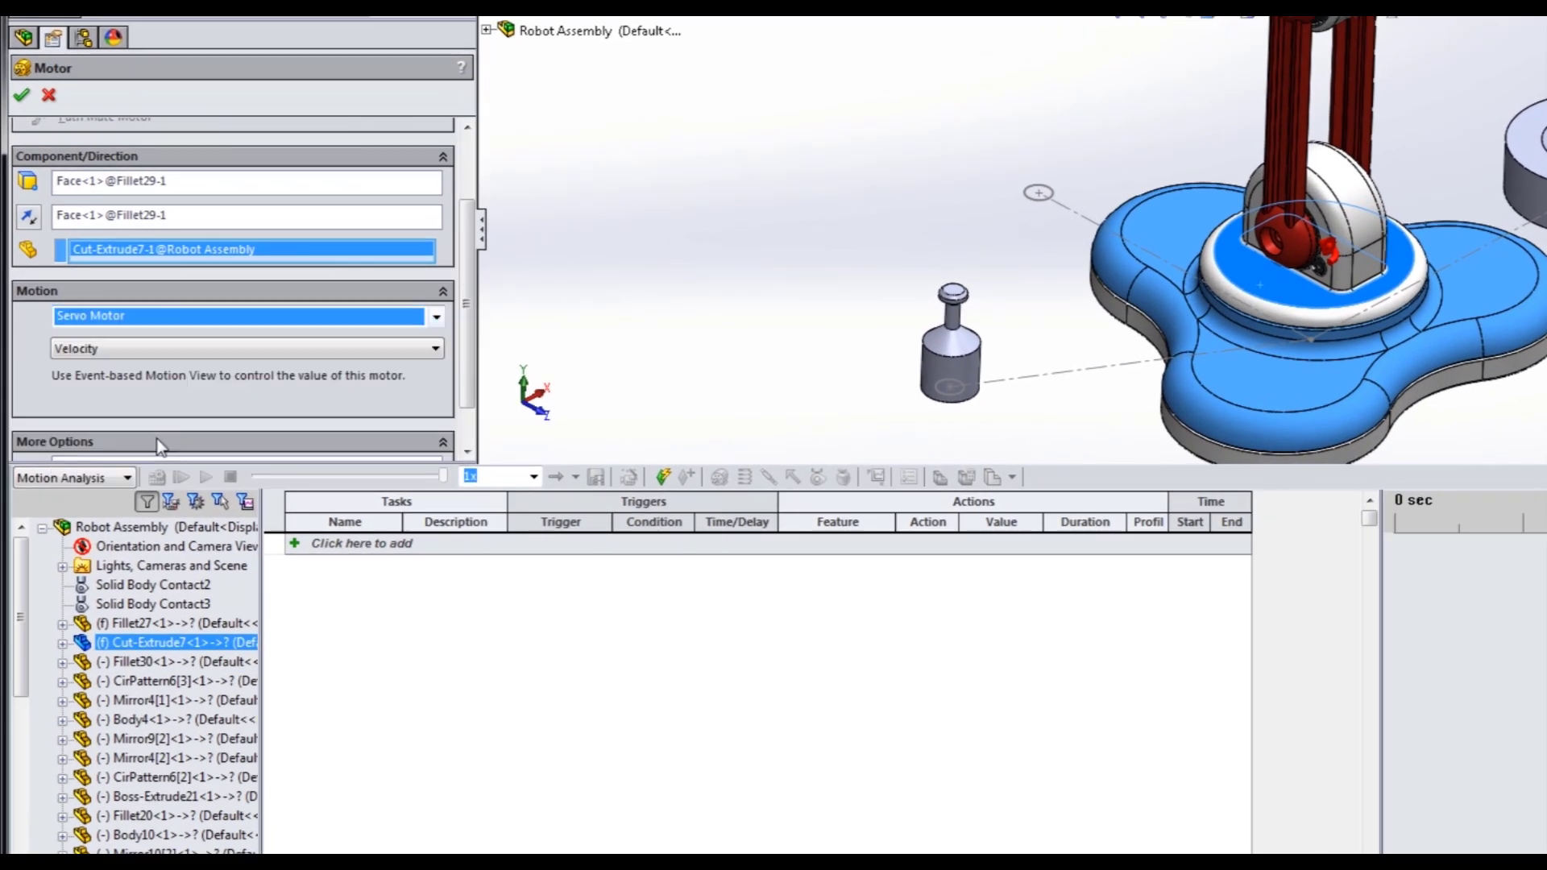
left_click(148, 350)
left_click(139, 366)
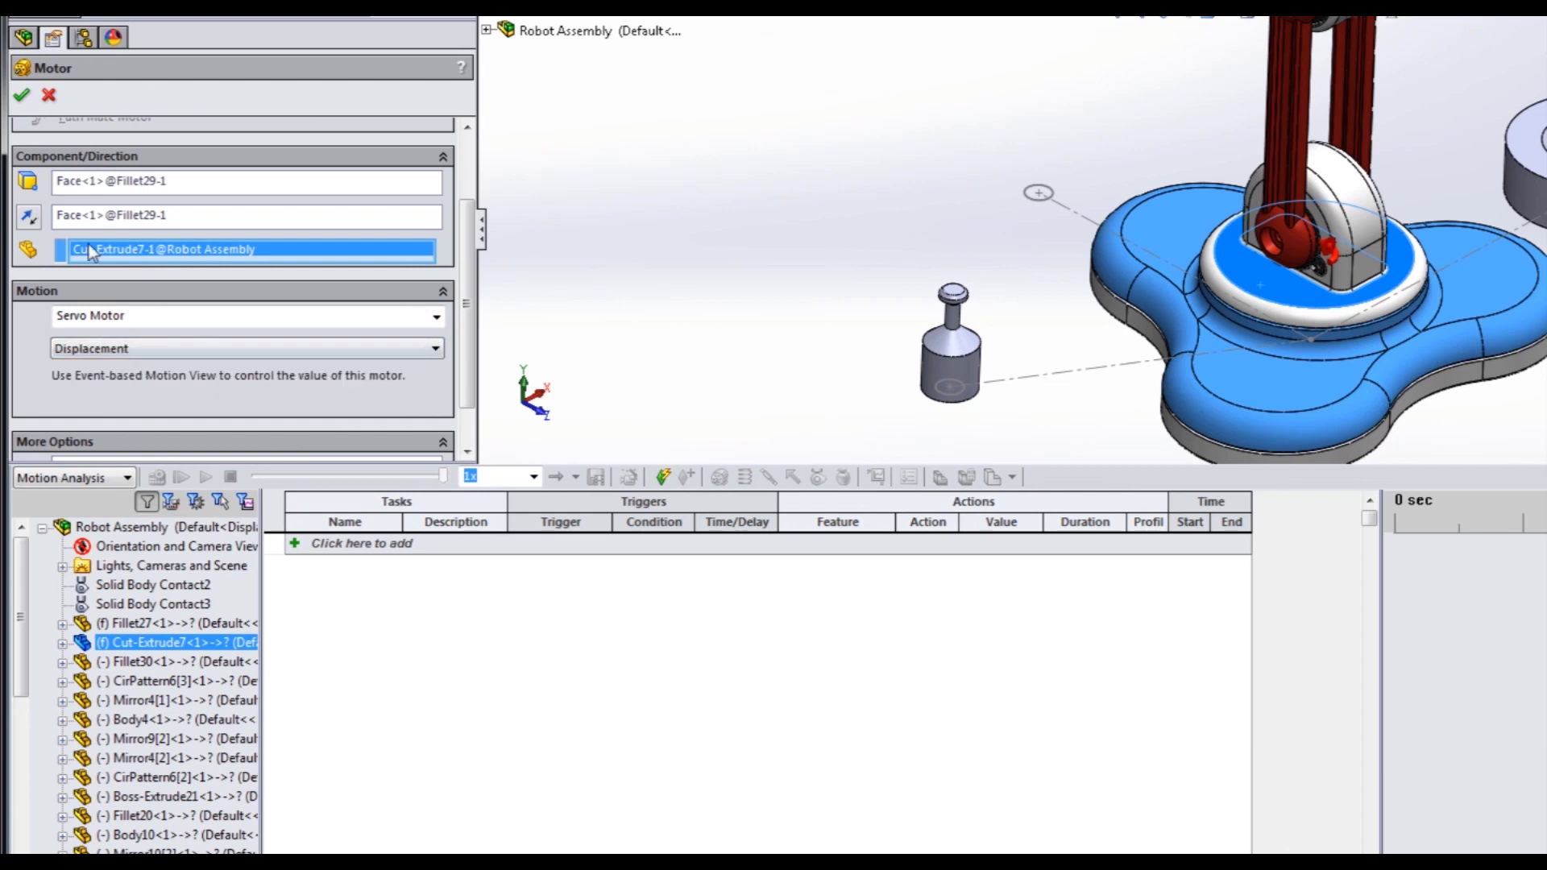
left_click(21, 94)
Rename the new rotary motor as bottom.
left_click(148, 595)
left_click(150, 624)
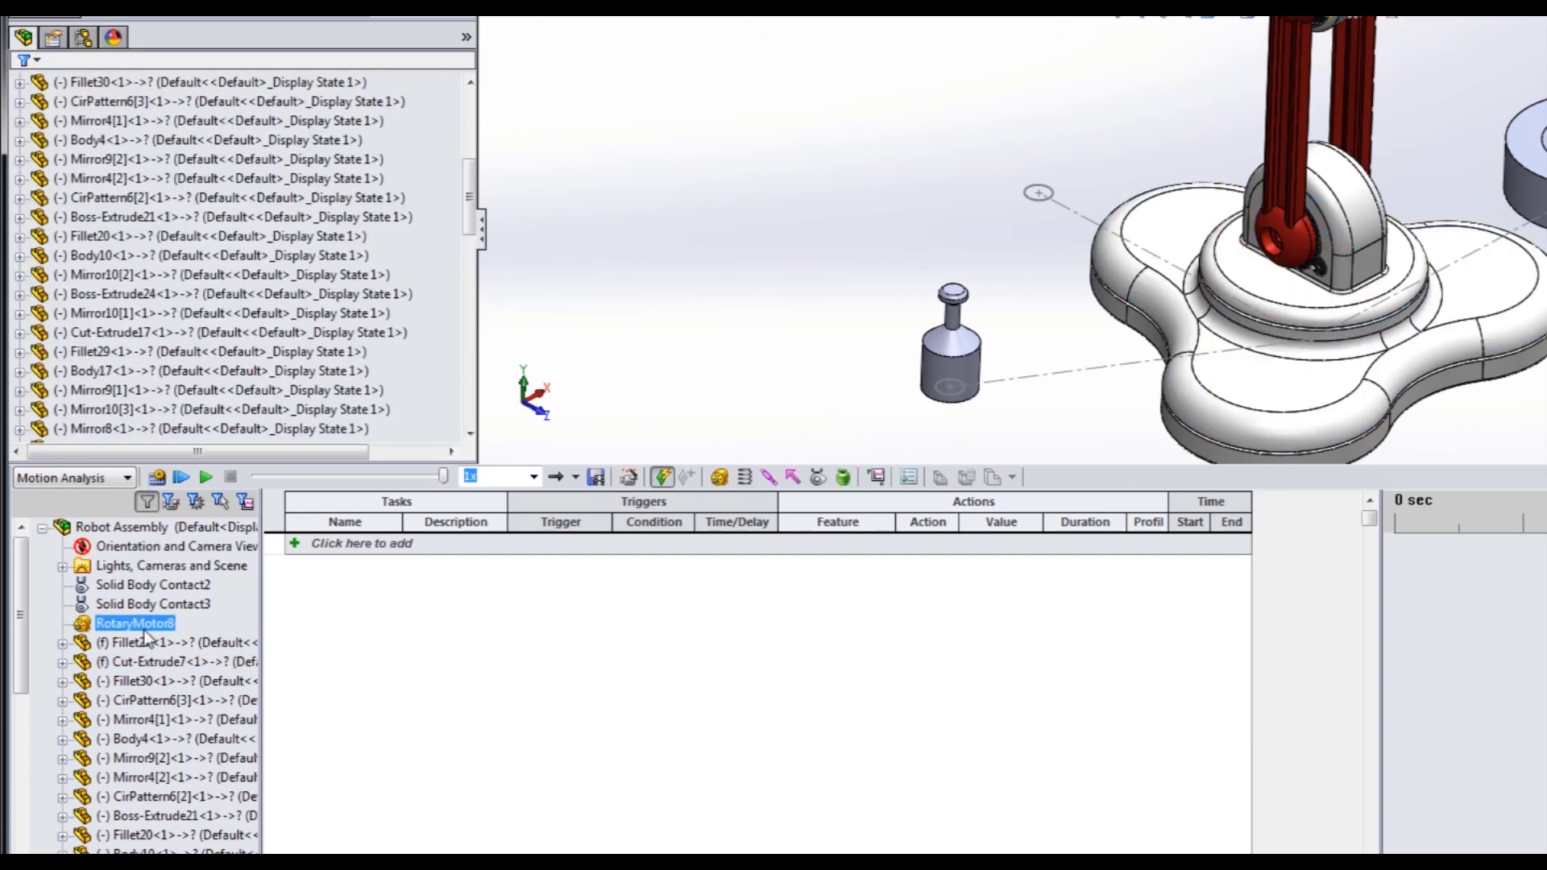
left_click(158, 625)
type("bo")
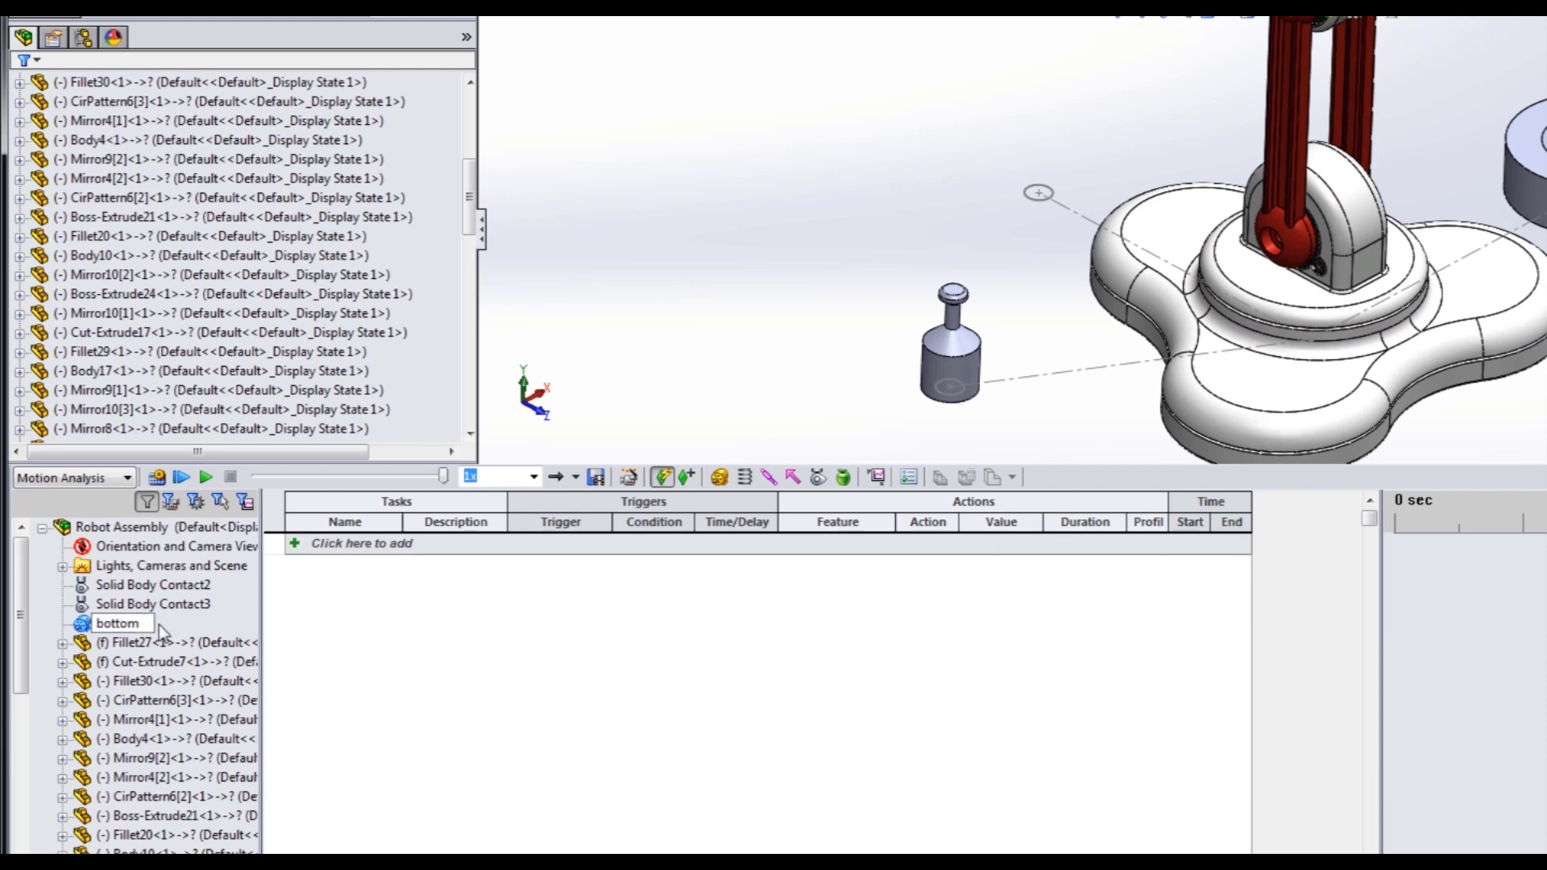
type("ttom")
key("Return")
Place a rotary motor on the lower red arm's pivot face, moving relative to the swivel base.
left_click(720, 478)
scroll(1244, 239, "up", 10)
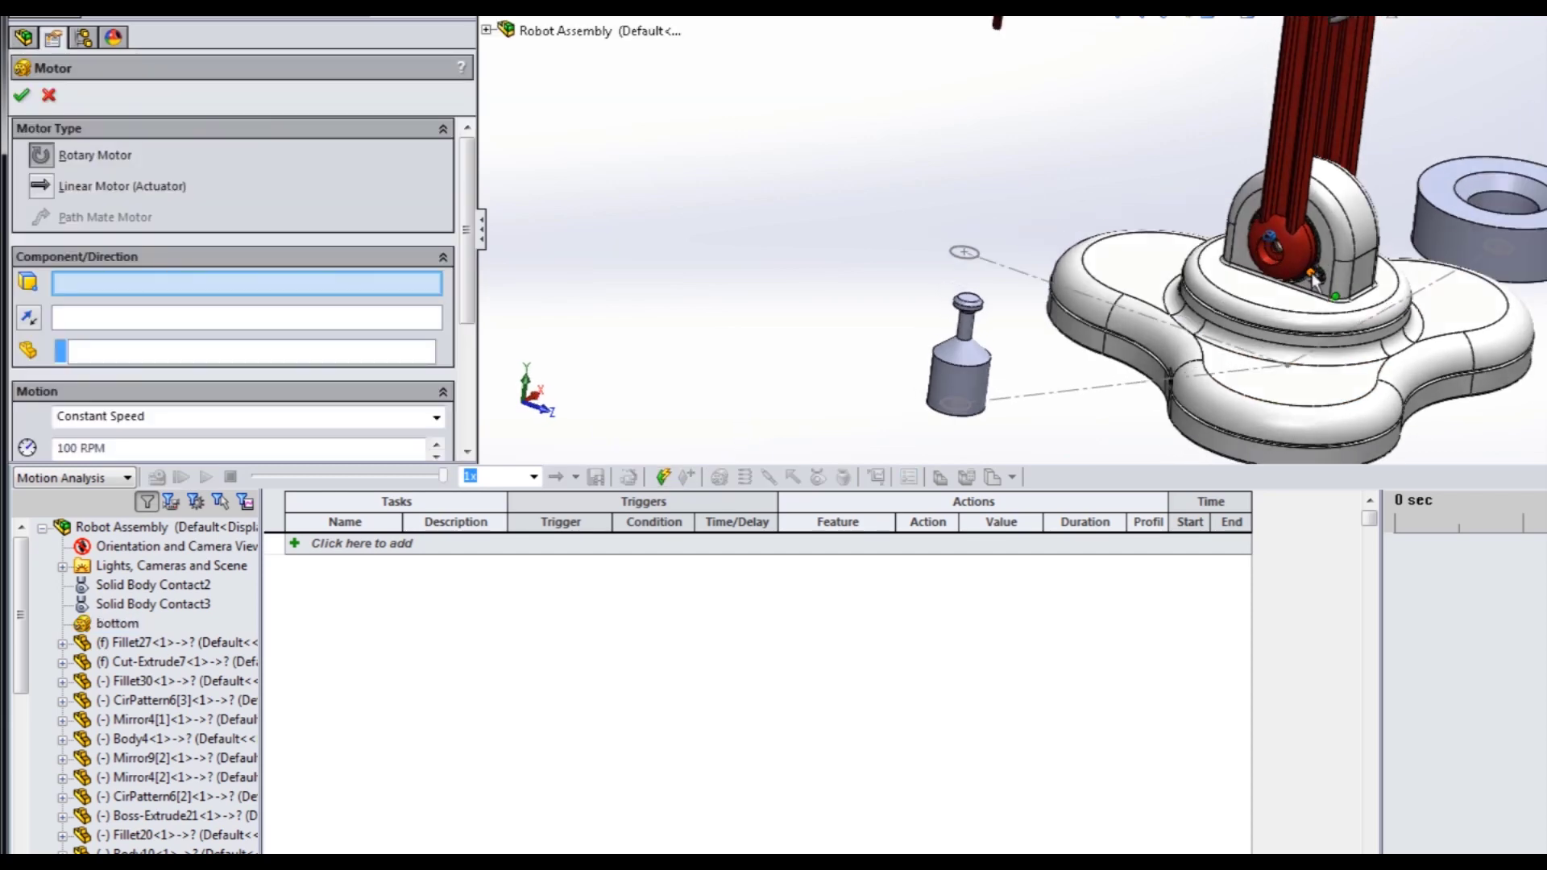
left_click(1197, 238)
scroll(1197, 239, "down", 5)
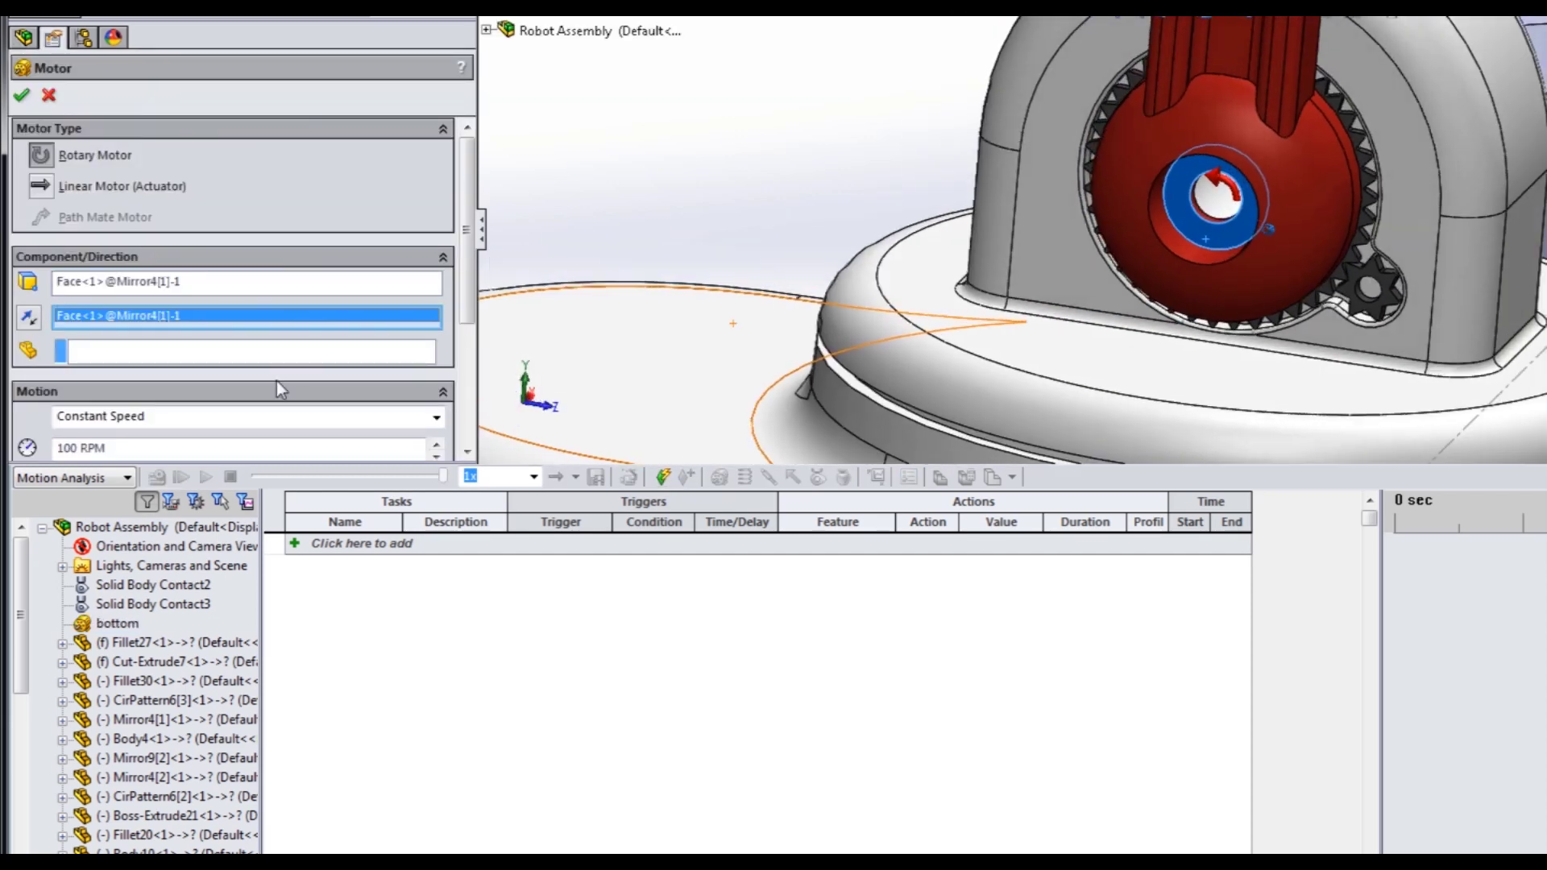
left_click(1088, 239)
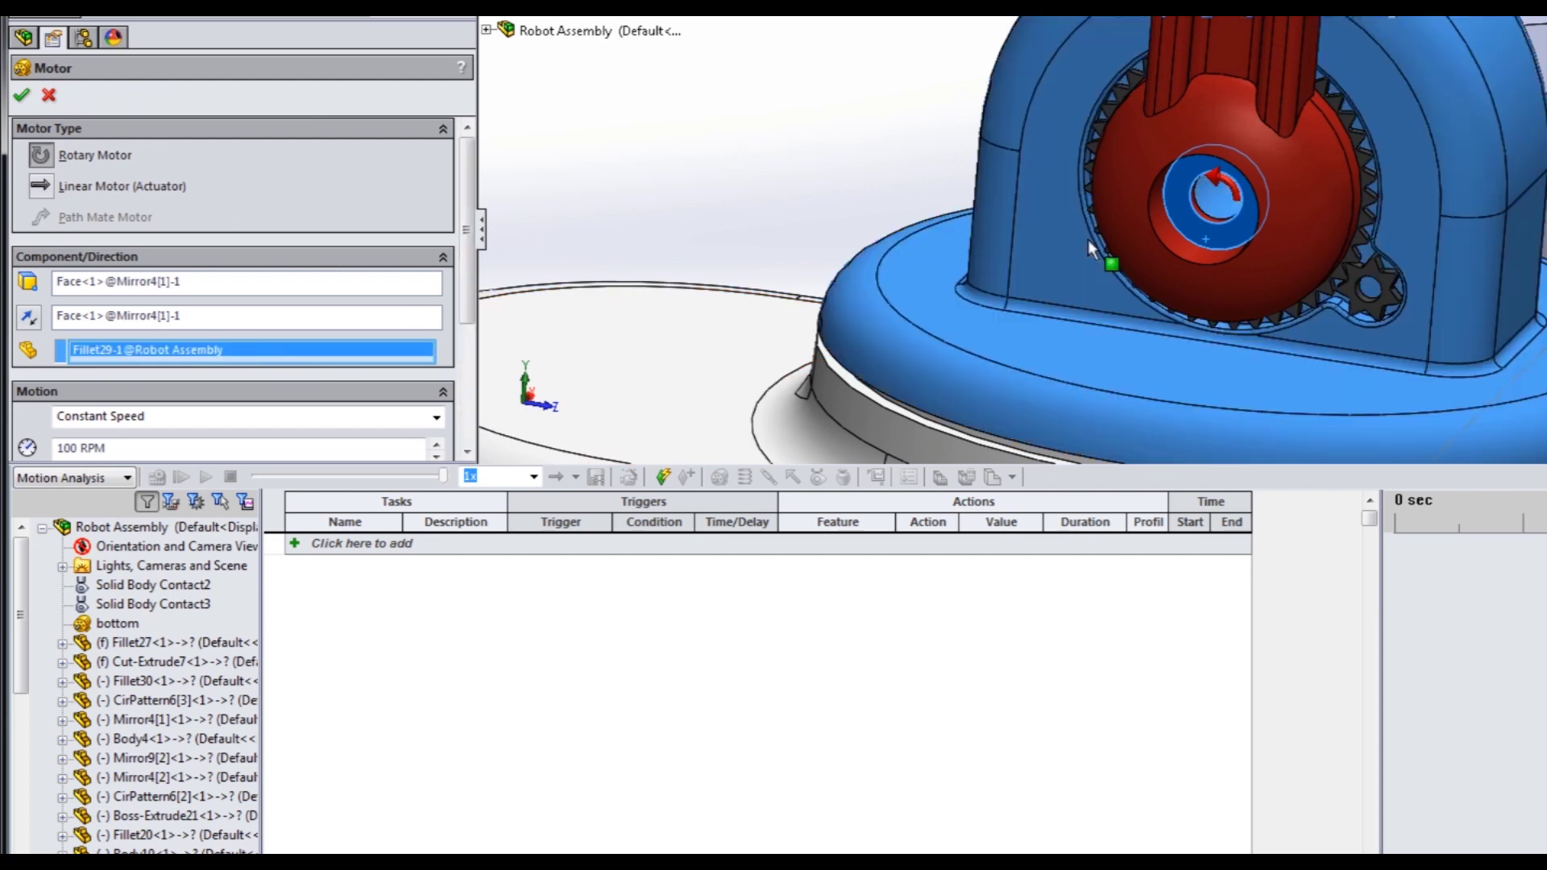
Make the lower arm motor a Servo Motor driven by Displacement and accept it.
left_click(243, 420)
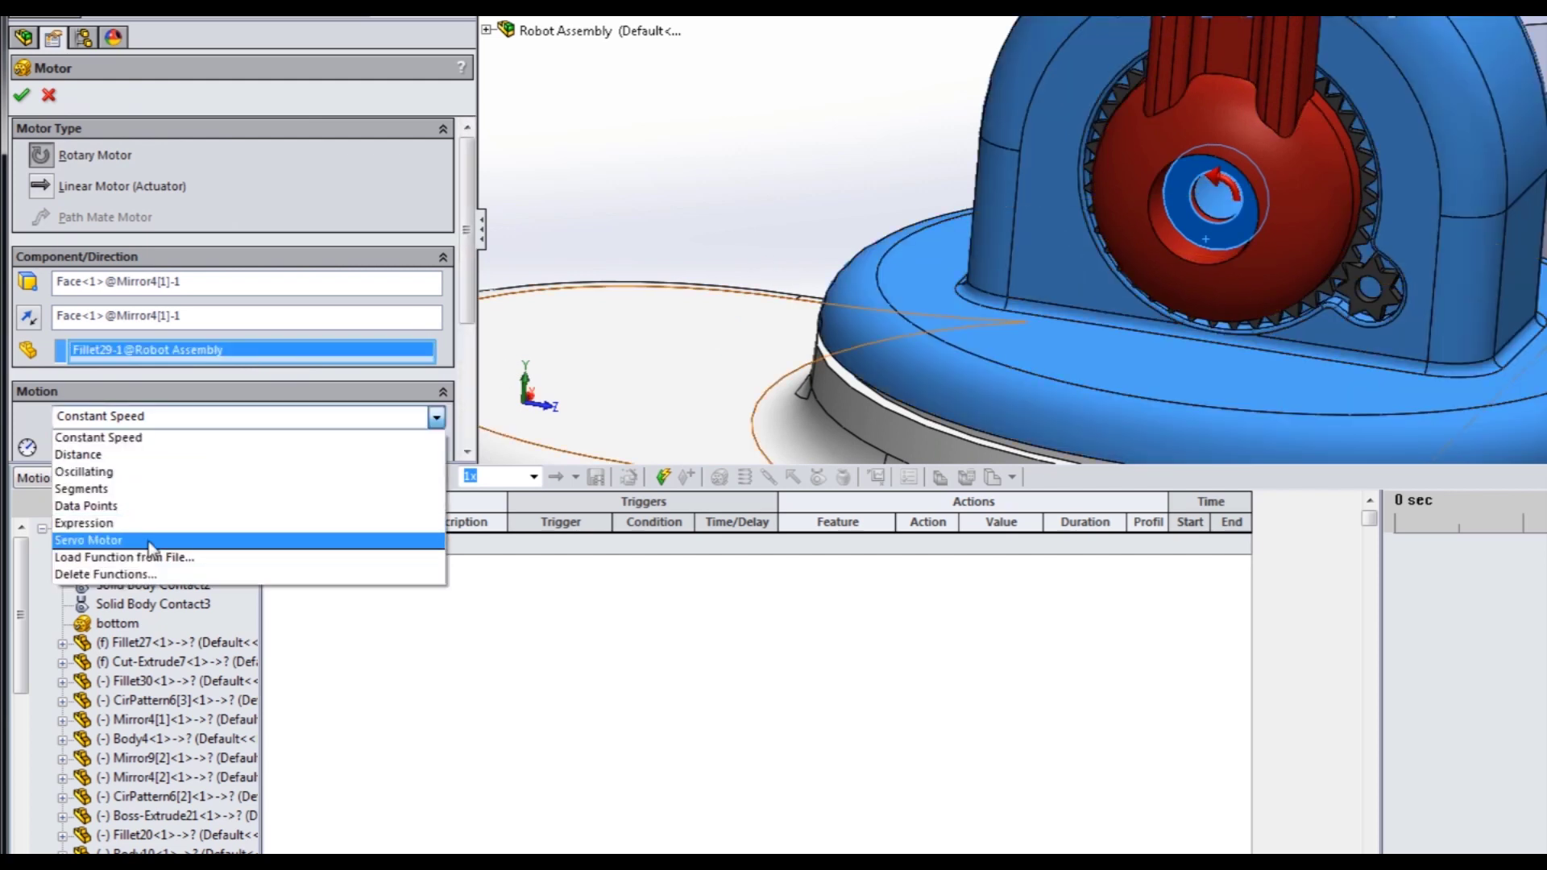
left_click(151, 534)
left_click(155, 451)
left_click(139, 482)
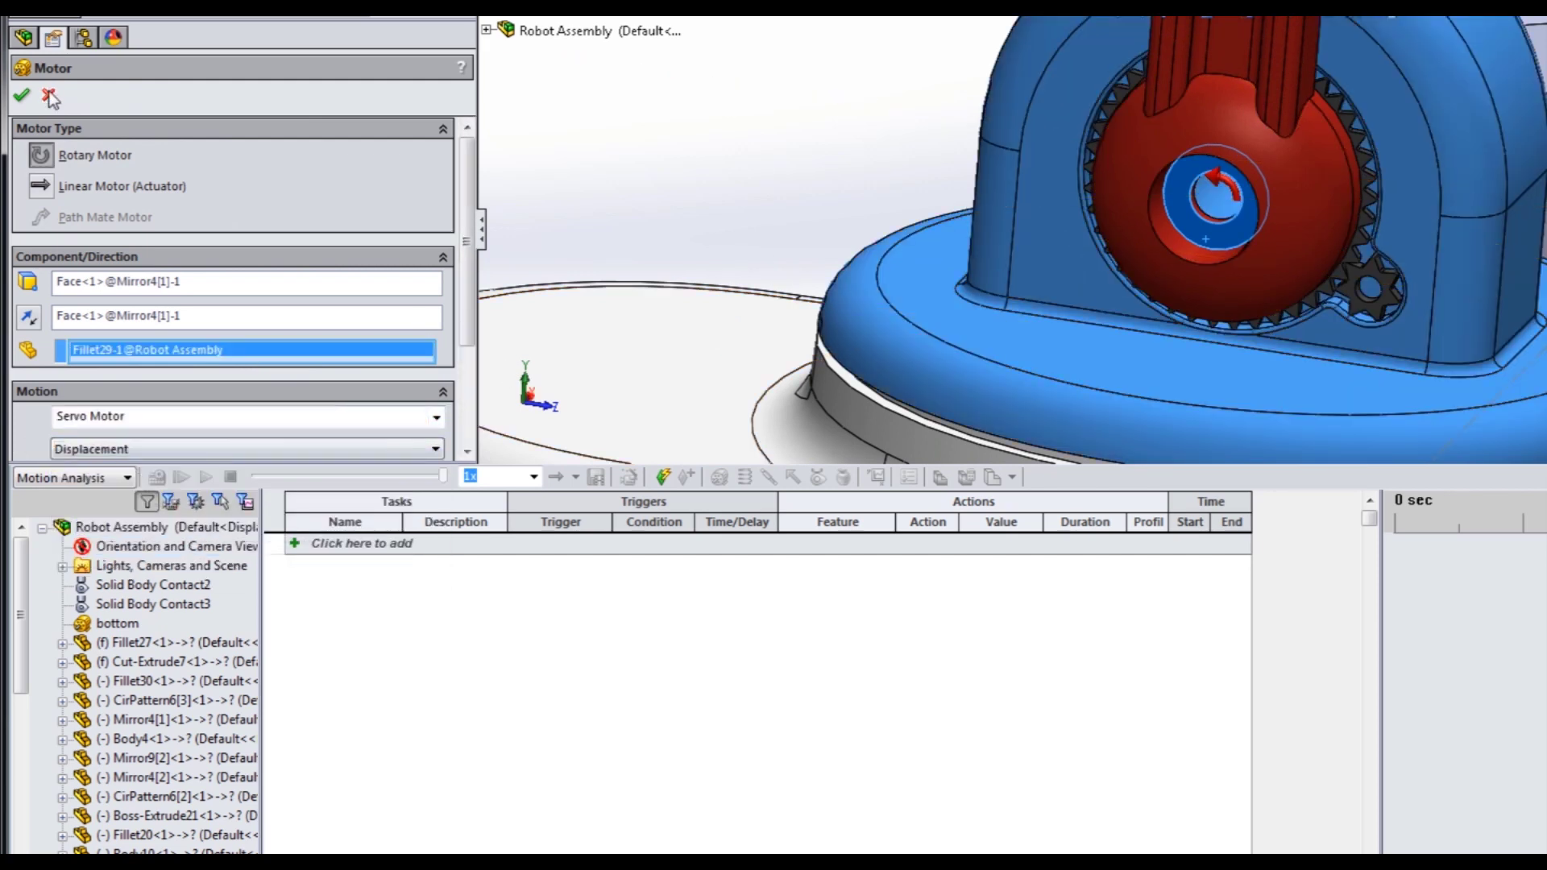
left_click(22, 95)
Rename the new lower arm motor as mid.
left_click(135, 642)
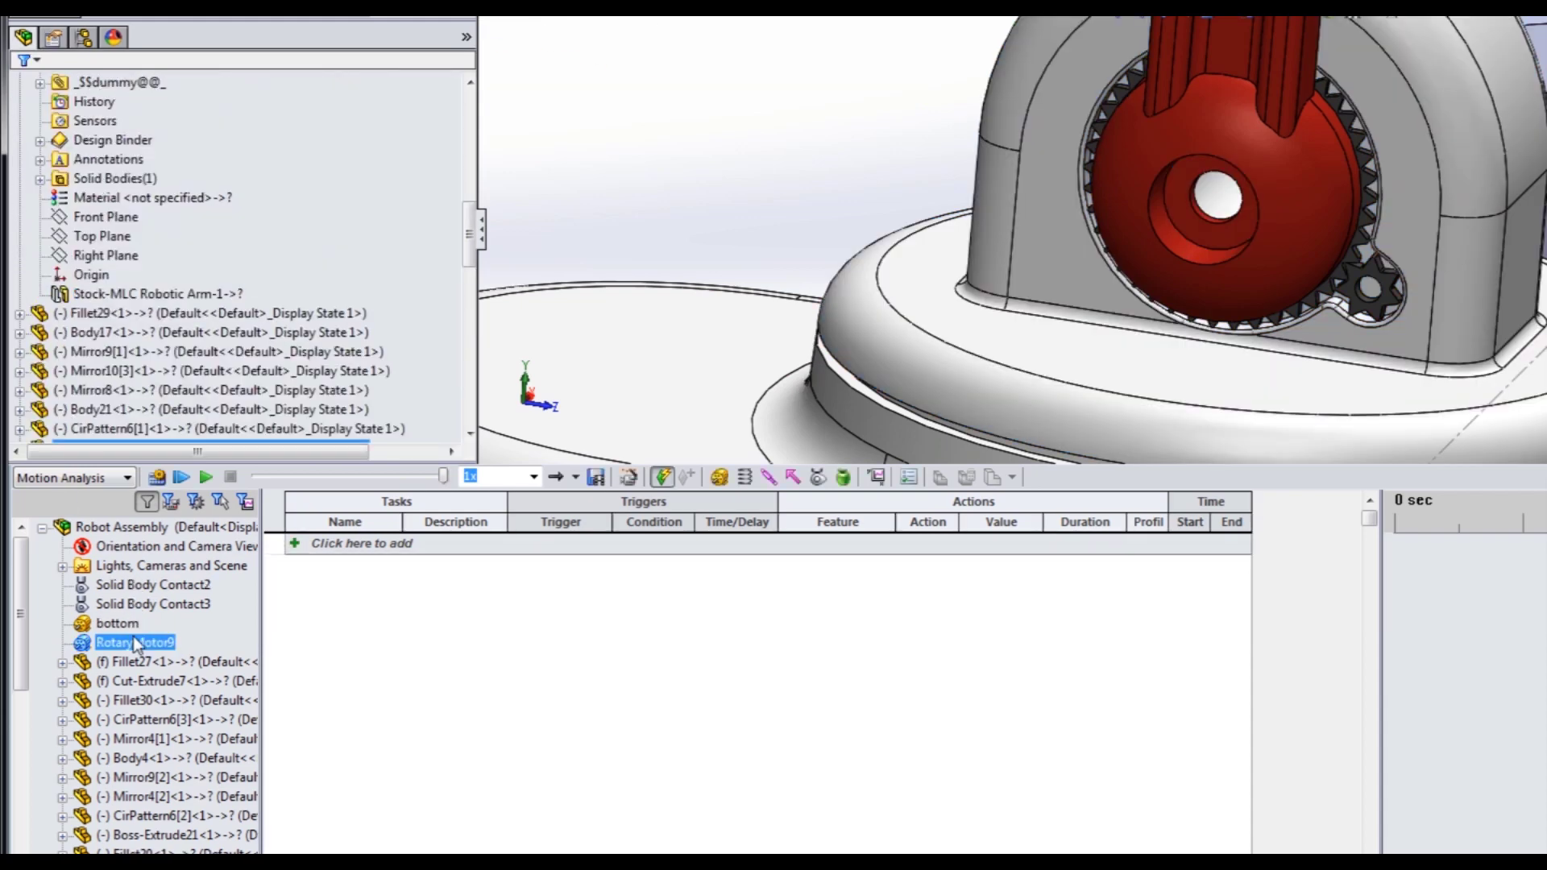
left_click(135, 642)
type("mid")
key("Return")
Place a rotary motor on the upper red link's pivot face, moving relative to the curved middle link.
scroll(1433, 261, "up", 10)
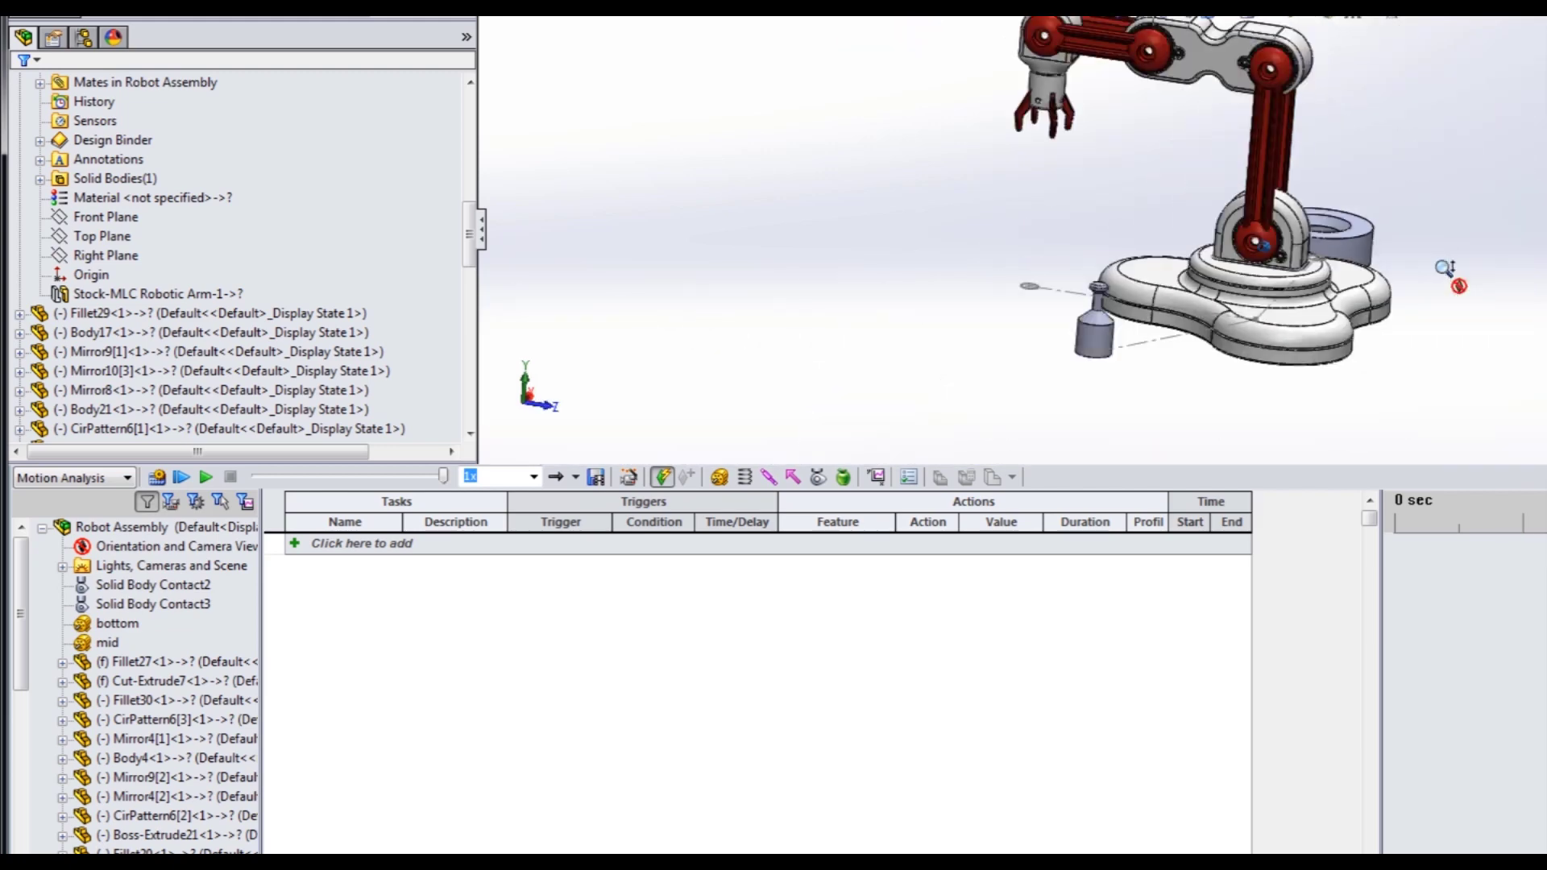
scroll(1224, 165, "down", 10)
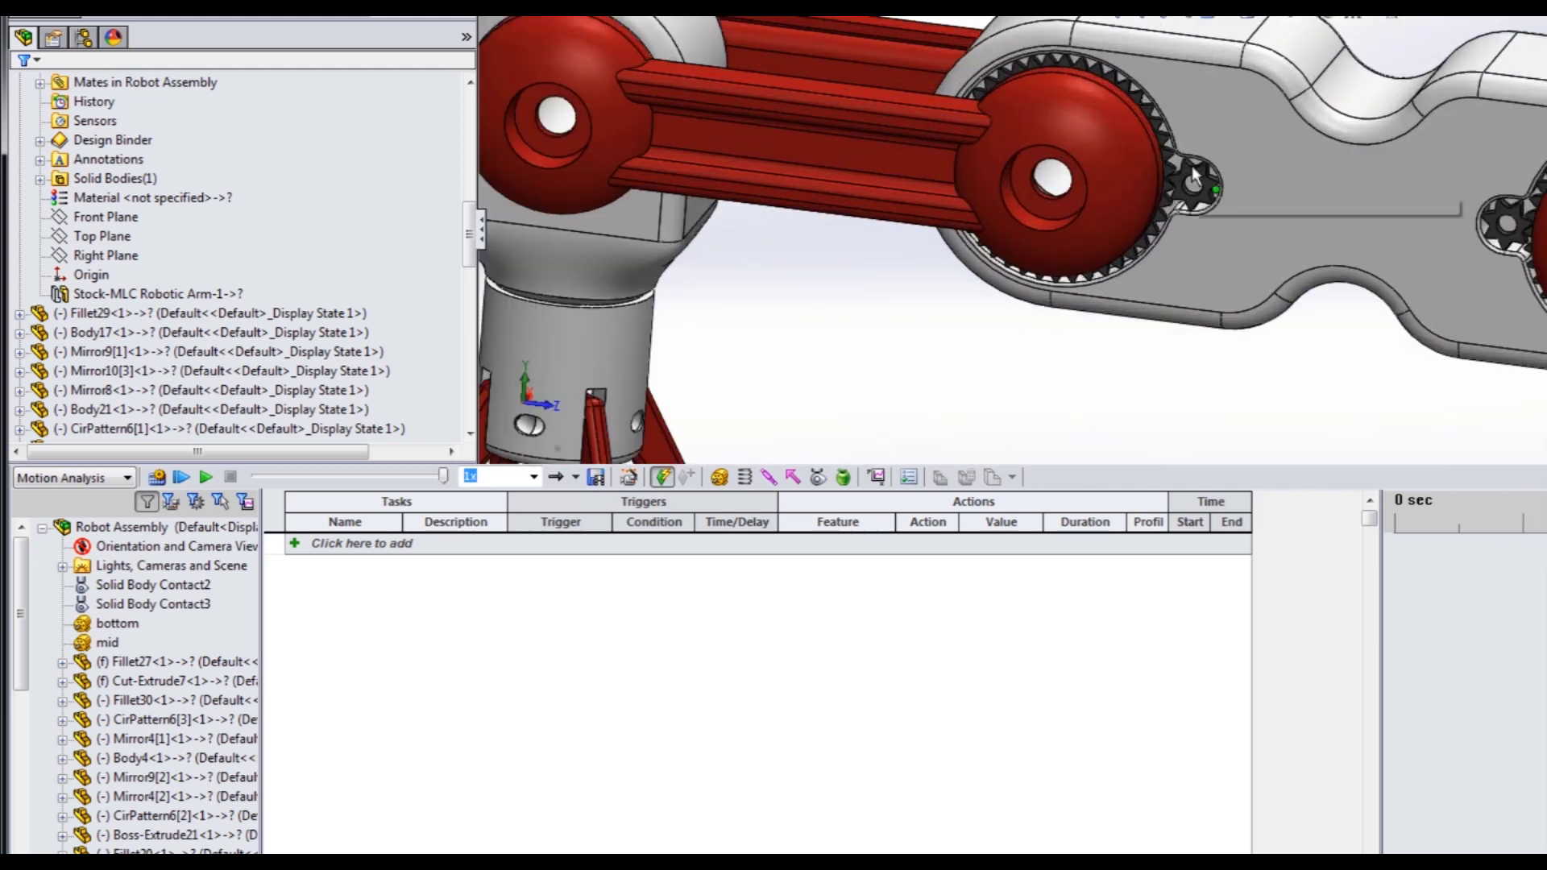
scroll(1149, 214, "down", 2)
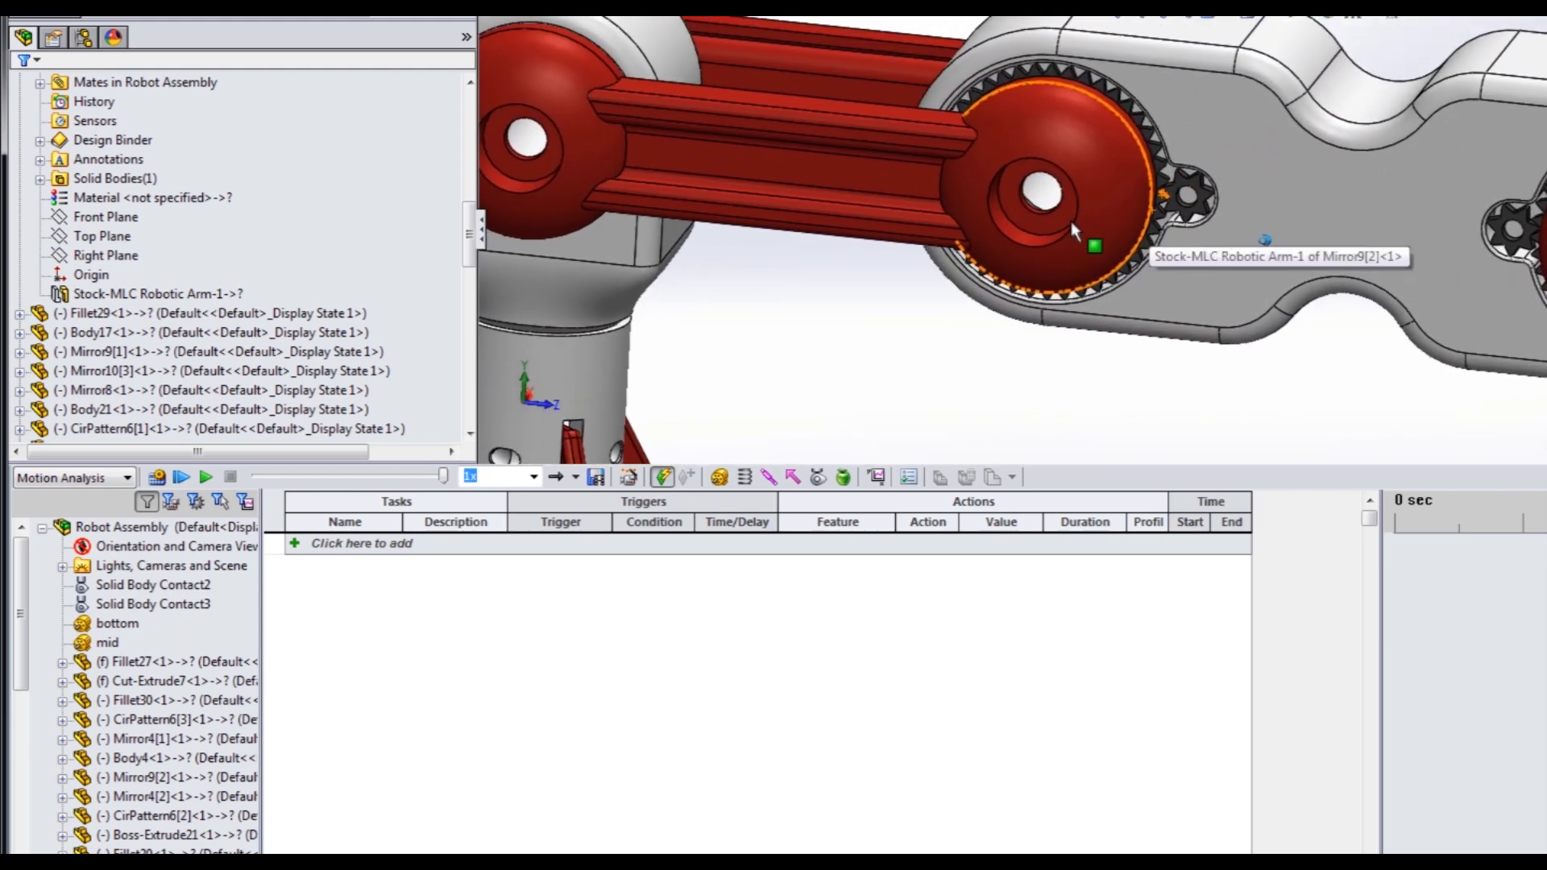
left_click(717, 477)
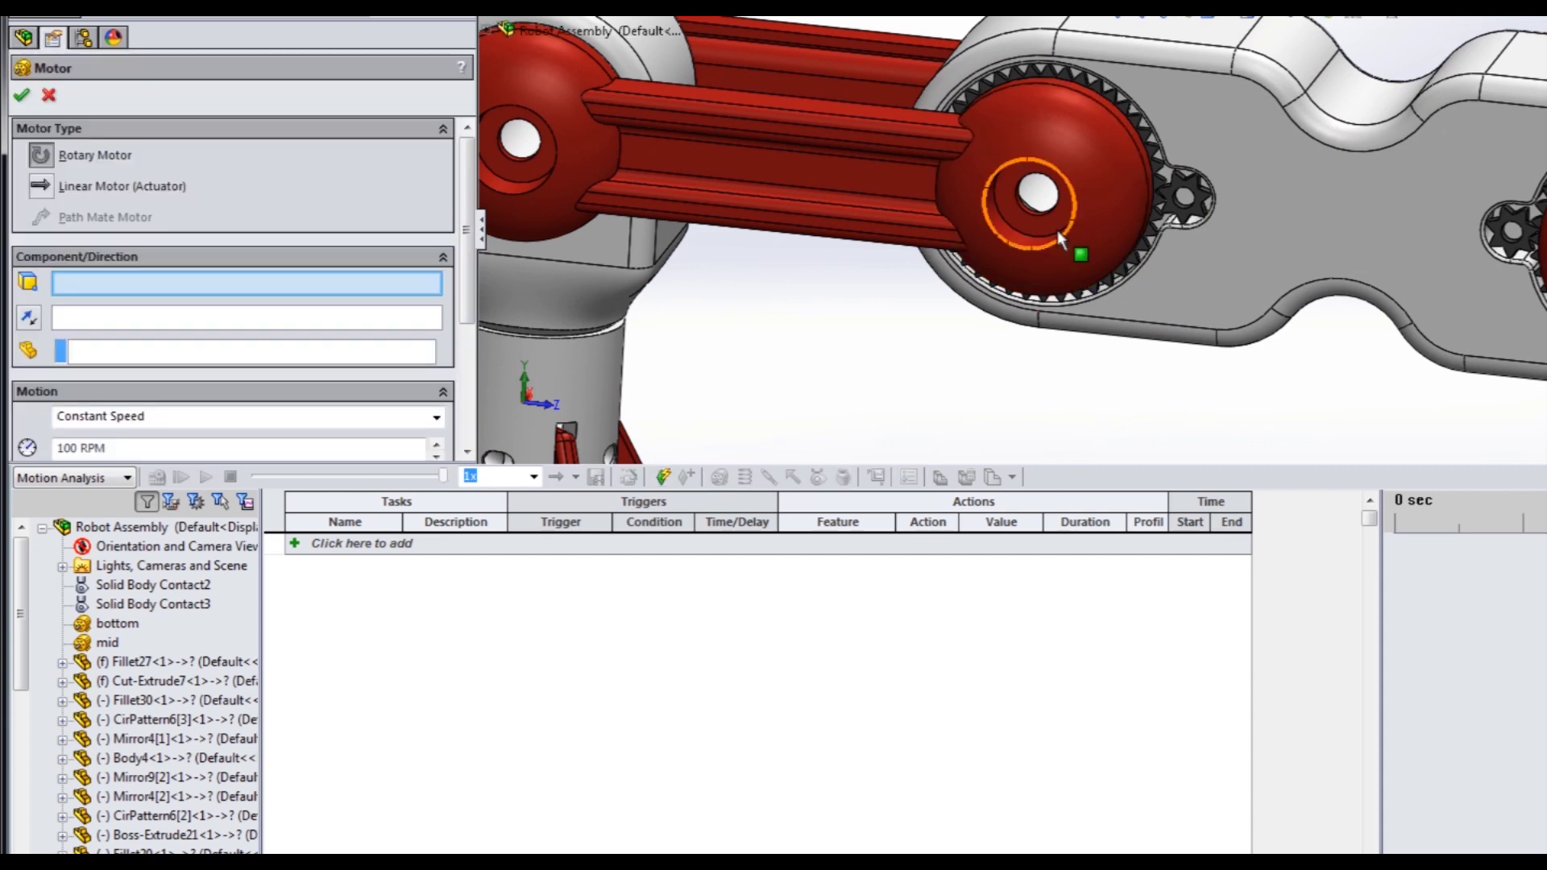
left_click(1072, 244)
left_click(287, 355)
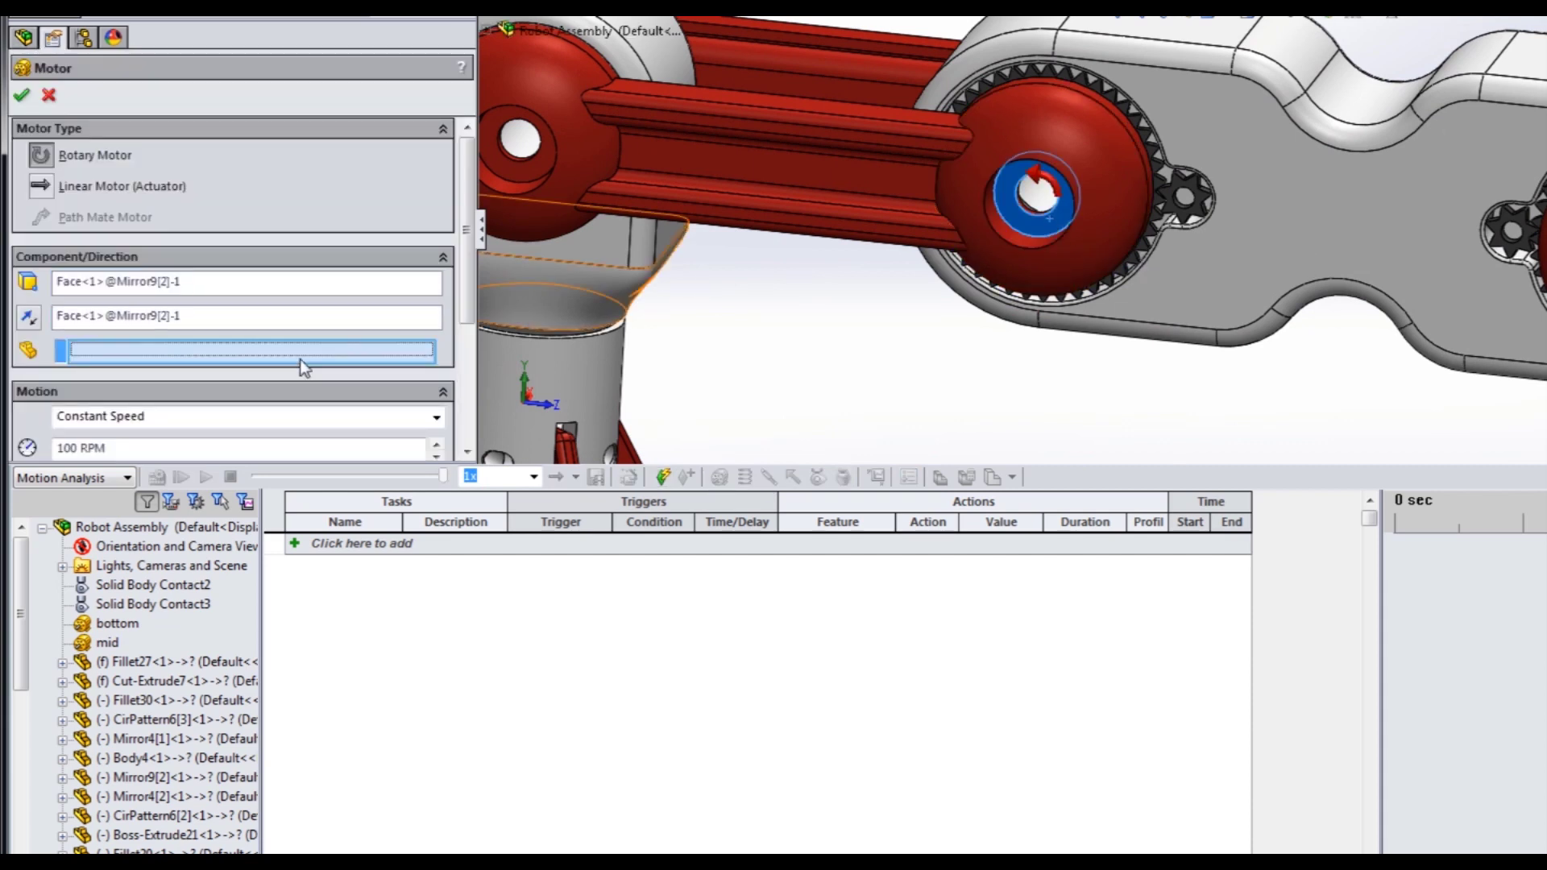
left_click(1204, 284)
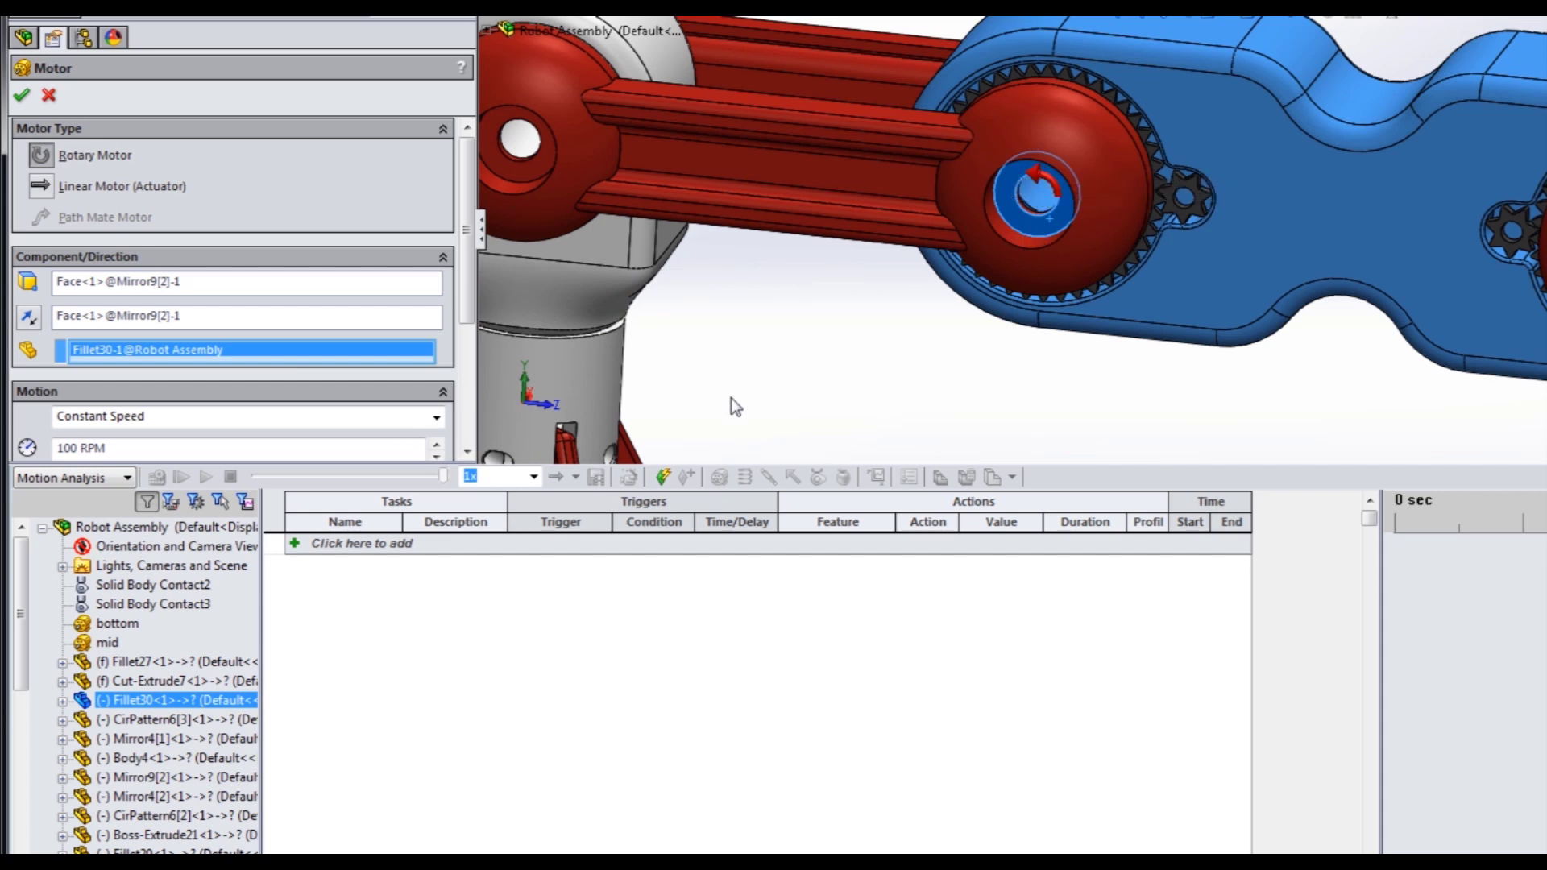
Make the upper link motor a Servo Motor driven by Displacement and accept it.
left_click(379, 417)
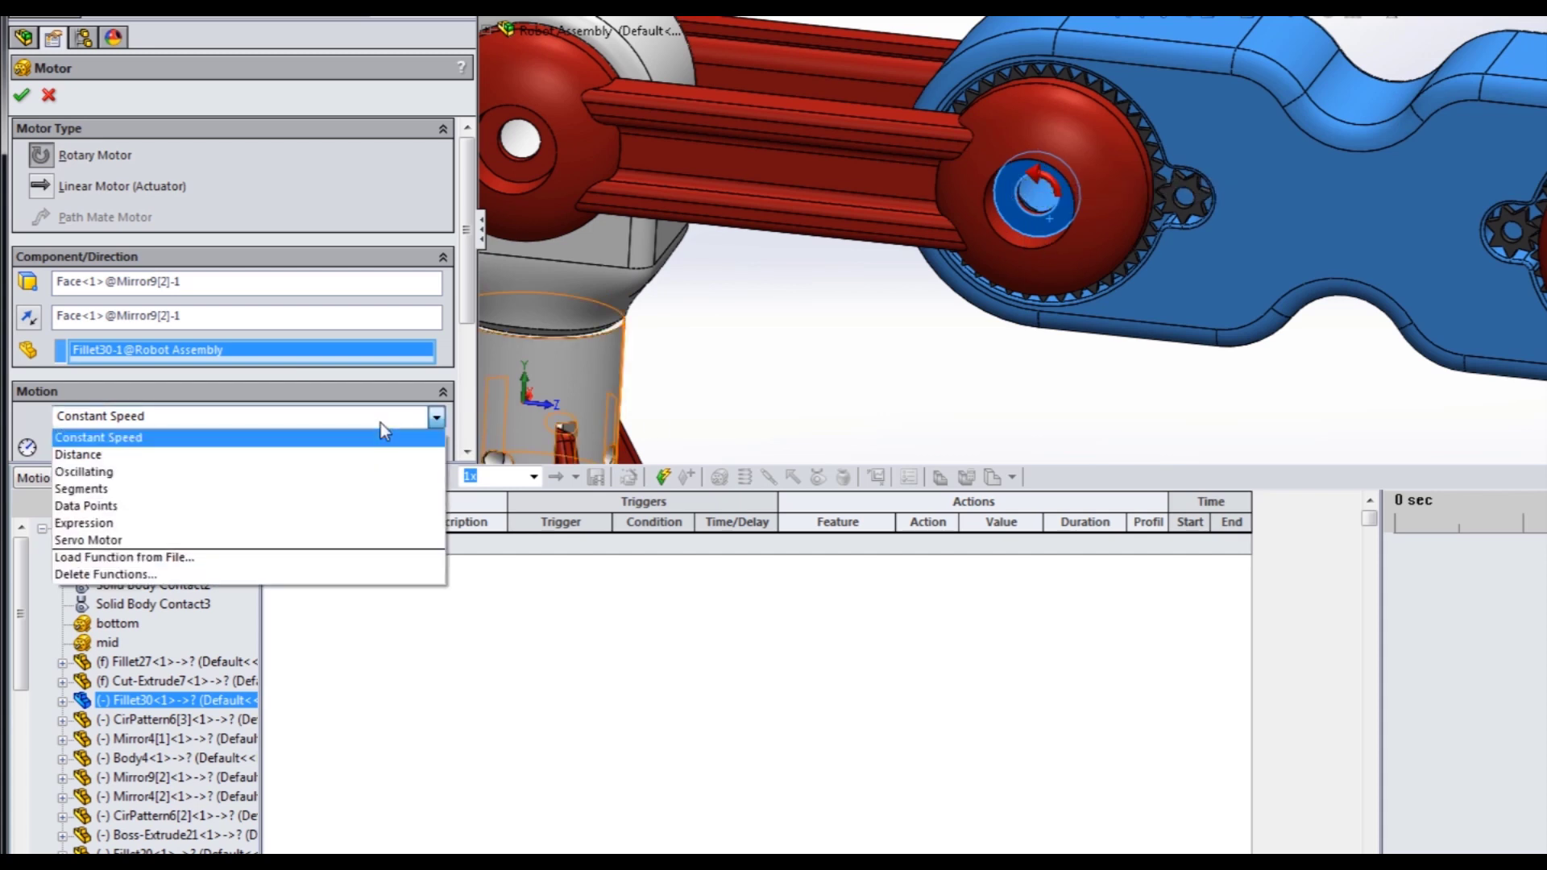
left_click(215, 538)
left_click(155, 449)
left_click(121, 469)
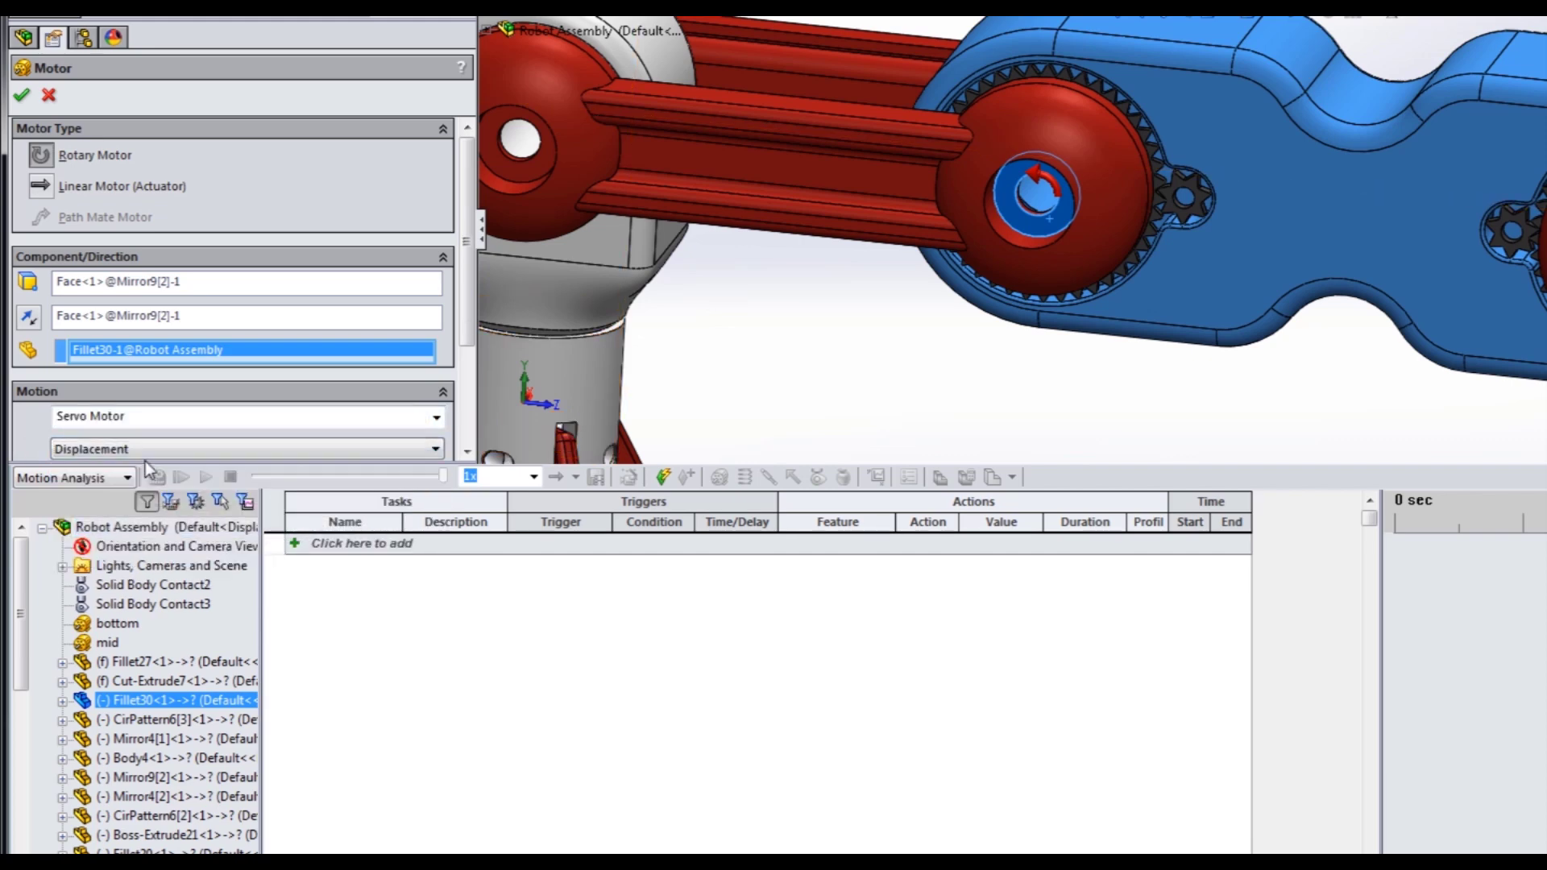
left_click(22, 96)
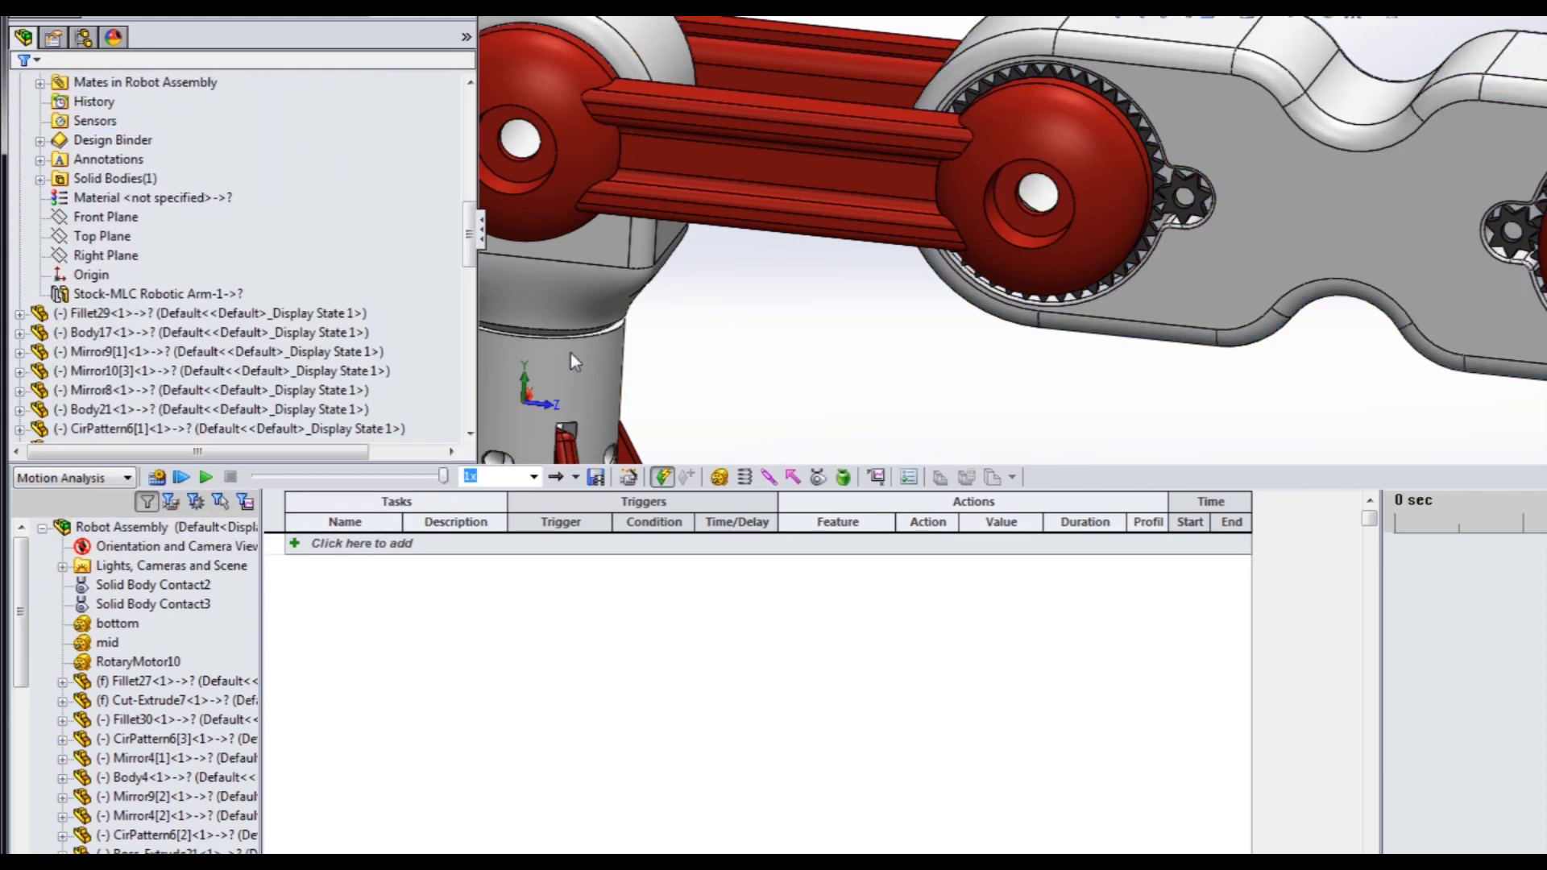
Rename the new upper link motor as top.
double_click(194, 667)
type("top")
key("Return")
Make the wrist housing above the gripper transparent.
left_click(731, 444)
scroll(868, 327, "up", 5)
scroll(926, 322, "down", 1)
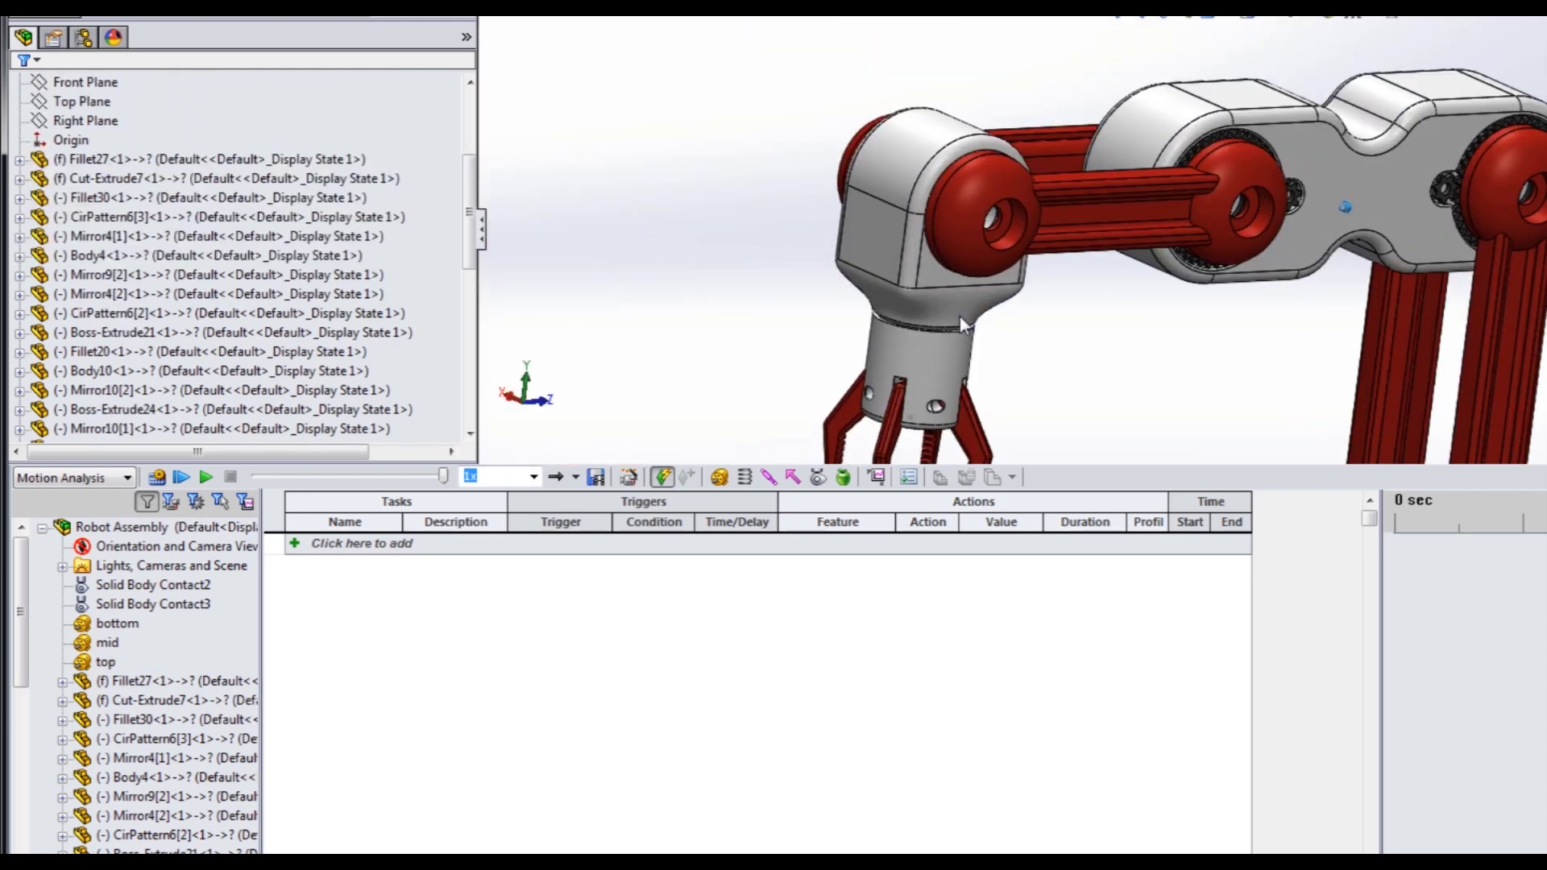
right_click(951, 304)
left_click(1037, 211)
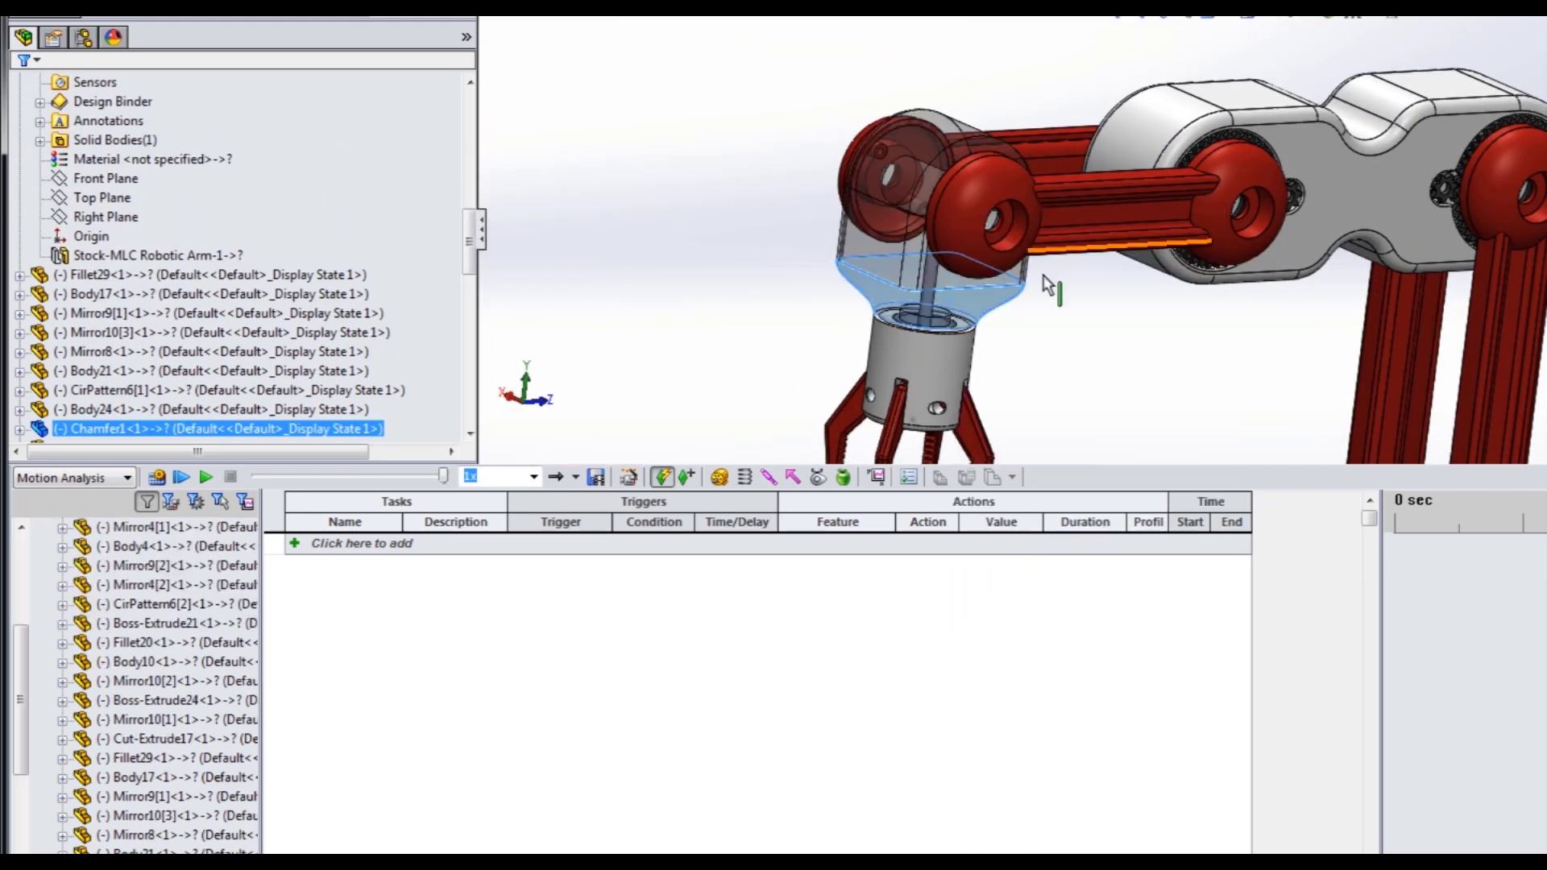
Place a linear motor on the cylindrical face of the gripper rod inside the transparent wrist housing.
scroll(1070, 388, "up", 3)
scroll(1158, 304, "down", 3)
scroll(1123, 282, "up", 1)
scroll(1144, 351, "down", 2)
scroll(1160, 368, "up", 1)
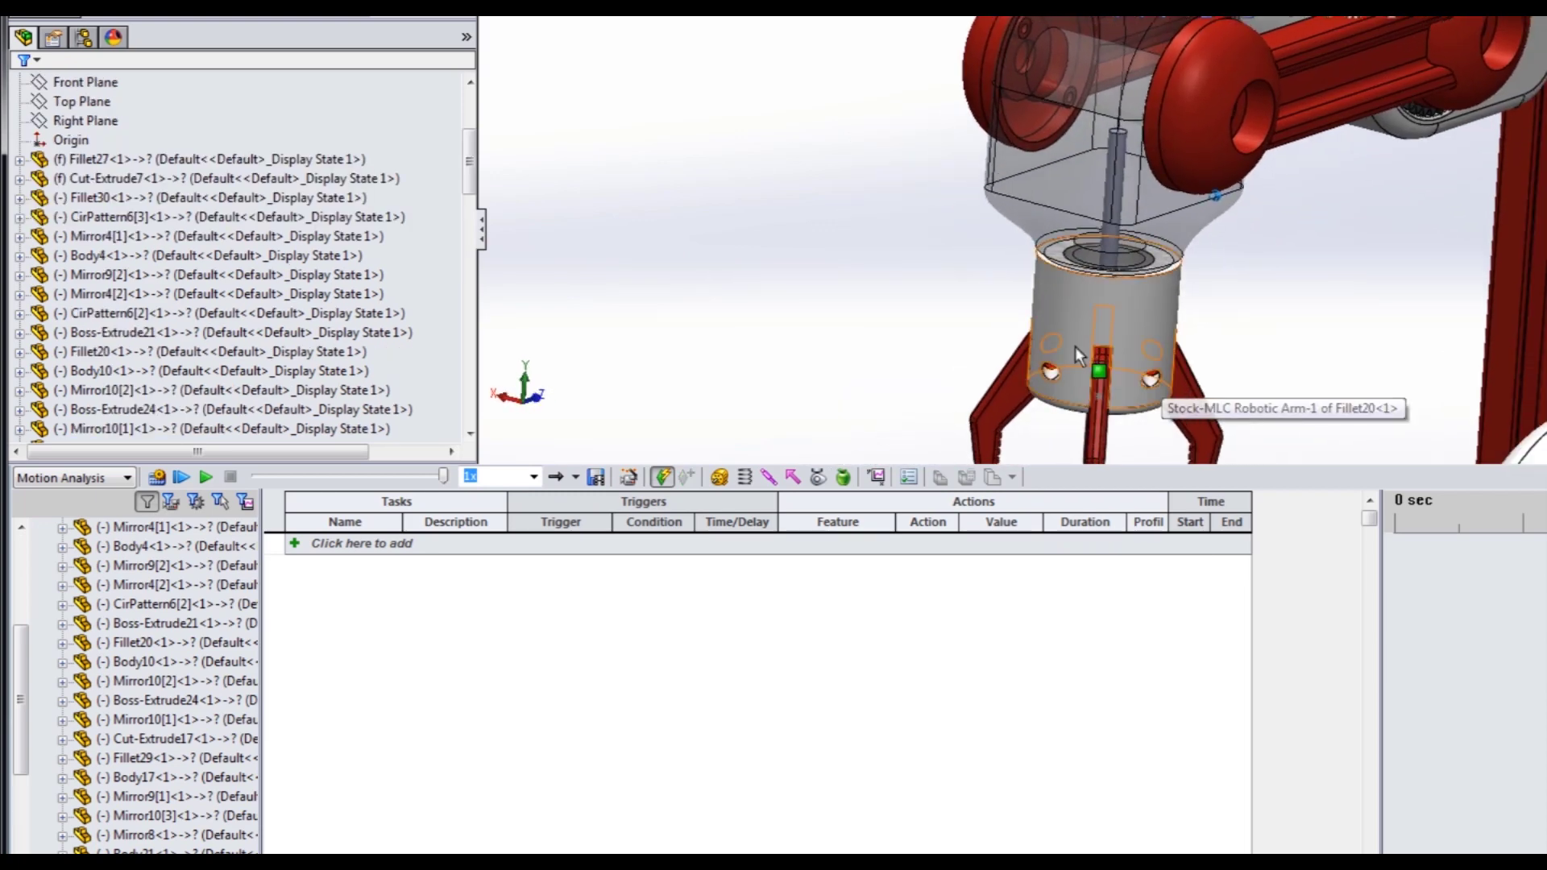
scroll(1104, 149, "down", 3)
scroll(1063, 242, "down", 1)
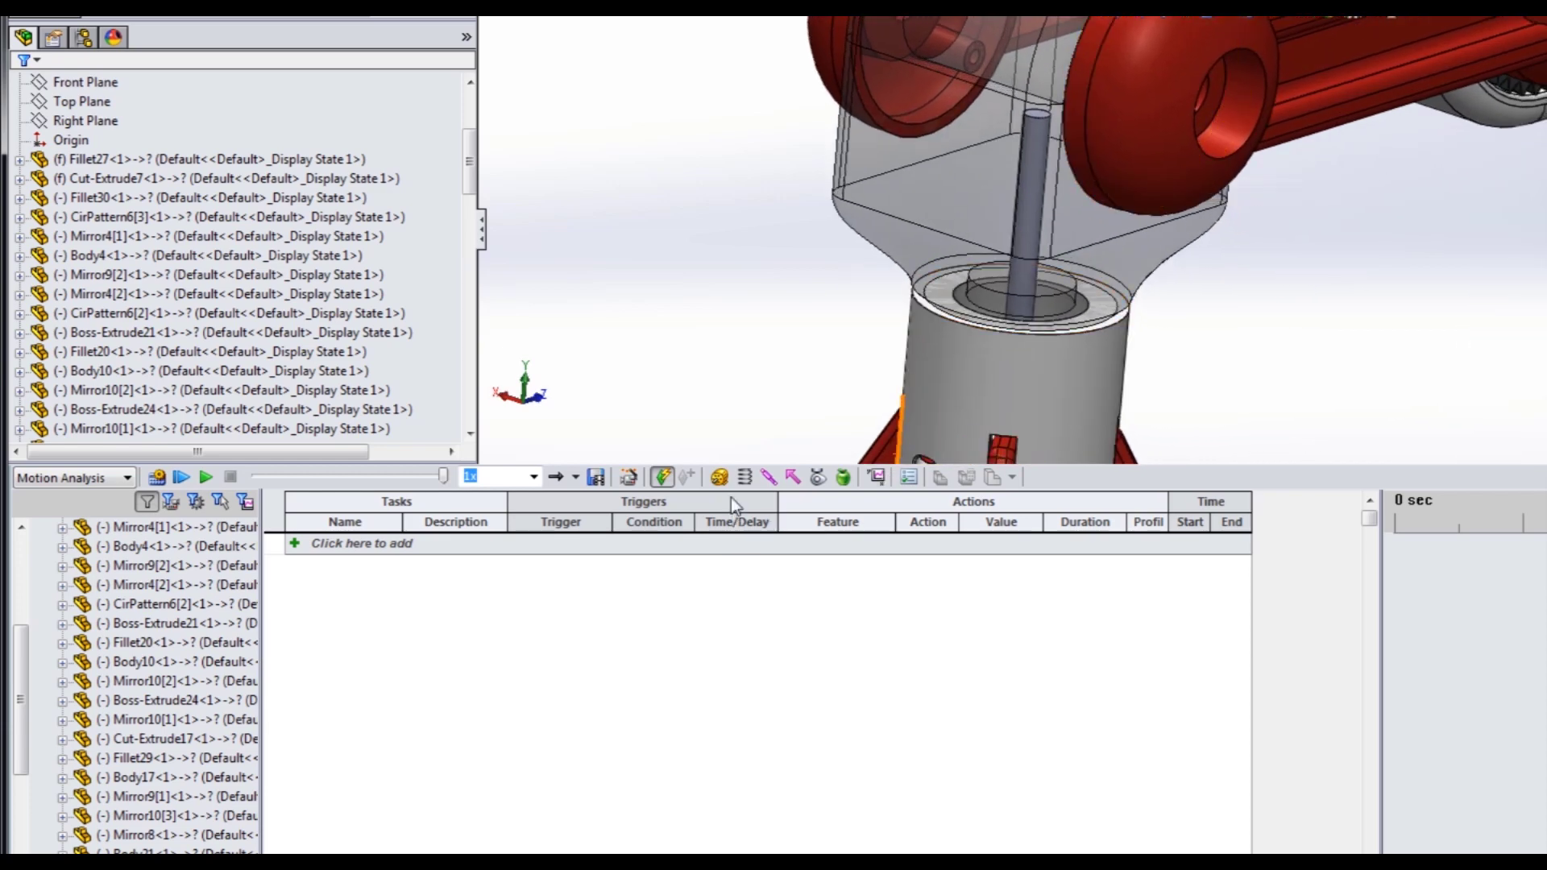
left_click(721, 477)
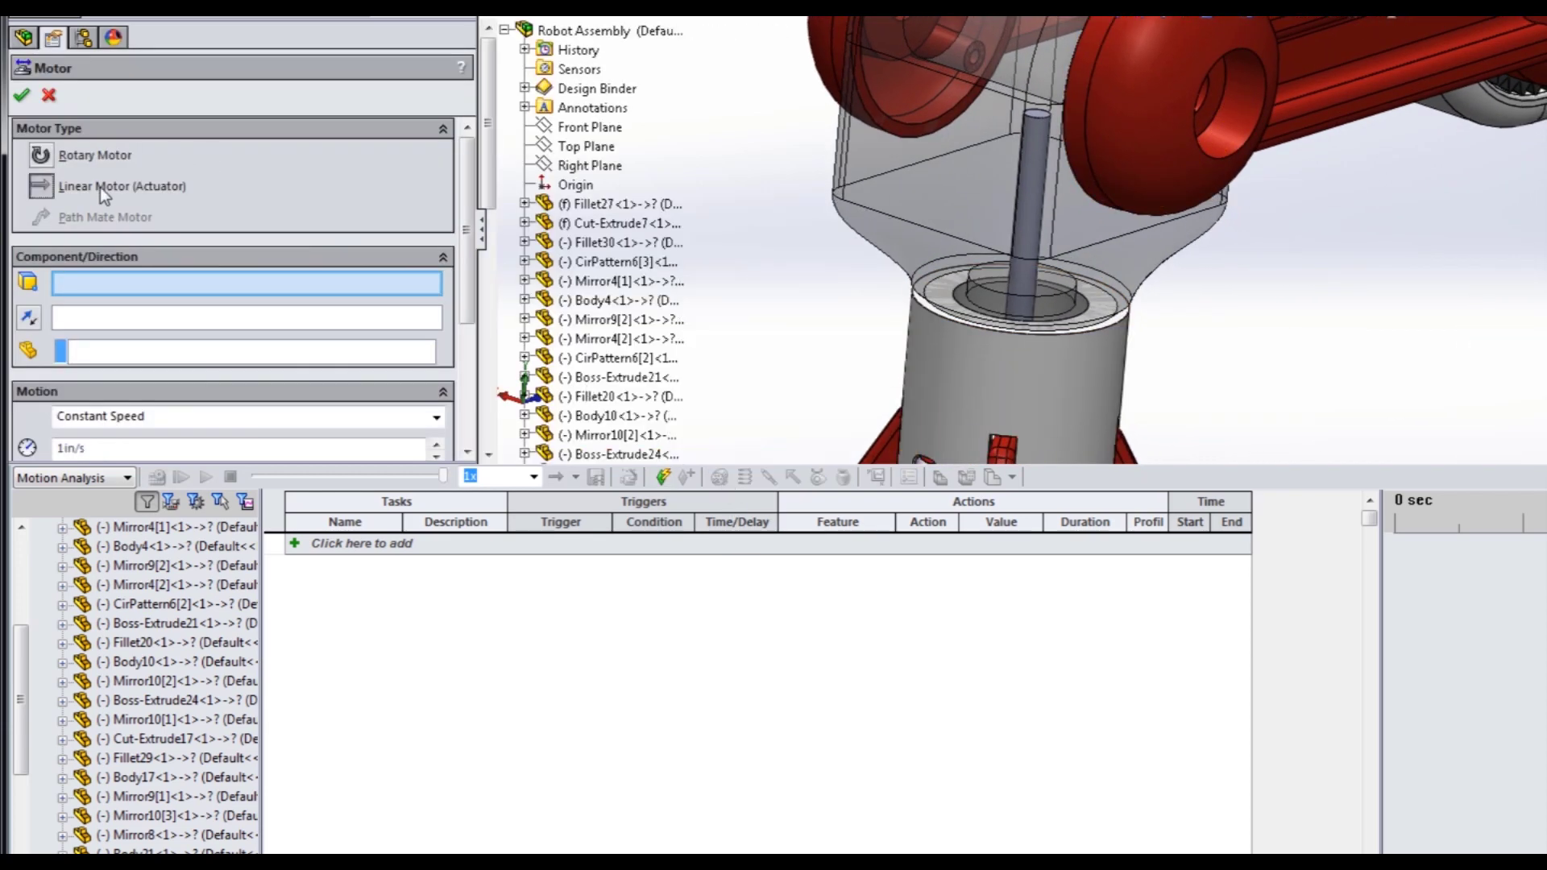
scroll(999, 177, "down", 2)
left_click(1036, 188)
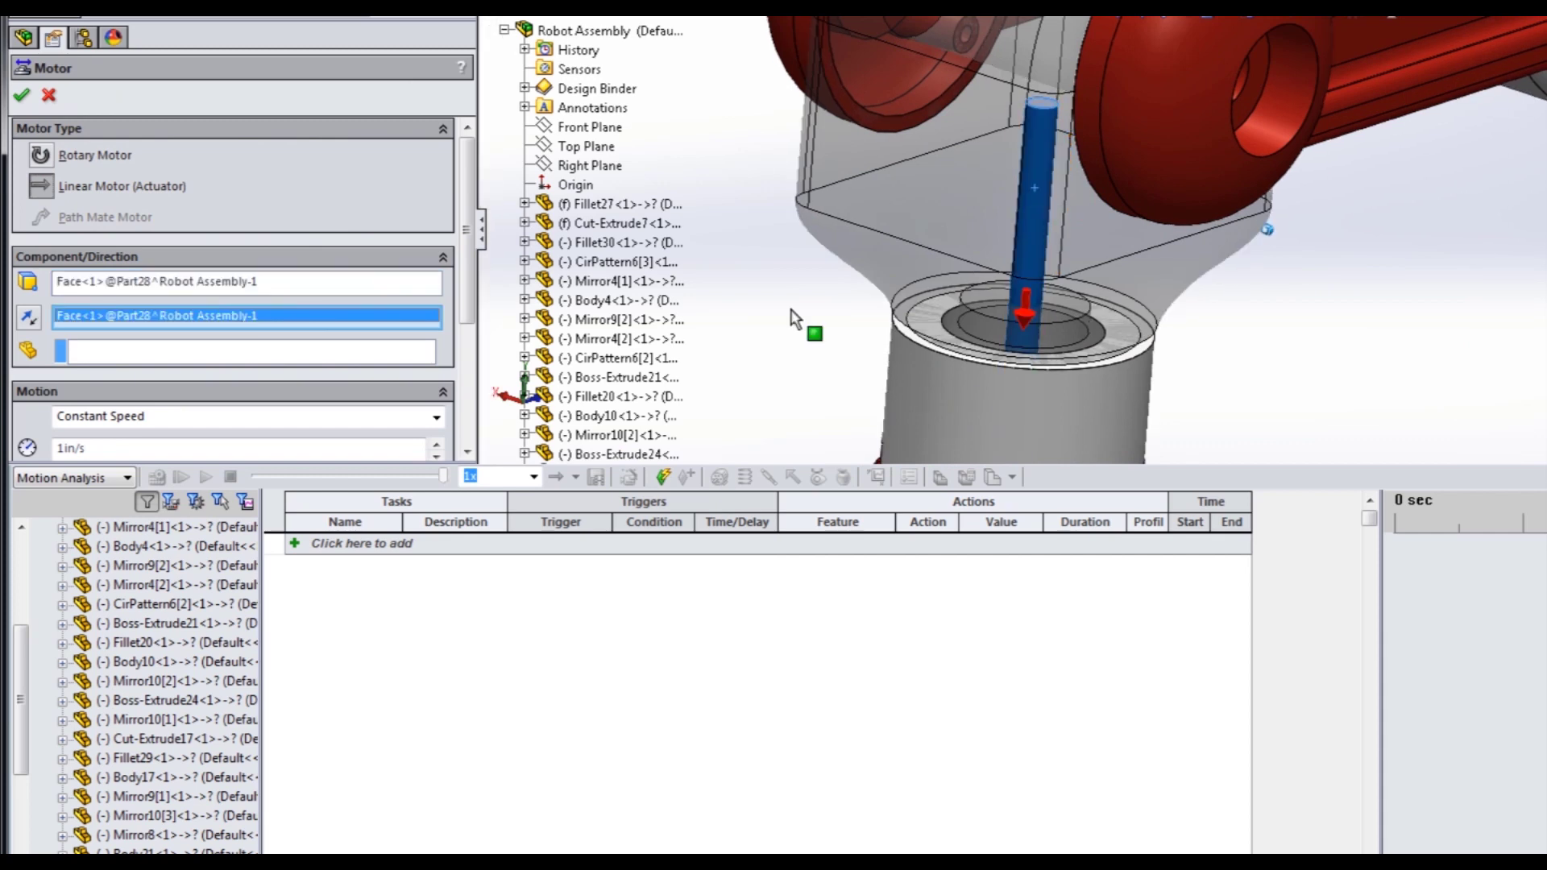
Reverse the linear motor's direction to point upward and make it move relative to the gripper's cylindrical body.
left_click(32, 317)
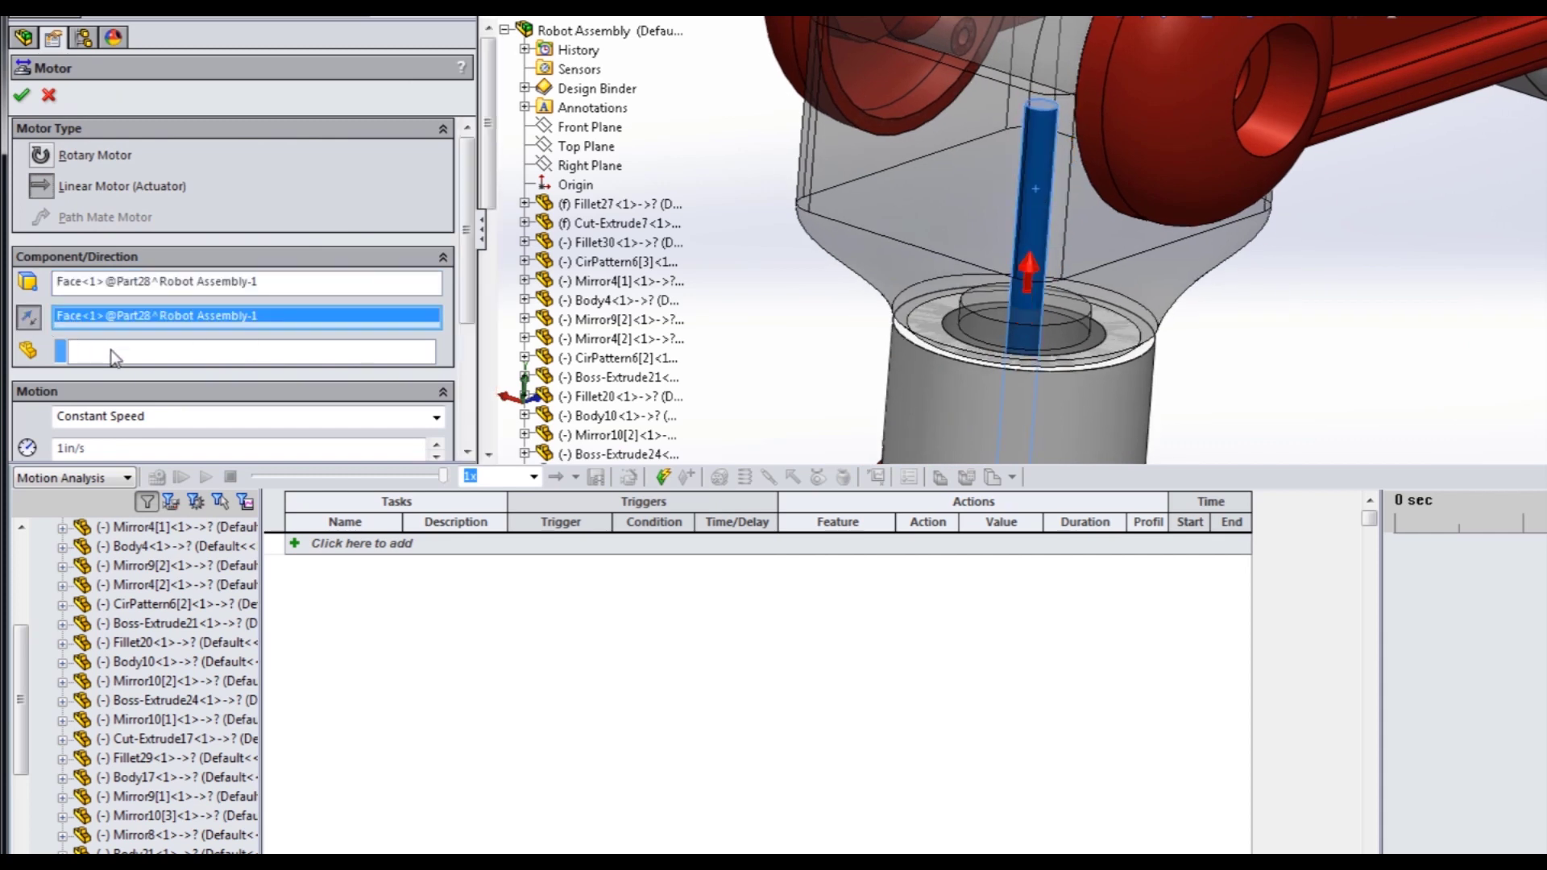
left_click(1081, 403)
scroll(1208, 362, "up", 3)
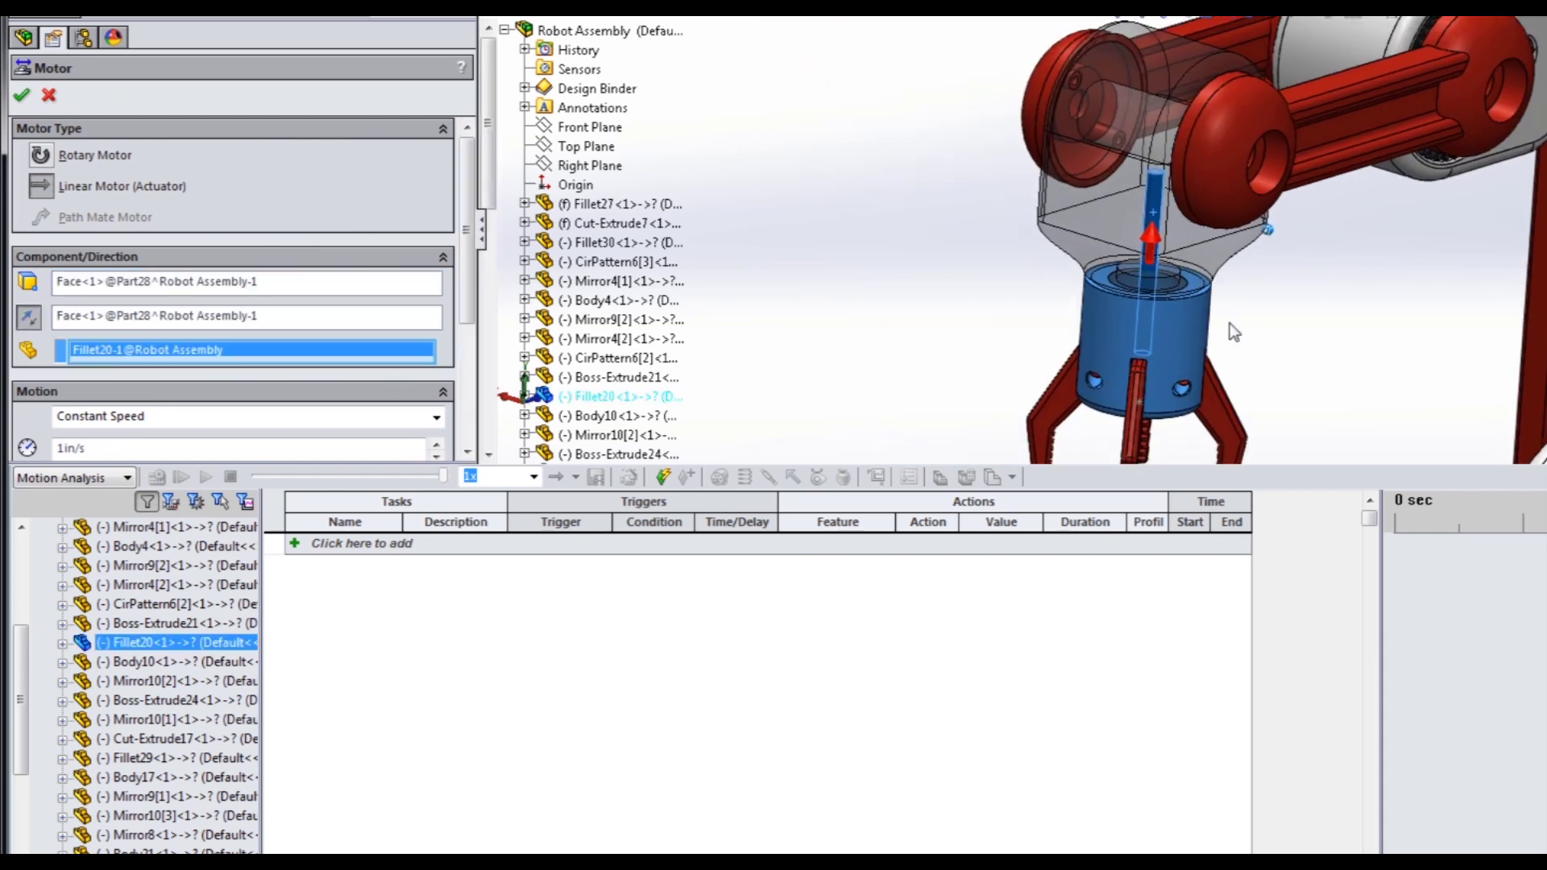
Make the linear gripper motor a Servo Motor driven by Displacement and accept it.
left_click(384, 417)
left_click(201, 537)
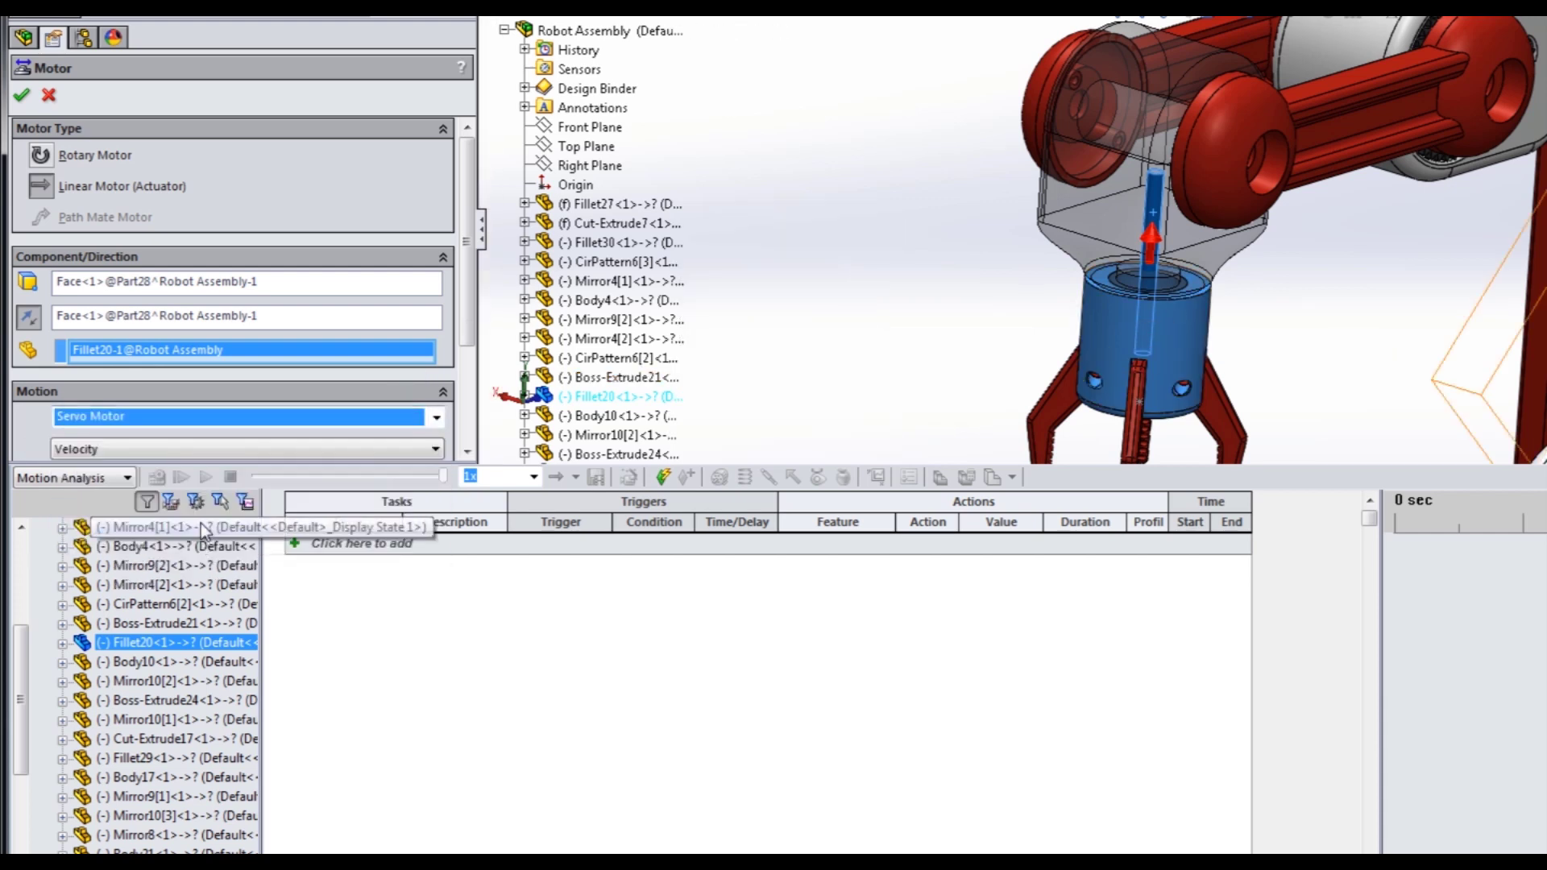
left_click(200, 449)
left_click(196, 465)
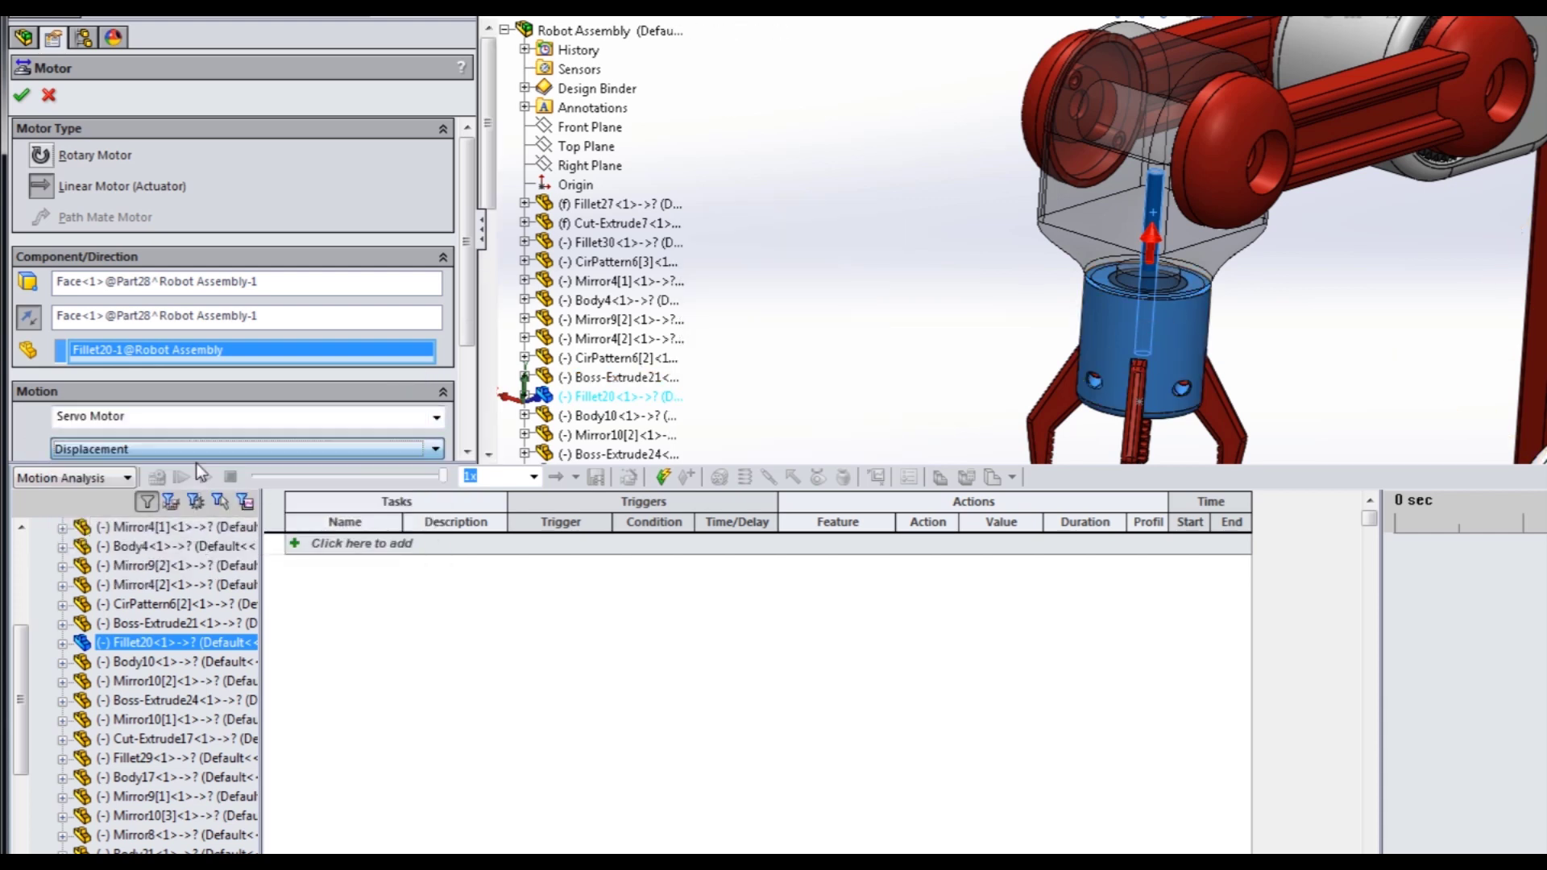
left_click(23, 96)
Turn off the wrist housing's transparency.
right_click(1124, 224)
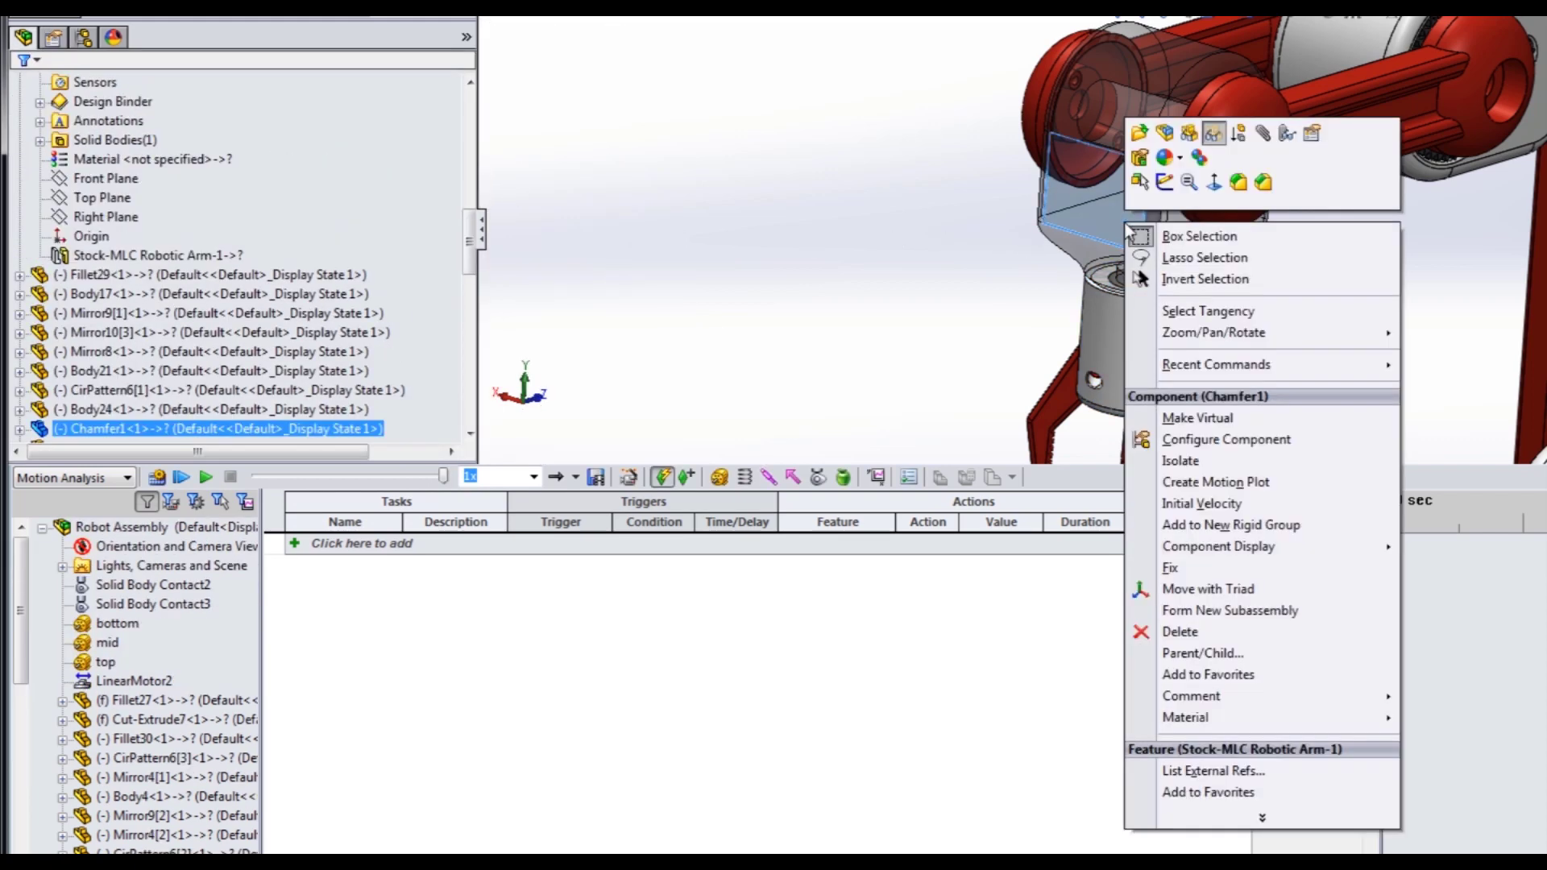
left_click(1222, 133)
left_click(897, 227)
scroll(898, 228, "up", 5)
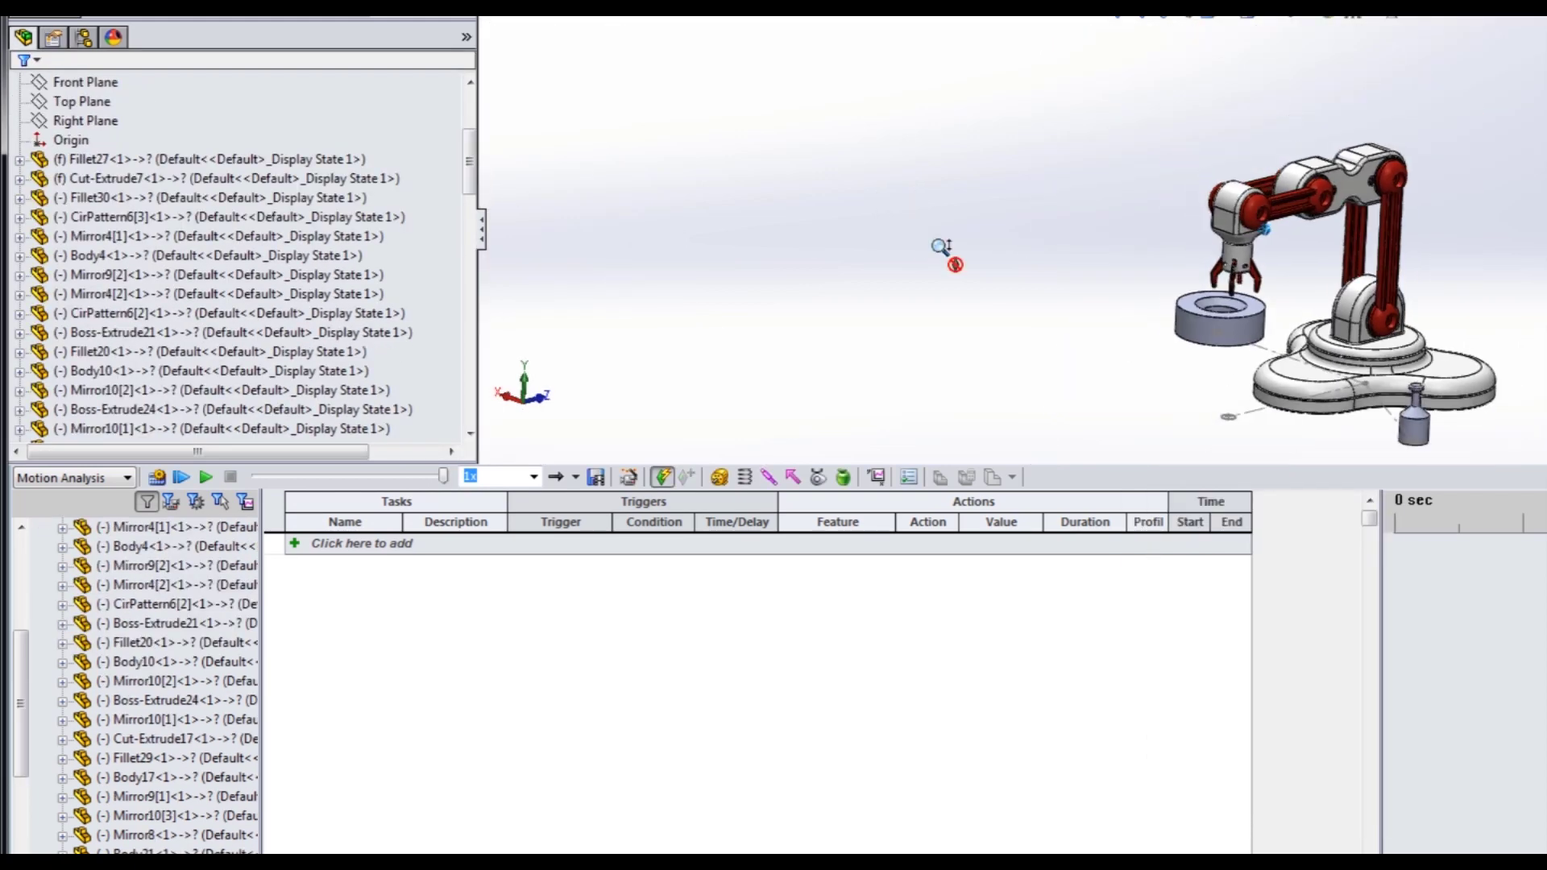
middle_click_drag(929, 249, 1162, 322)
scroll(1162, 322, "down", 3)
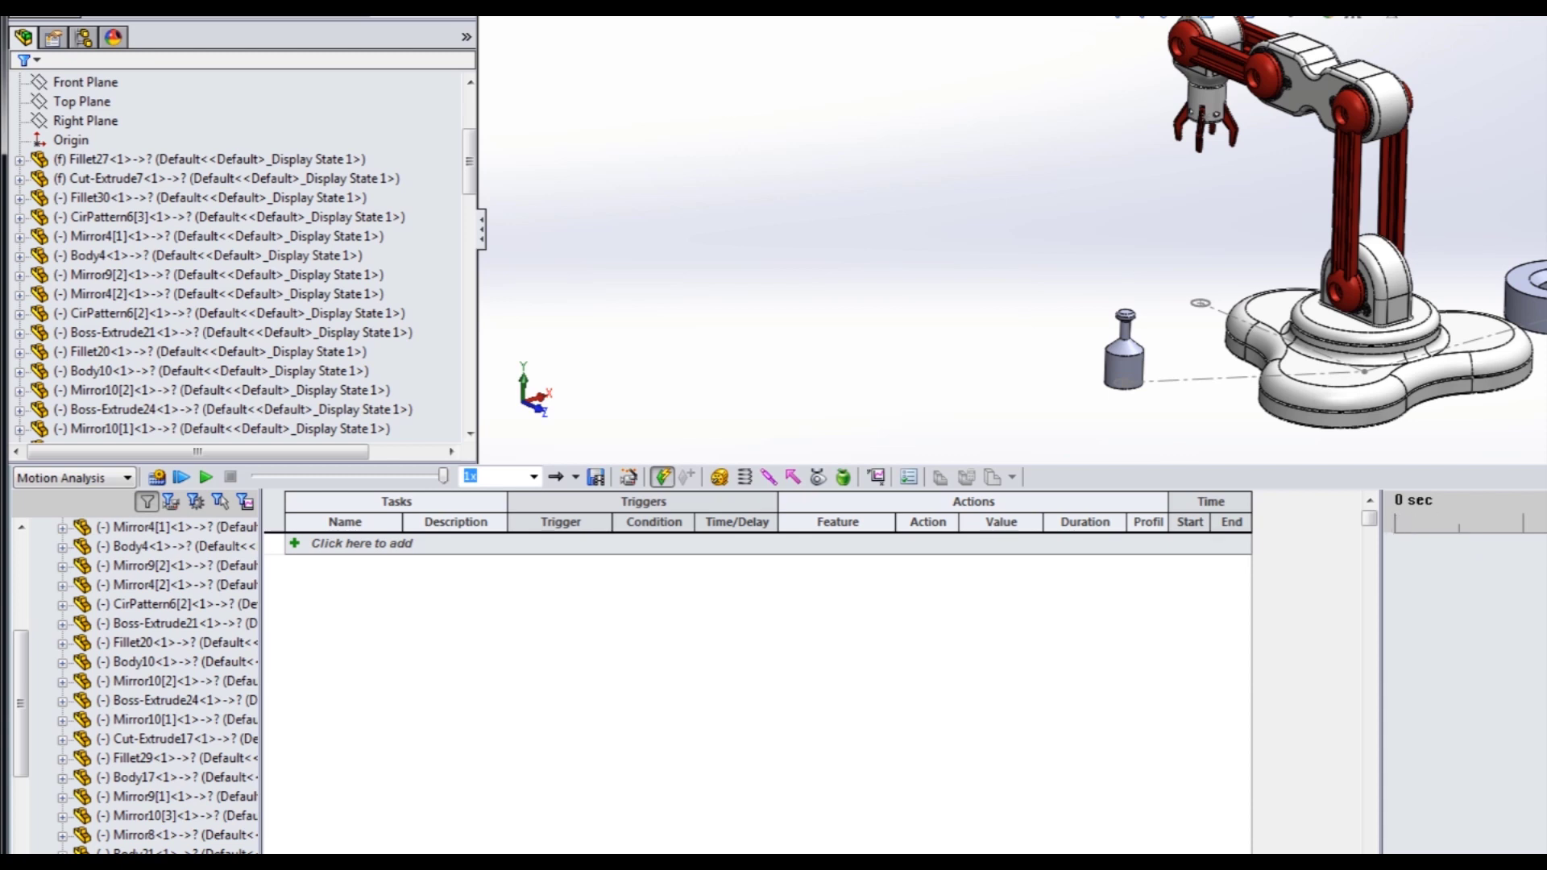
Switch to the timeline view and extend the motion analysis duration to 12 seconds.
left_click(909, 477)
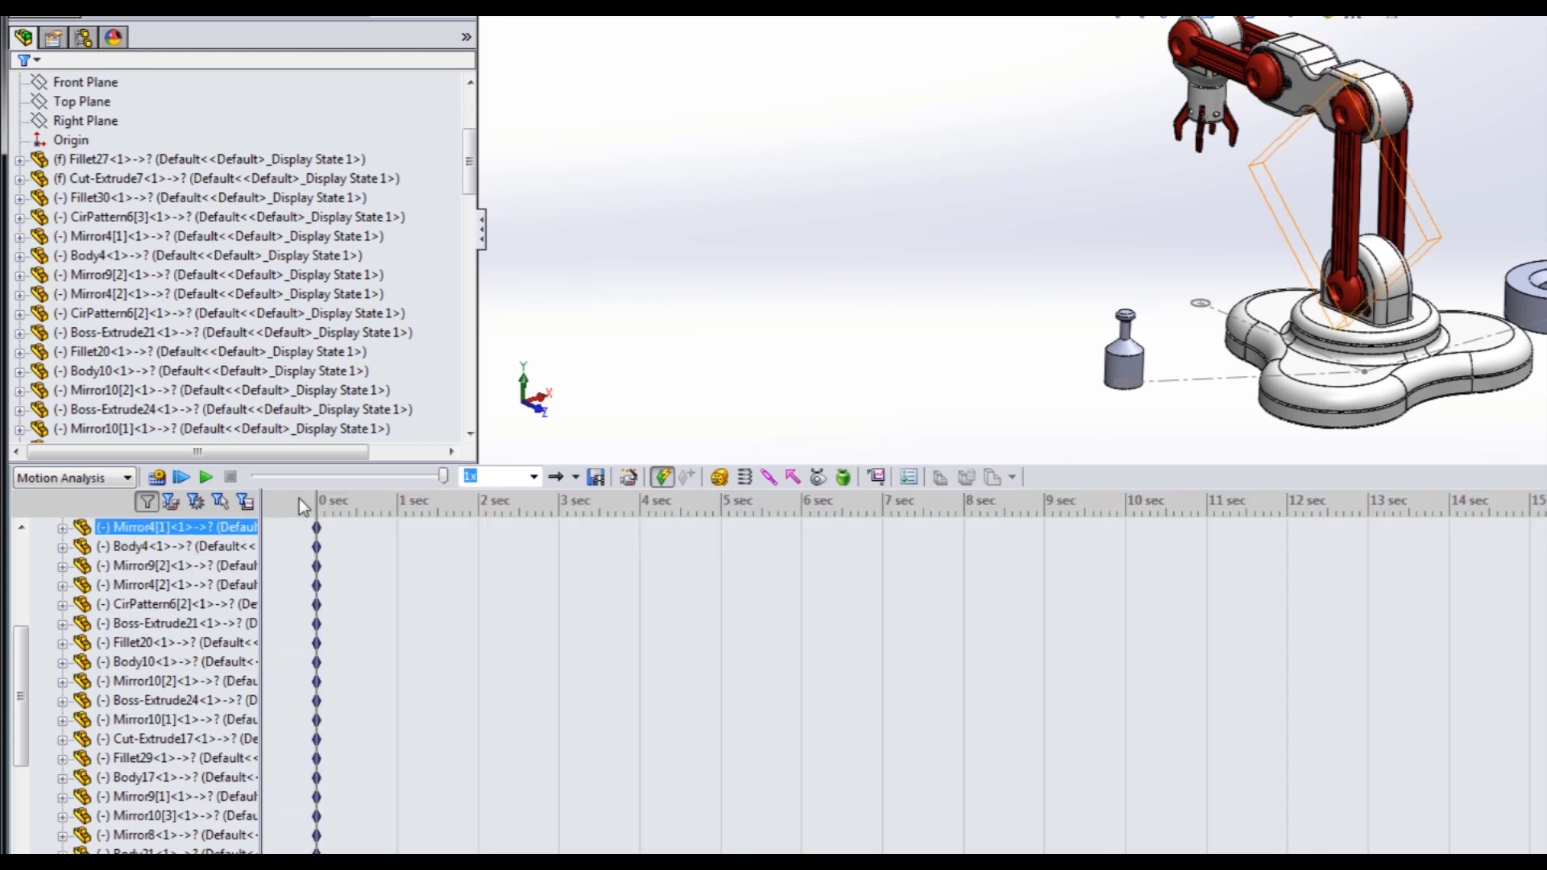
left_click_drag(22, 644, 27, 556)
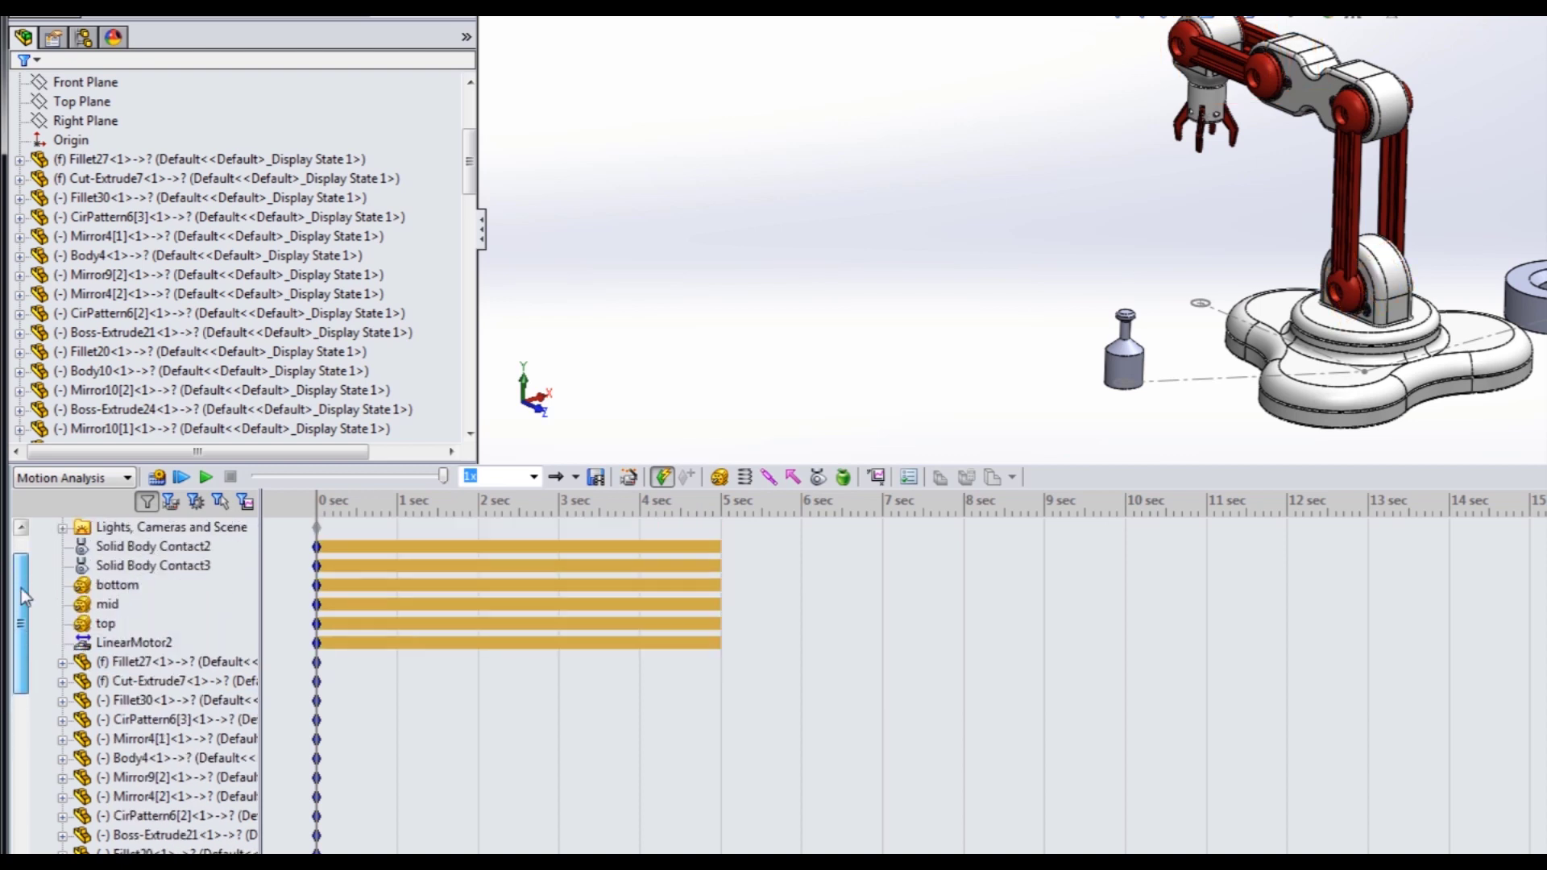
left_click(710, 530)
left_click_drag(719, 532, 1289, 545)
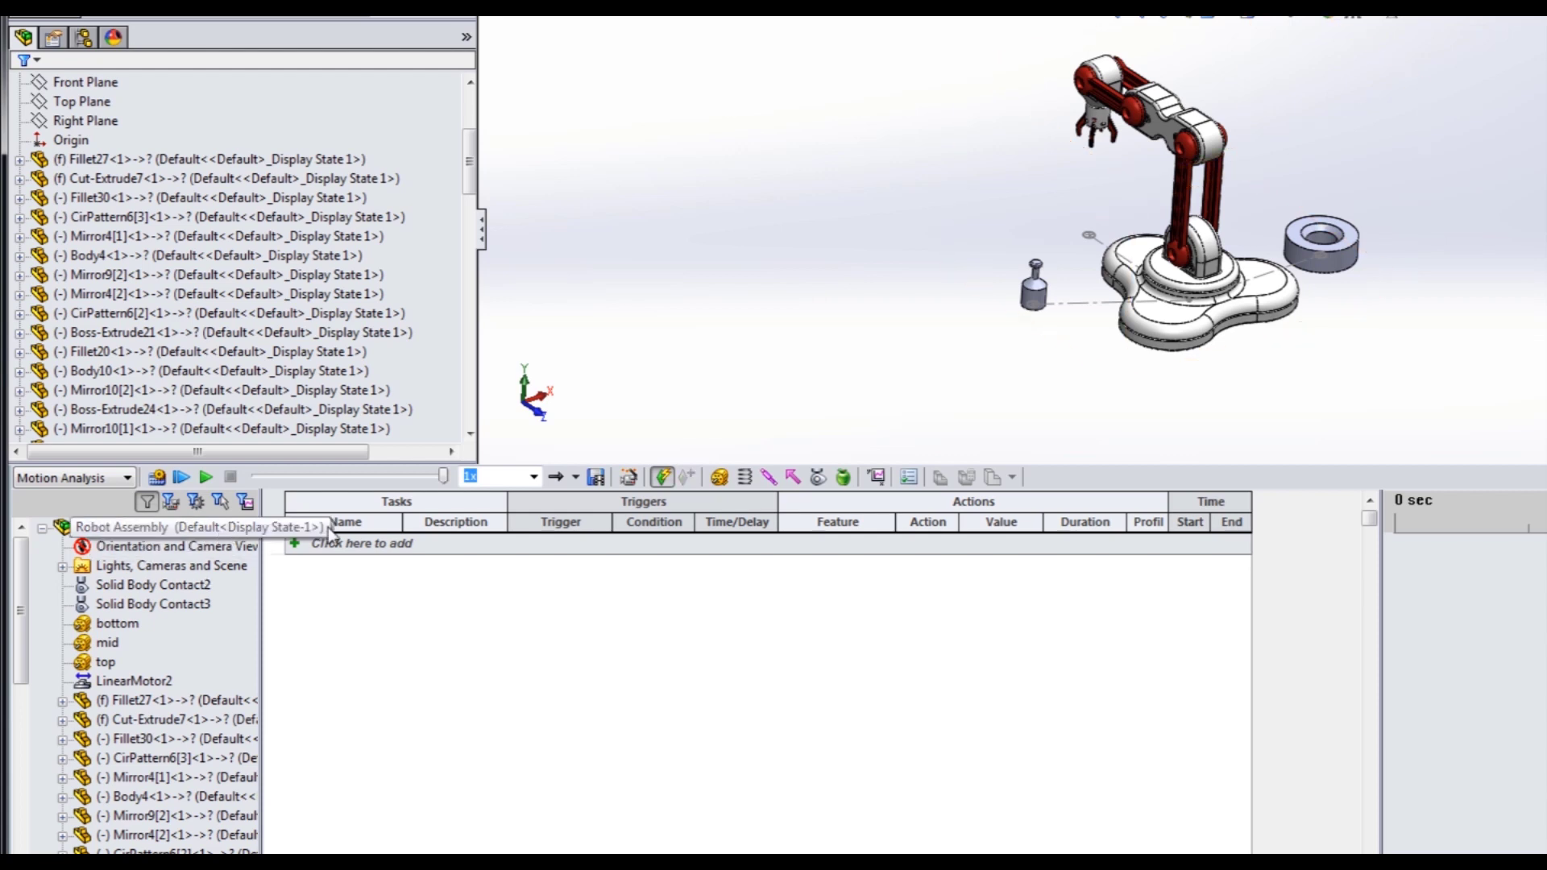
Add a first time-triggered task starting at 0 s and assign the bottom motor as its action feature.
left_click(355, 544)
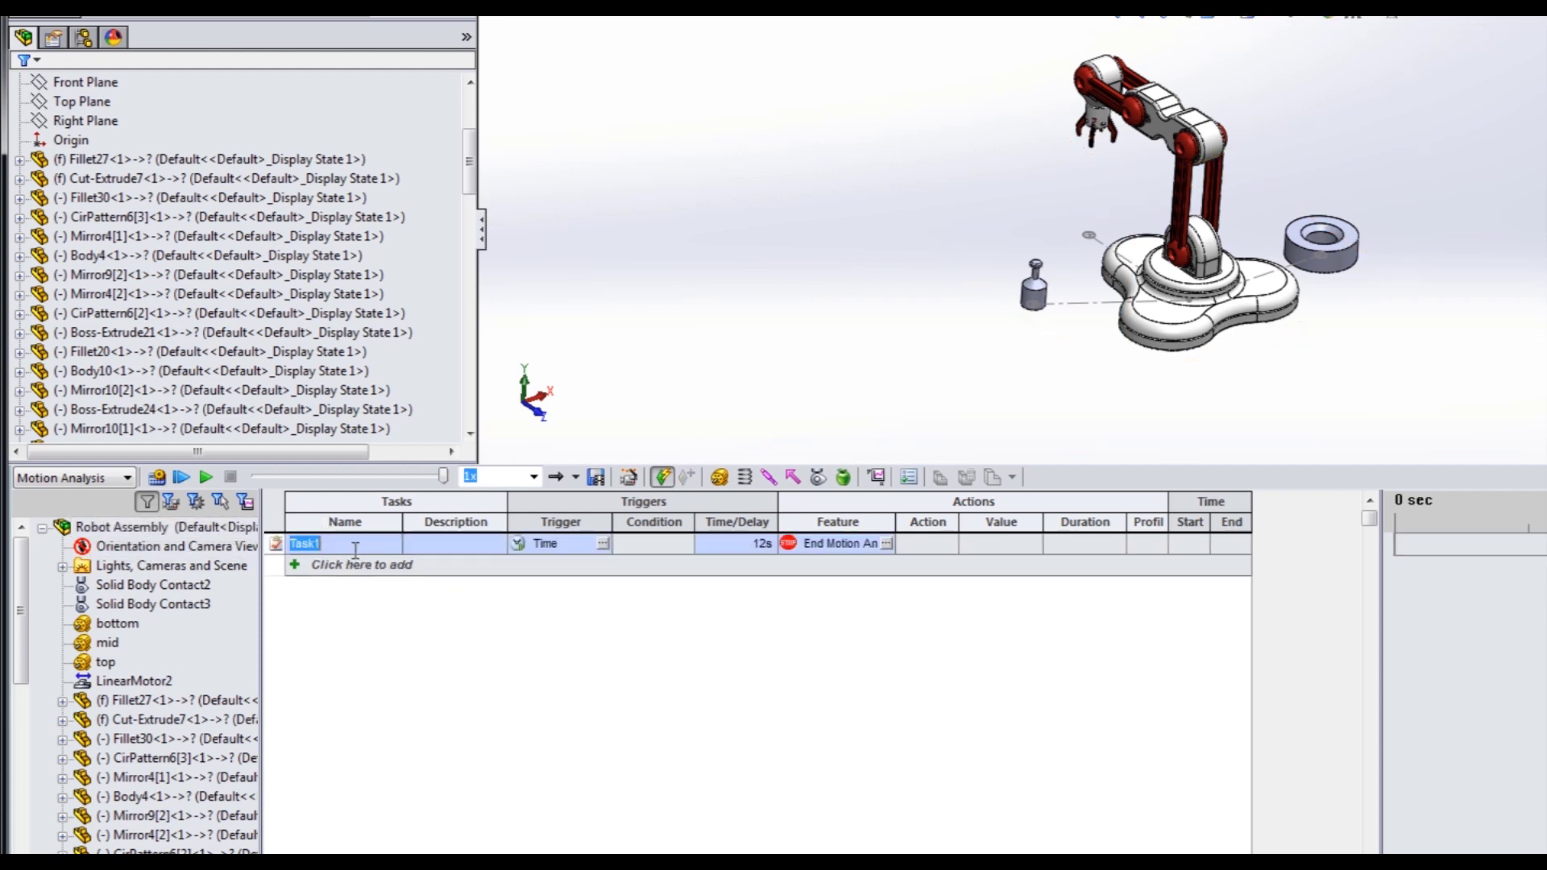
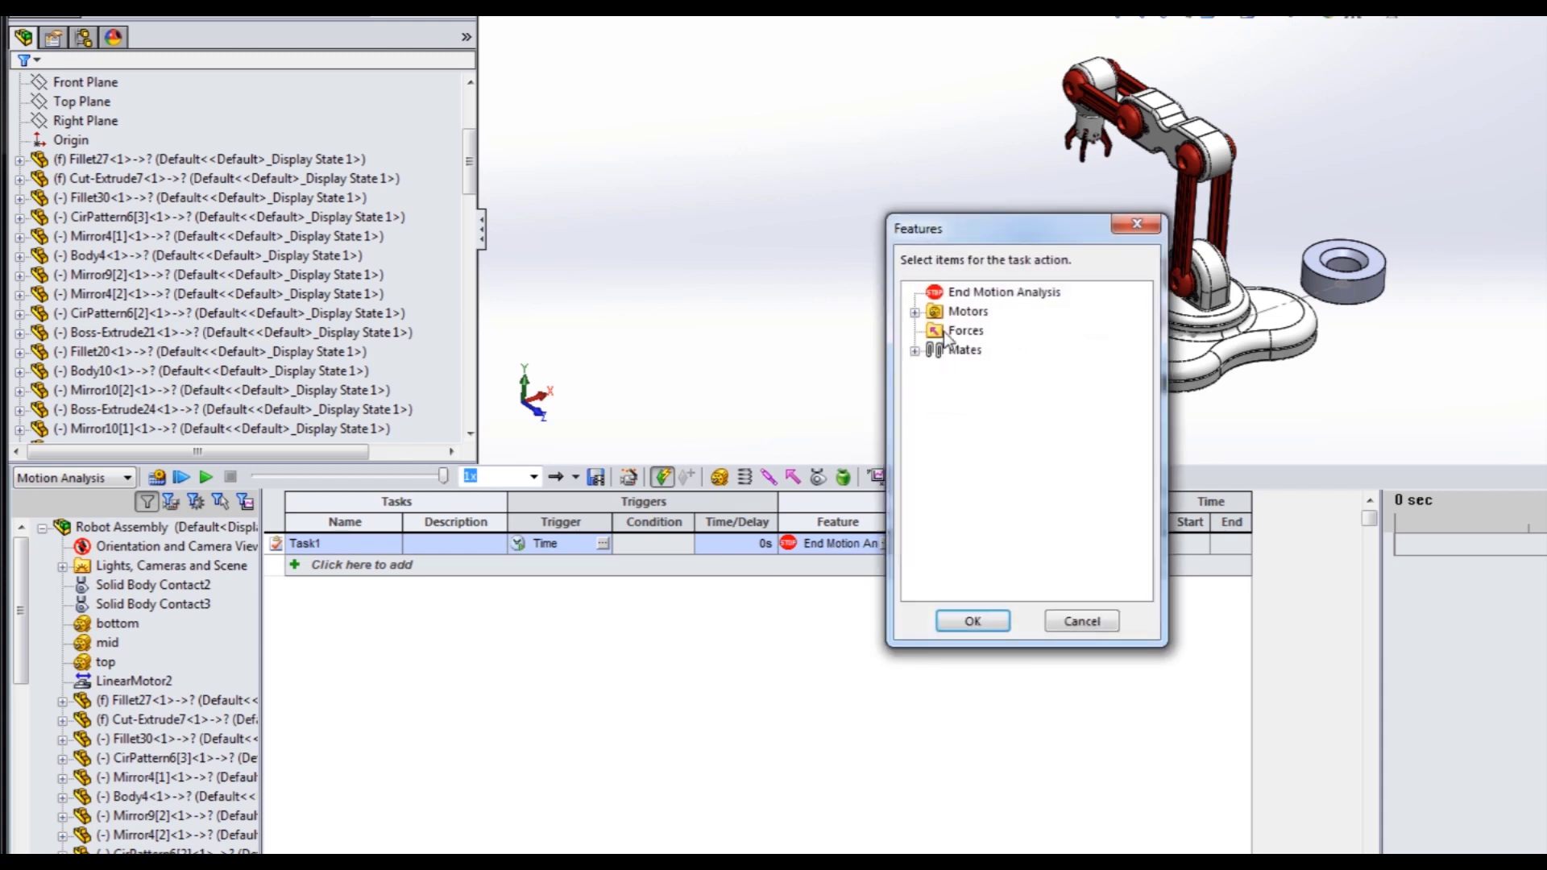
left_click(916, 313)
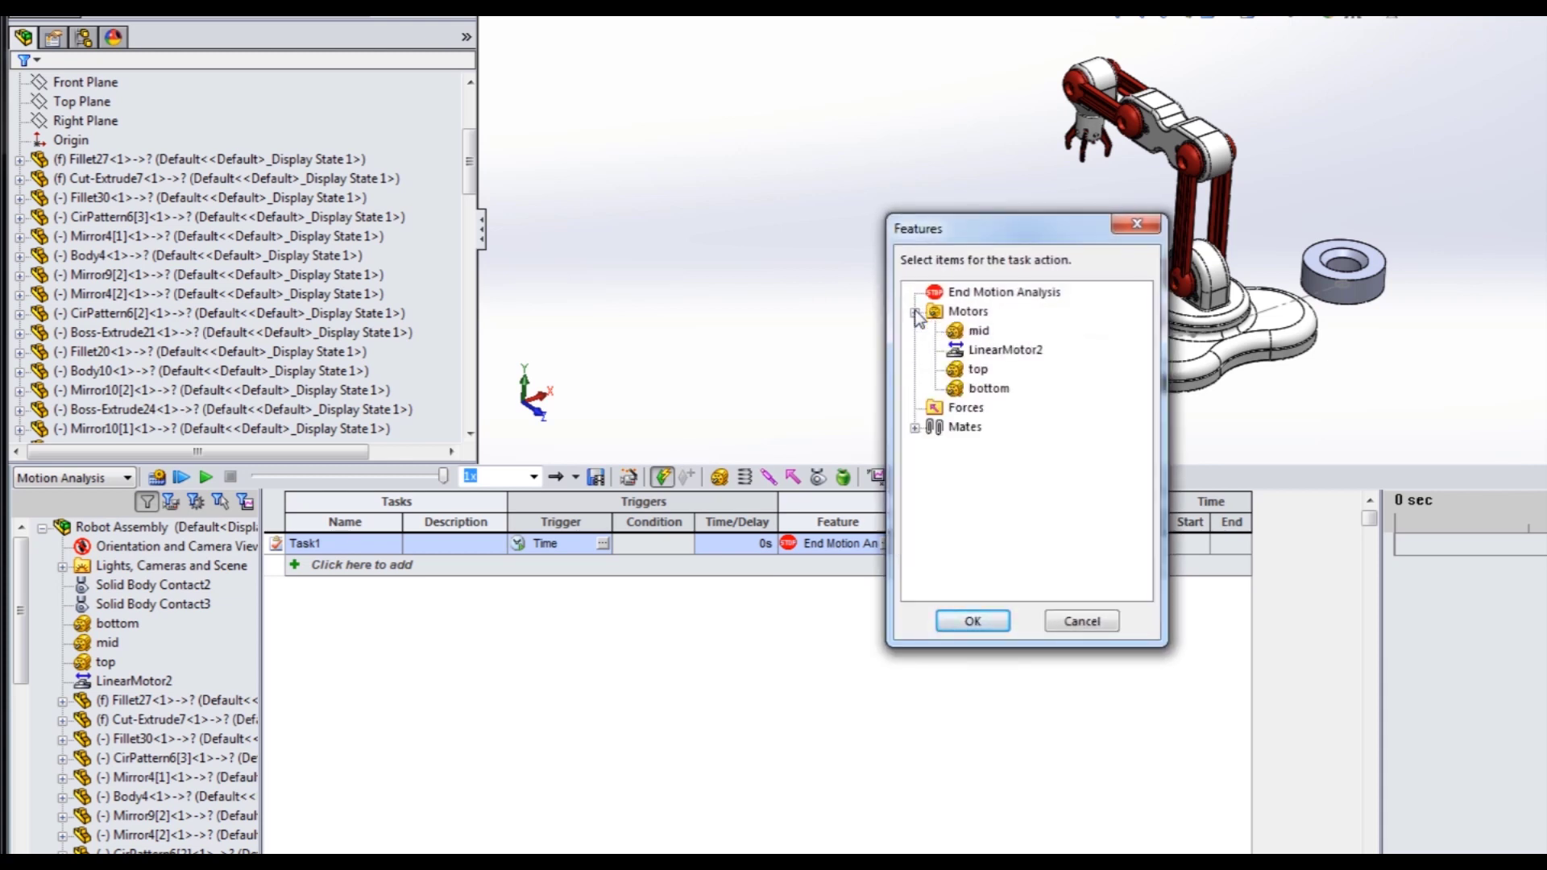
left_click(988, 388)
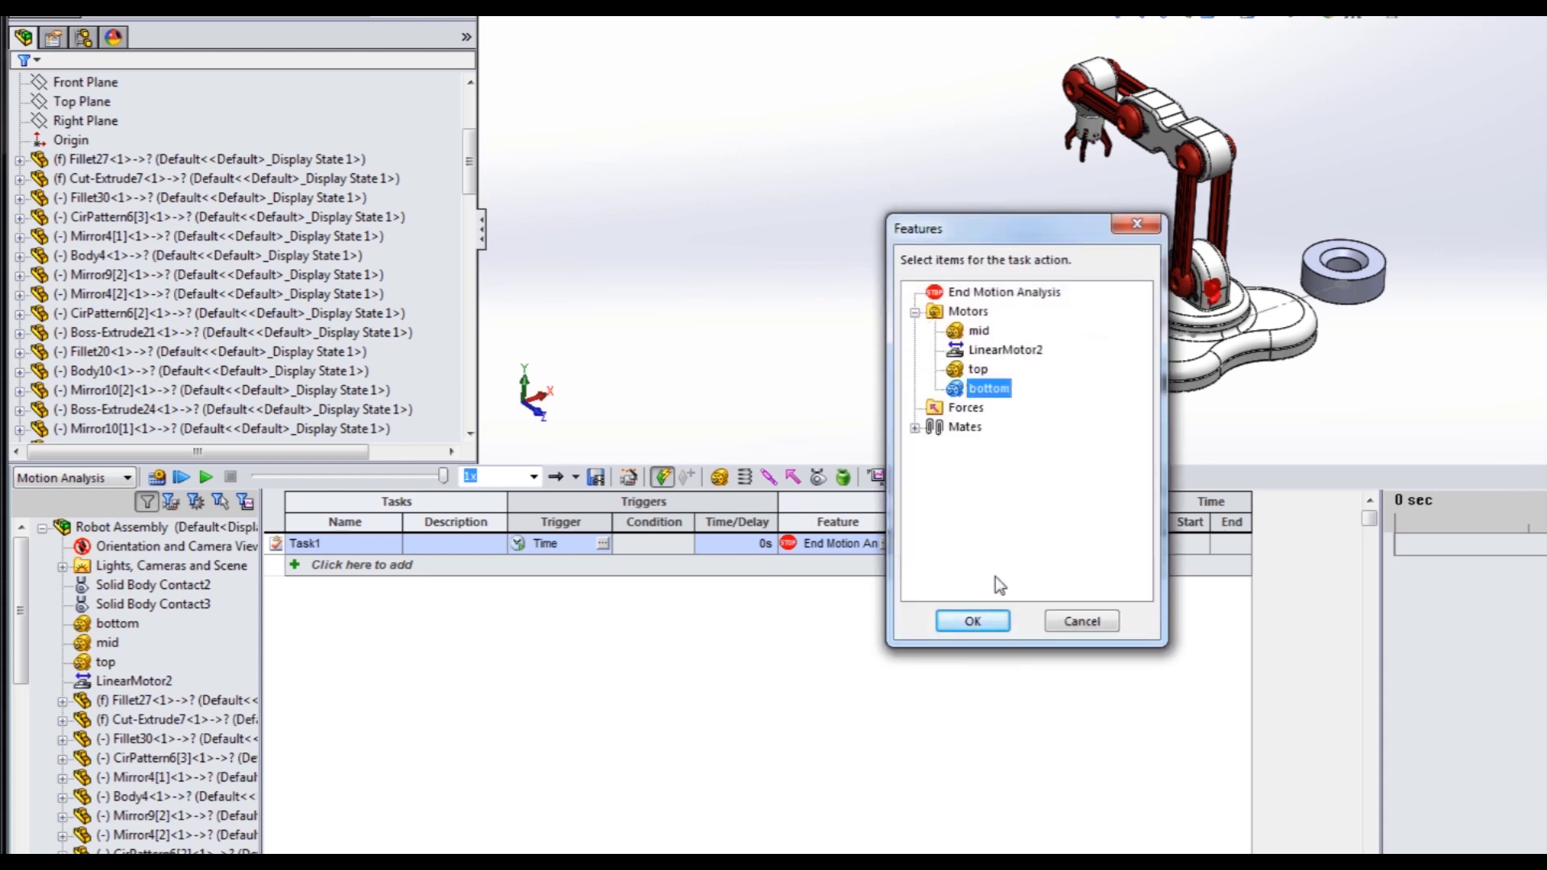
left_click(973, 622)
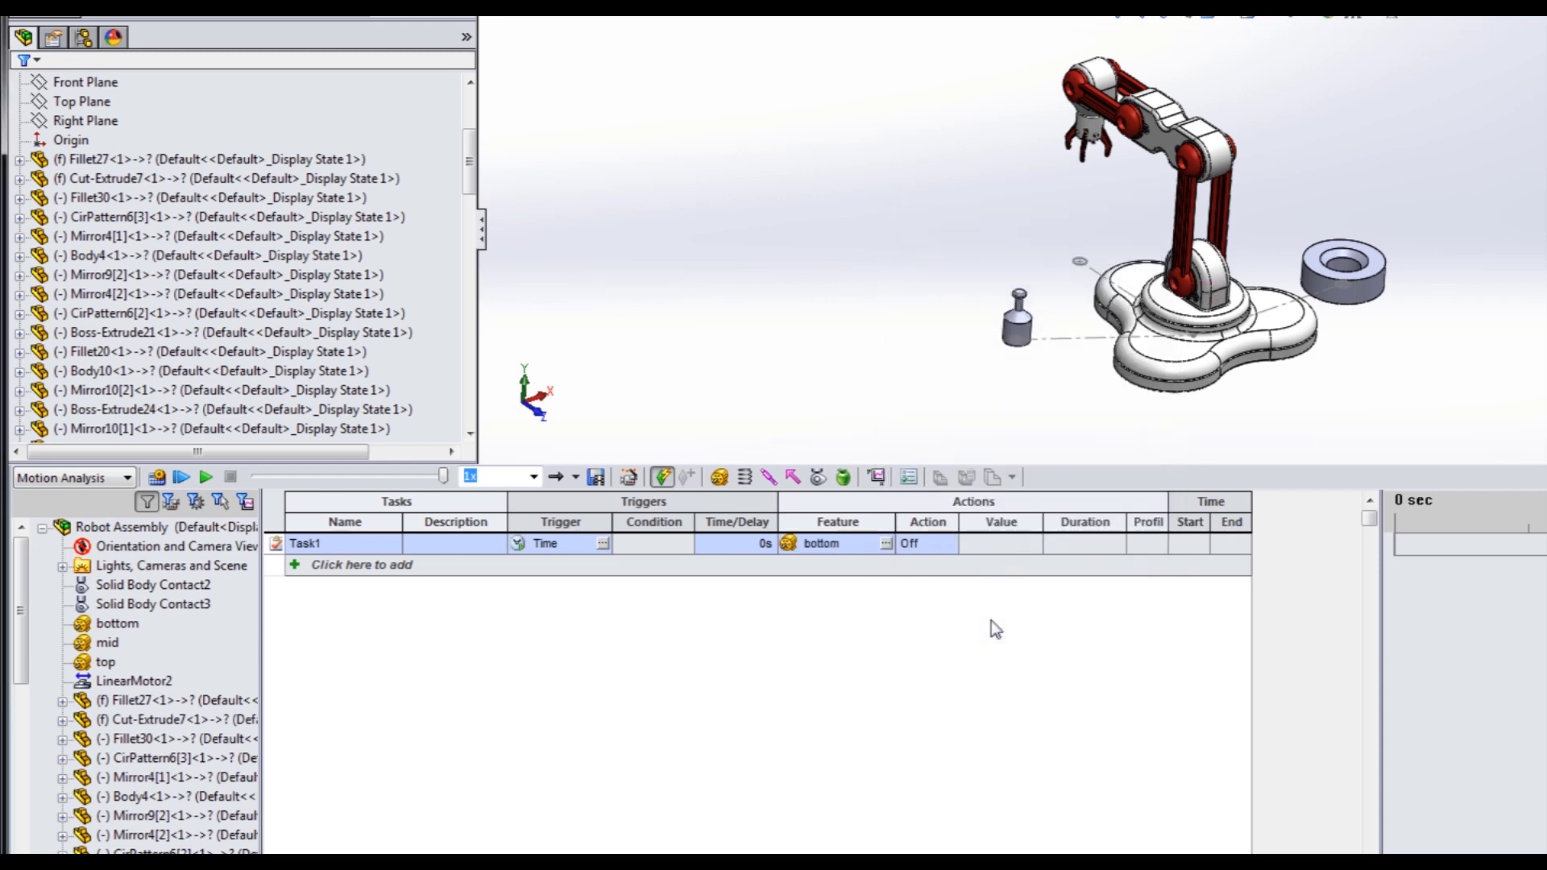
Make Task1 change the bottom motor by 60 degrees over a duration of 1 s.
left_click(943, 544)
left_click(926, 592)
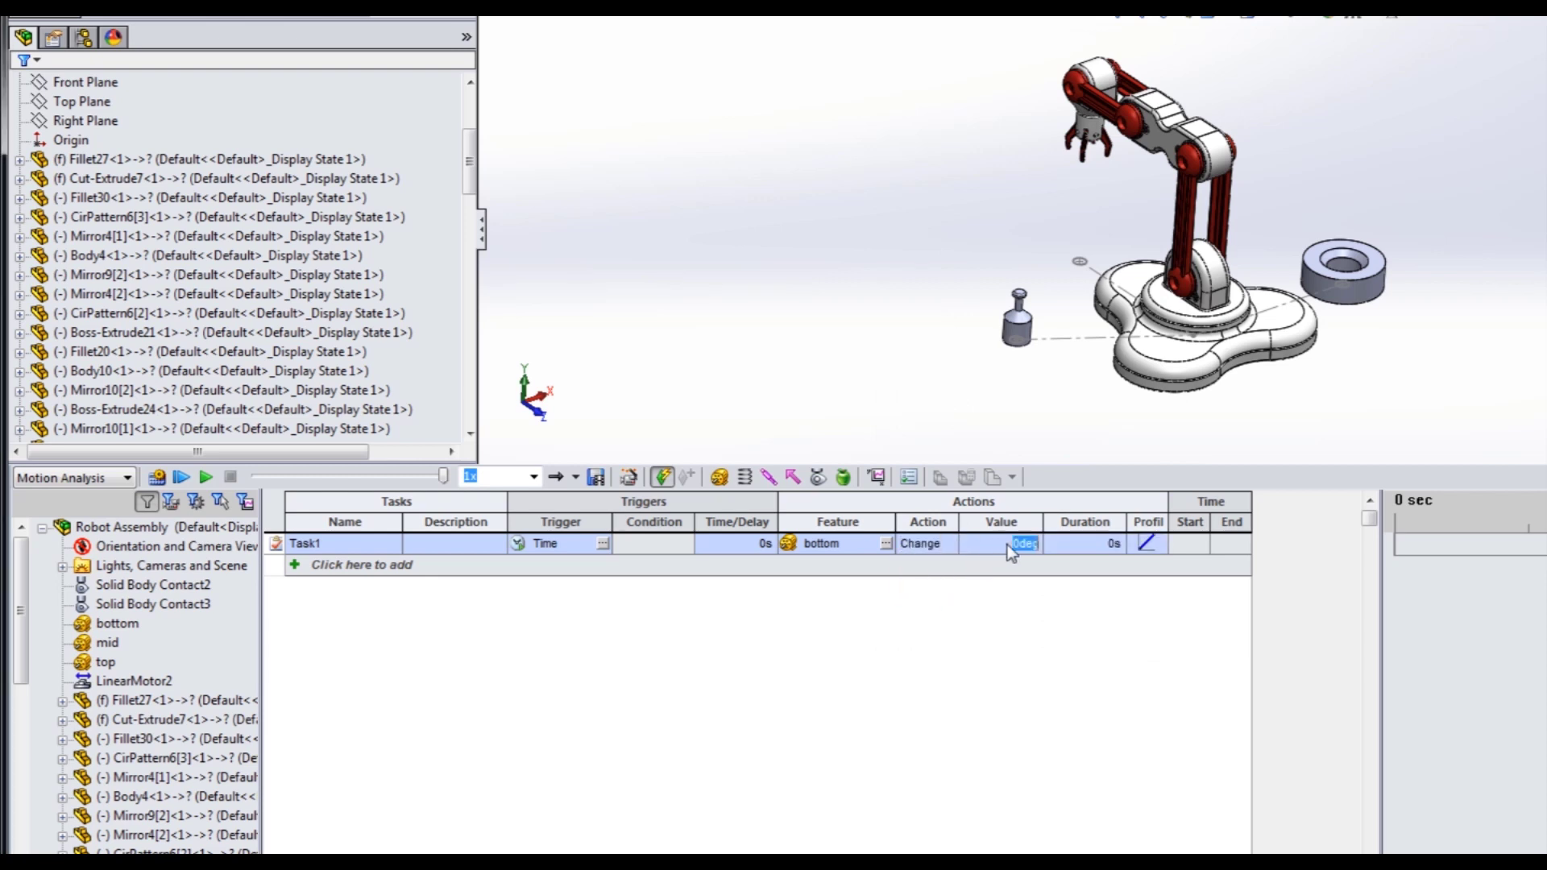
type("60")
type("1")
key("Return")
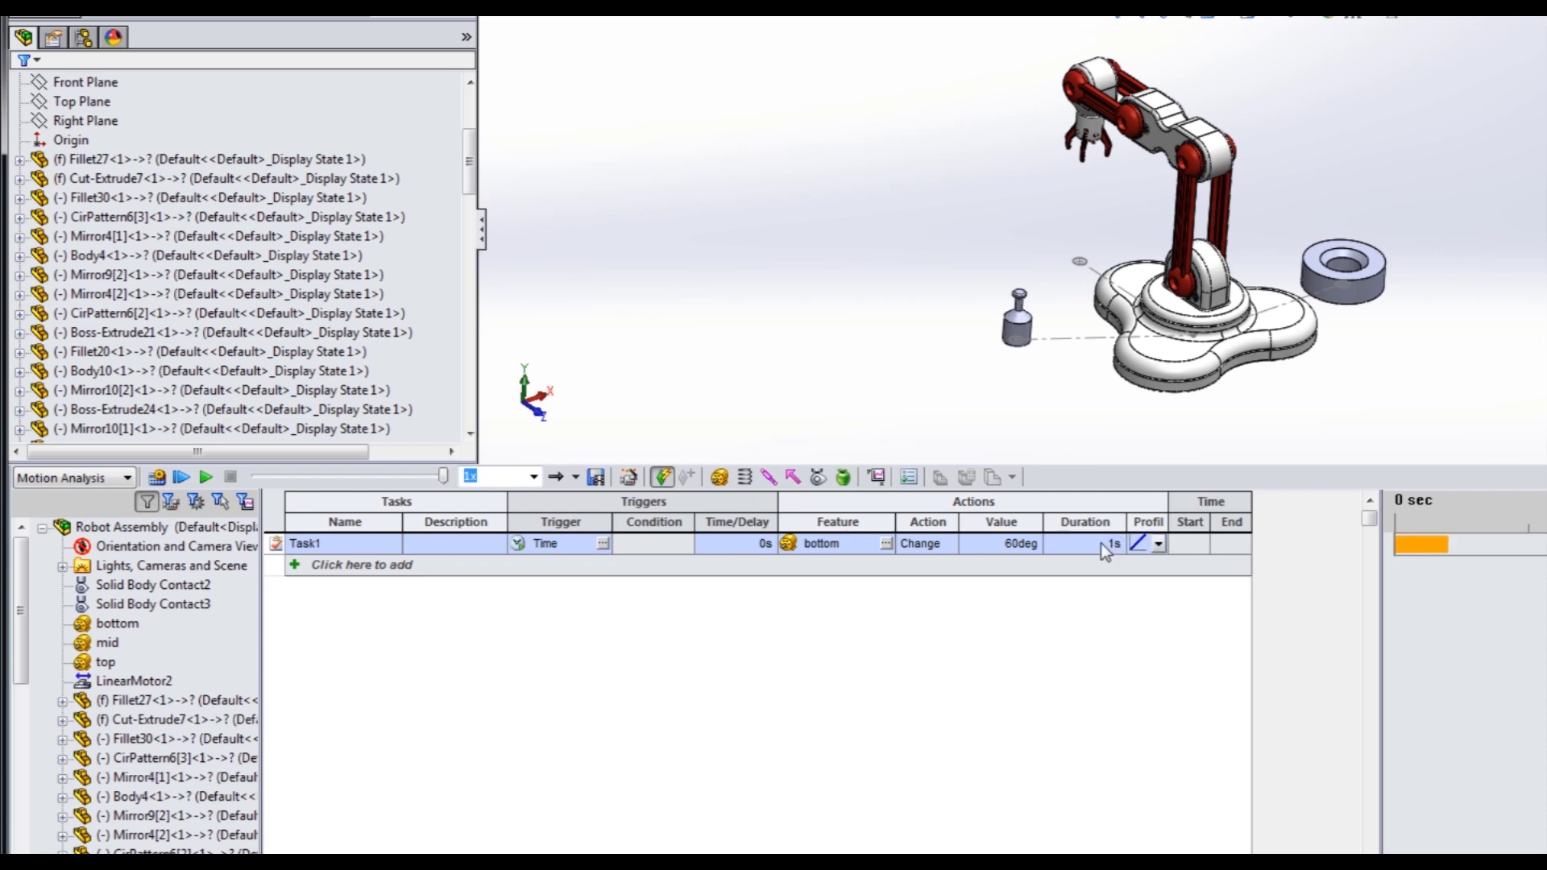
Calculate the motion study and set Task1's start time to 1 s.
left_click(157, 477)
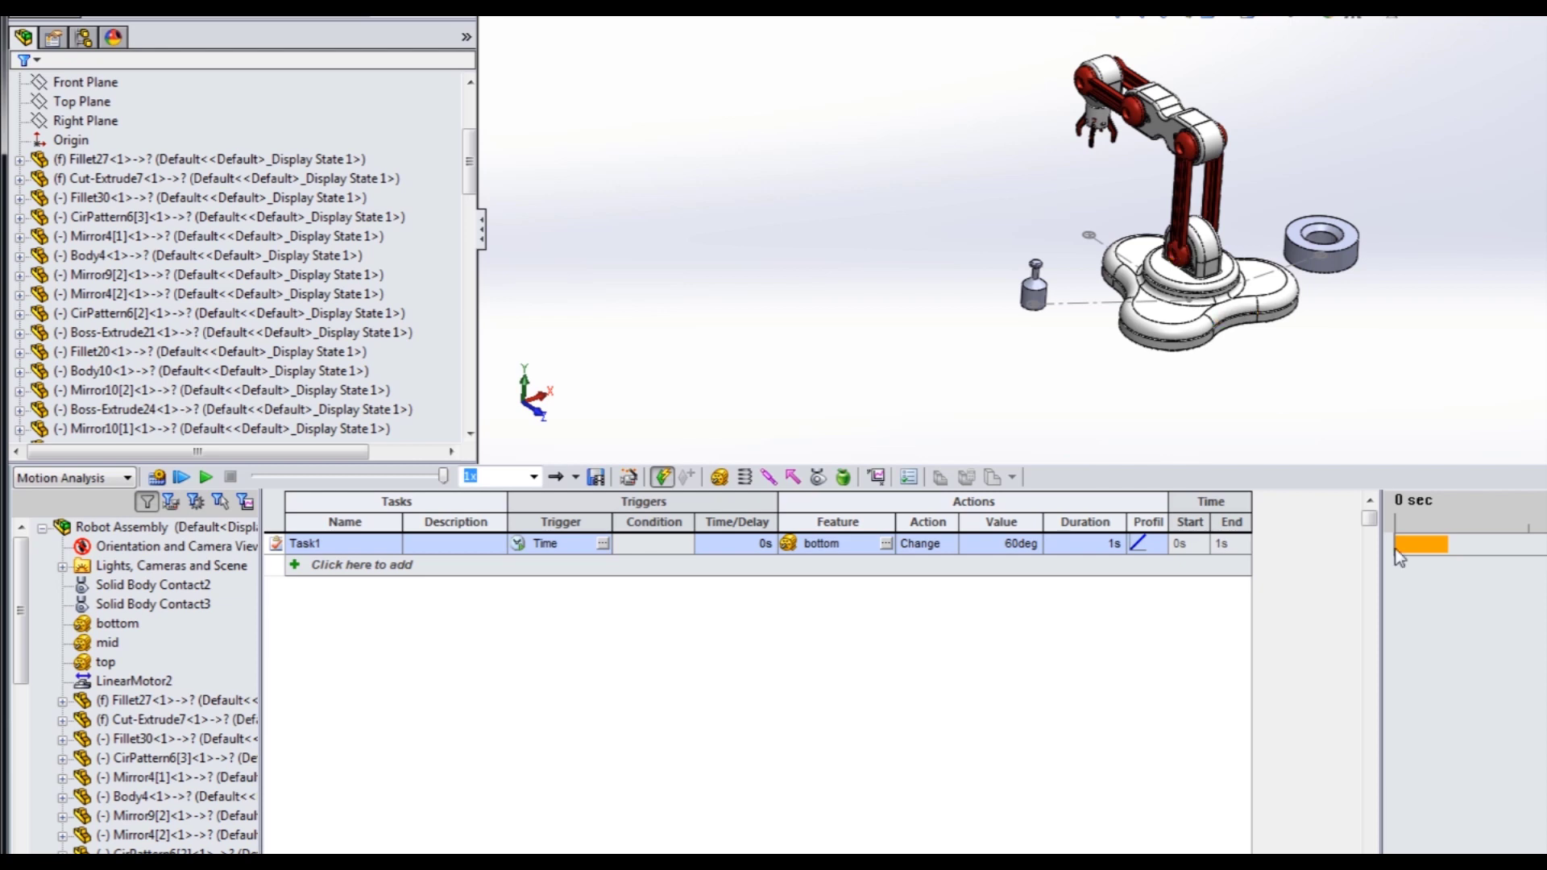
left_click(755, 551)
key("Tab")
key("Return")
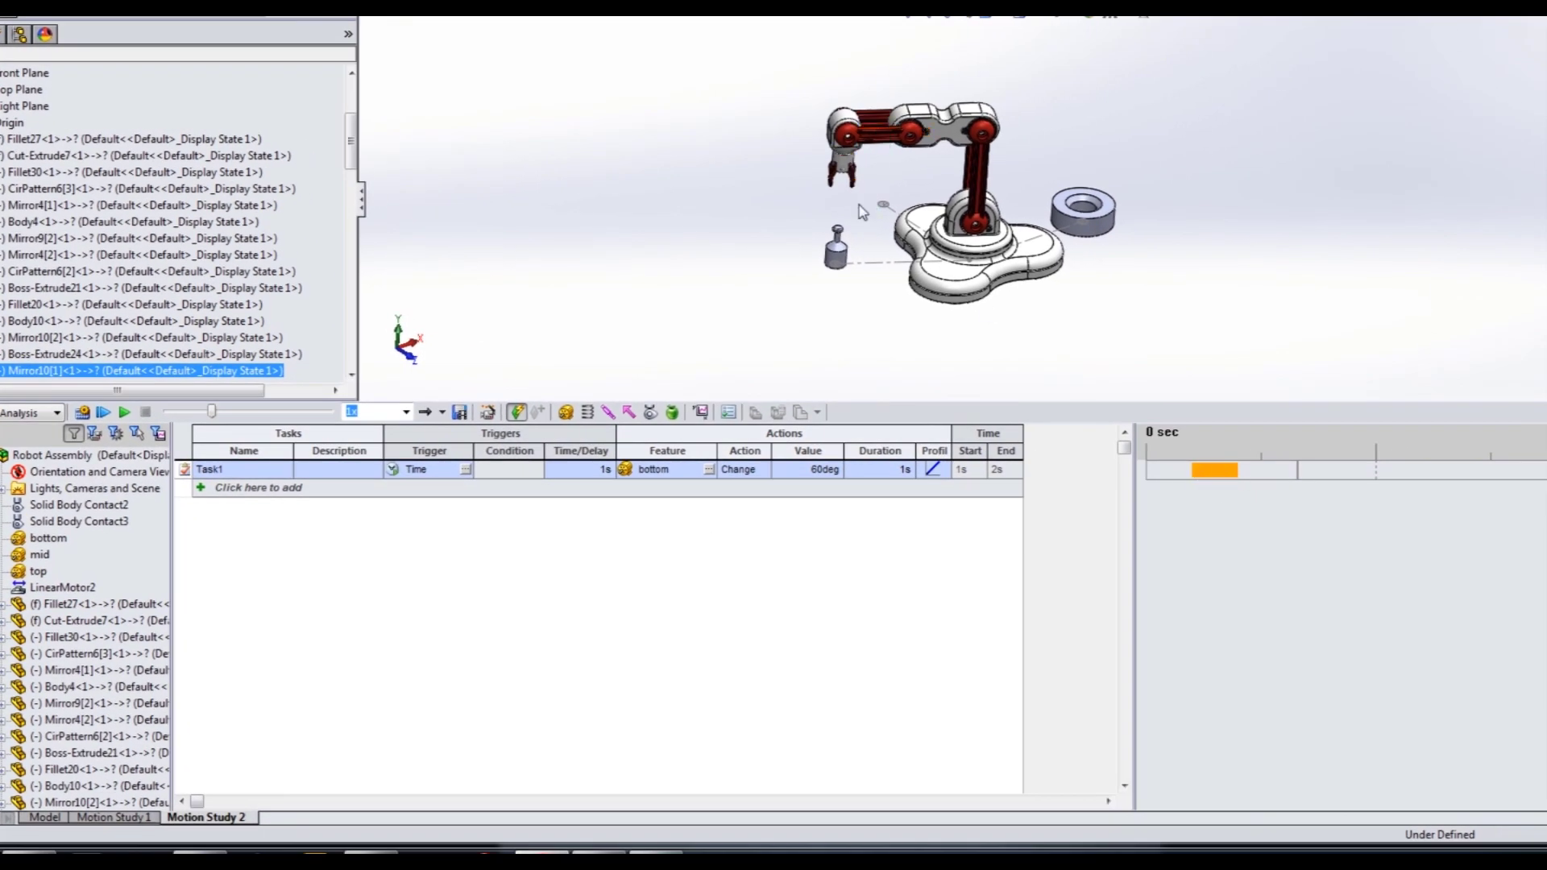
Add a second task triggered by Task1 with the Task End condition.
left_click(242, 493)
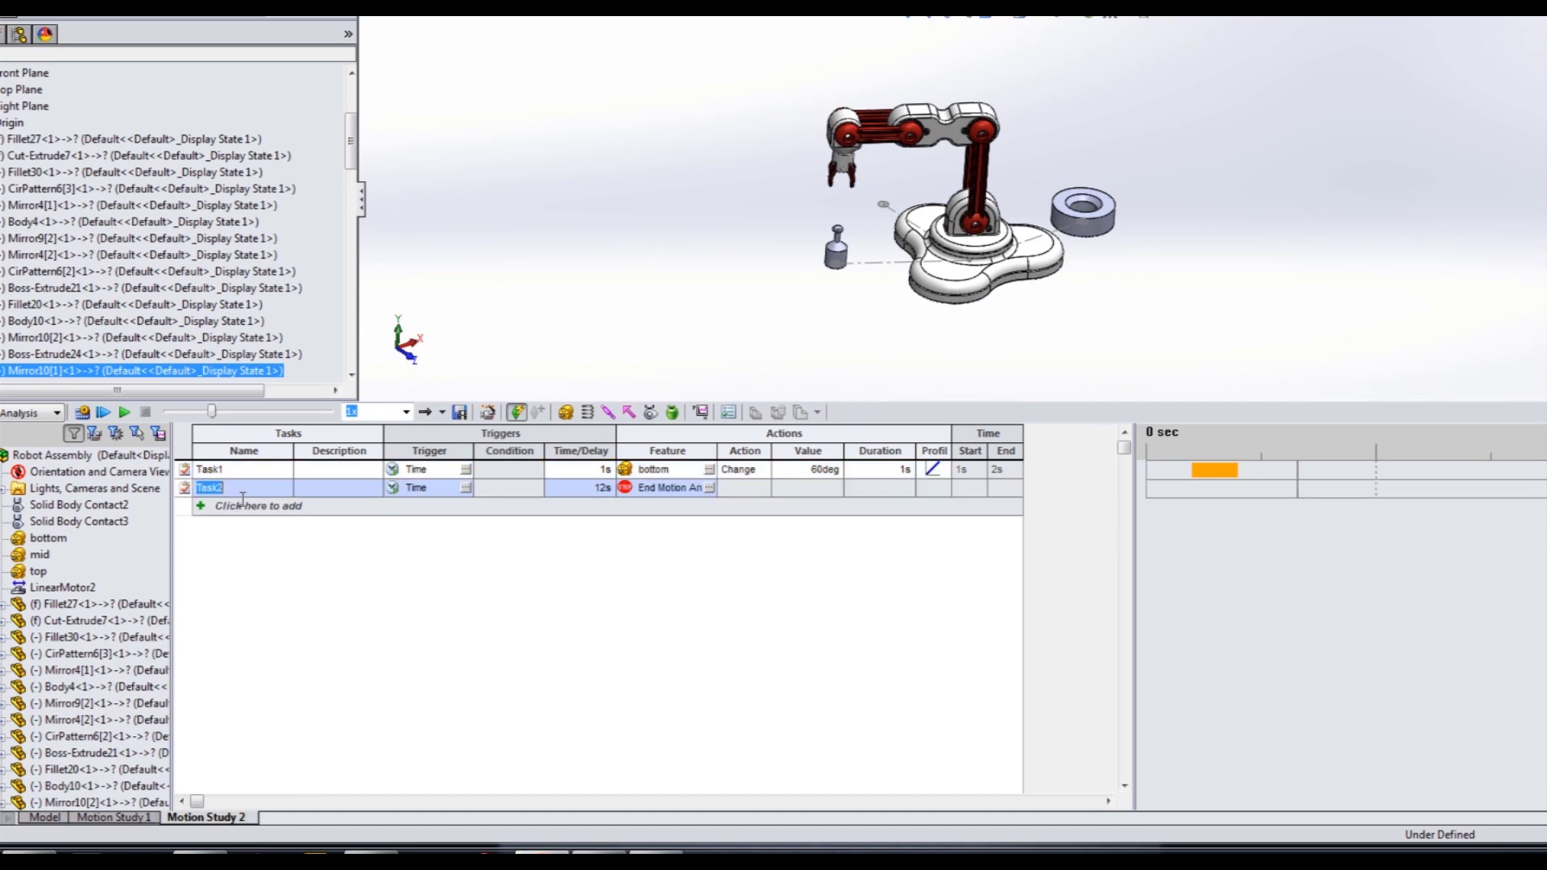
left_click(466, 488)
left_click(734, 287)
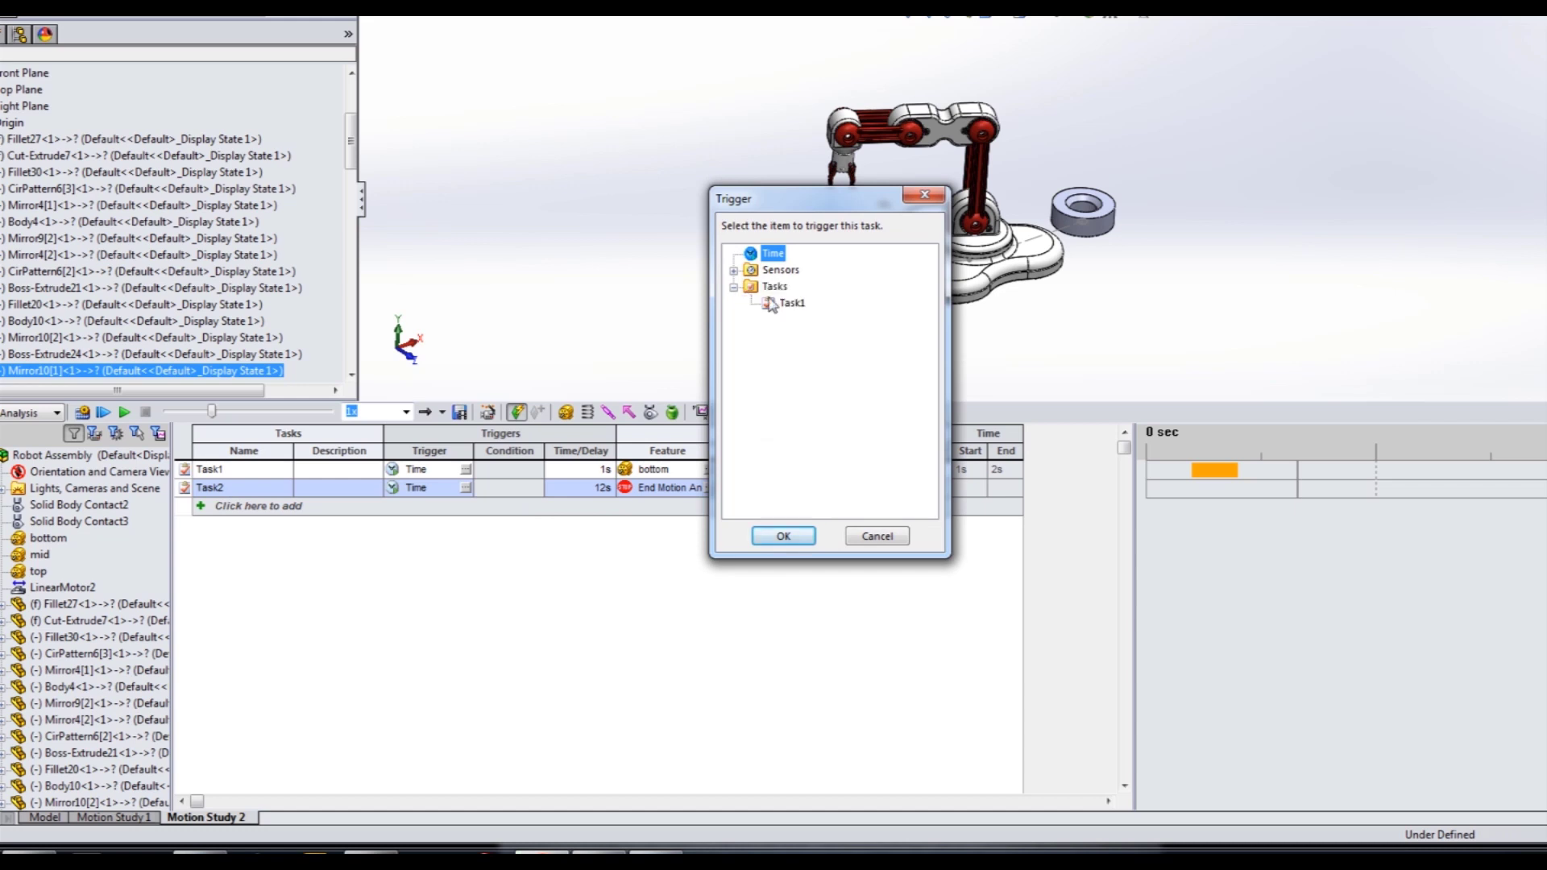
left_click(788, 305)
left_click(783, 535)
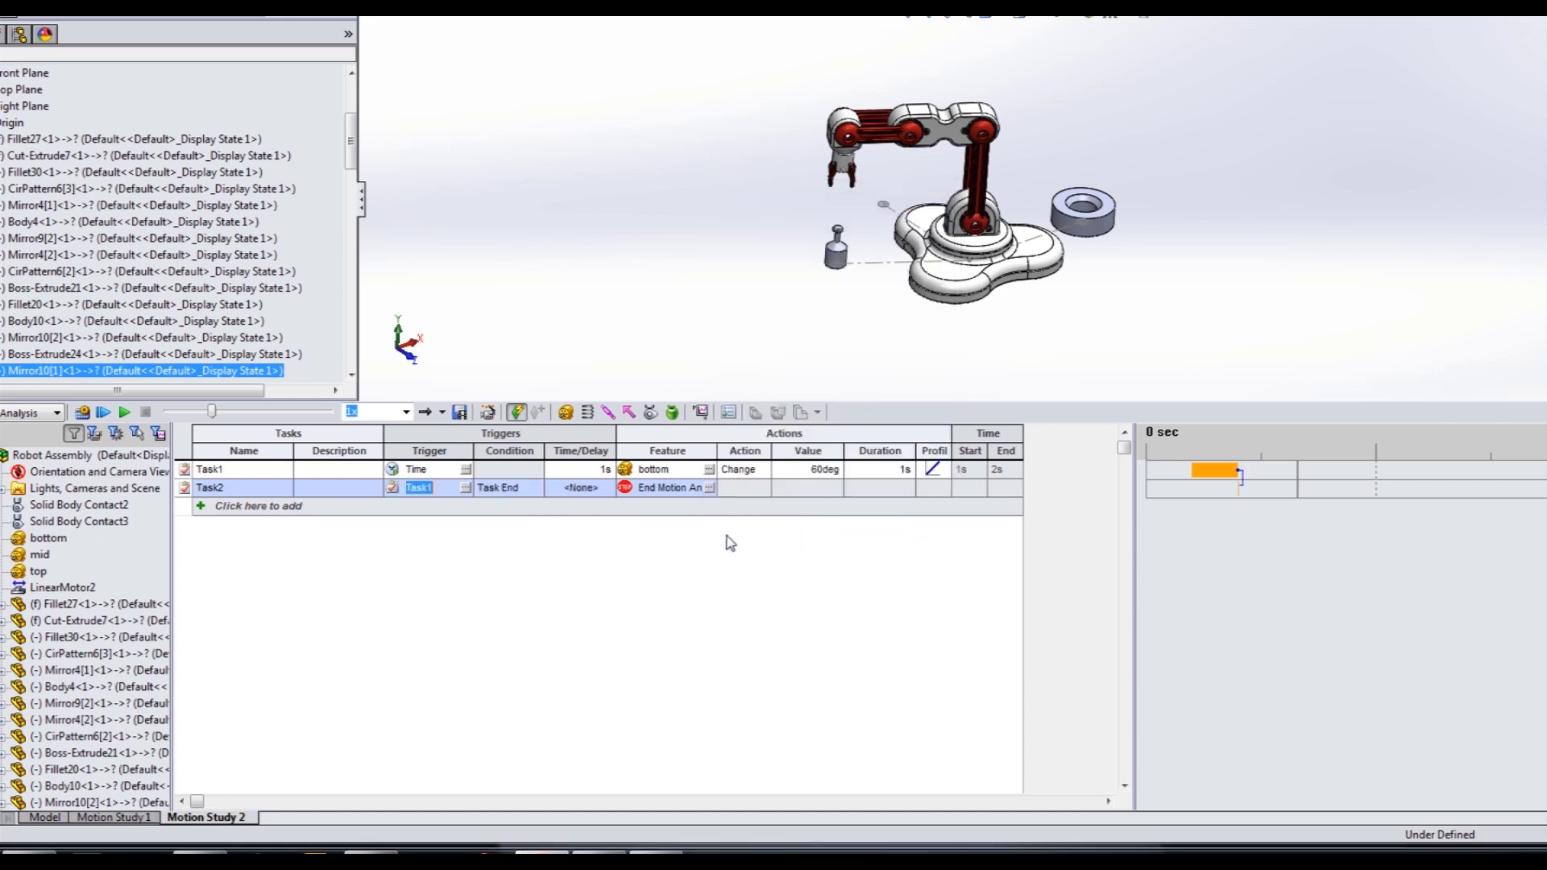
left_click(522, 488)
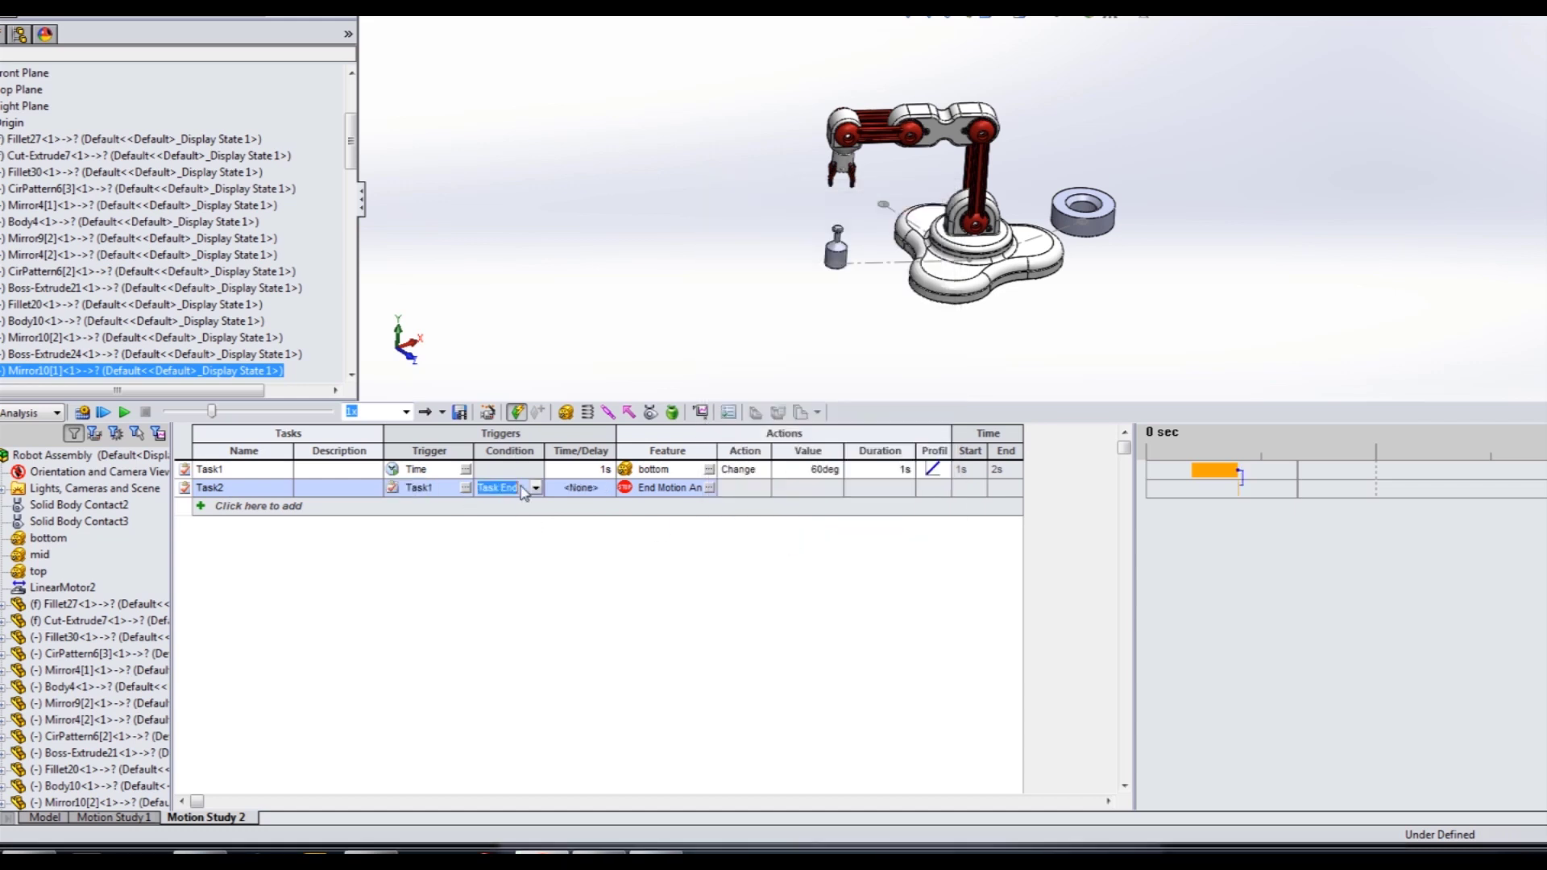
left_click(536, 489)
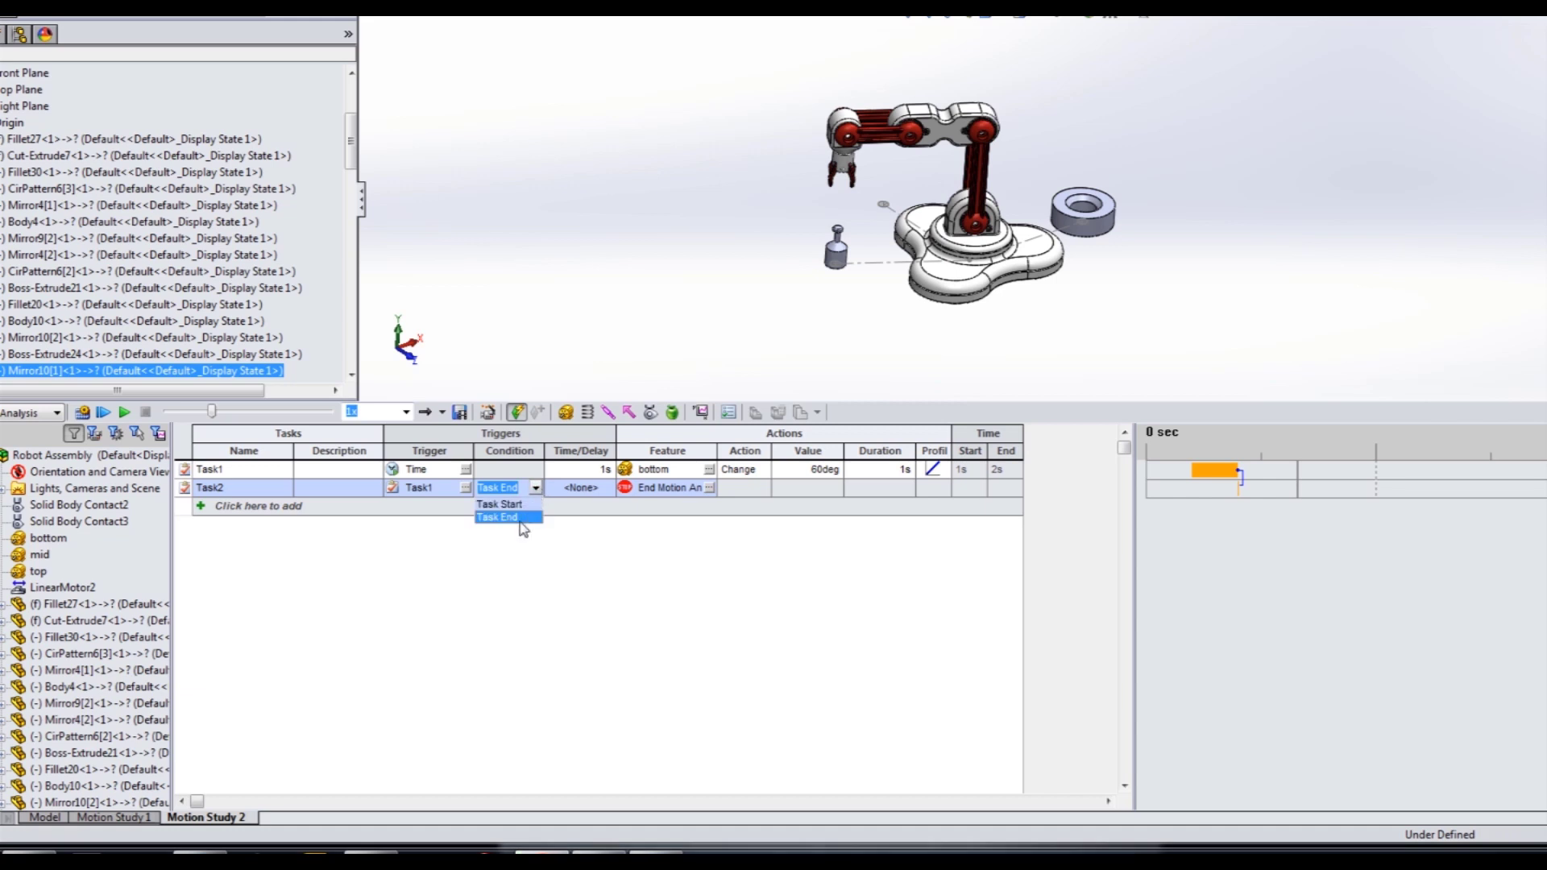
left_click(522, 519)
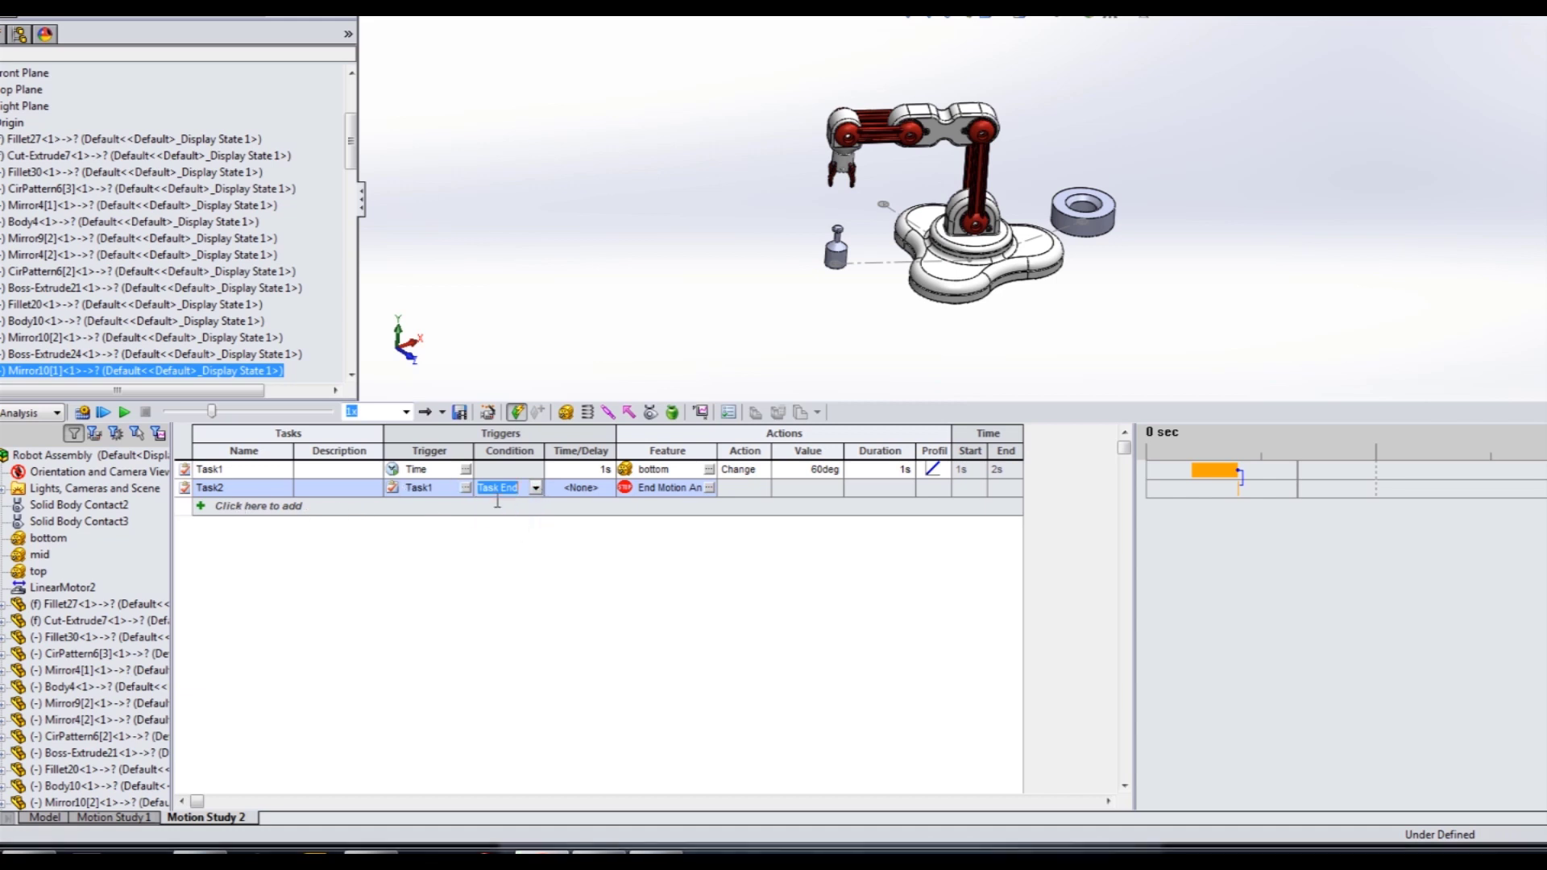
Assign only the mid motor as the action feature of Task2.
left_click(709, 489)
left_click(709, 489)
left_click(734, 271)
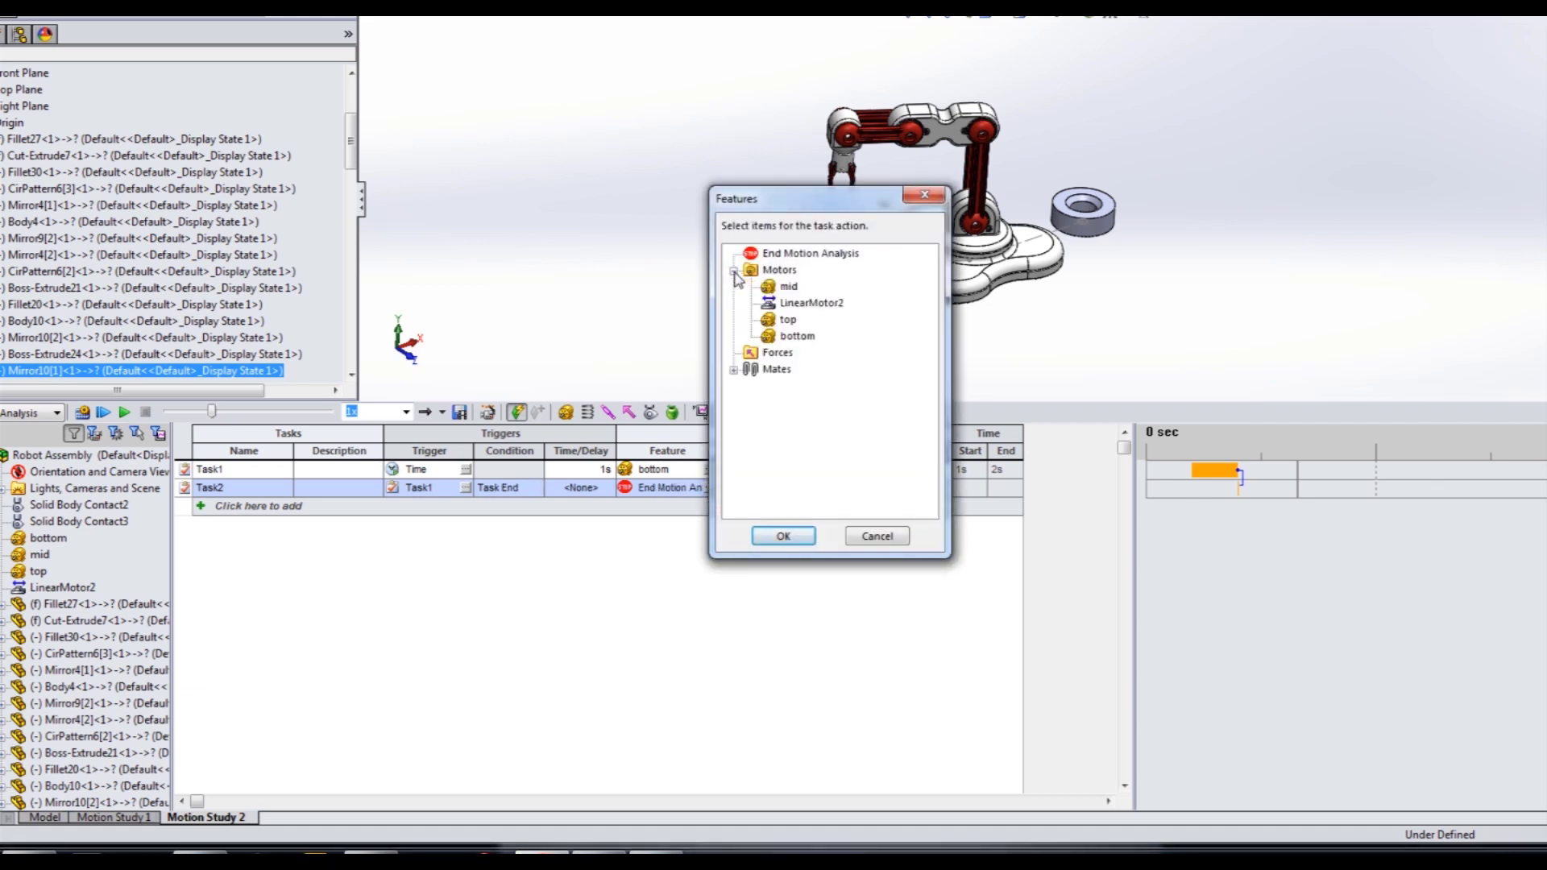
left_click(798, 337)
left_click(789, 287, "ctrl")
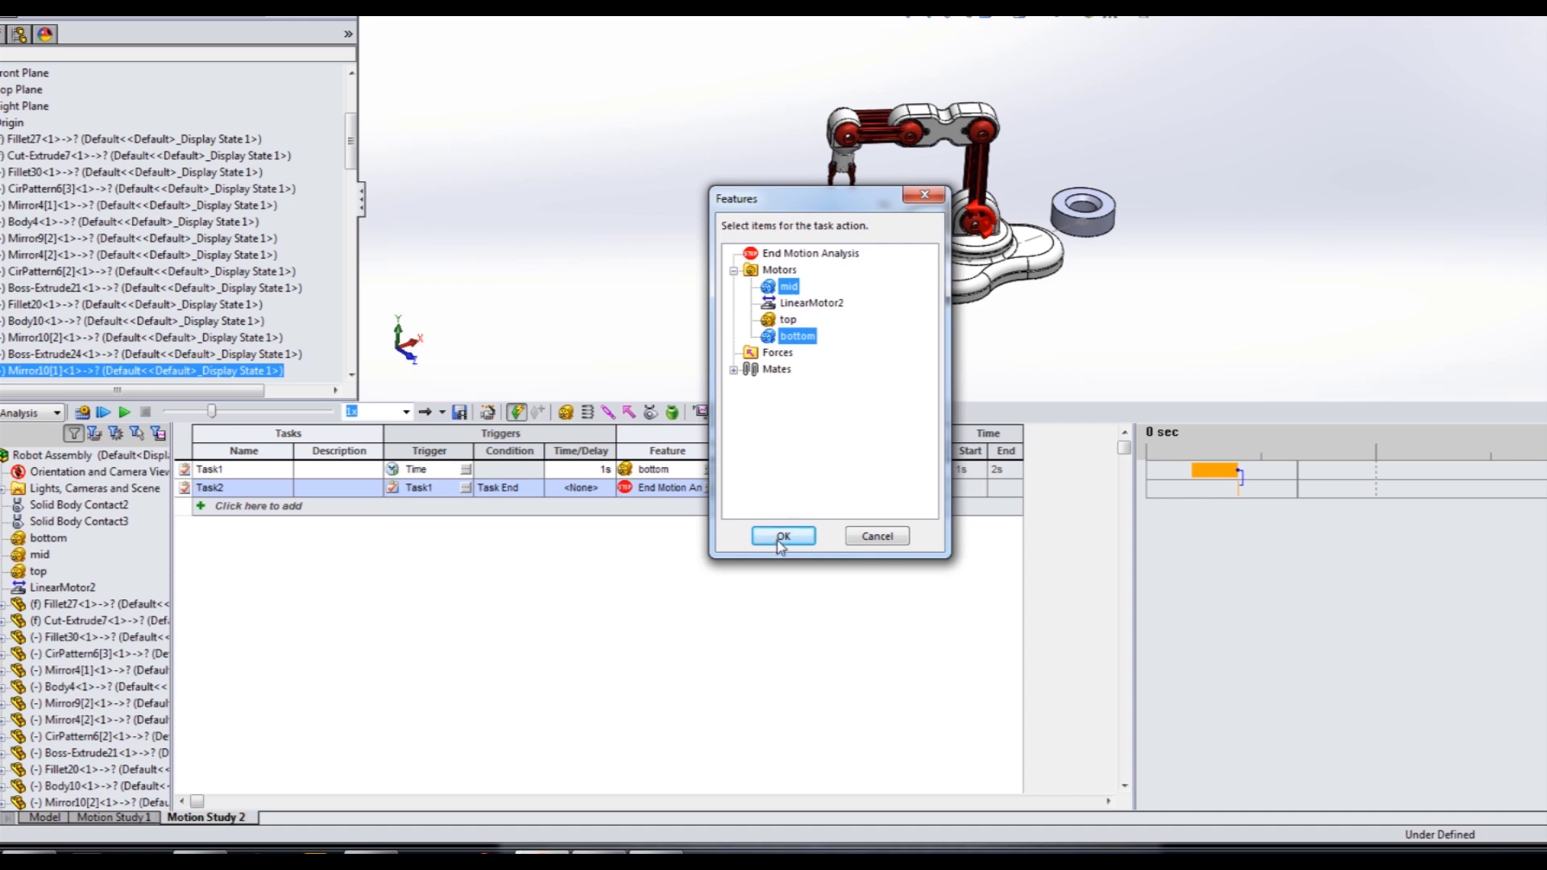
left_click(779, 337, "ctrl")
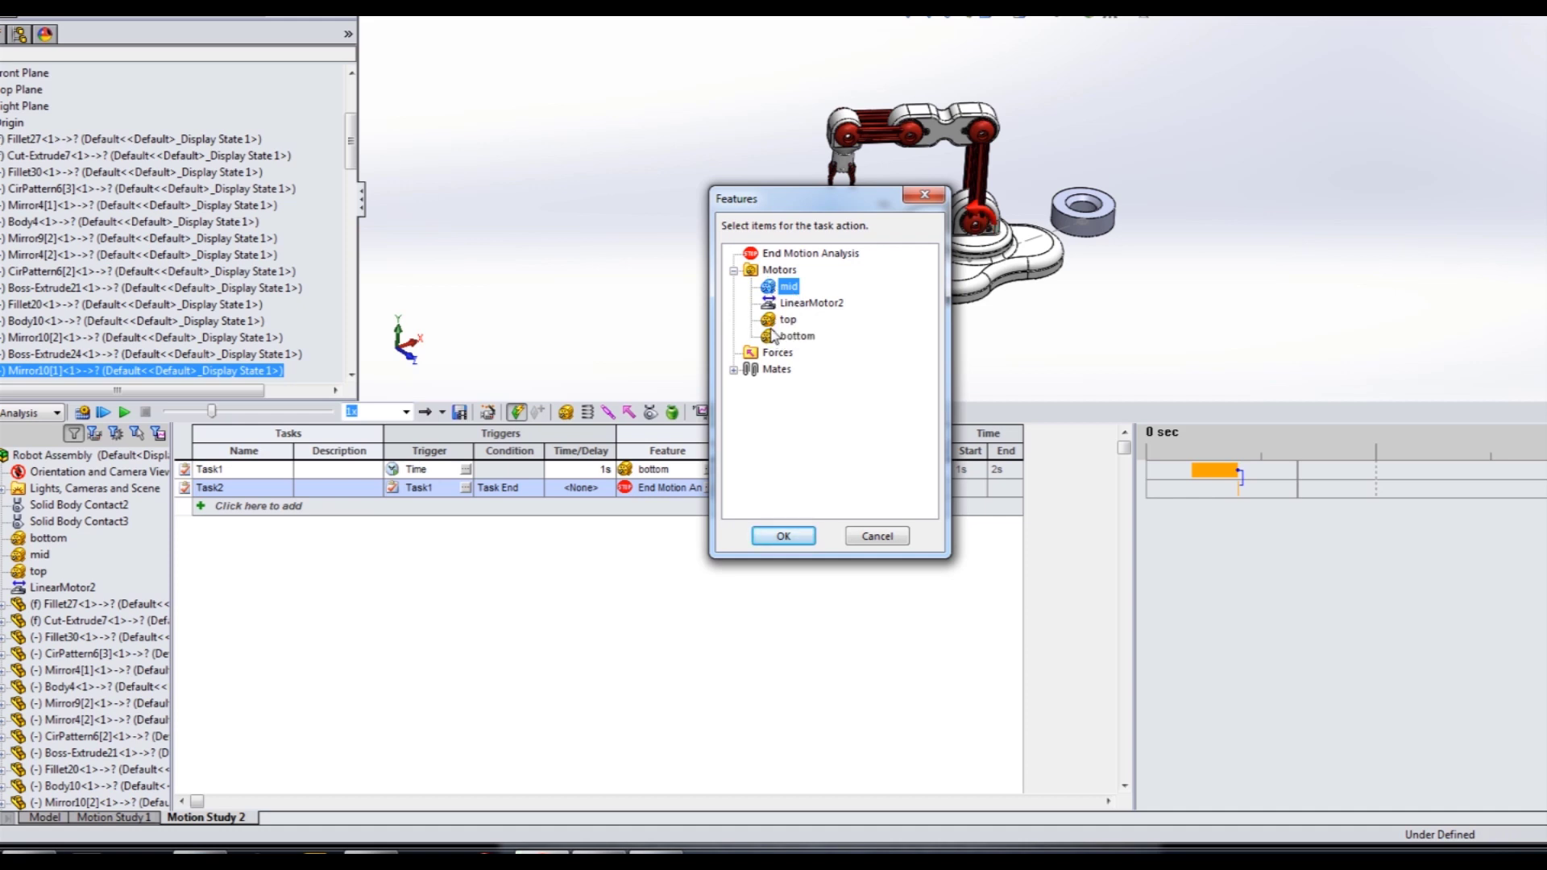
left_click(781, 537)
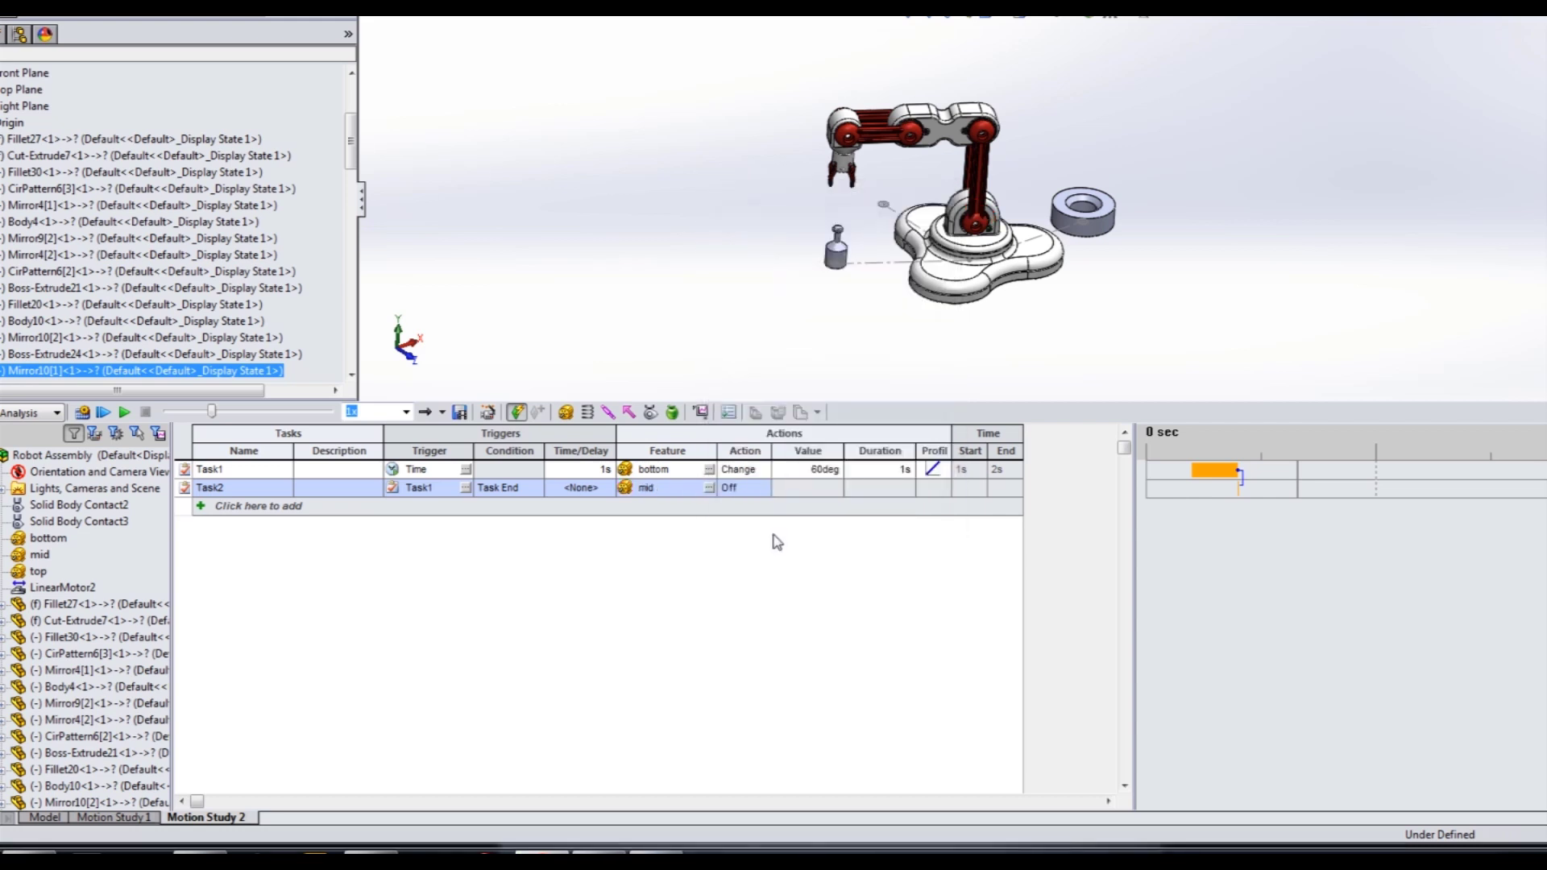
Make Task2 change the mid motor by 23.61 degrees over a duration of 1 s.
left_click(741, 489)
left_click(762, 488)
left_click(752, 504)
left_click(762, 488)
left_click(741, 529)
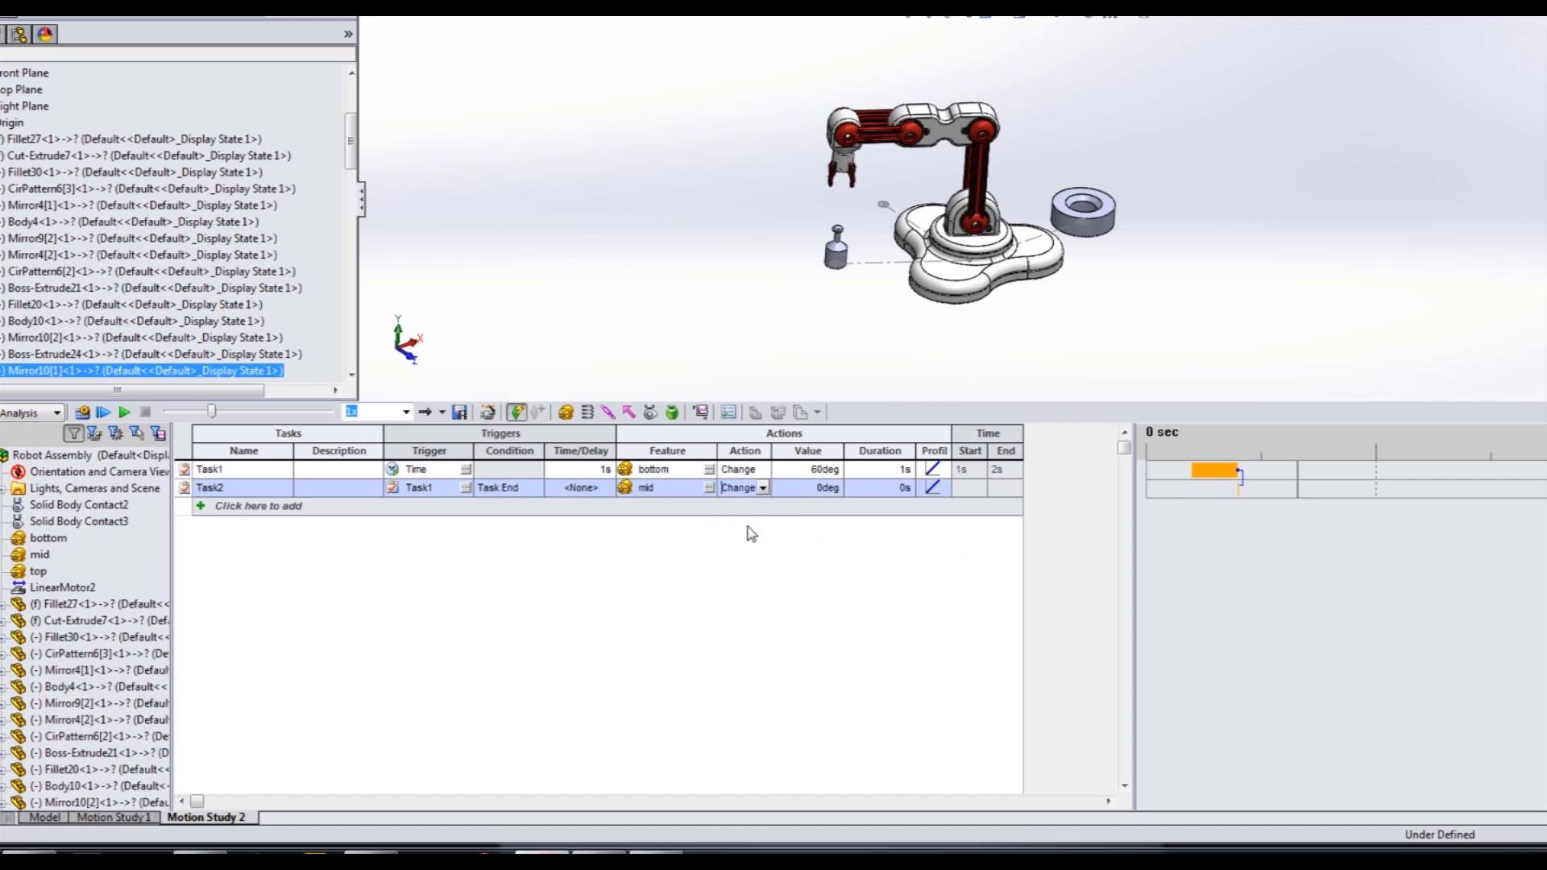
left_click(833, 496)
type("23.61")
key("Tab")
type("10")
key("Tab")
double_click(904, 488)
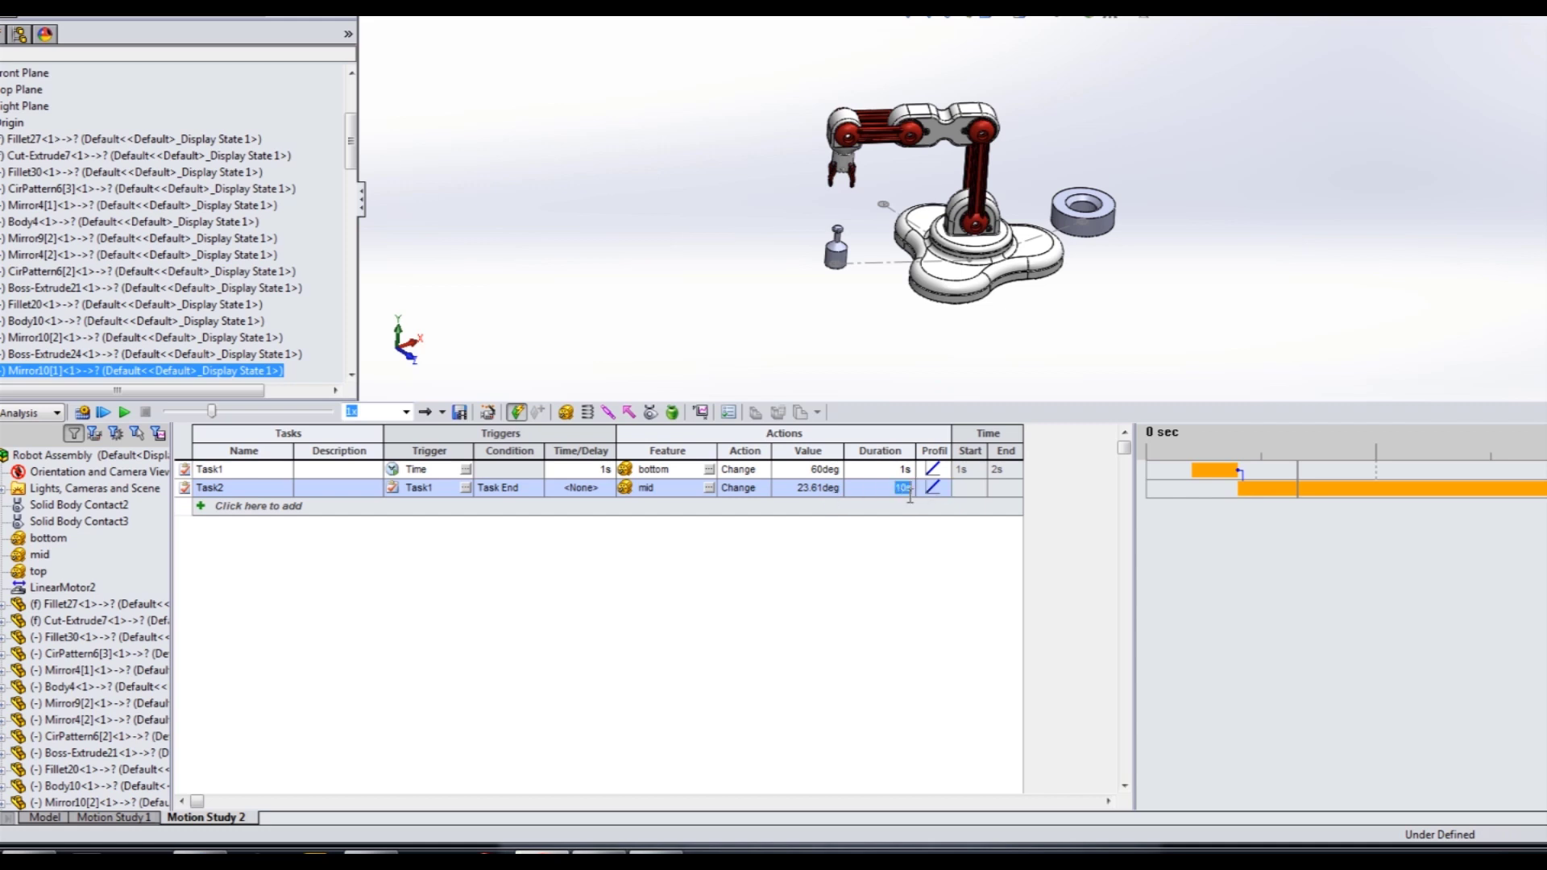
type("1")
key("Tab")
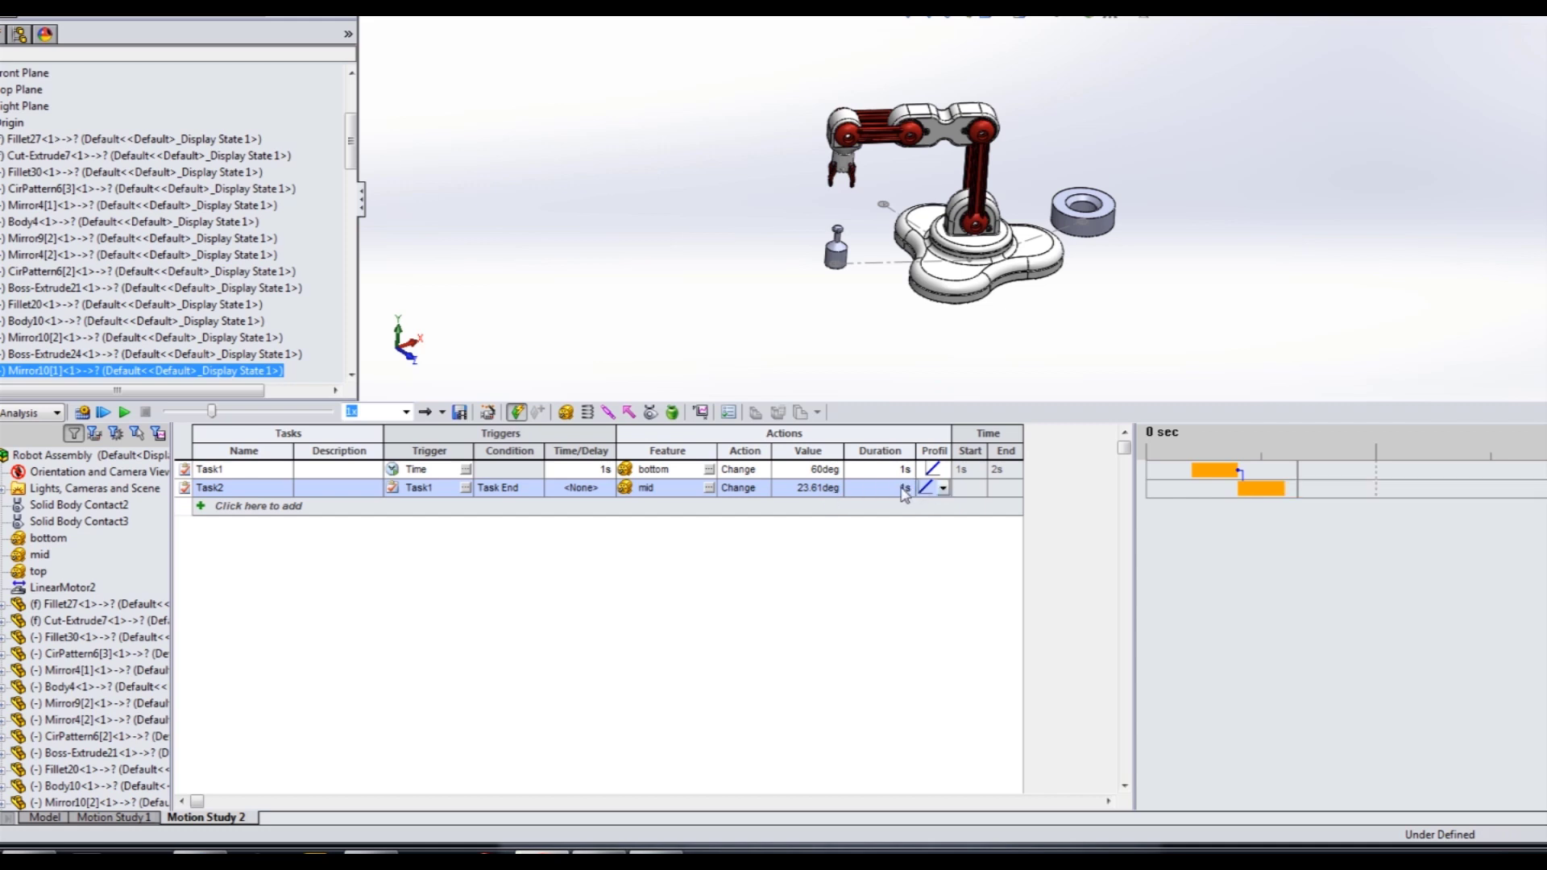
Add a third task triggered by Task2 with the Task Start condition.
left_click(258, 508)
left_click(466, 506)
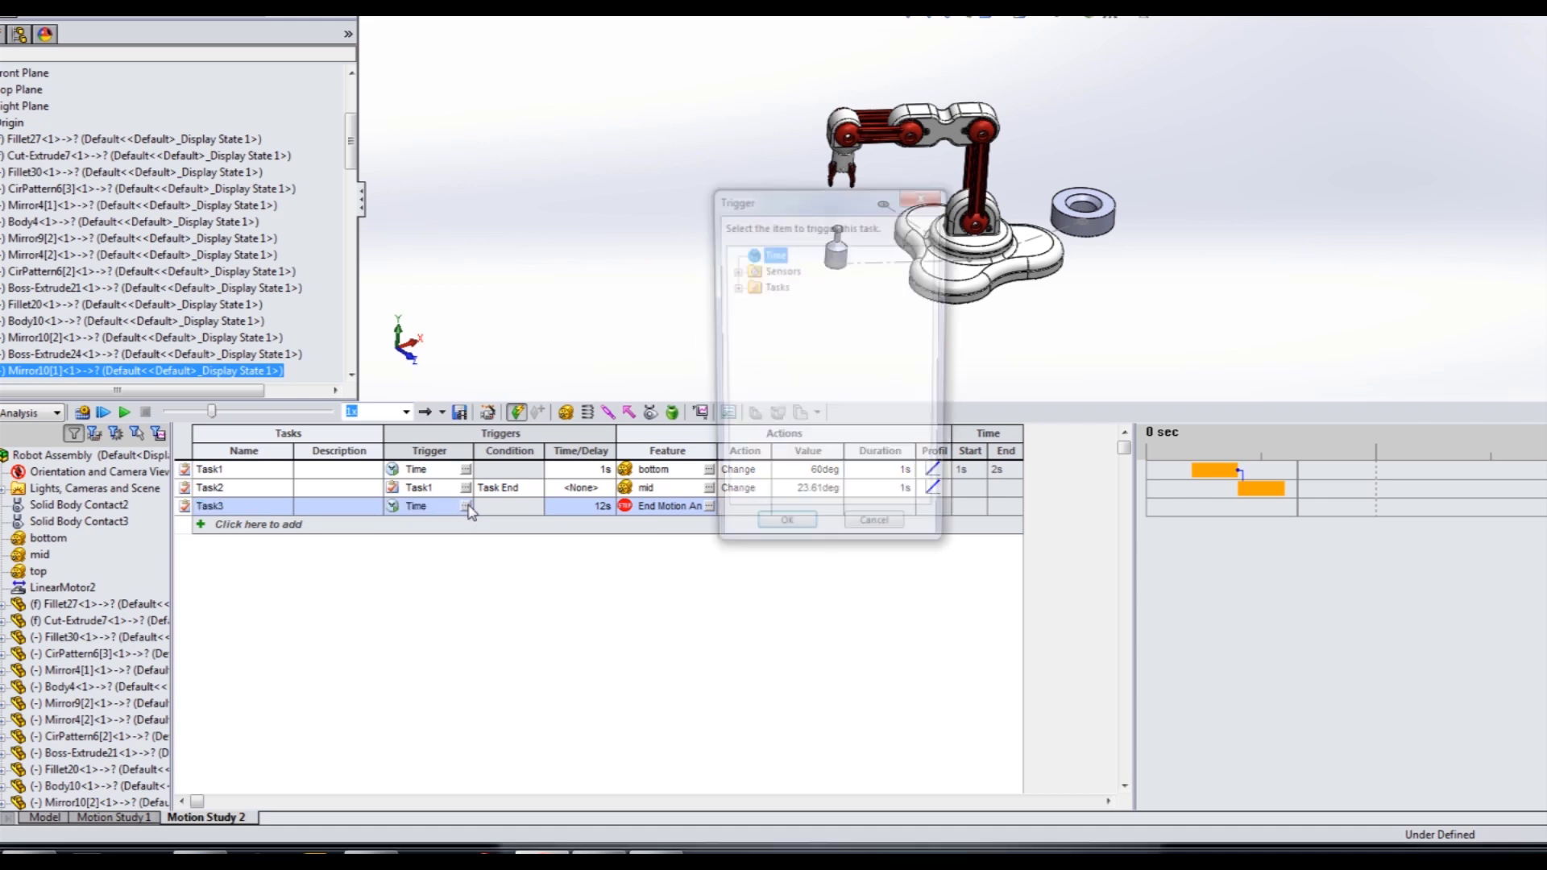
left_click(734, 287)
left_click(789, 320)
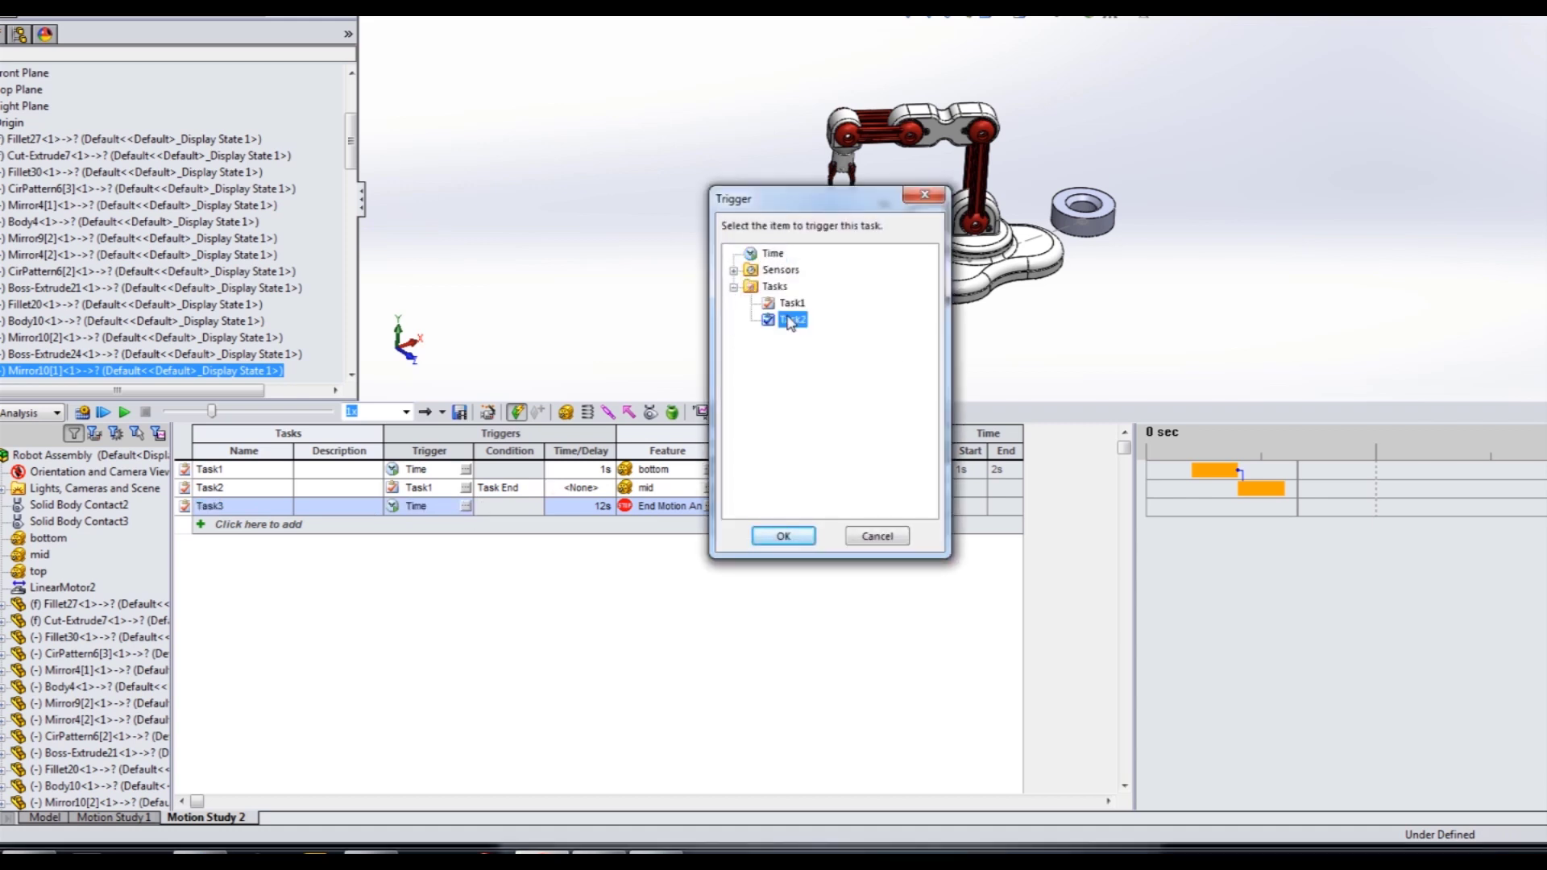
left_click(783, 536)
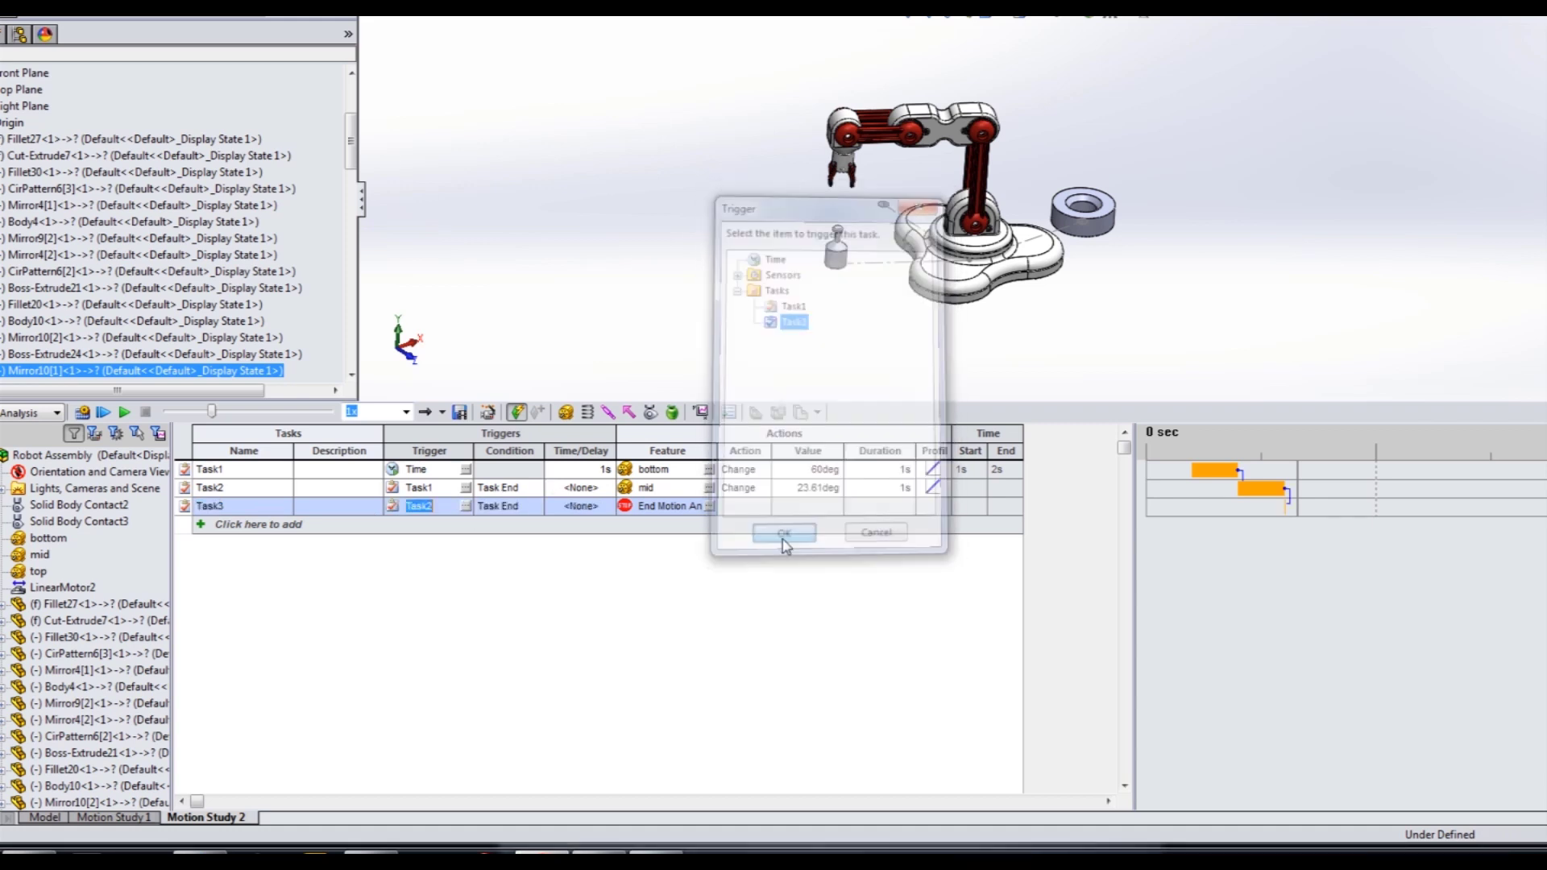
left_click(532, 508)
left_click(534, 522)
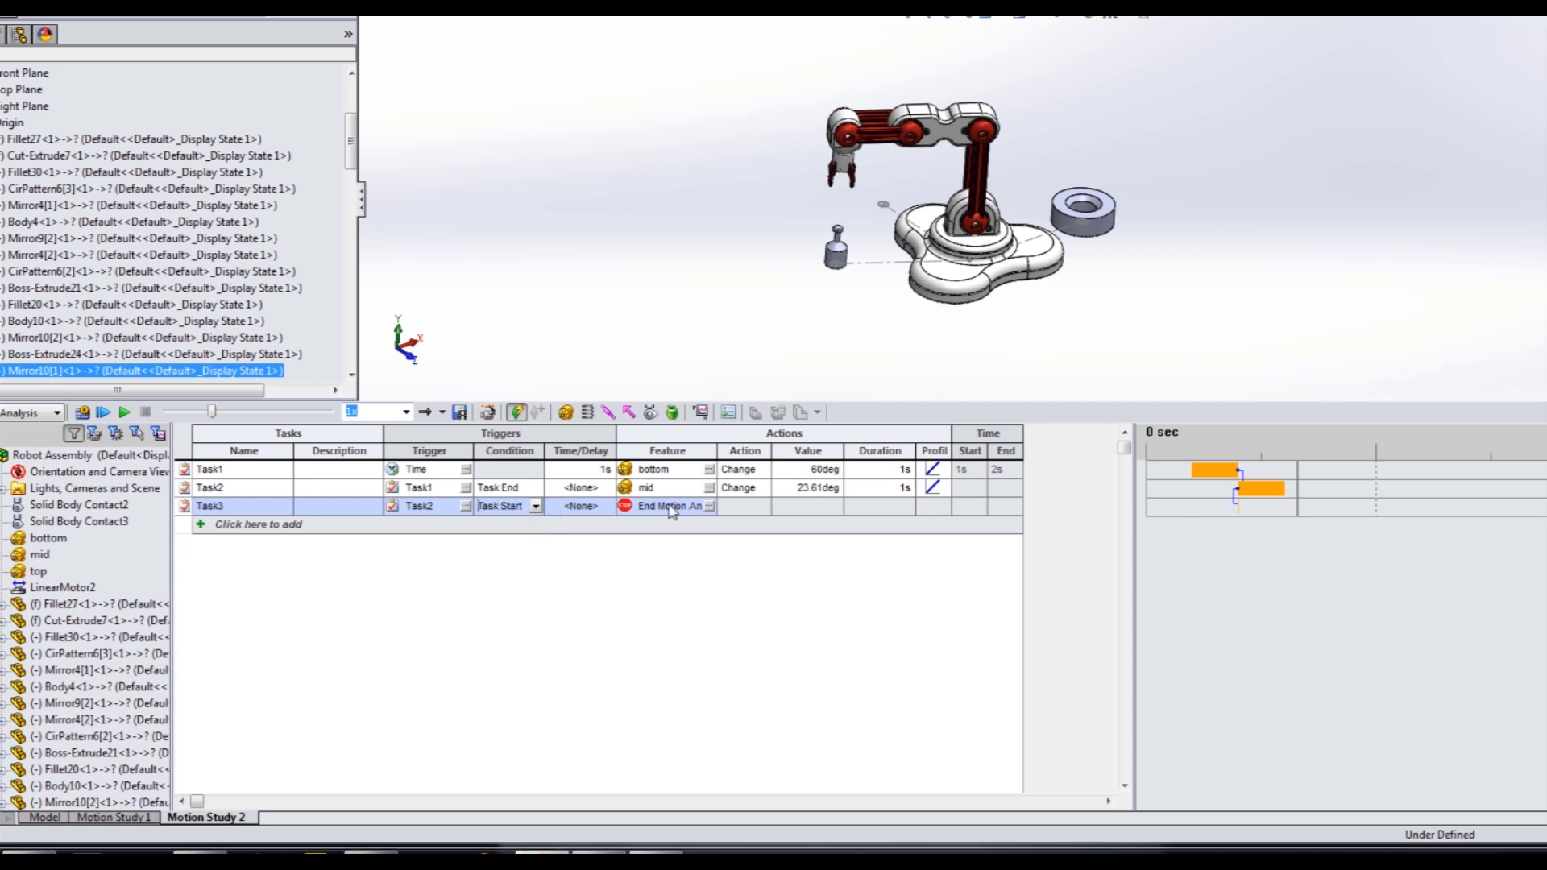
Assign the top motor as the action feature of Task3.
left_click(708, 507)
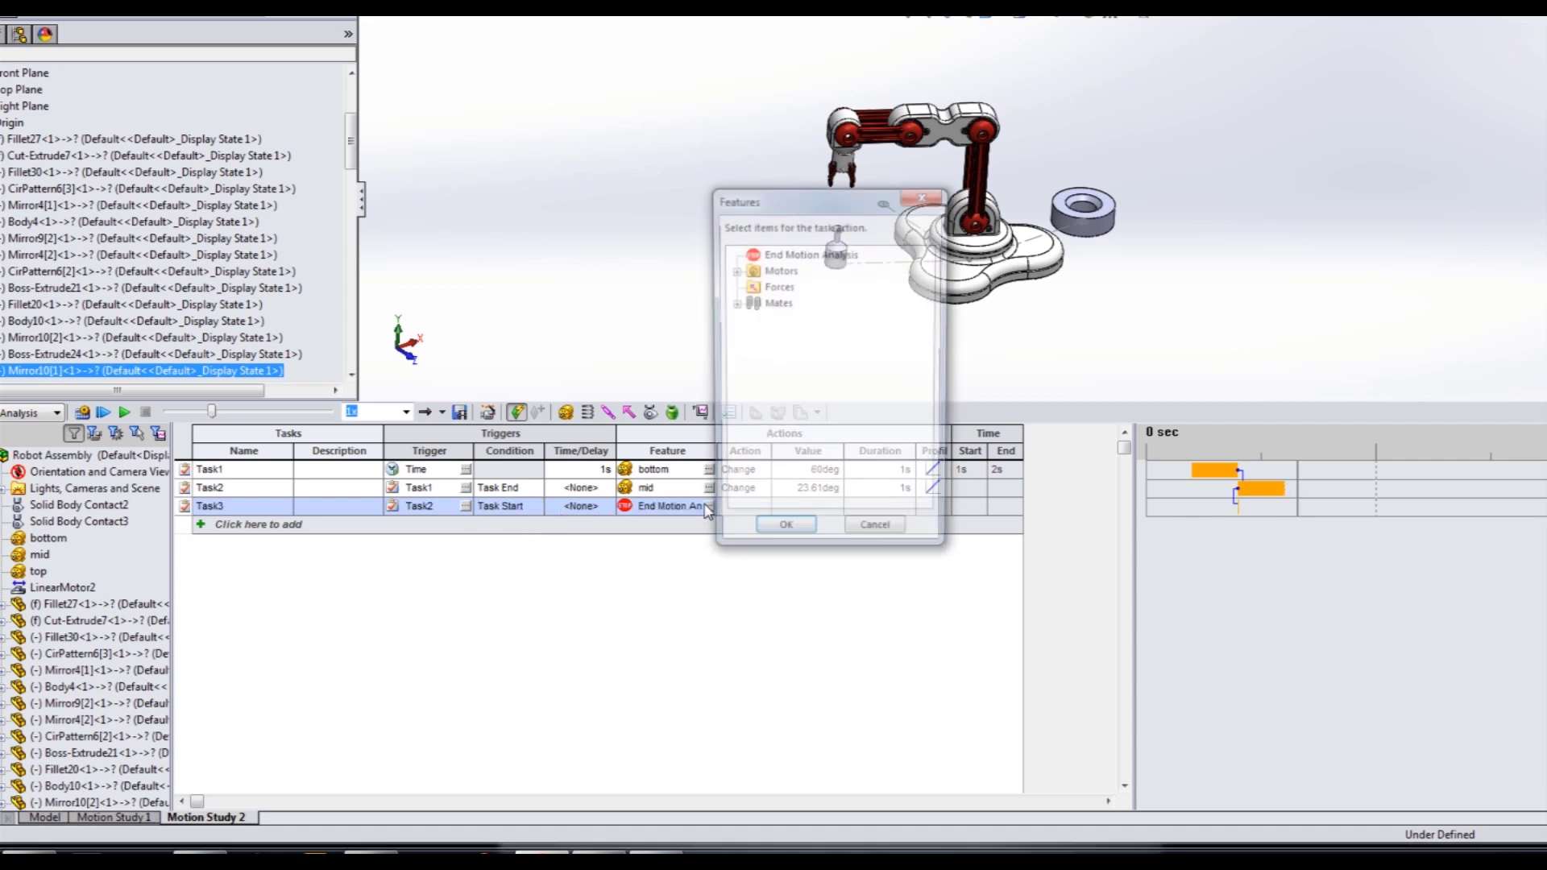
left_click(734, 271)
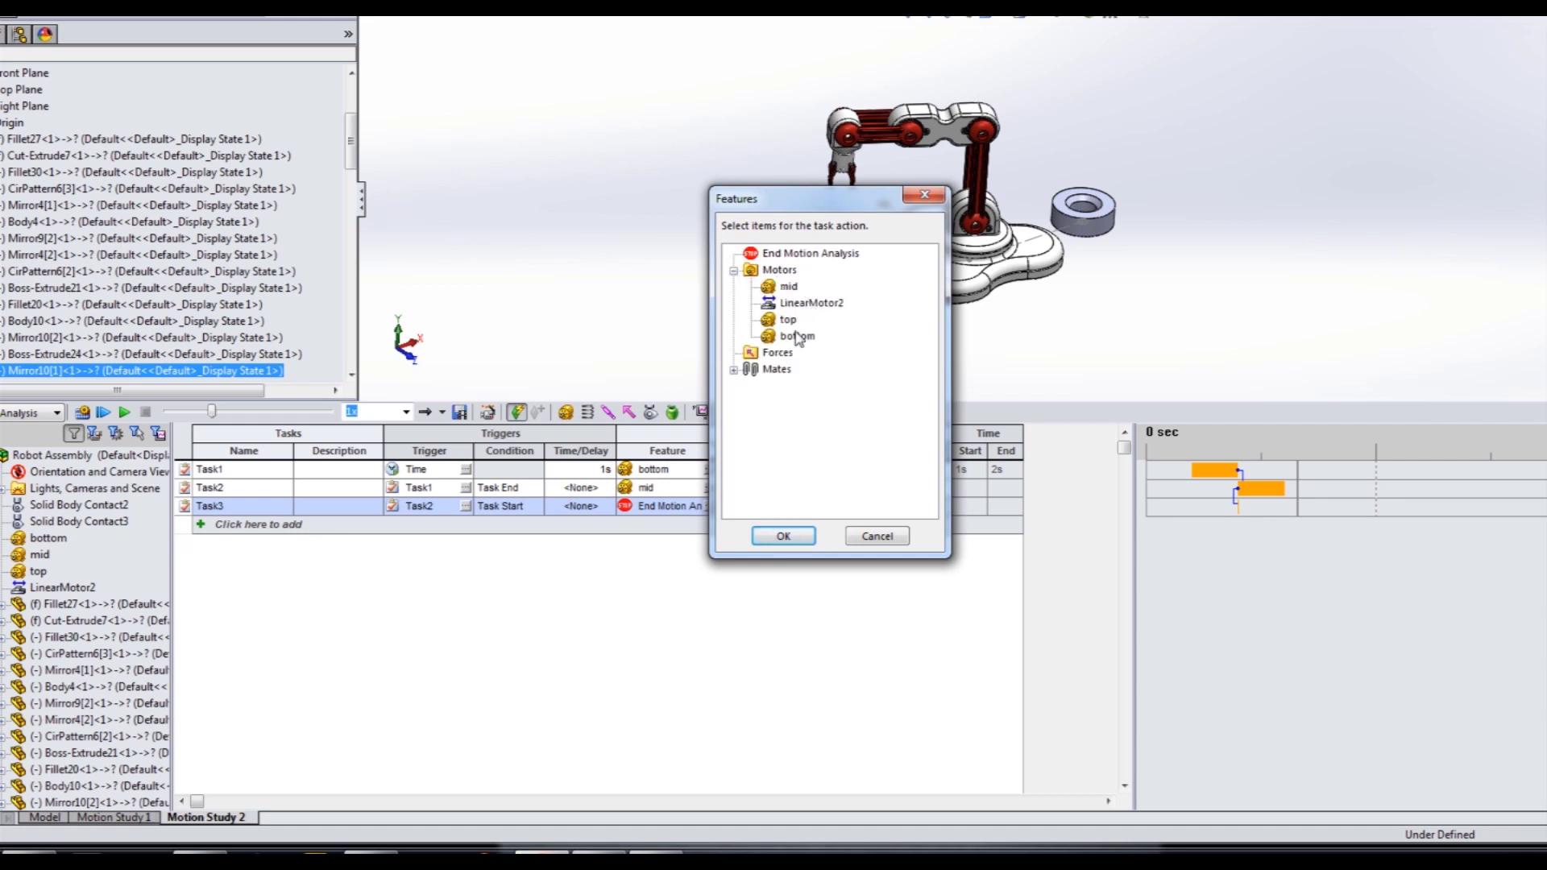
left_click(788, 322)
left_click(783, 536)
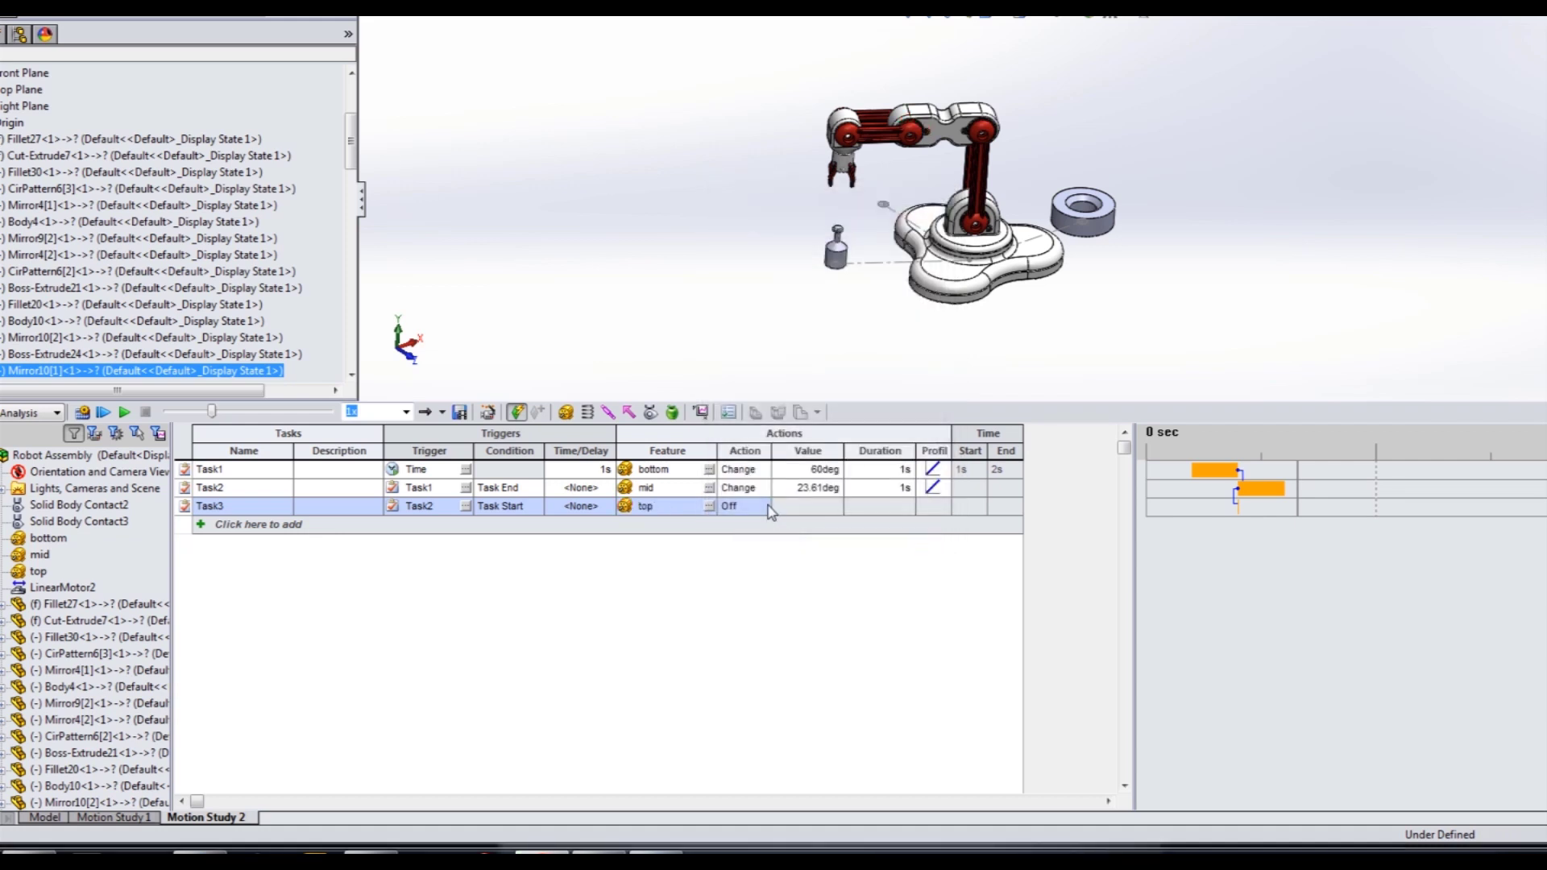
Make Task3 change the top motor by 70.66 degrees over 1 s with a Linear profile.
left_click(762, 506)
left_click(736, 548)
left_click(810, 508)
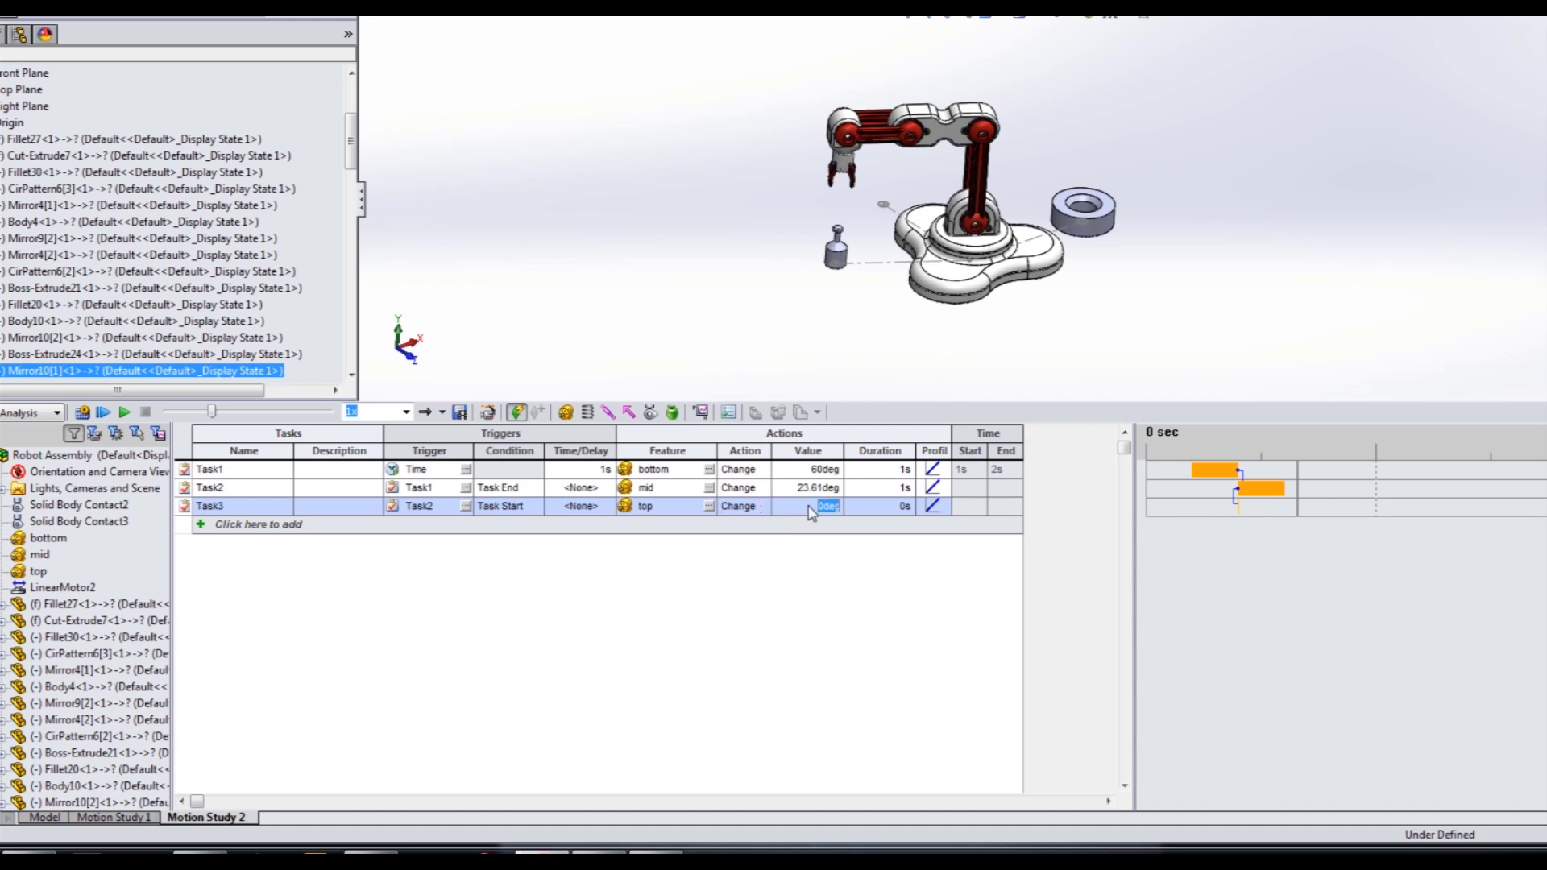
type("70.66")
key("Tab")
type("1")
key("Tab")
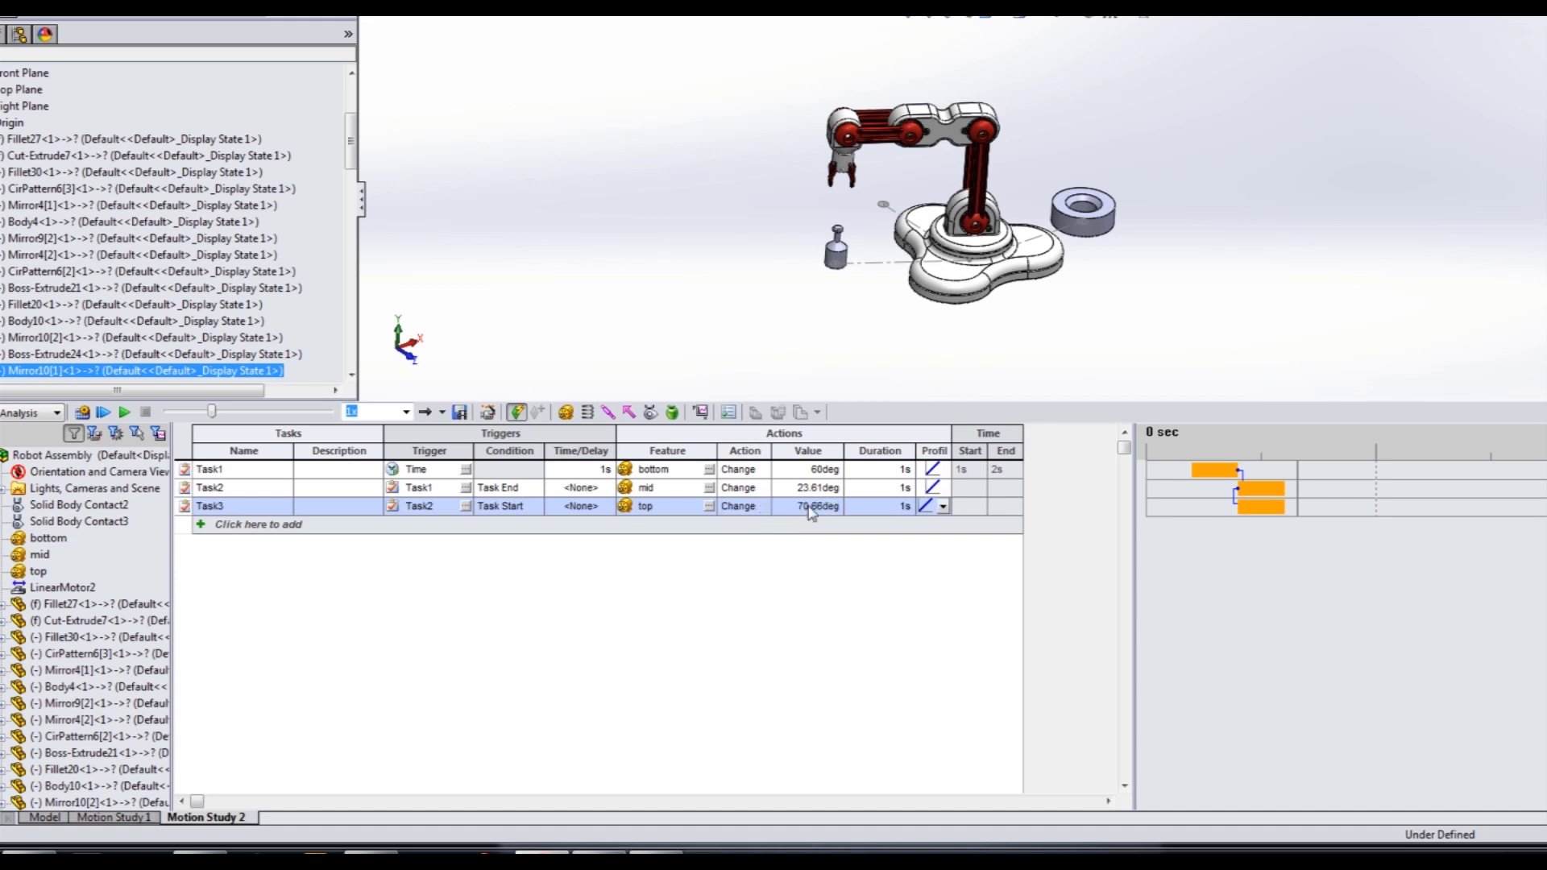
left_click(942, 507)
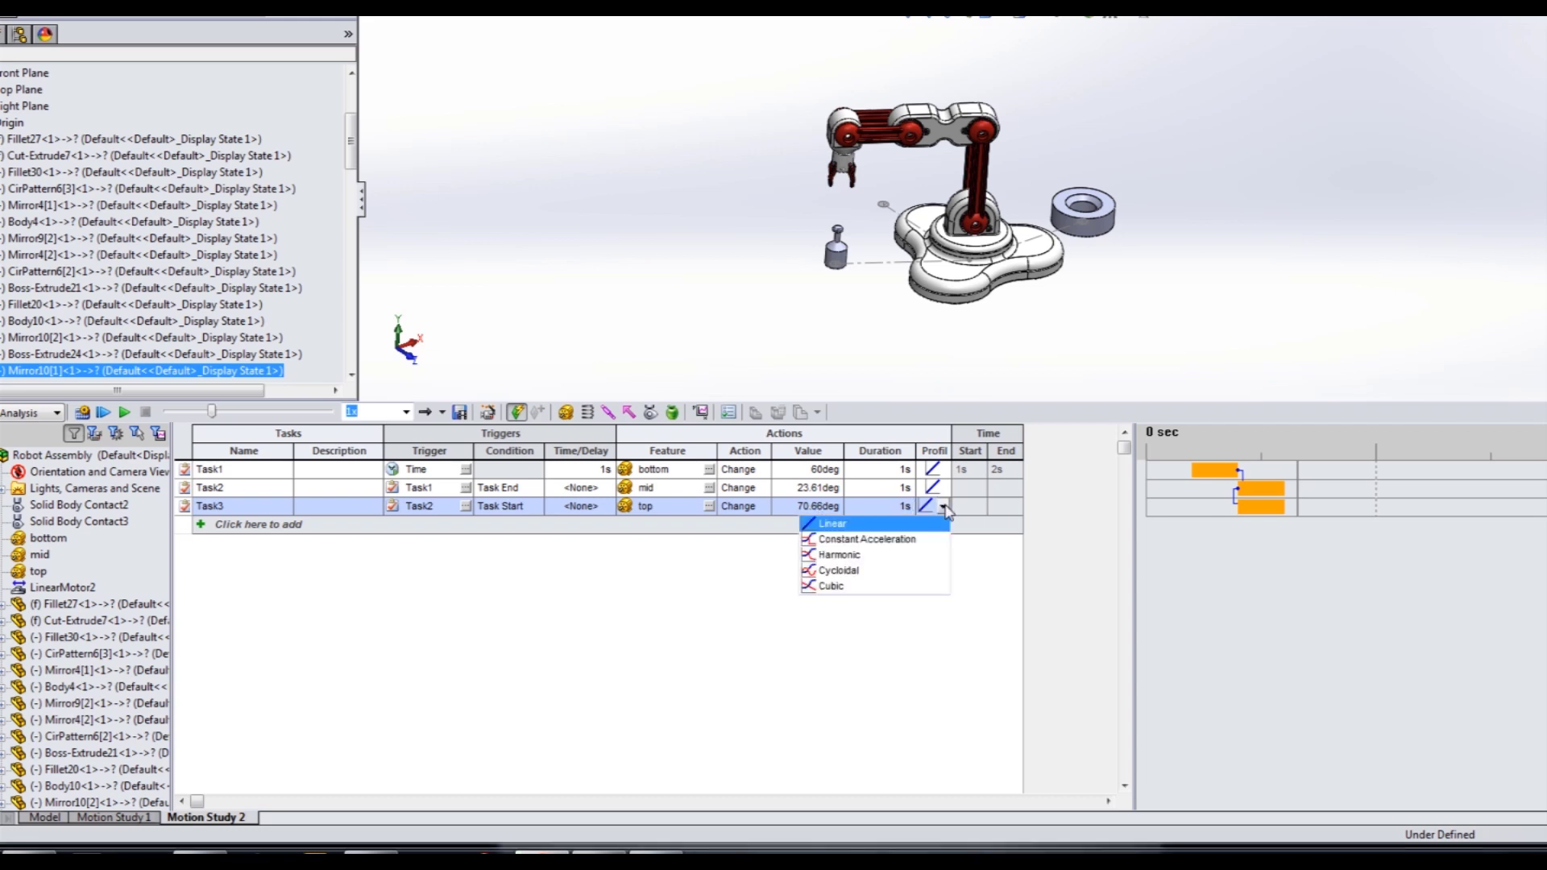
left_click(841, 525)
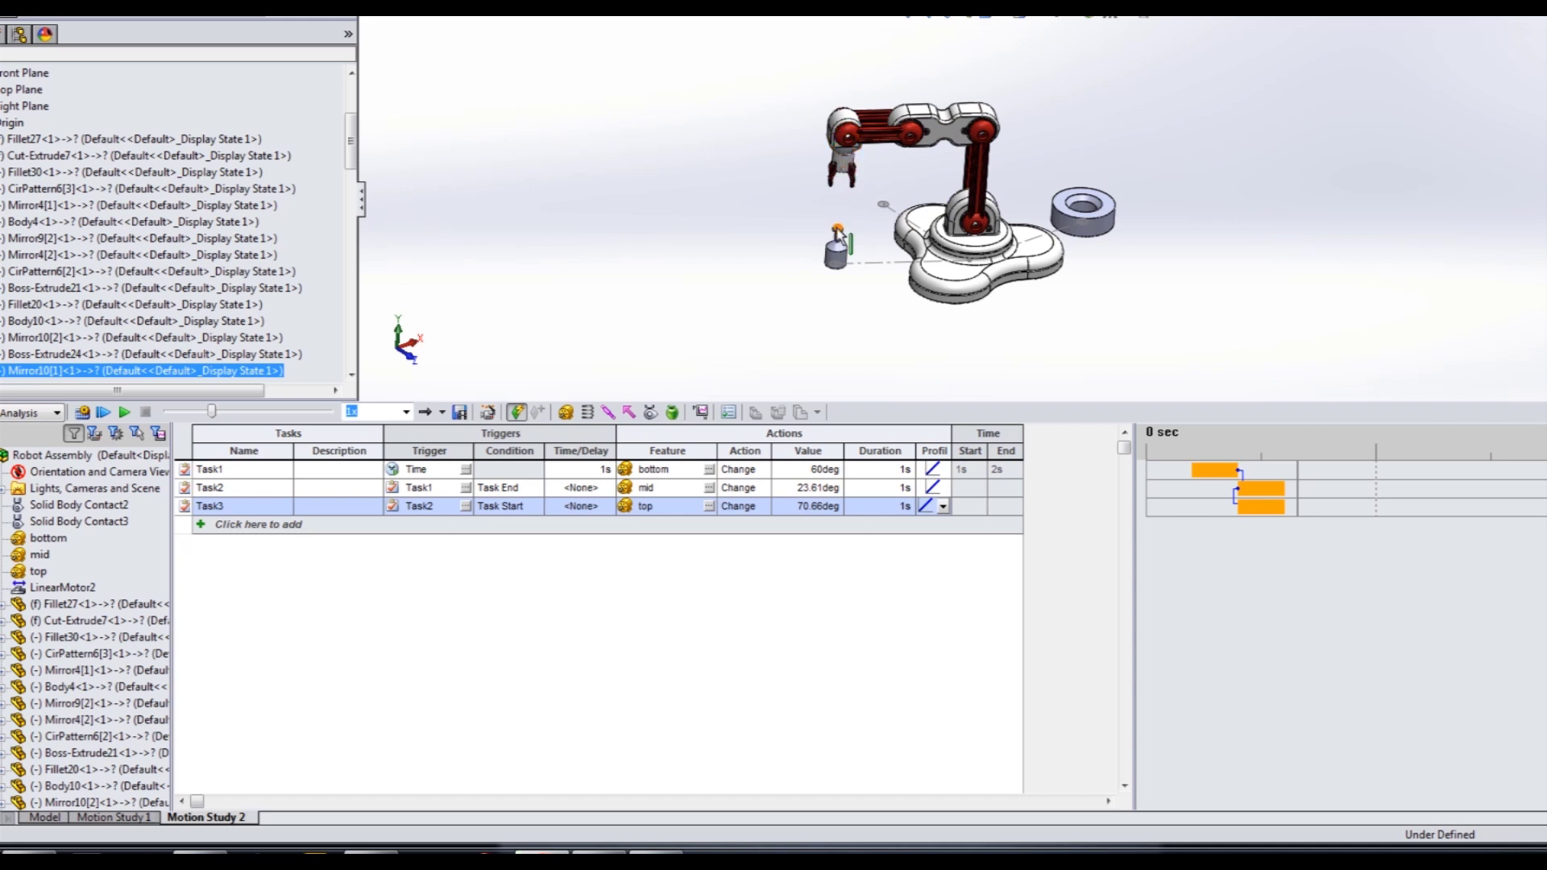
Add a fourth task triggered by the end of Task3.
left_click(276, 527)
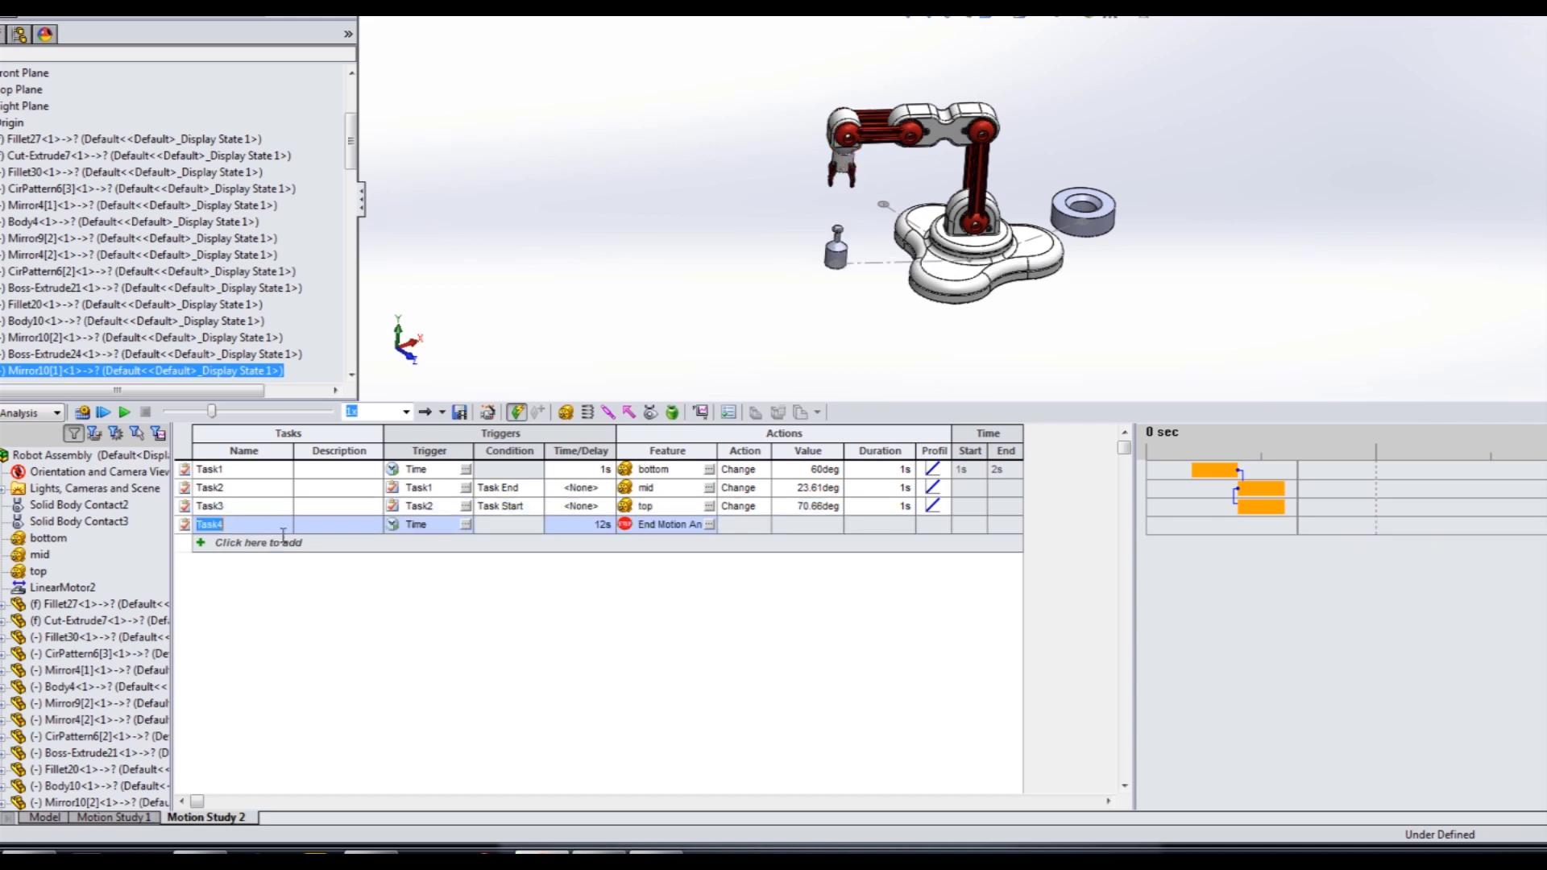
left_click(465, 525)
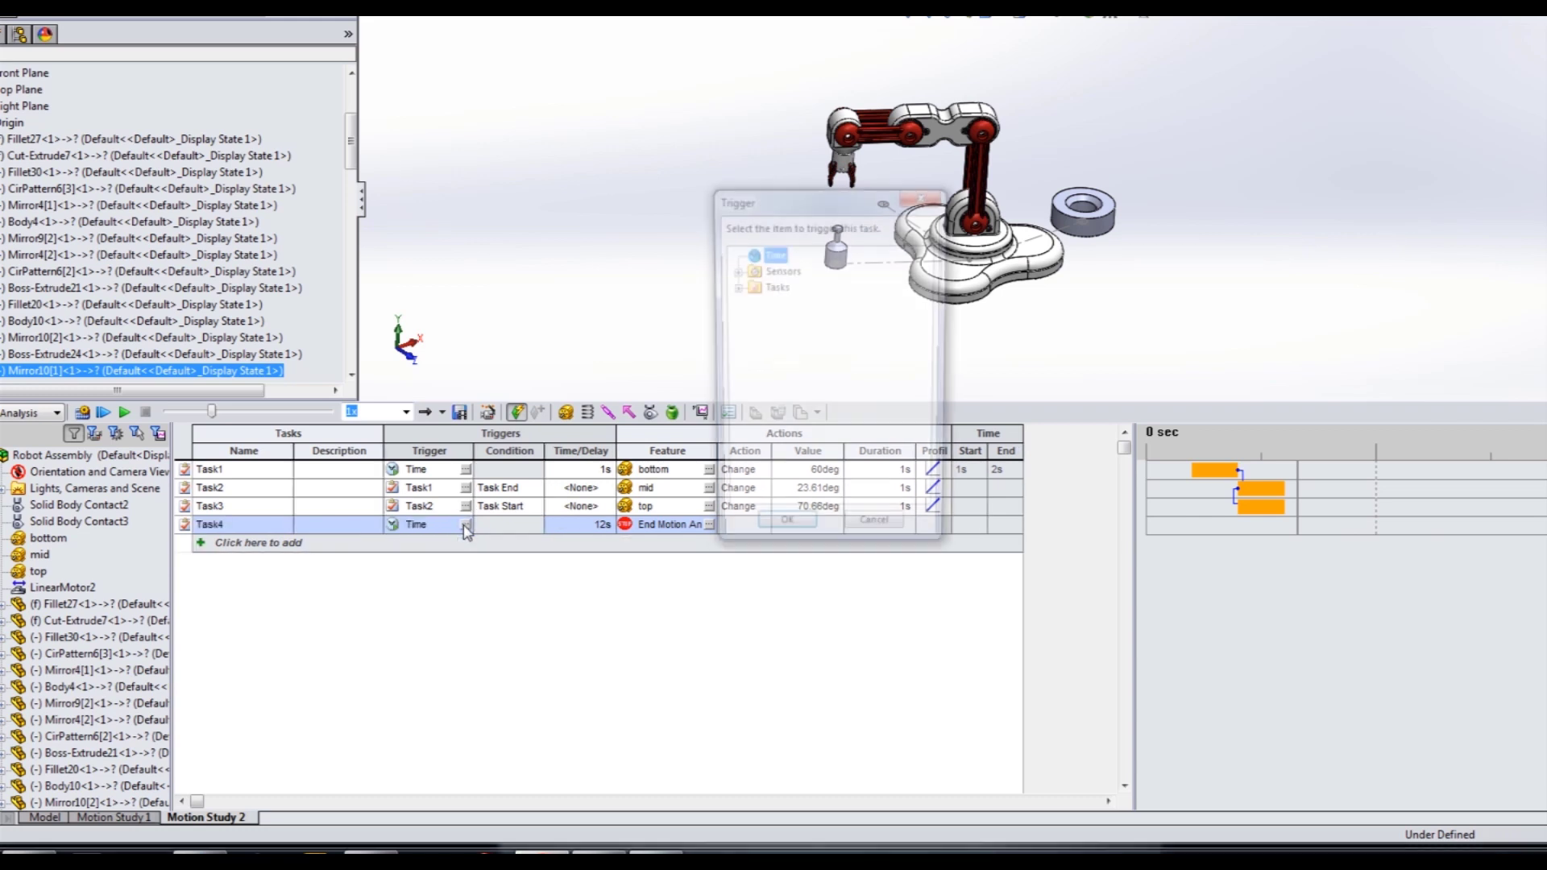
left_click(734, 286)
left_click(792, 336)
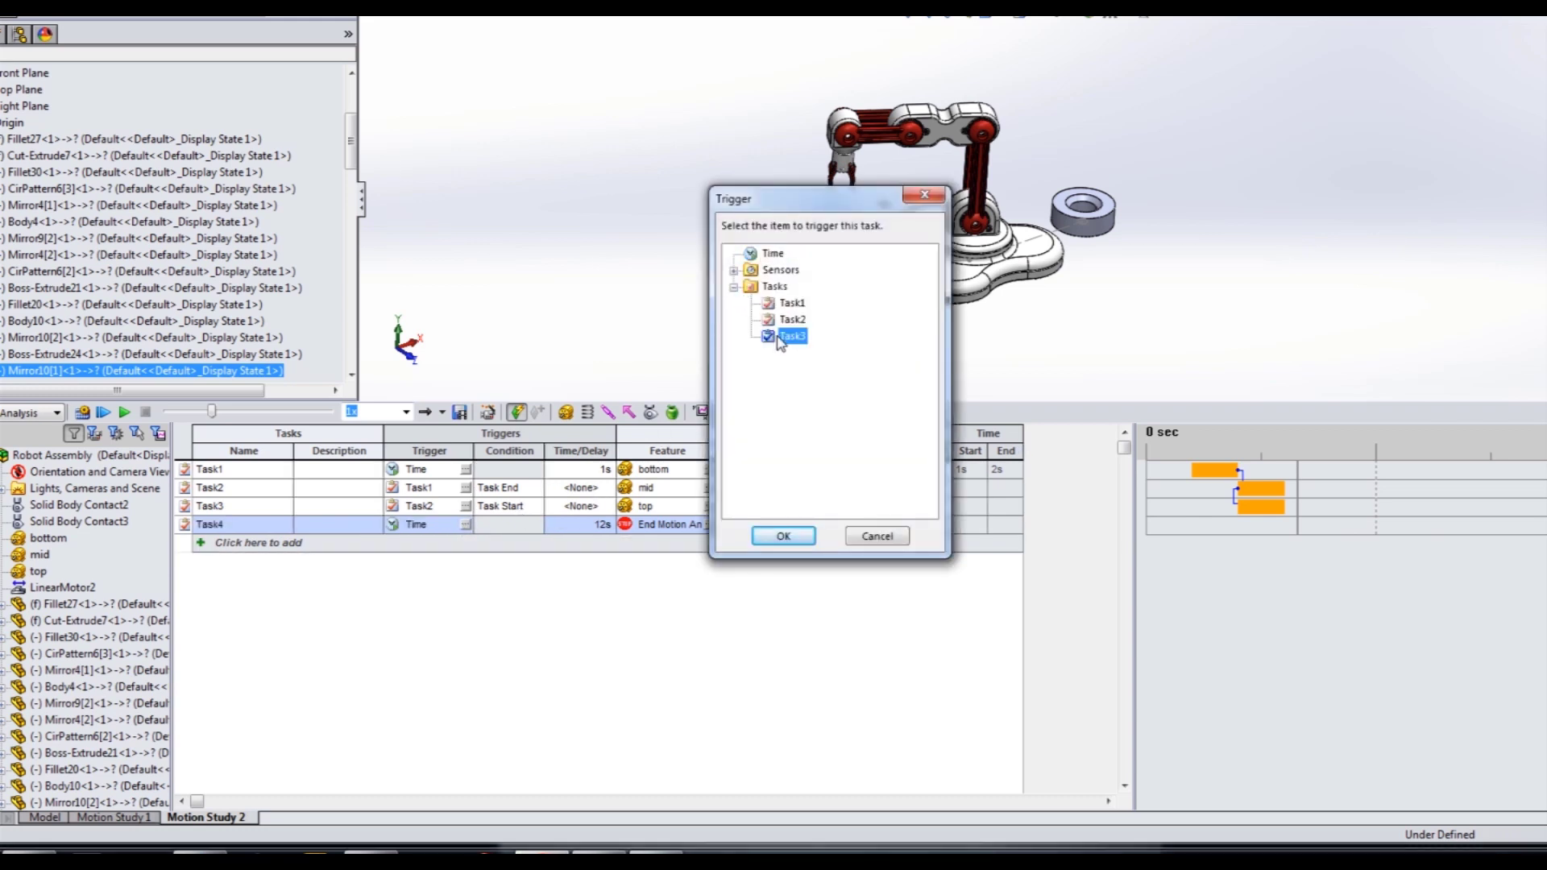
left_click(785, 537)
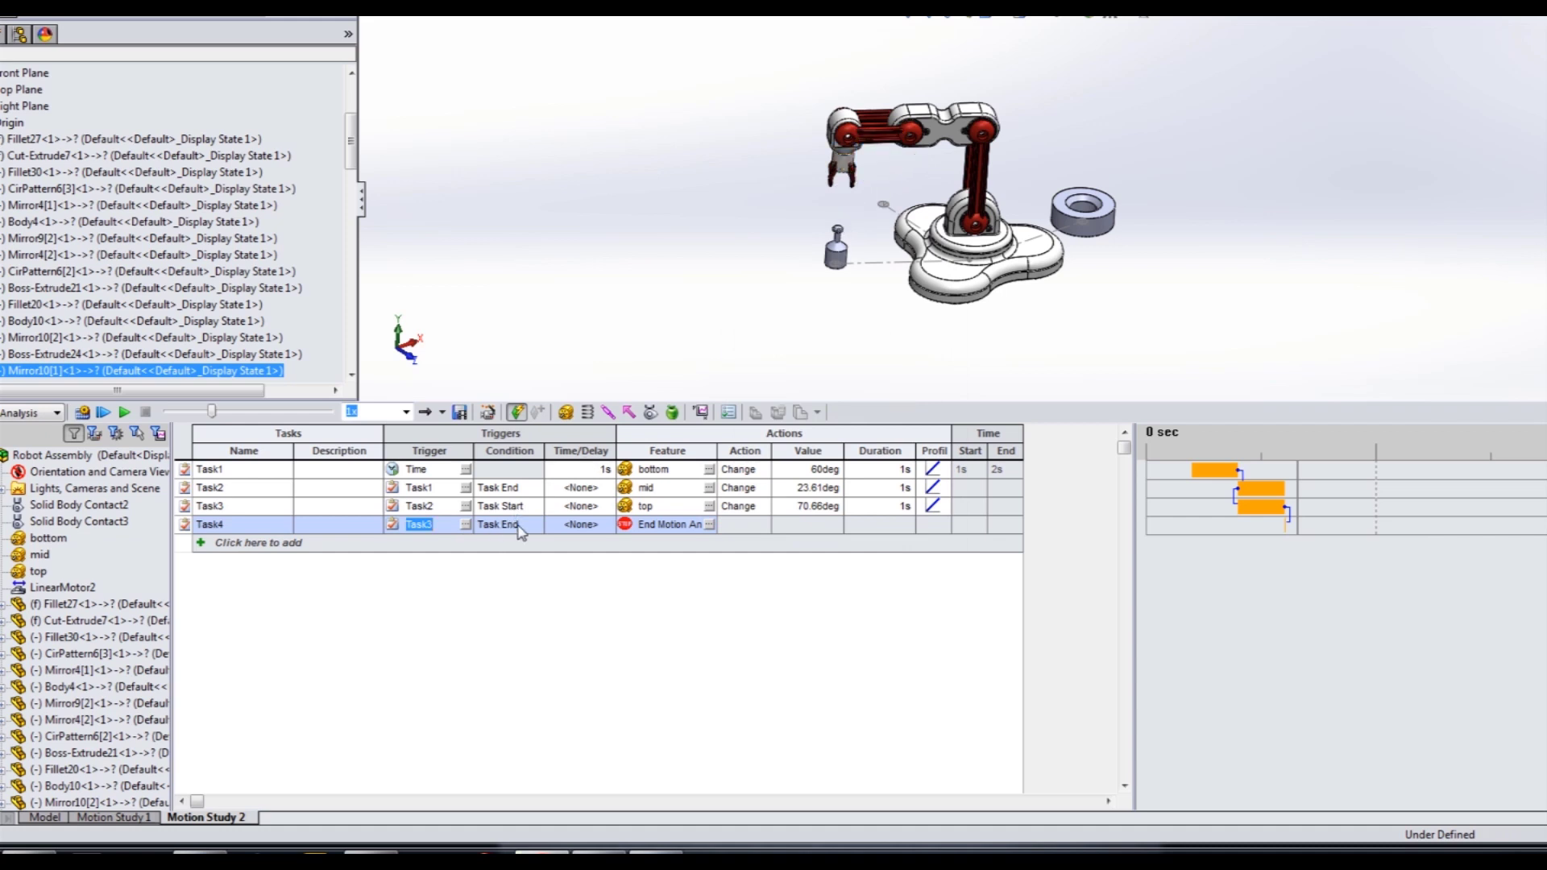
Assign LinearMotor2 as the action feature of Task4.
left_click(709, 525)
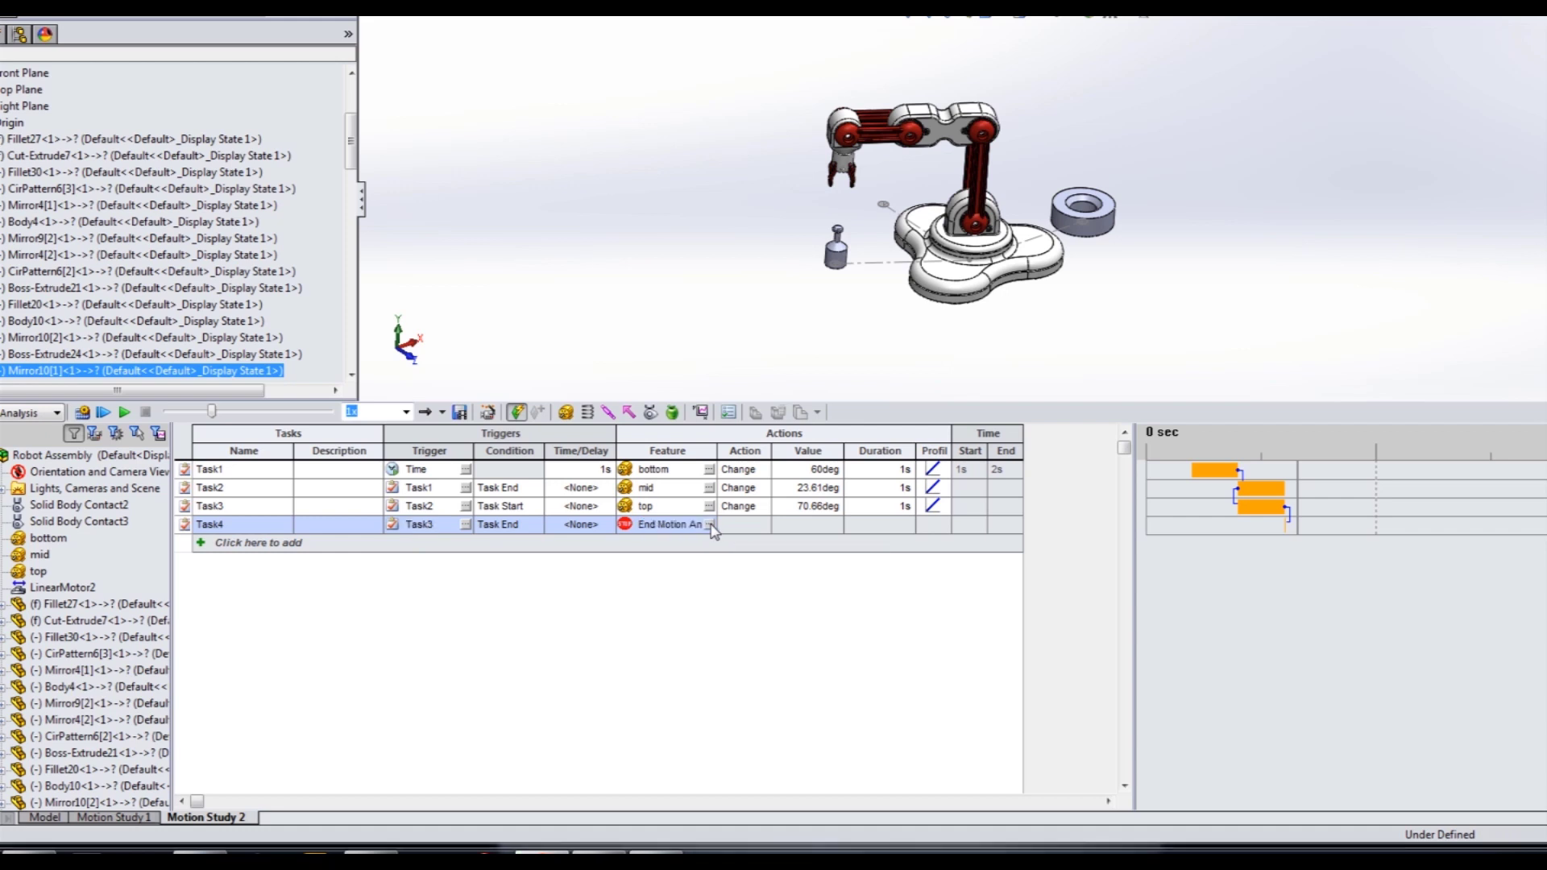
left_click(733, 270)
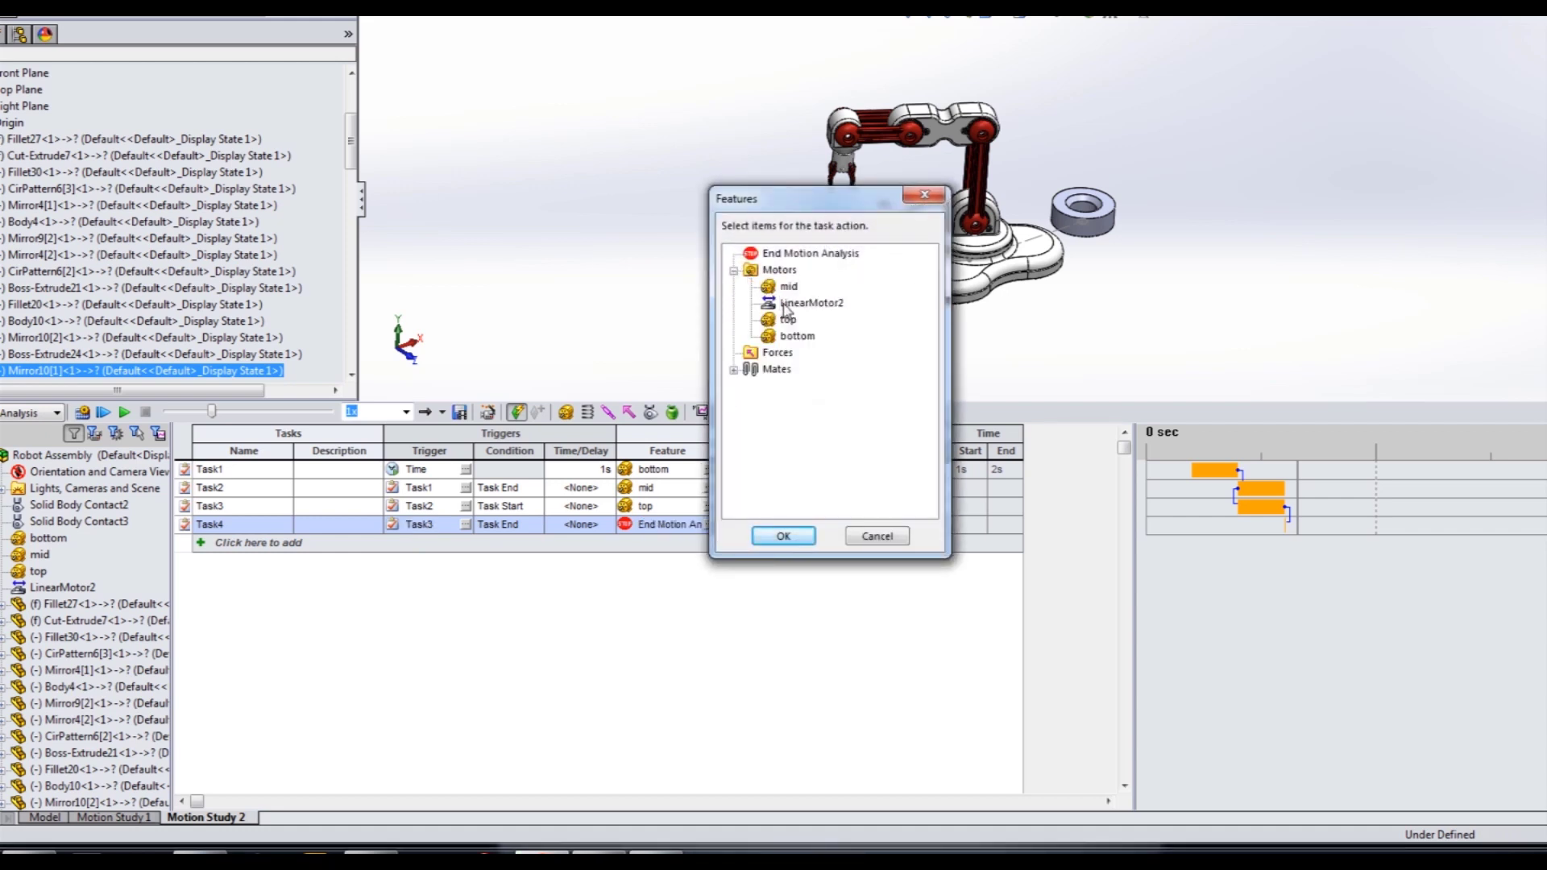
left_click(798, 303)
left_click(785, 536)
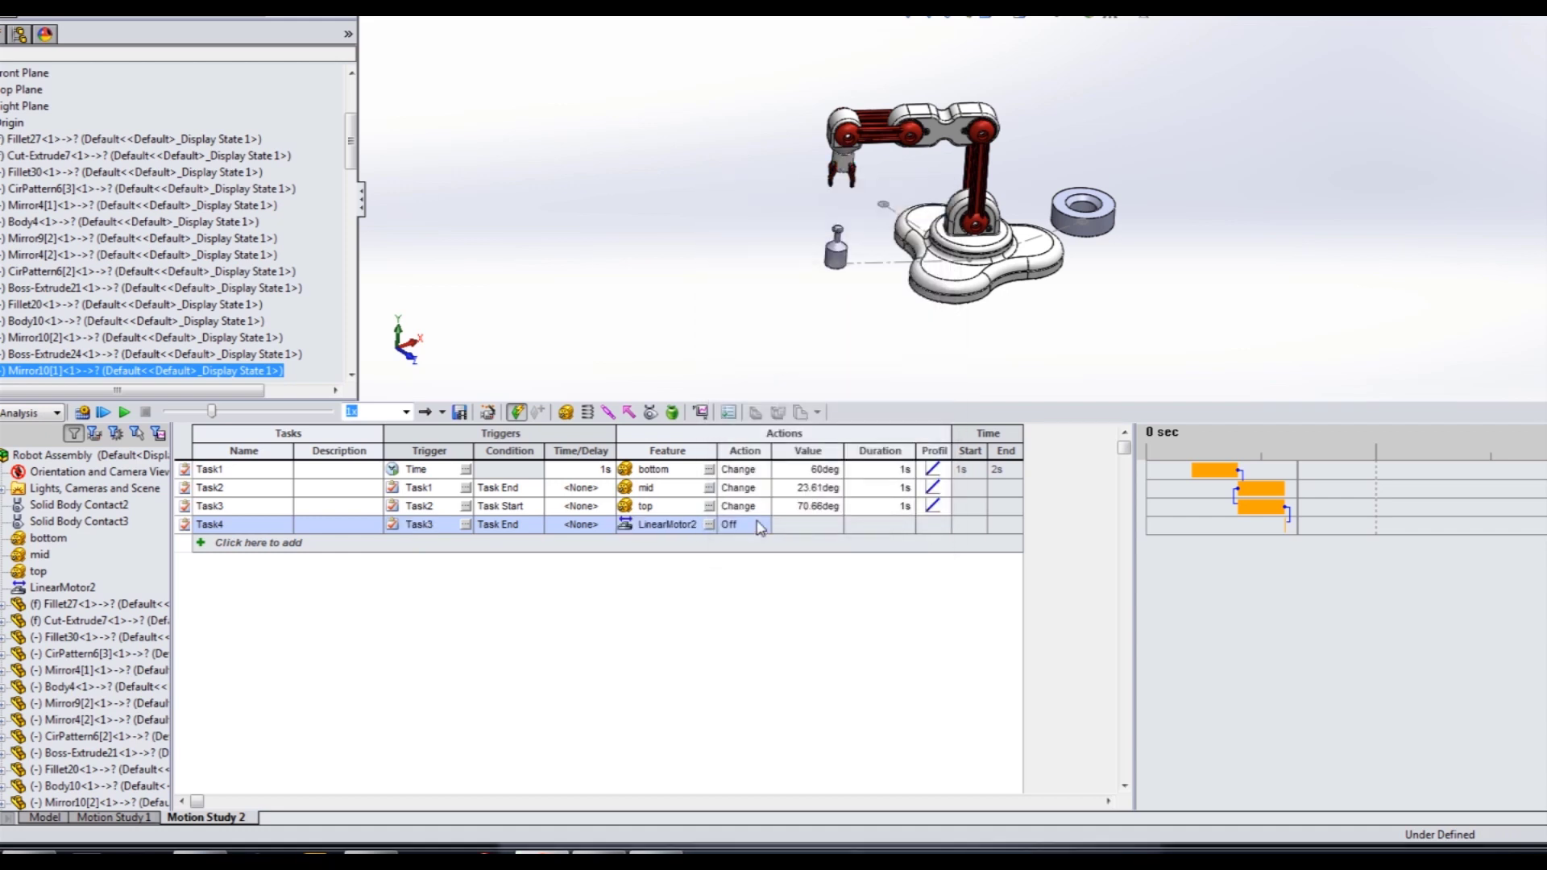
Make Task4 change LinearMotor2 by -0.15 in over a duration of 0.5 s.
left_click(762, 524)
left_click(737, 567)
left_click(827, 525)
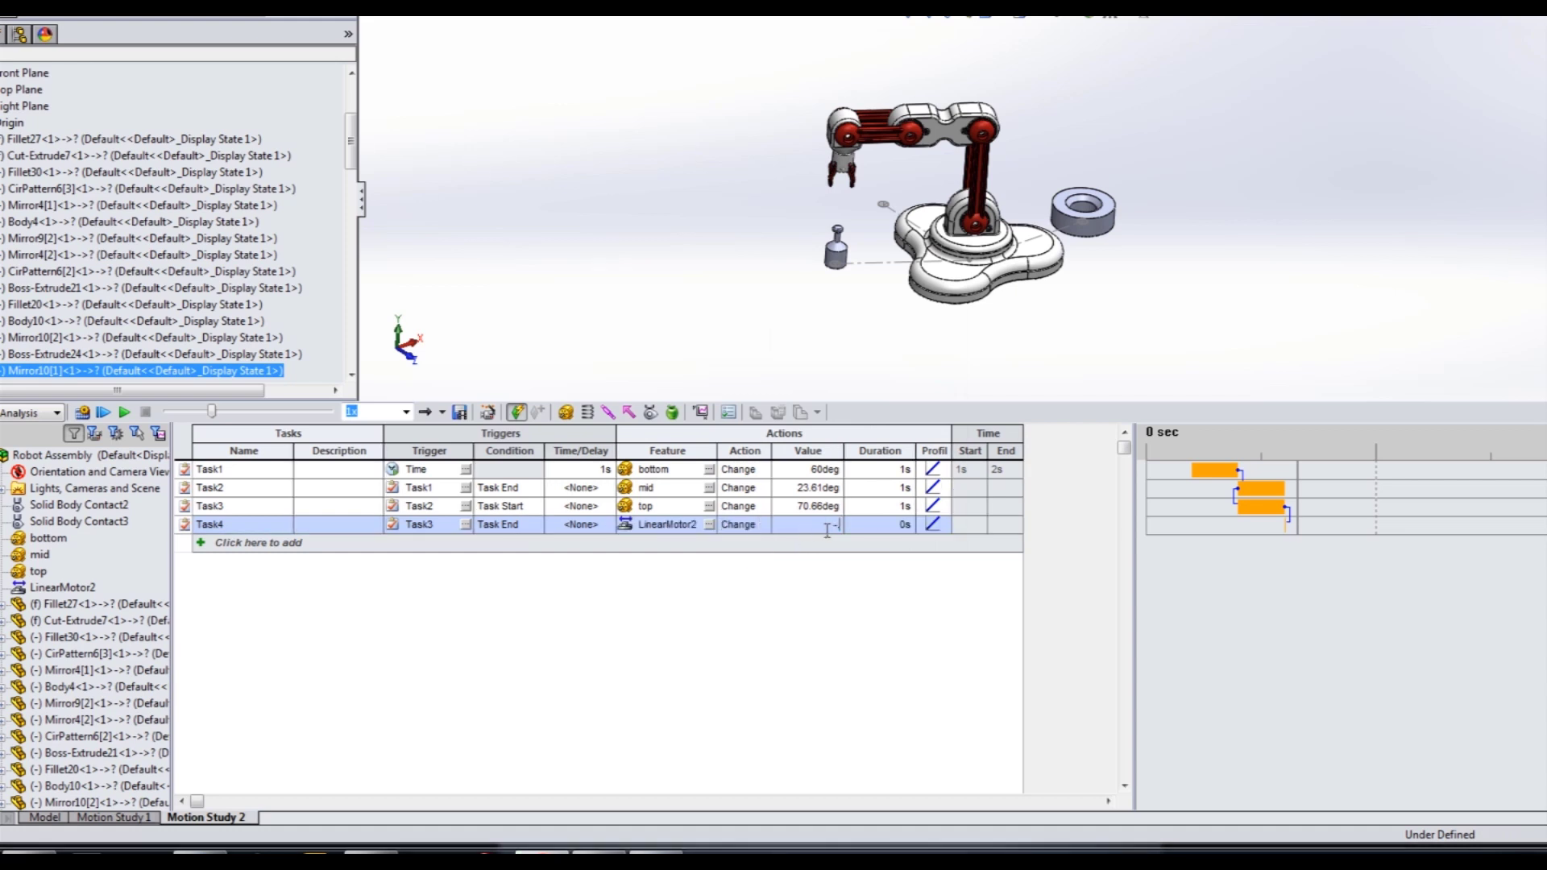
type("-.15")
key("Tab")
type(".5")
key("Tab")
Add a fifth task triggered by the end of Task4.
left_click(232, 545)
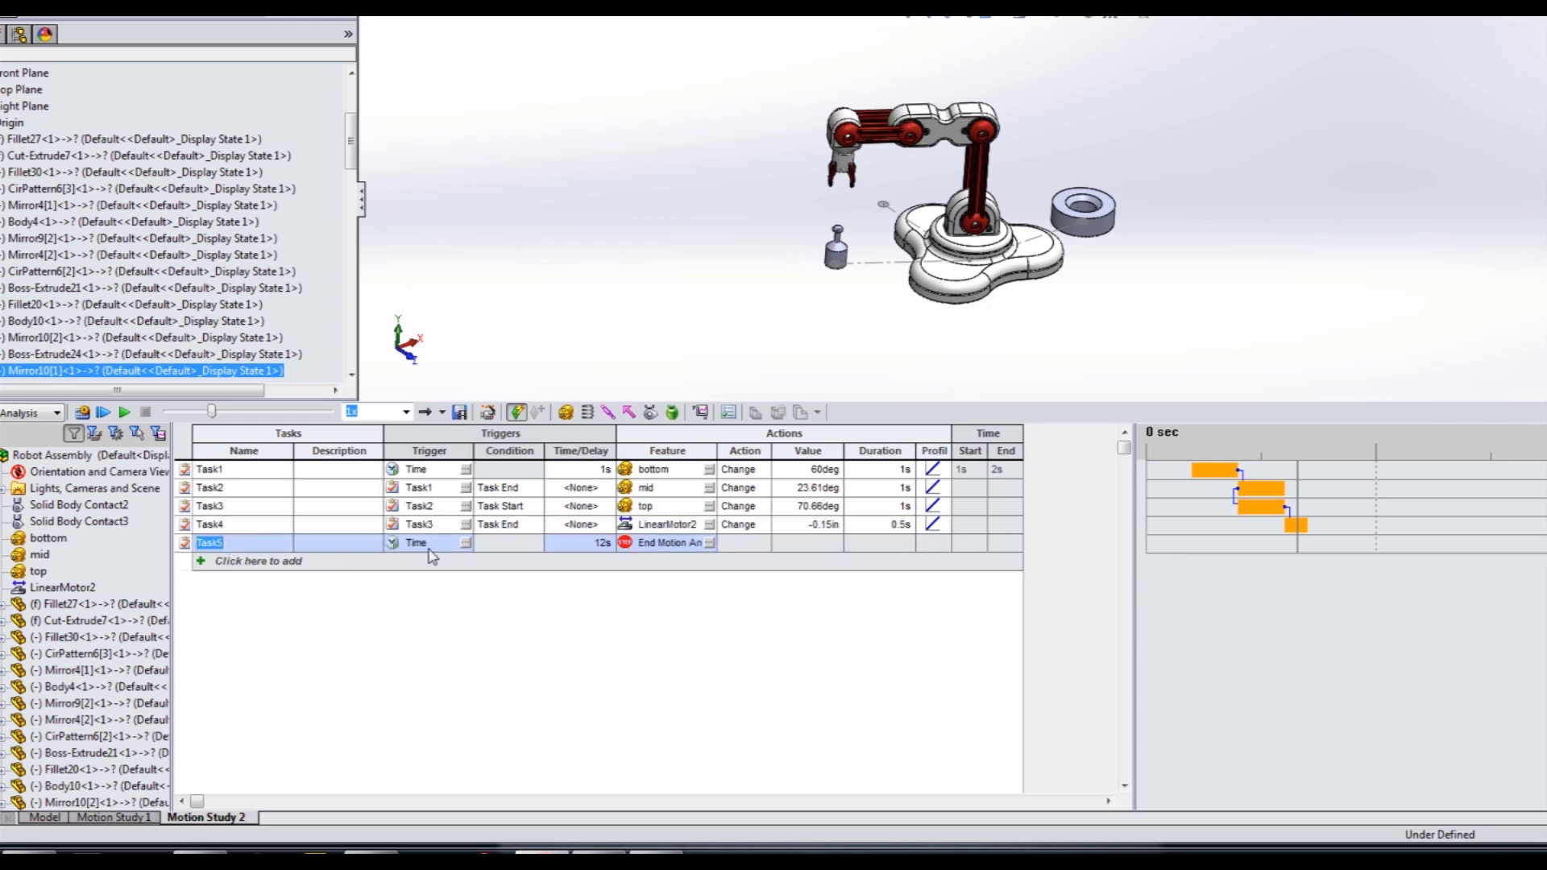
left_click(466, 542)
left_click(733, 287)
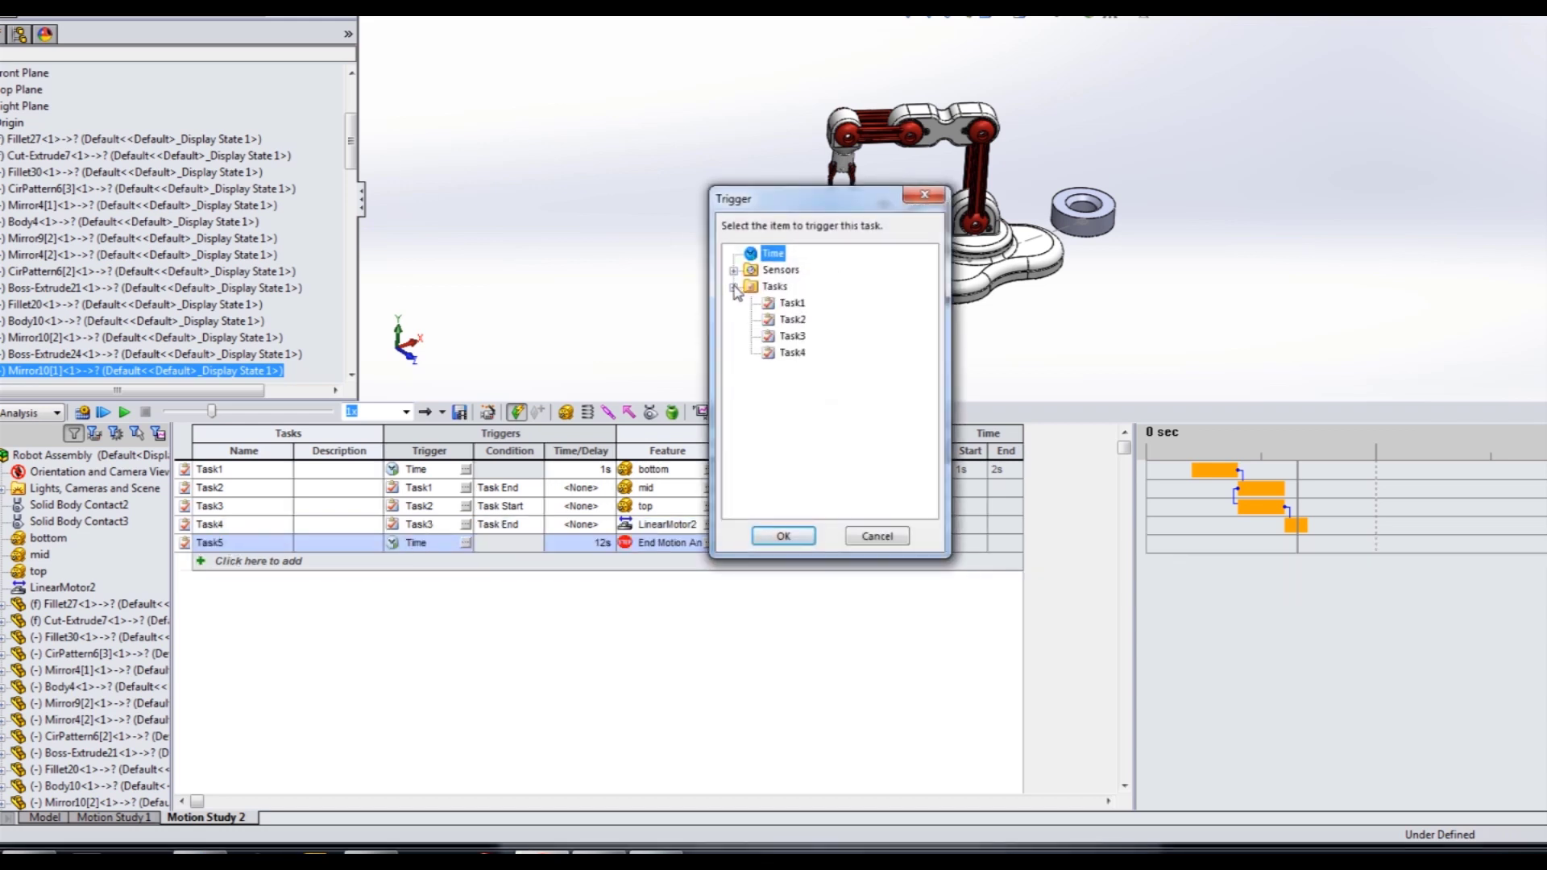
left_click(792, 353)
left_click(784, 536)
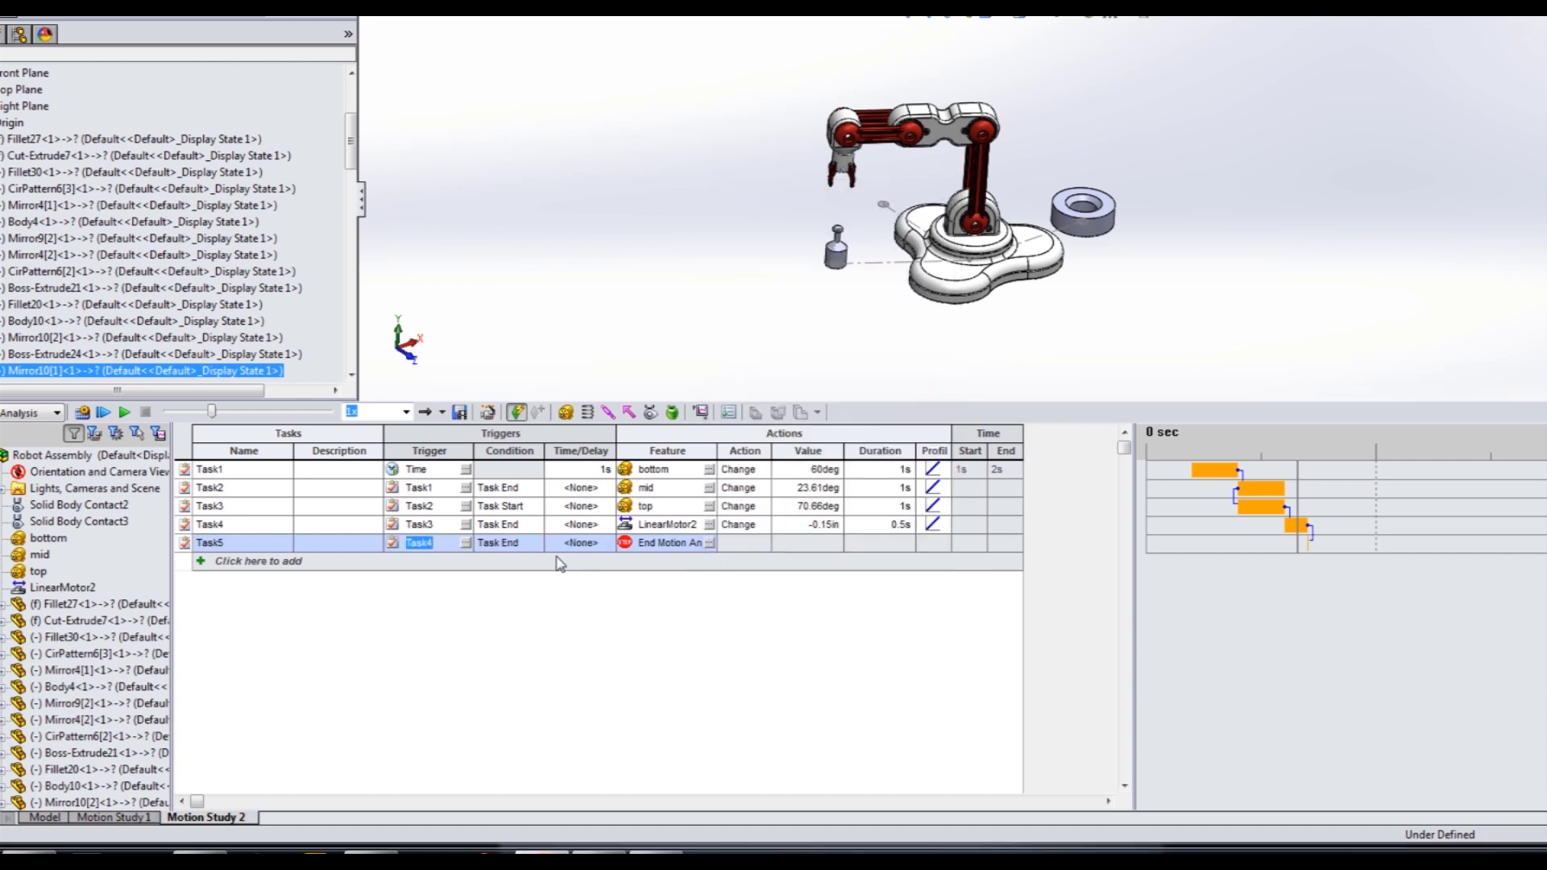
Assign the top motor as the action feature of Task5.
left_click(709, 542)
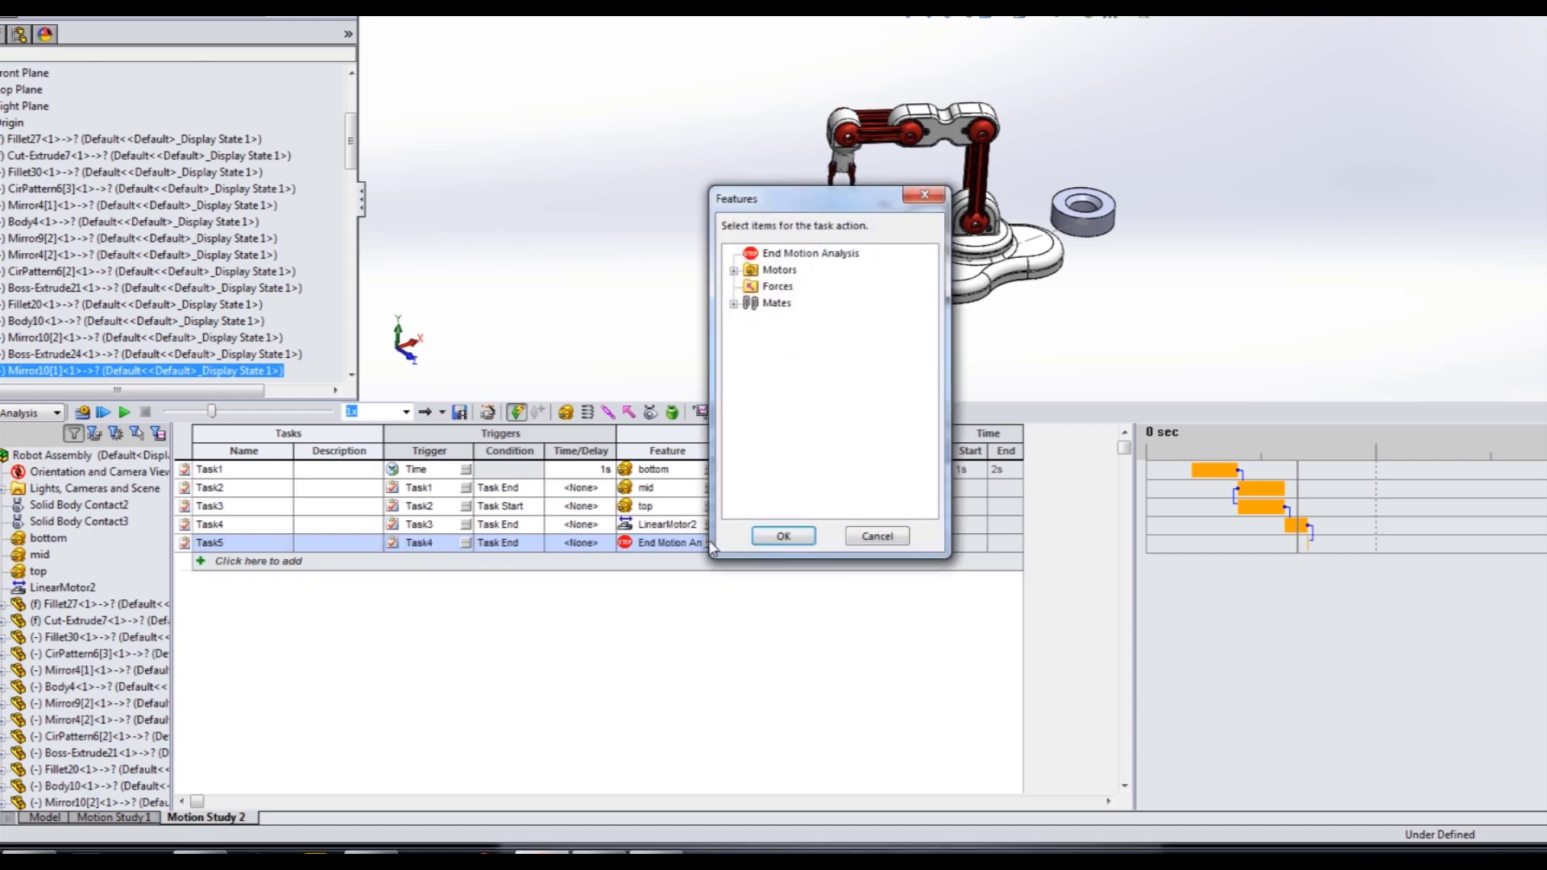
double_click(779, 270)
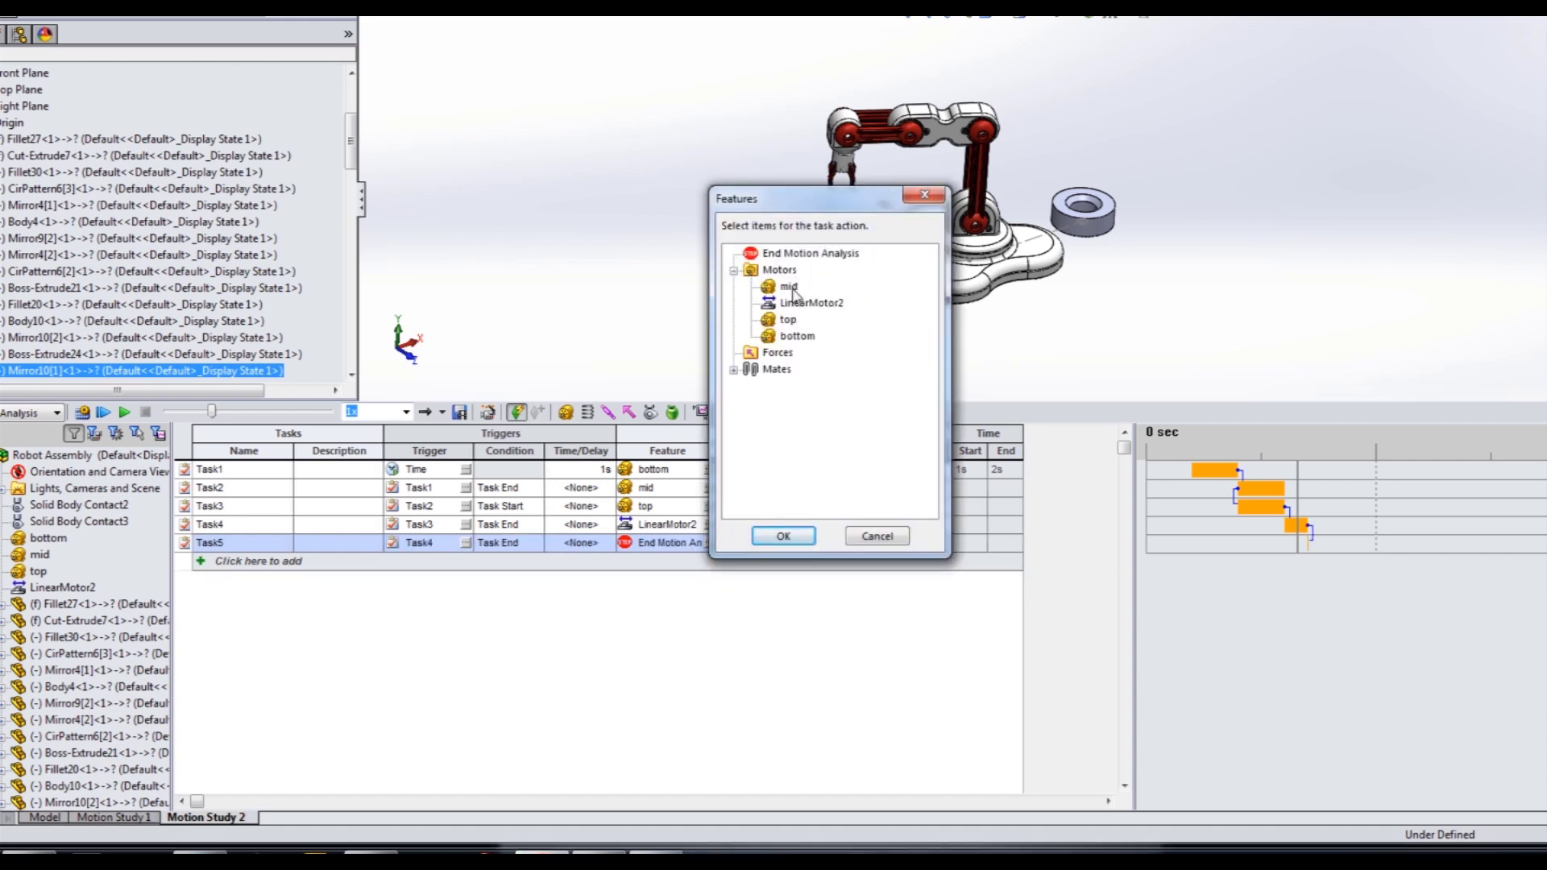
left_click(787, 320)
left_click(783, 535)
Make Task5 change the top motor by -70.66 degrees over a duration of 1 s.
left_click(762, 544)
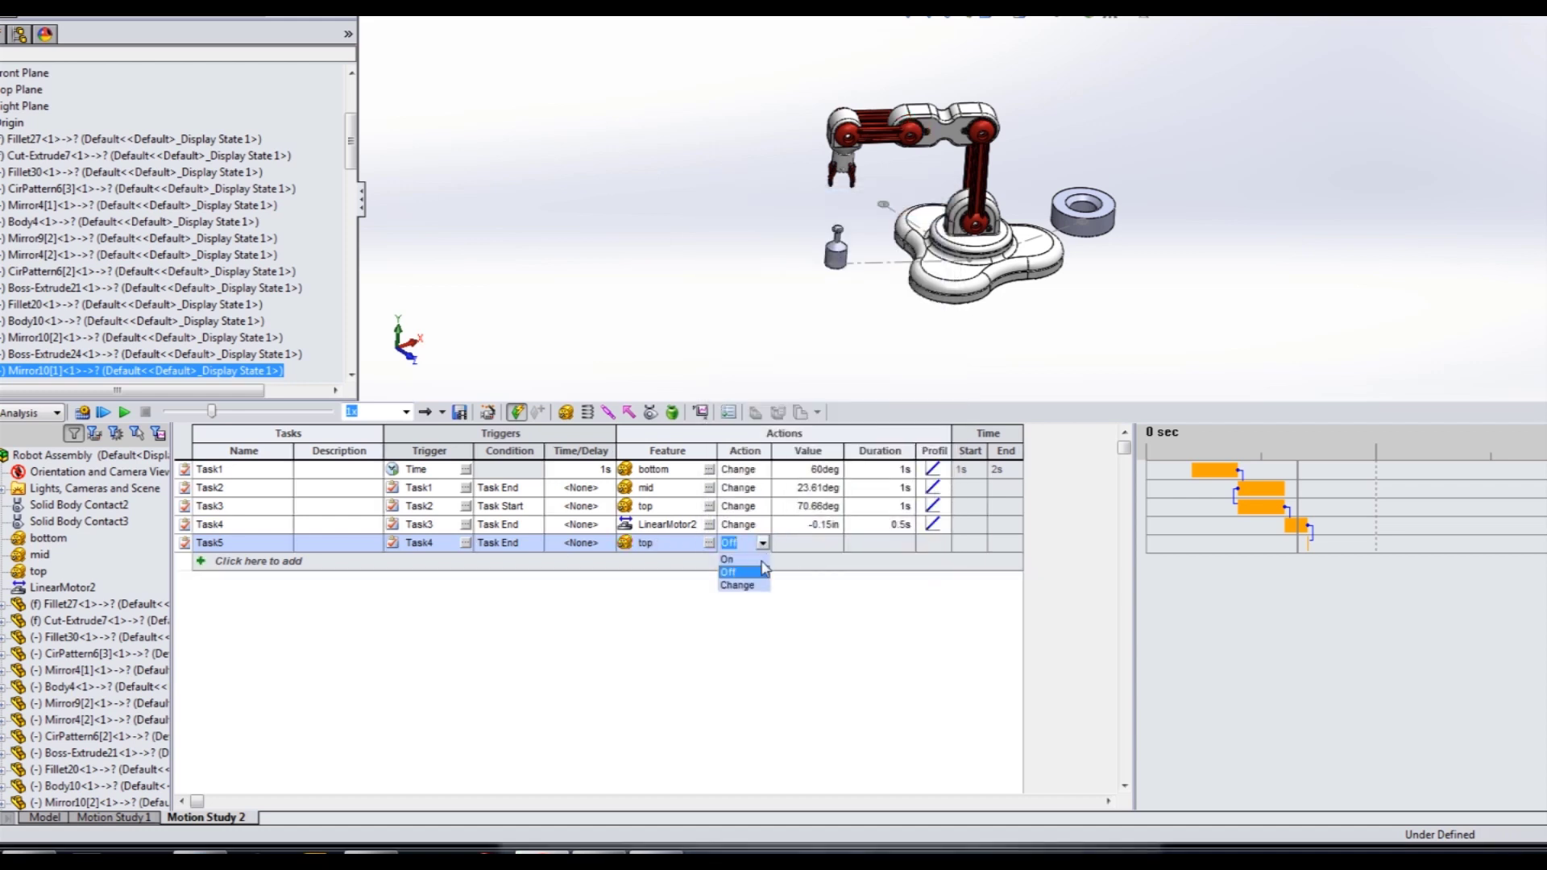
left_click(737, 585)
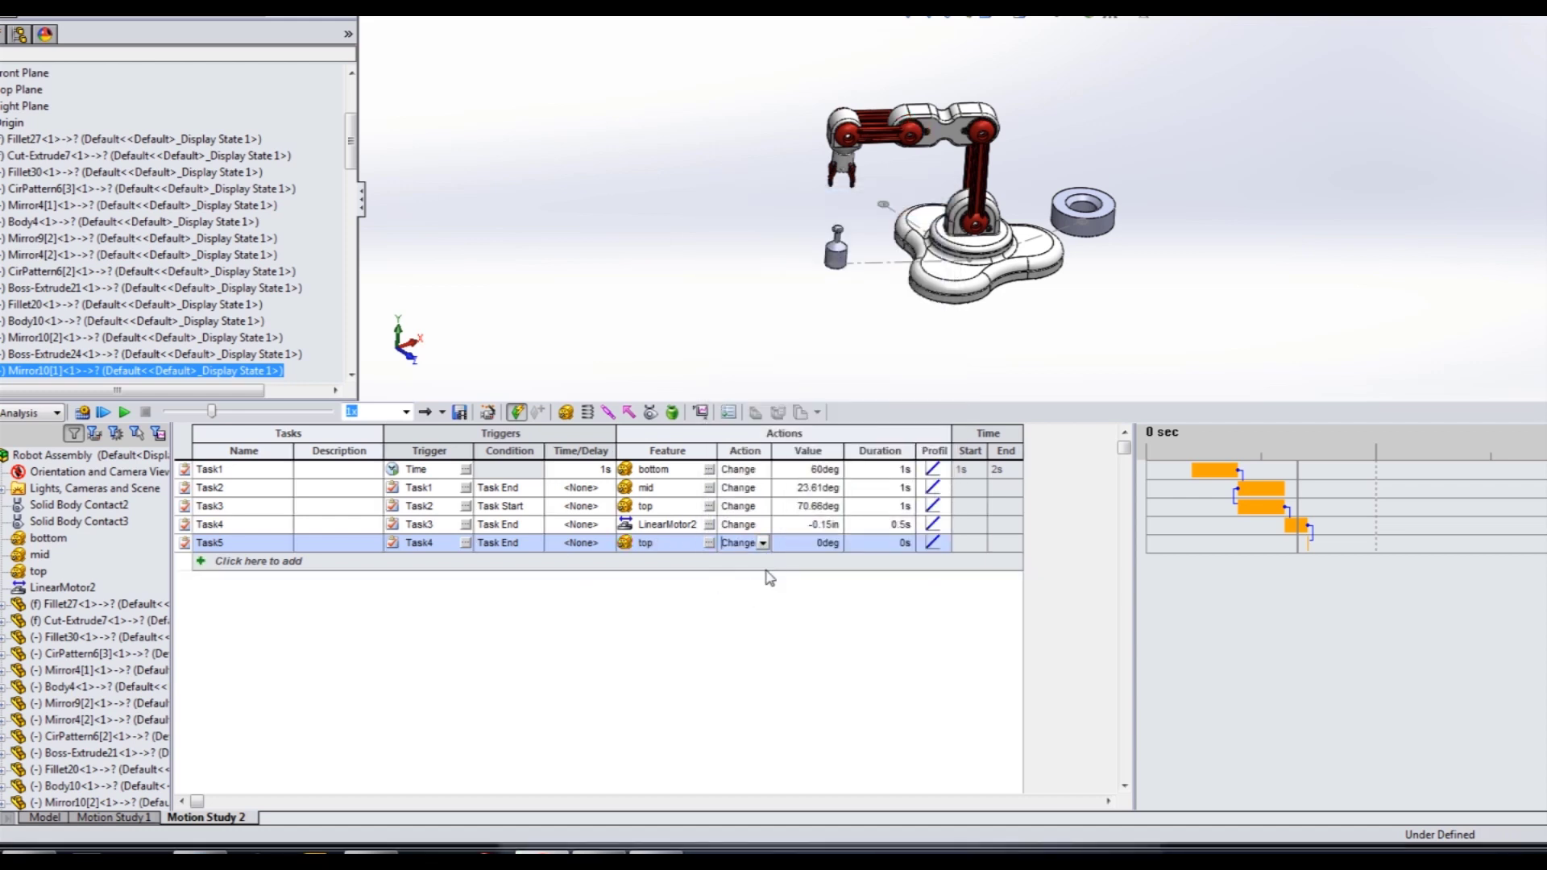
left_click(820, 545)
type("-70.66")
key("Tab")
type("1")
key("Tab")
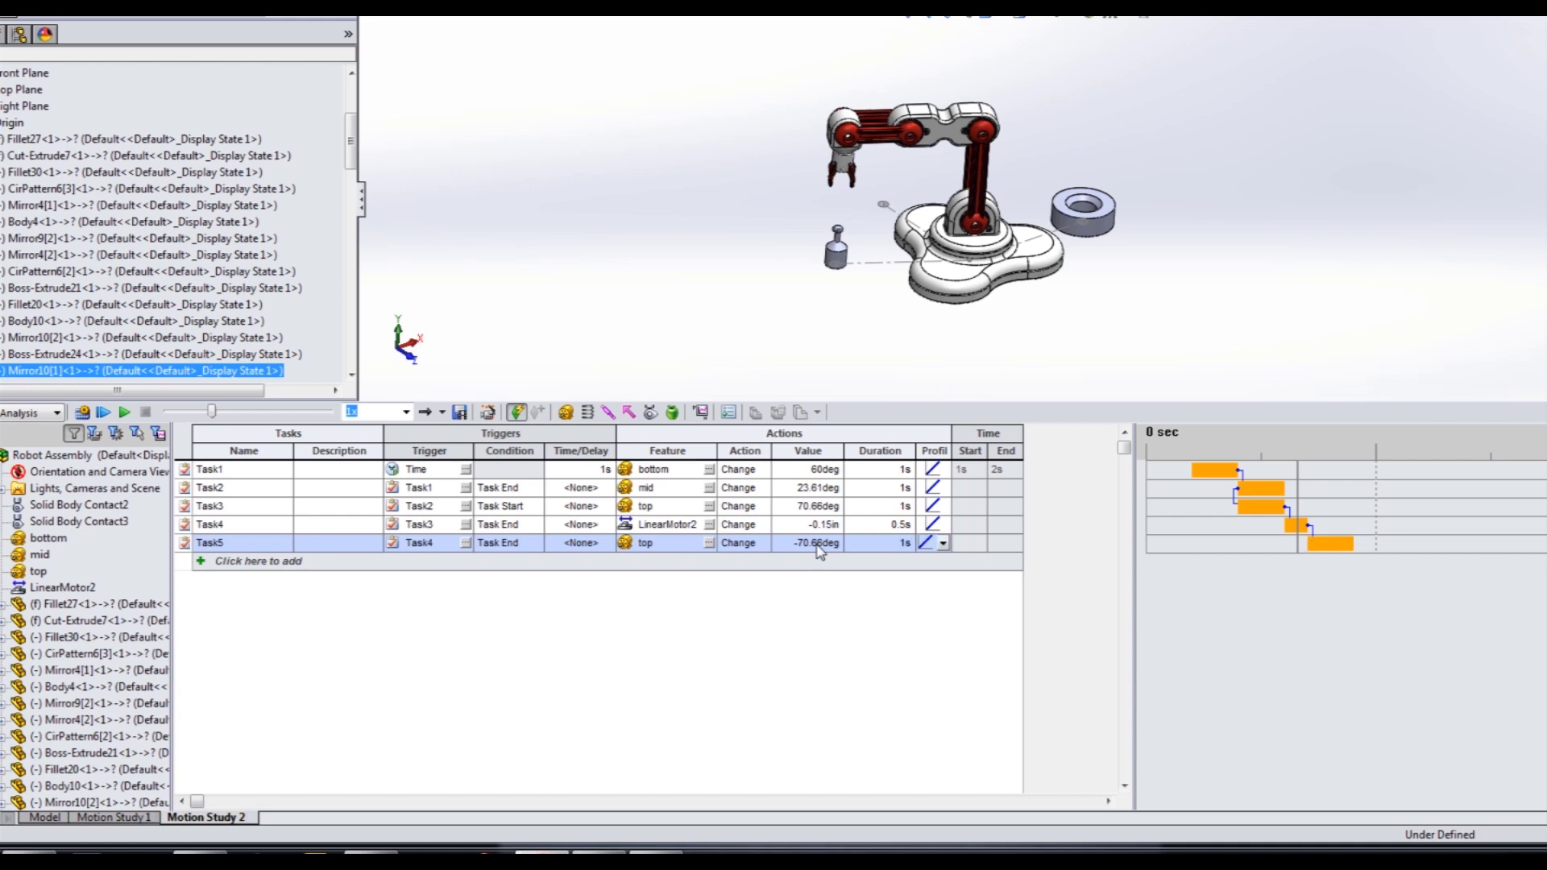
Add a sixth task triggered by Task5 with the Task Start condition.
left_click(287, 567)
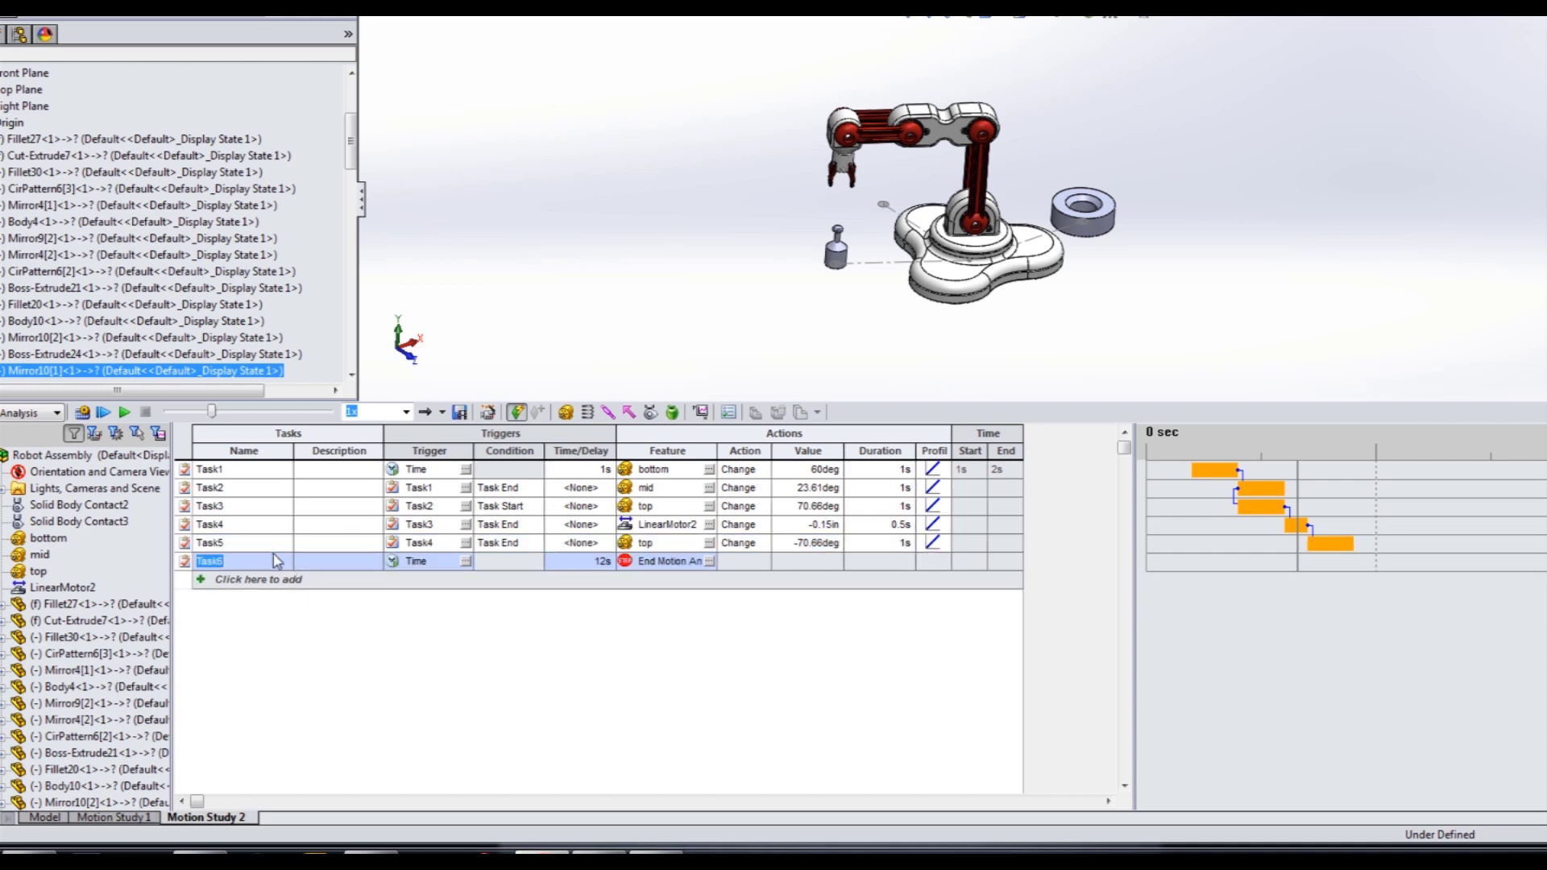
left_click(465, 561)
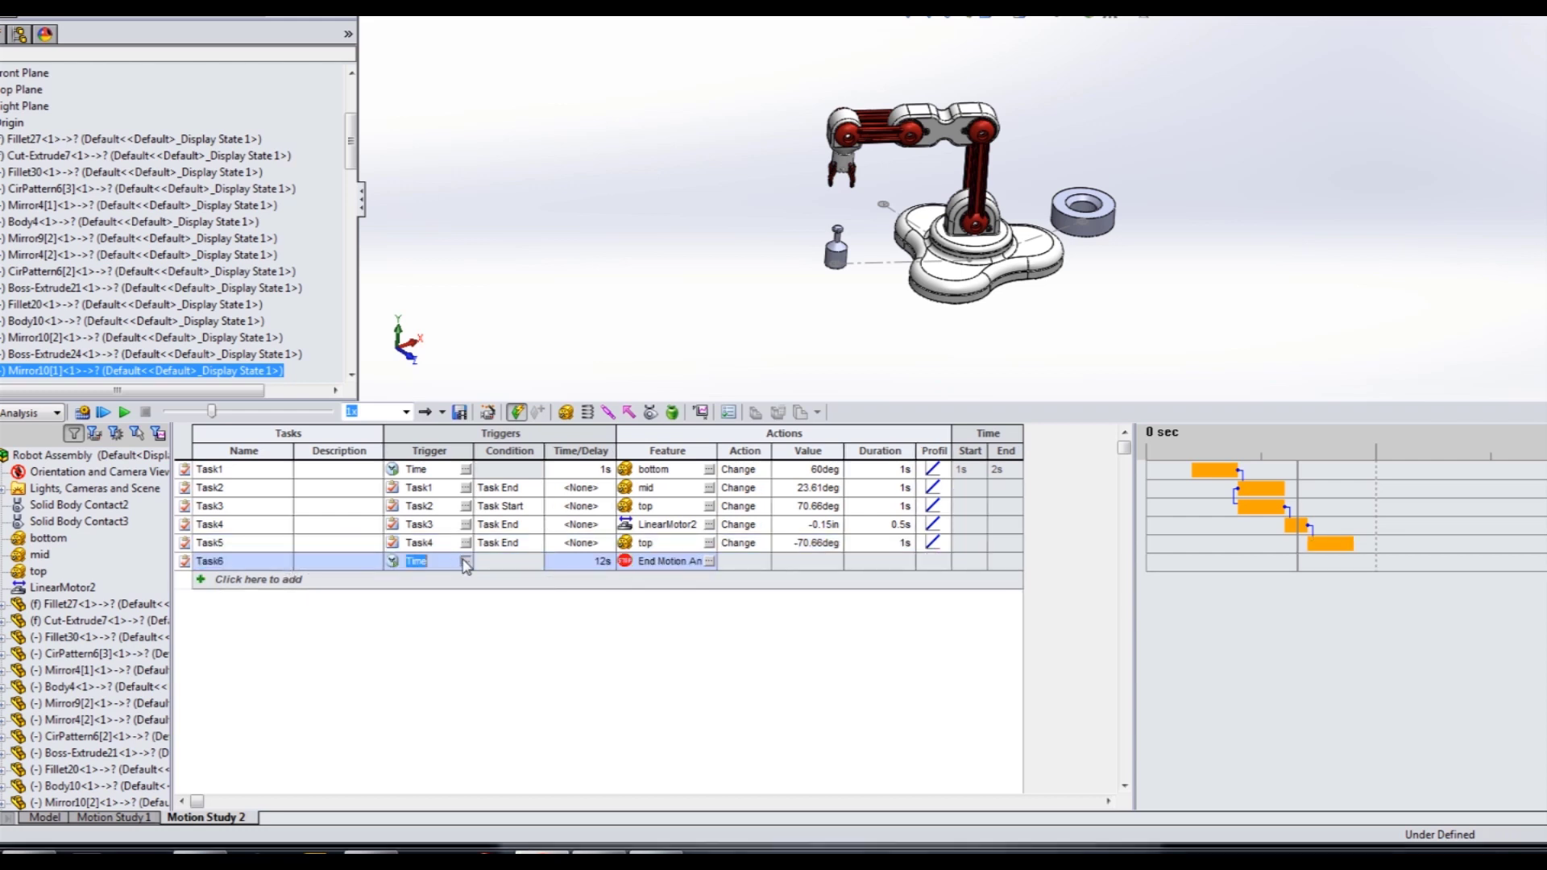
left_click(734, 287)
left_click(783, 369)
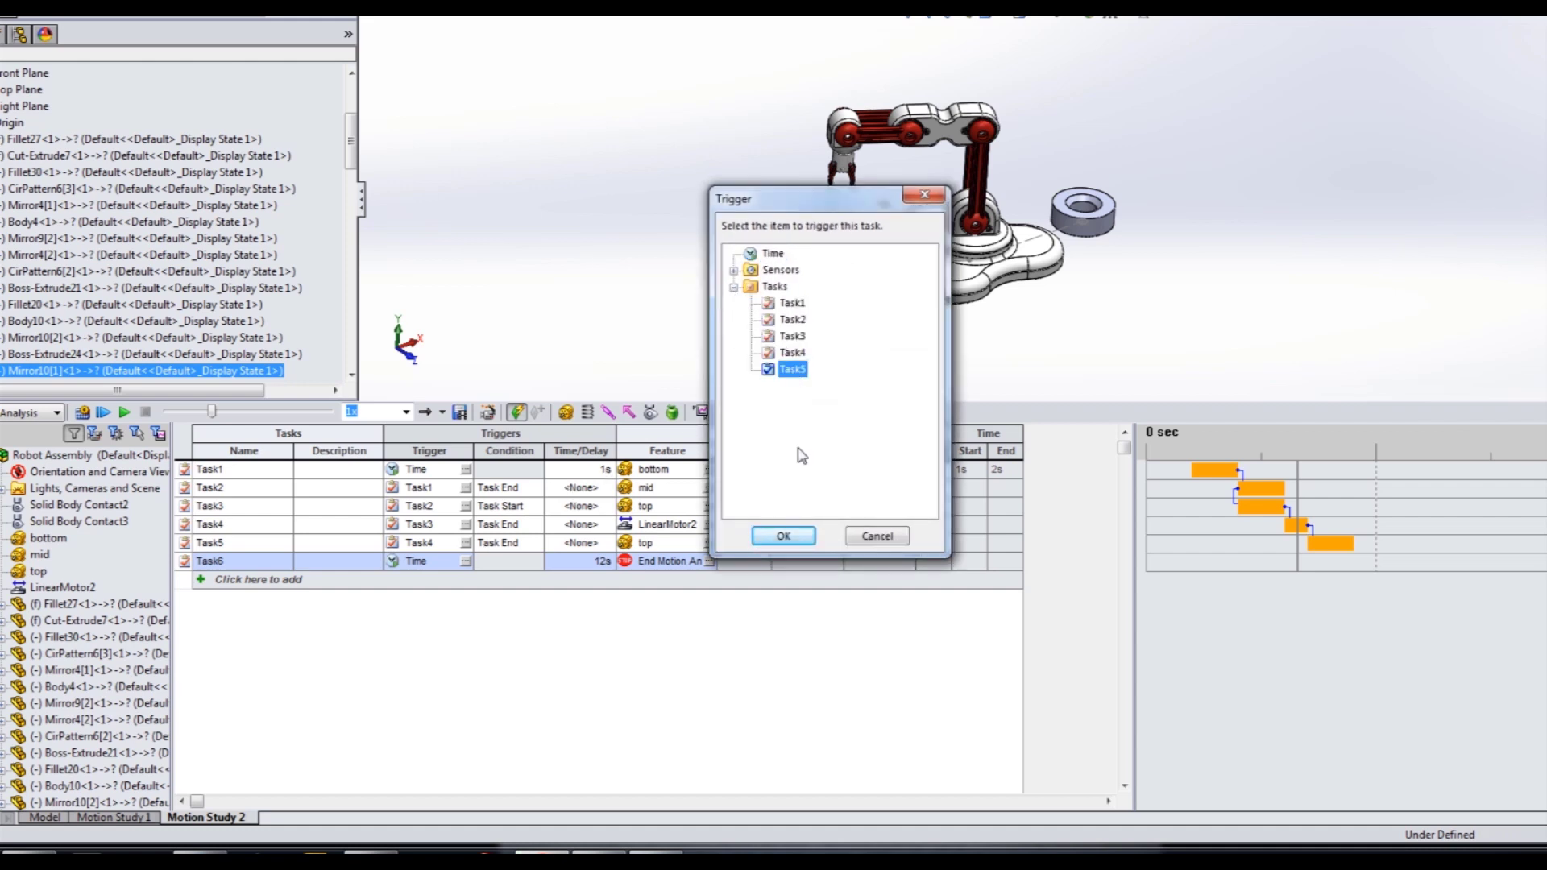
left_click(783, 535)
left_click(536, 562)
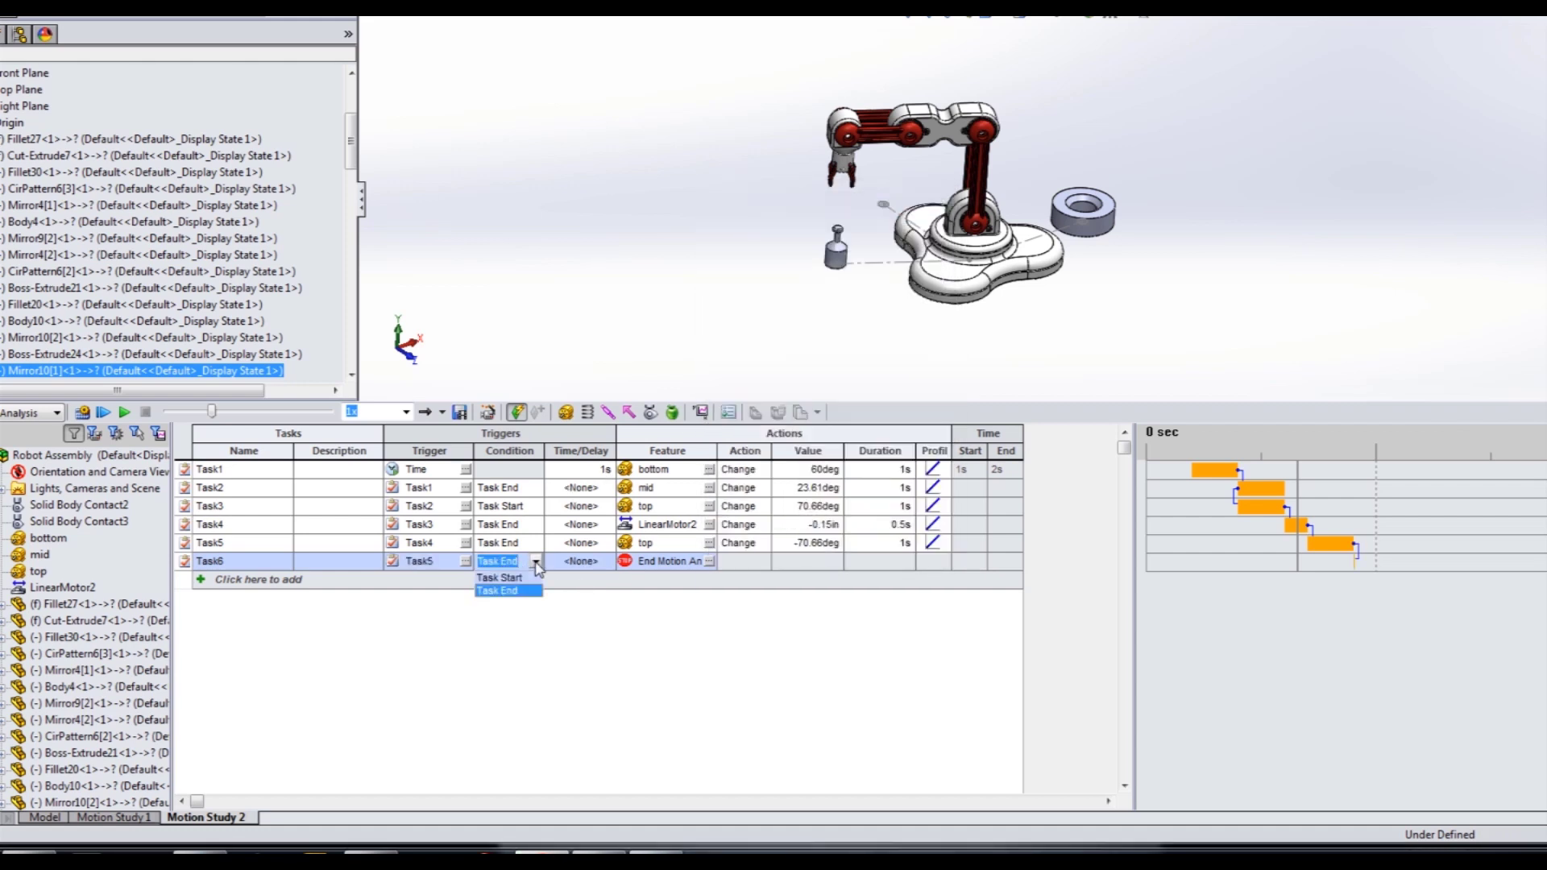
left_click(525, 578)
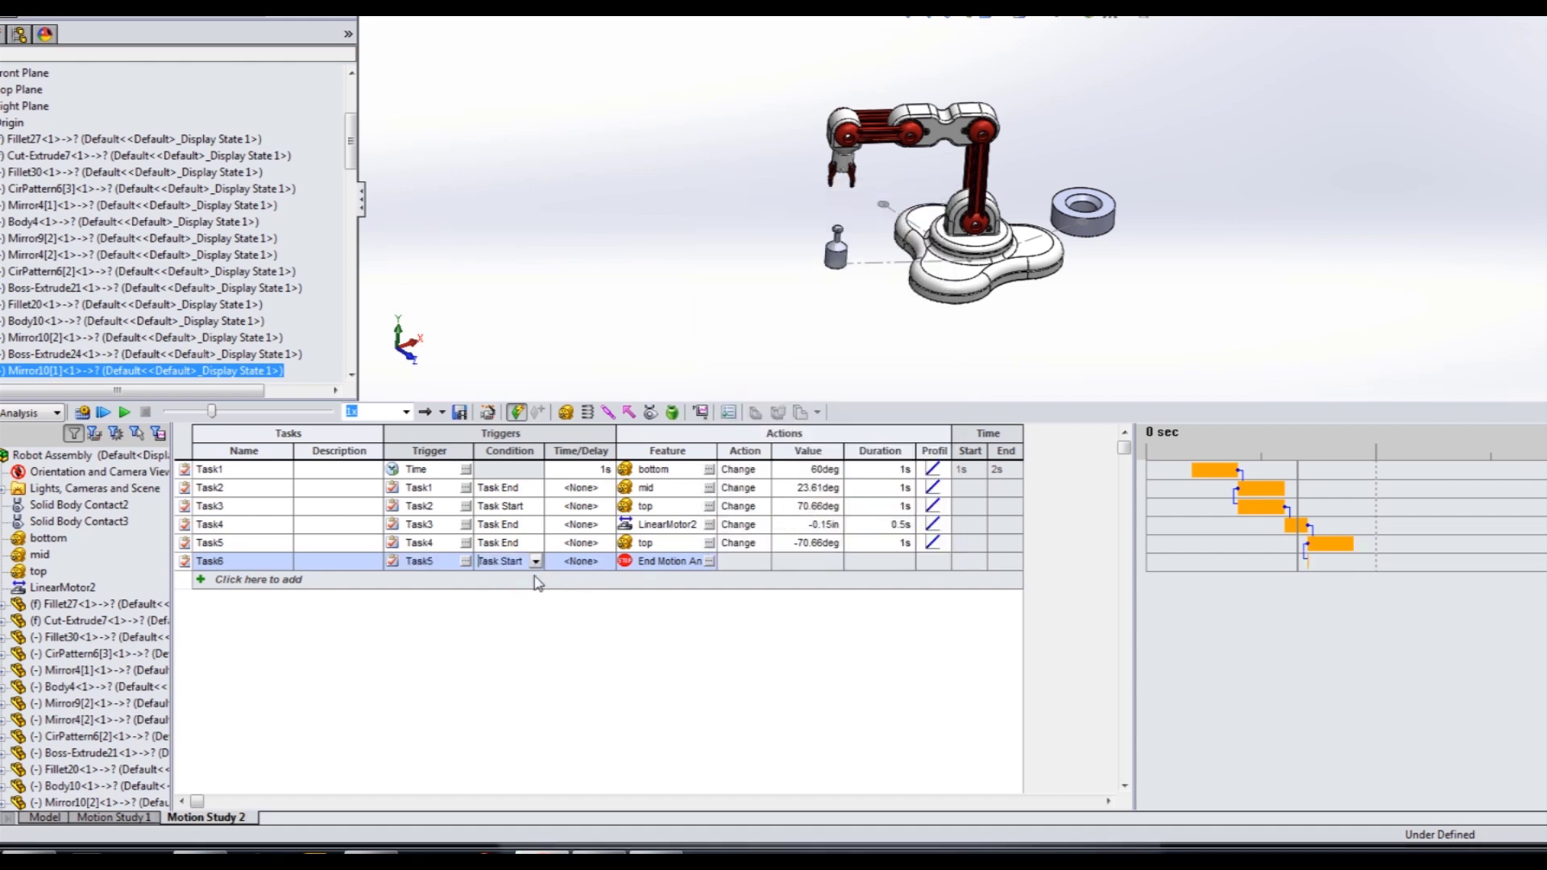
Assign the mid motor as the action feature of Task6.
left_click(709, 561)
left_click(734, 270)
left_click(794, 287)
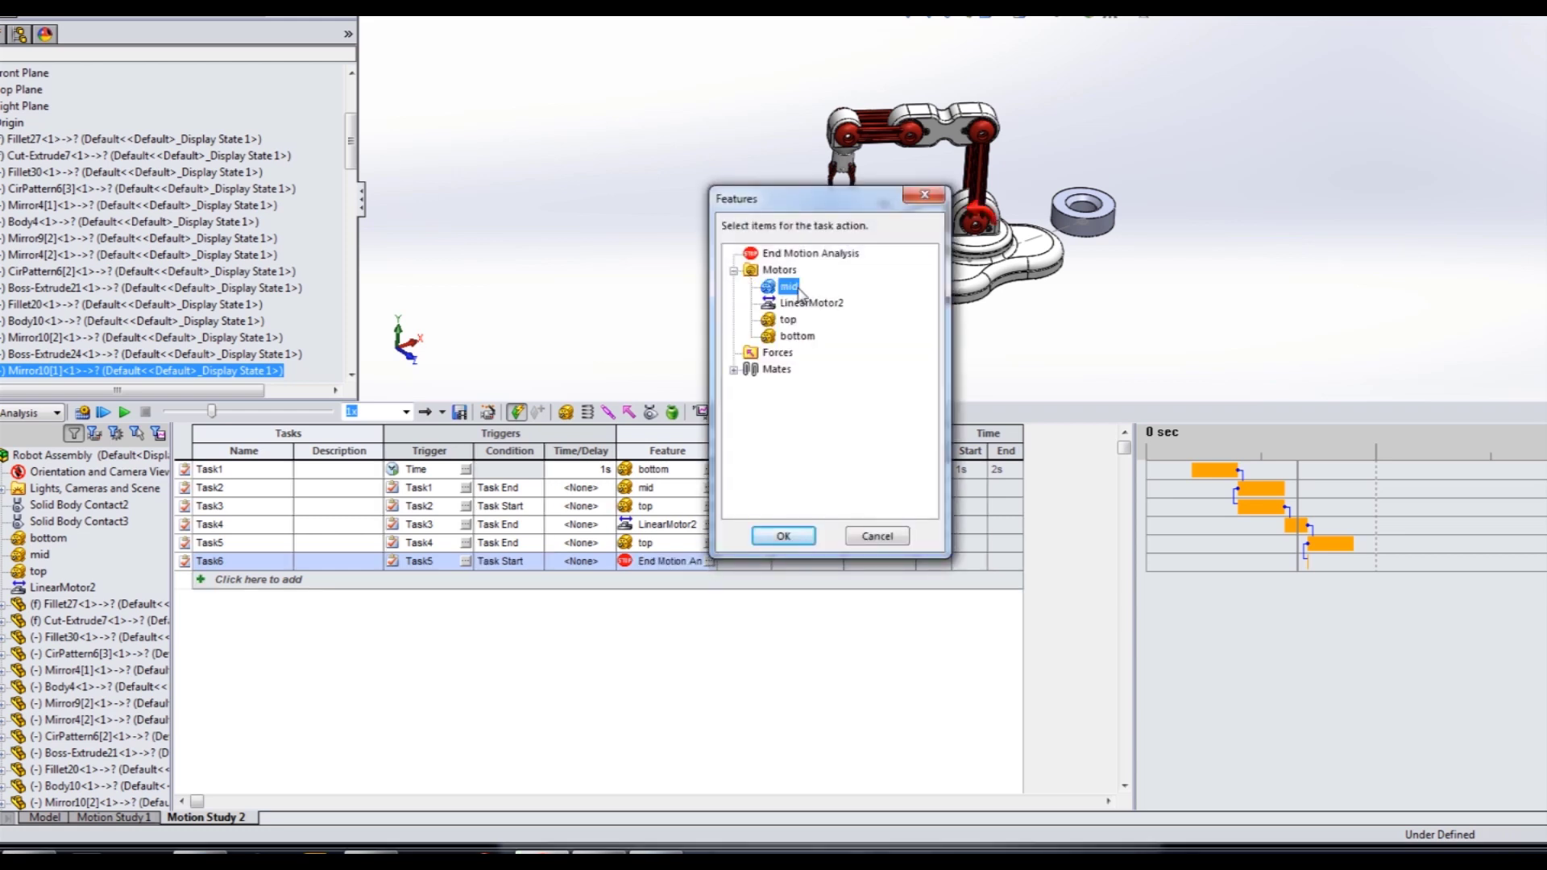
left_click(783, 535)
Make Task6 change the mid motor by -23.61 degrees over a duration of 1 s.
left_click(755, 564)
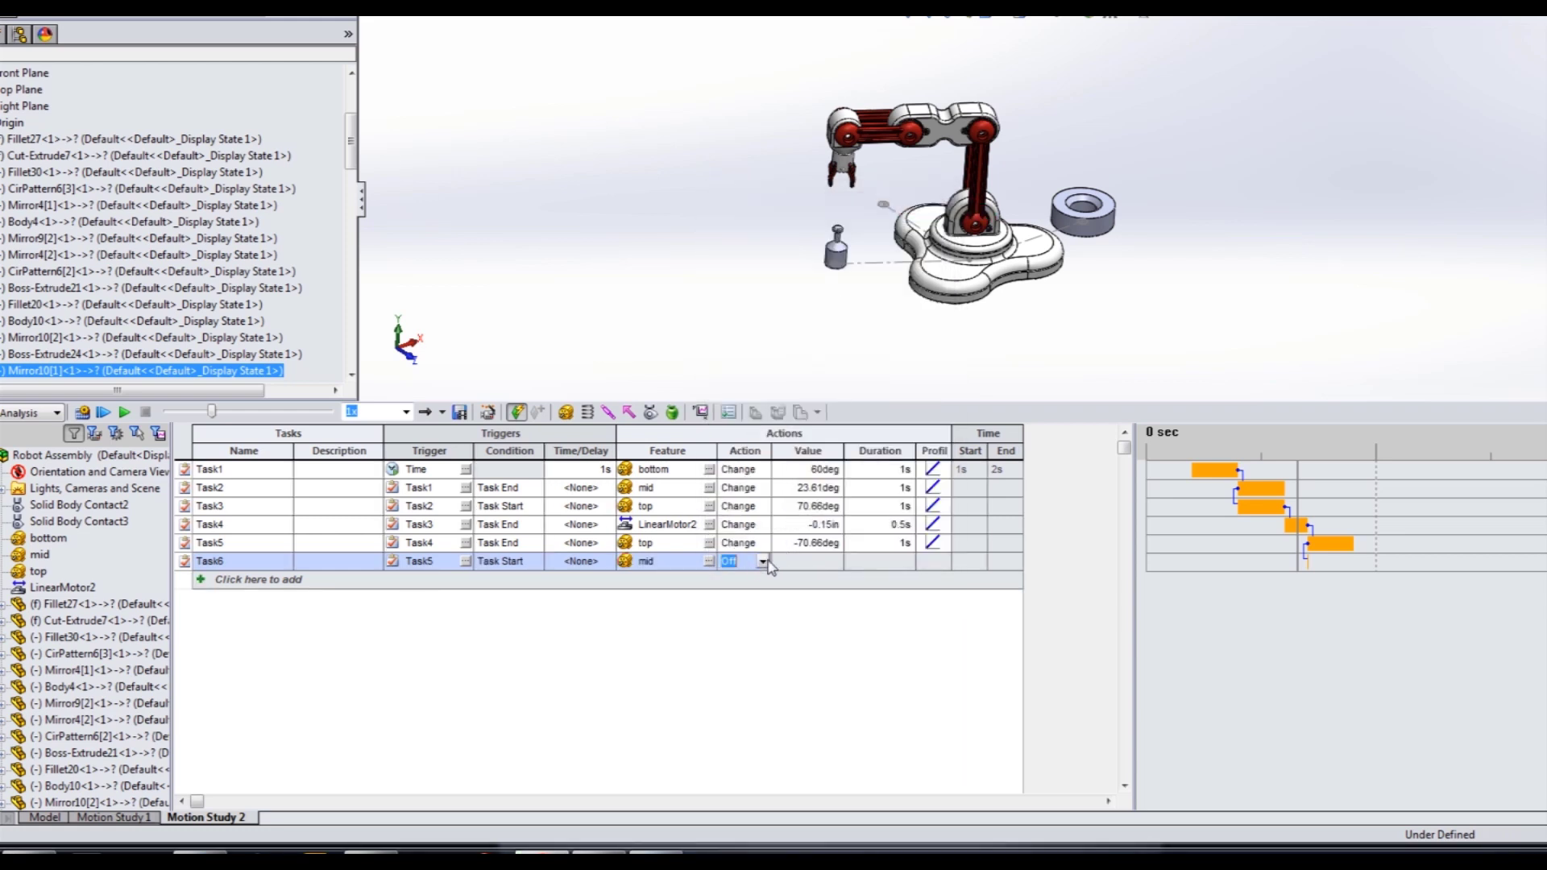
left_click(736, 604)
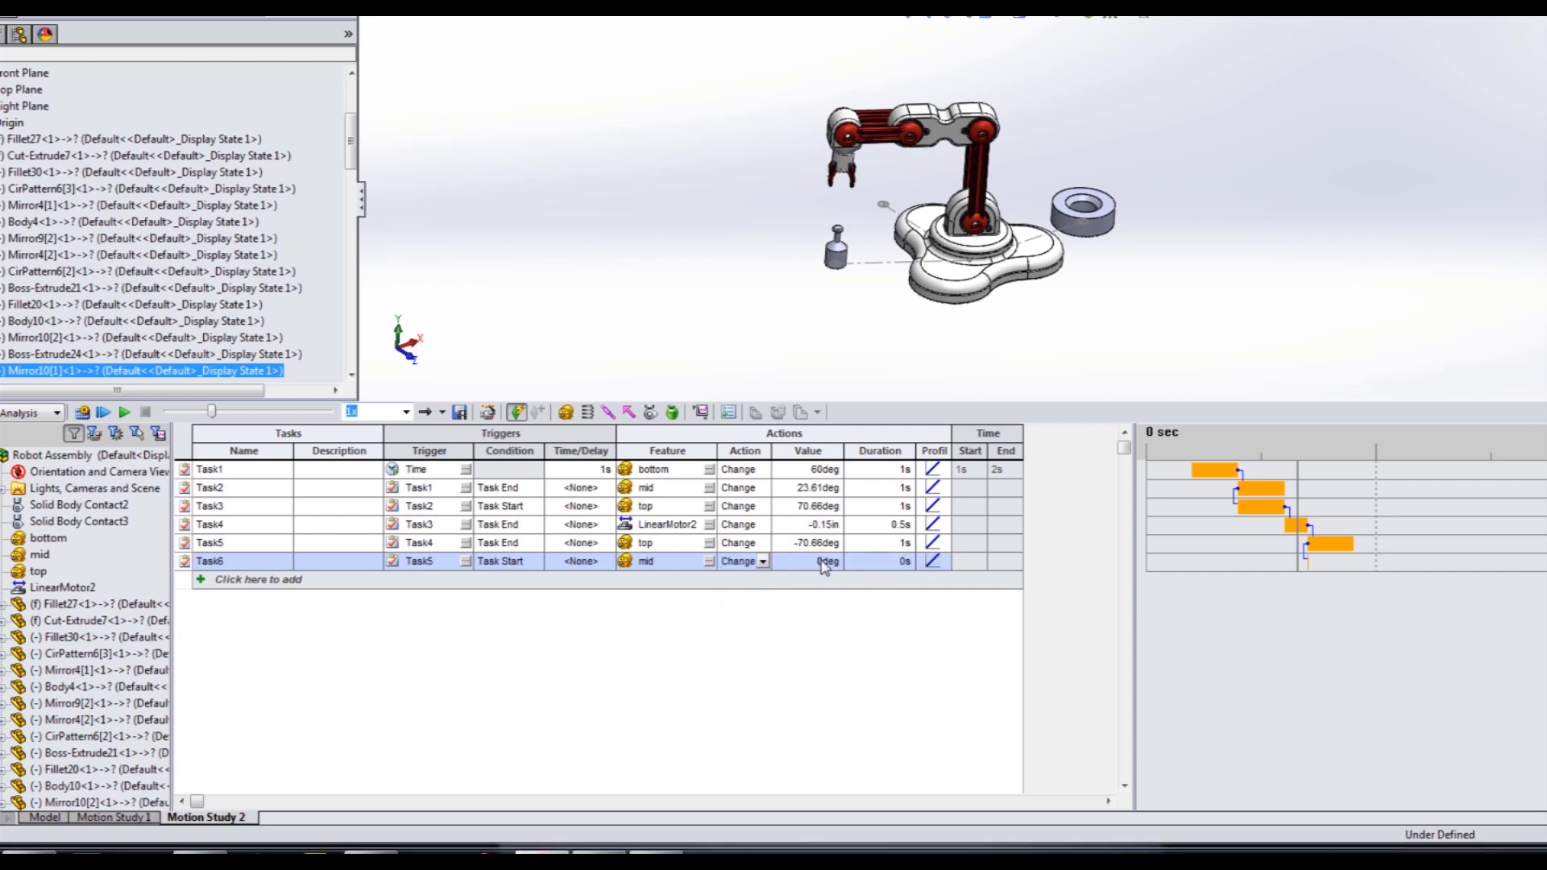
left_click(825, 562)
key("Tab")
type("1")
key("Tab")
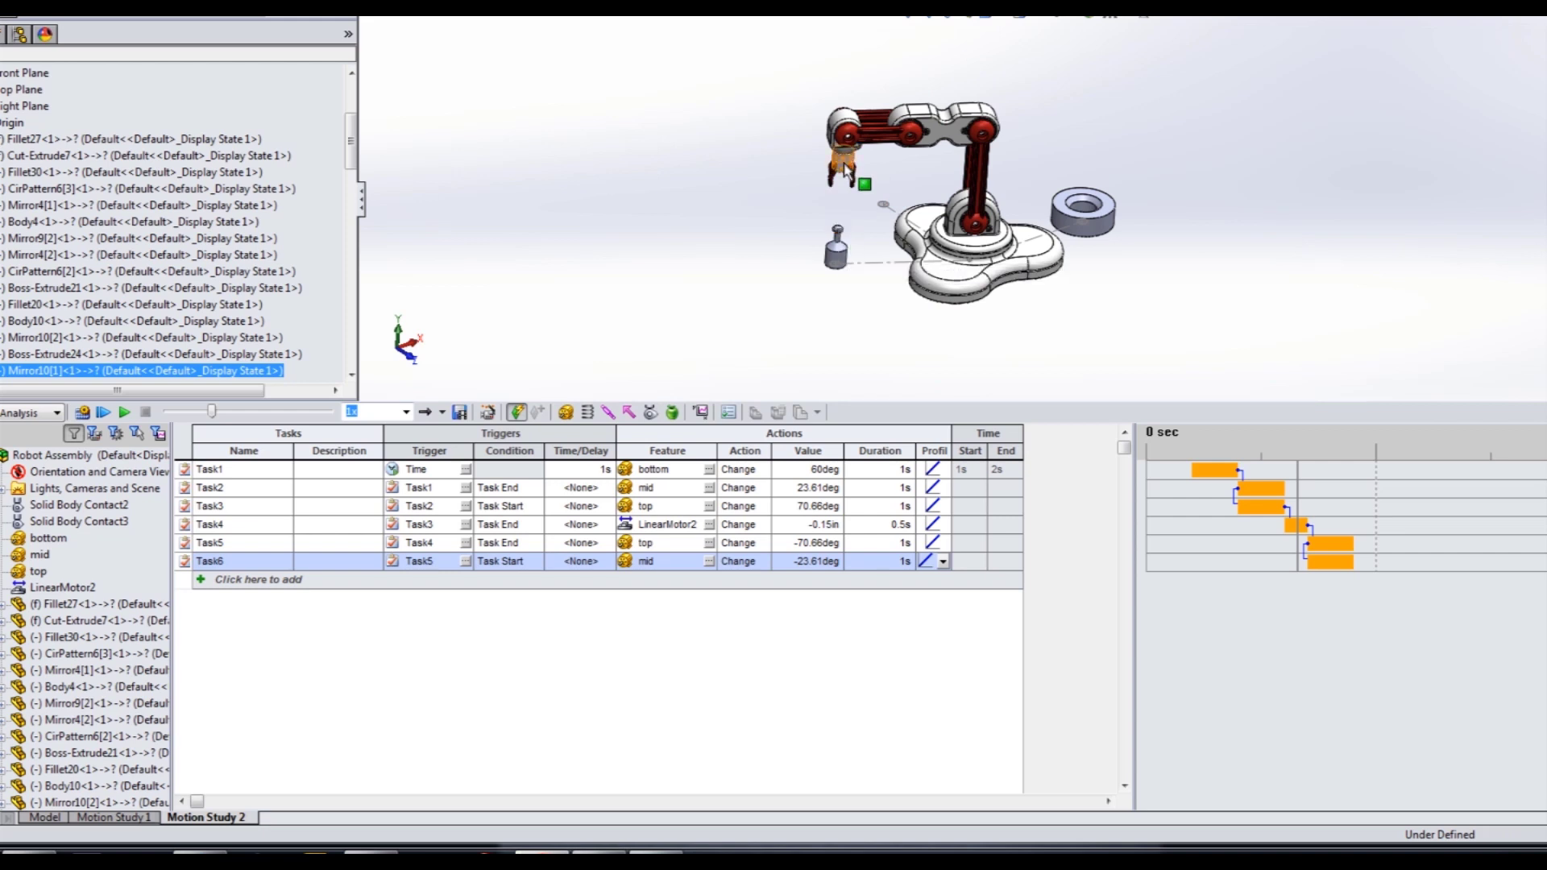
Calculate the motion study with the six tasks and stop the calculation once the gripper has lifted the plug.
left_click(85, 412)
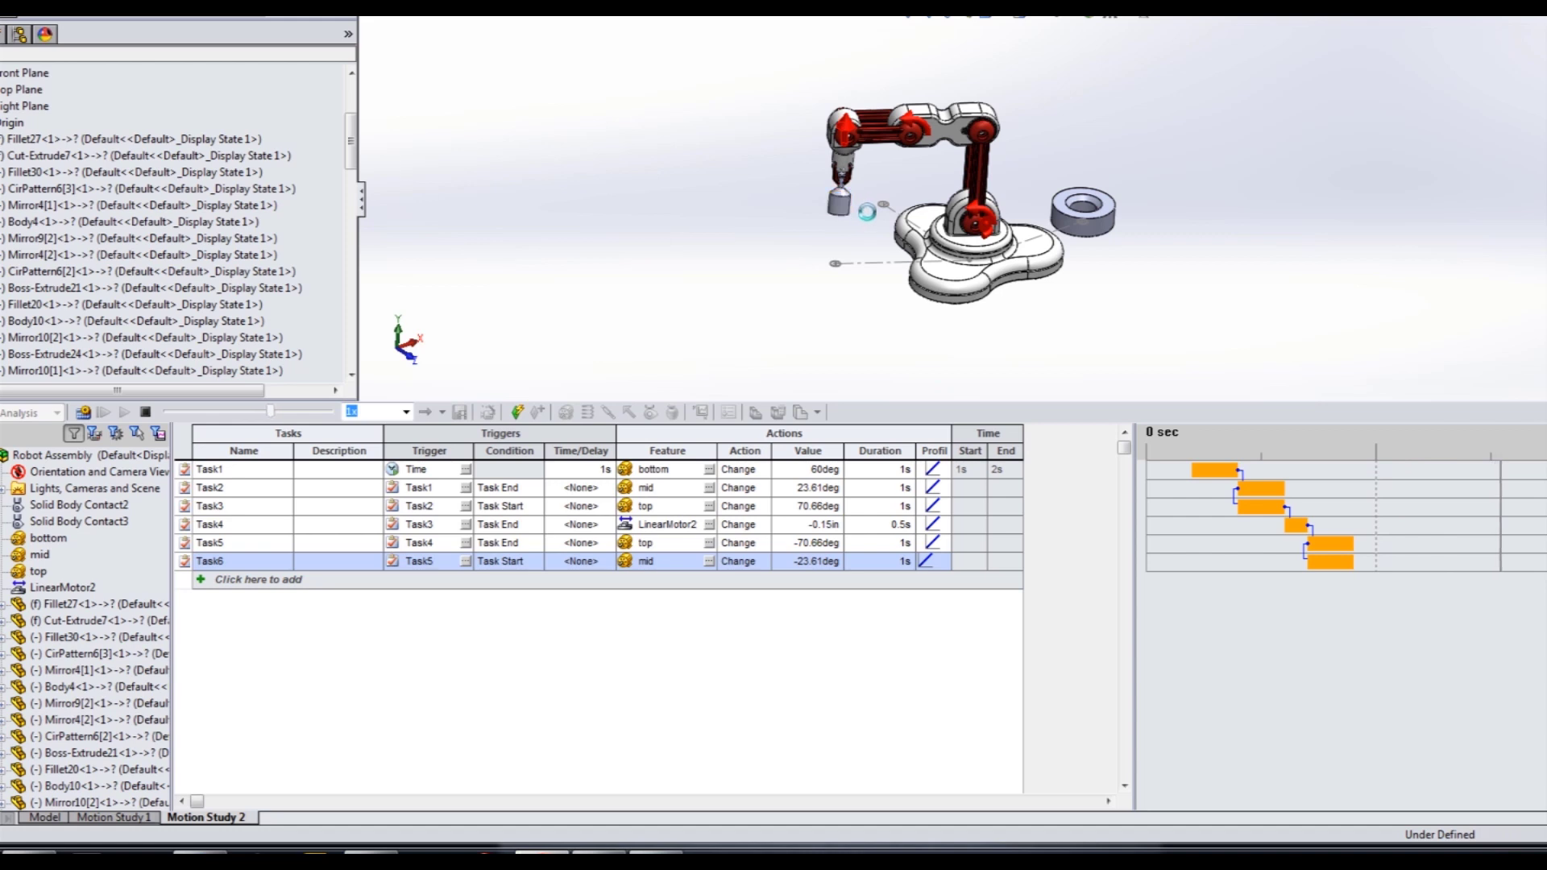
left_click(146, 413)
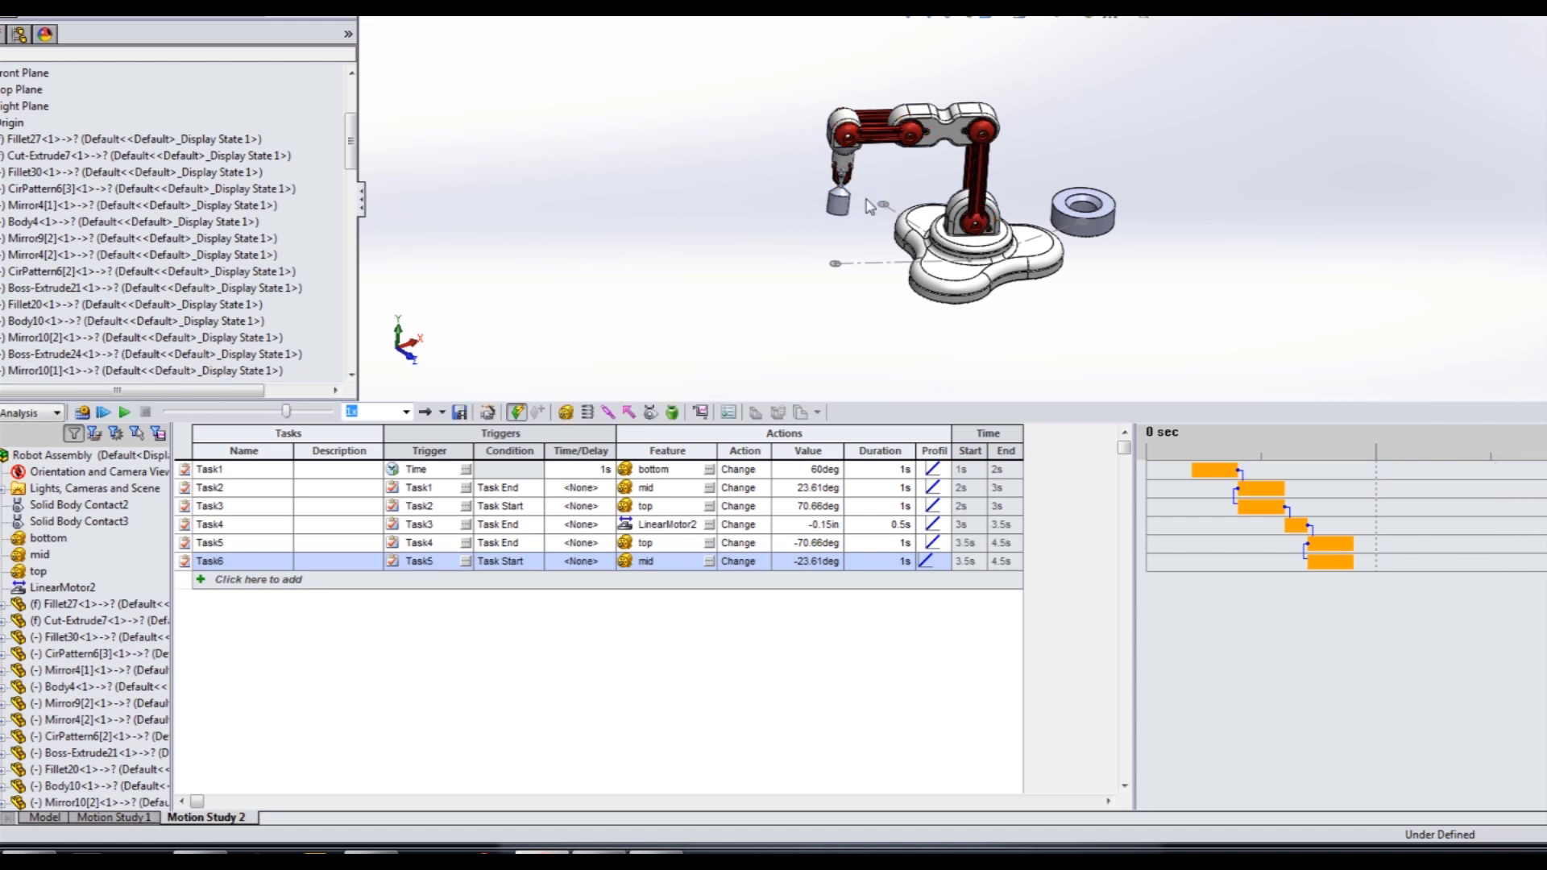
Add a seventh task triggered by the end of Task6.
left_click(290, 580)
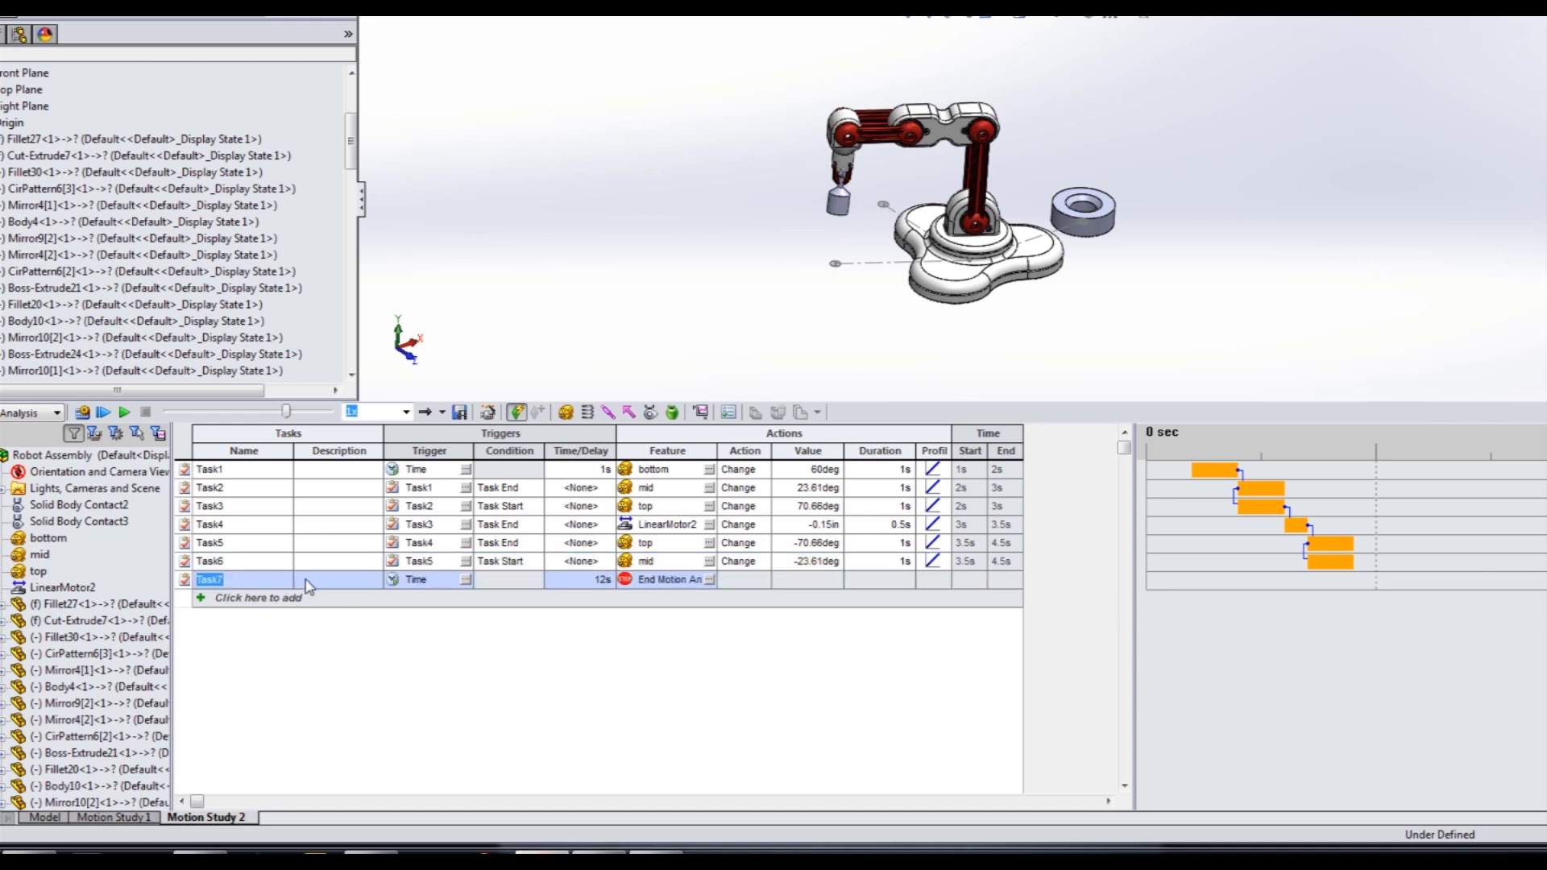
left_click(466, 580)
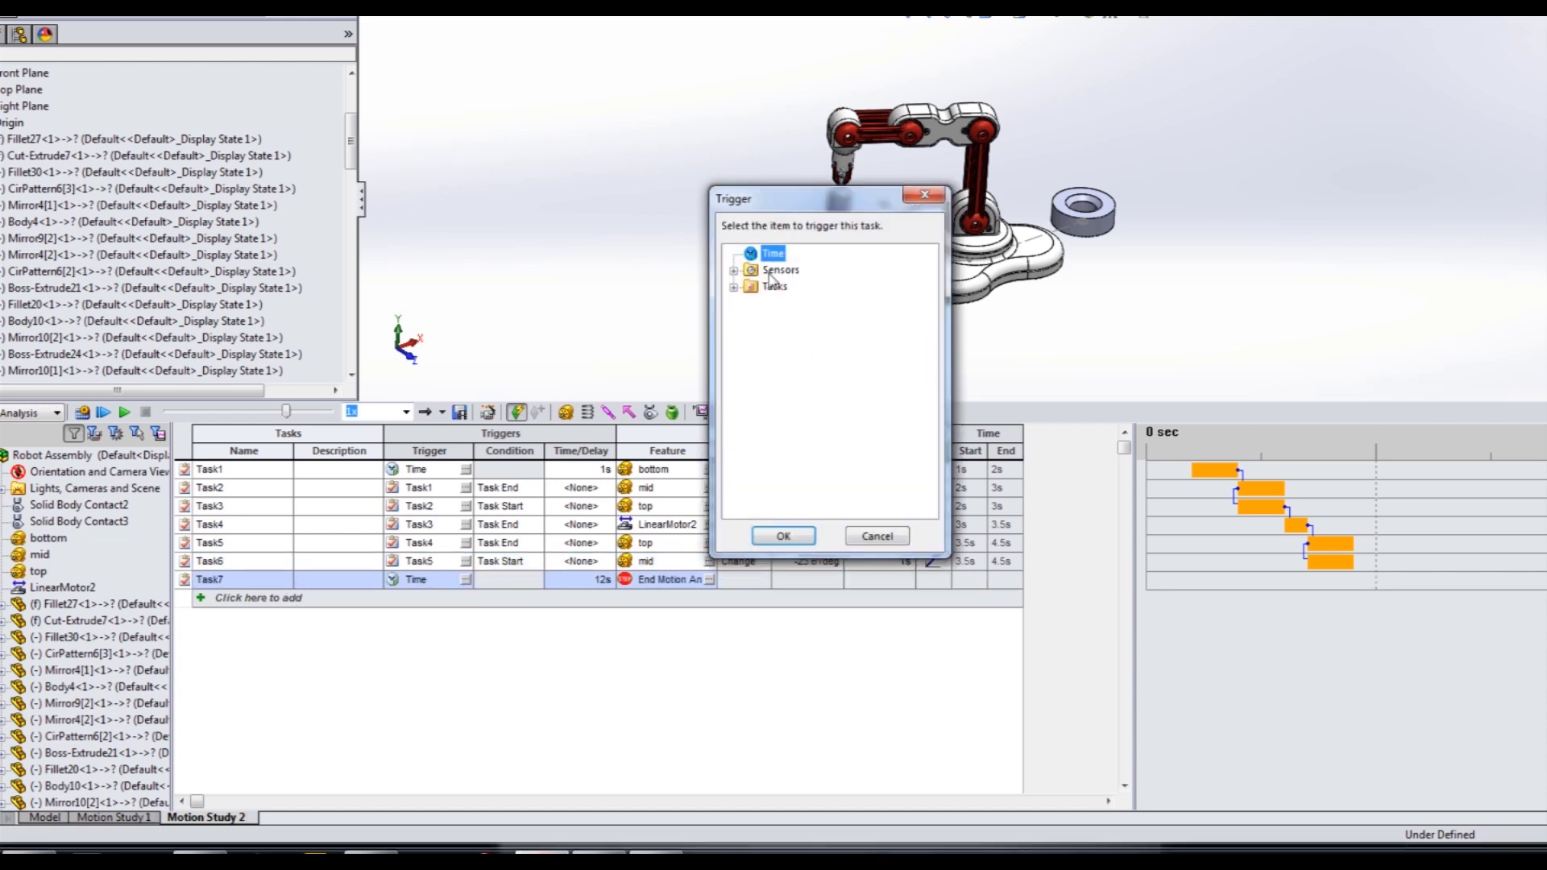
left_click(734, 287)
left_click(793, 386)
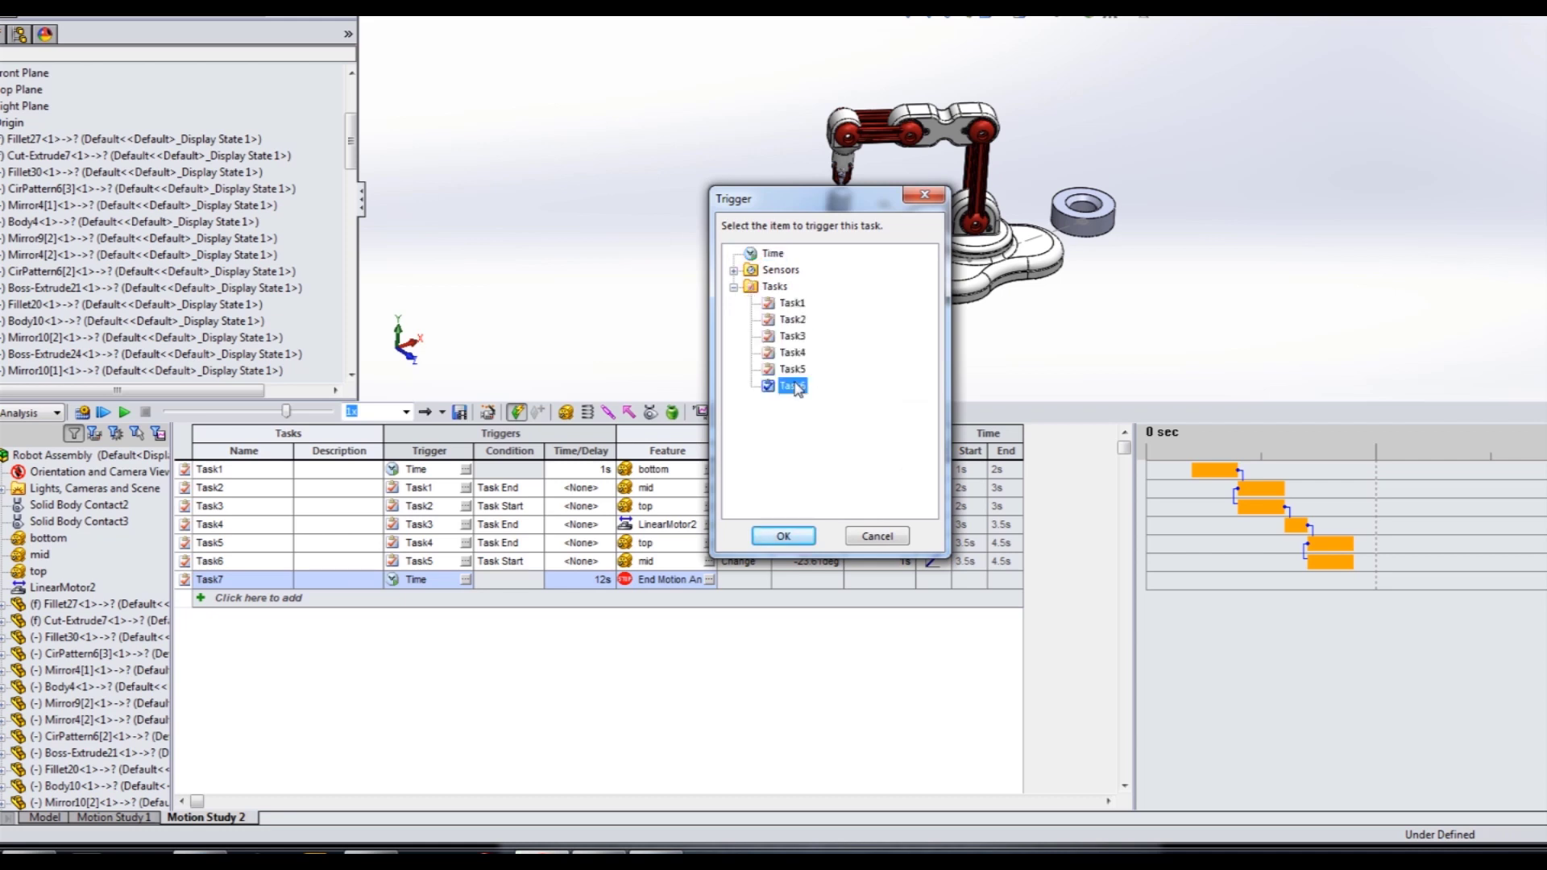
left_click(783, 537)
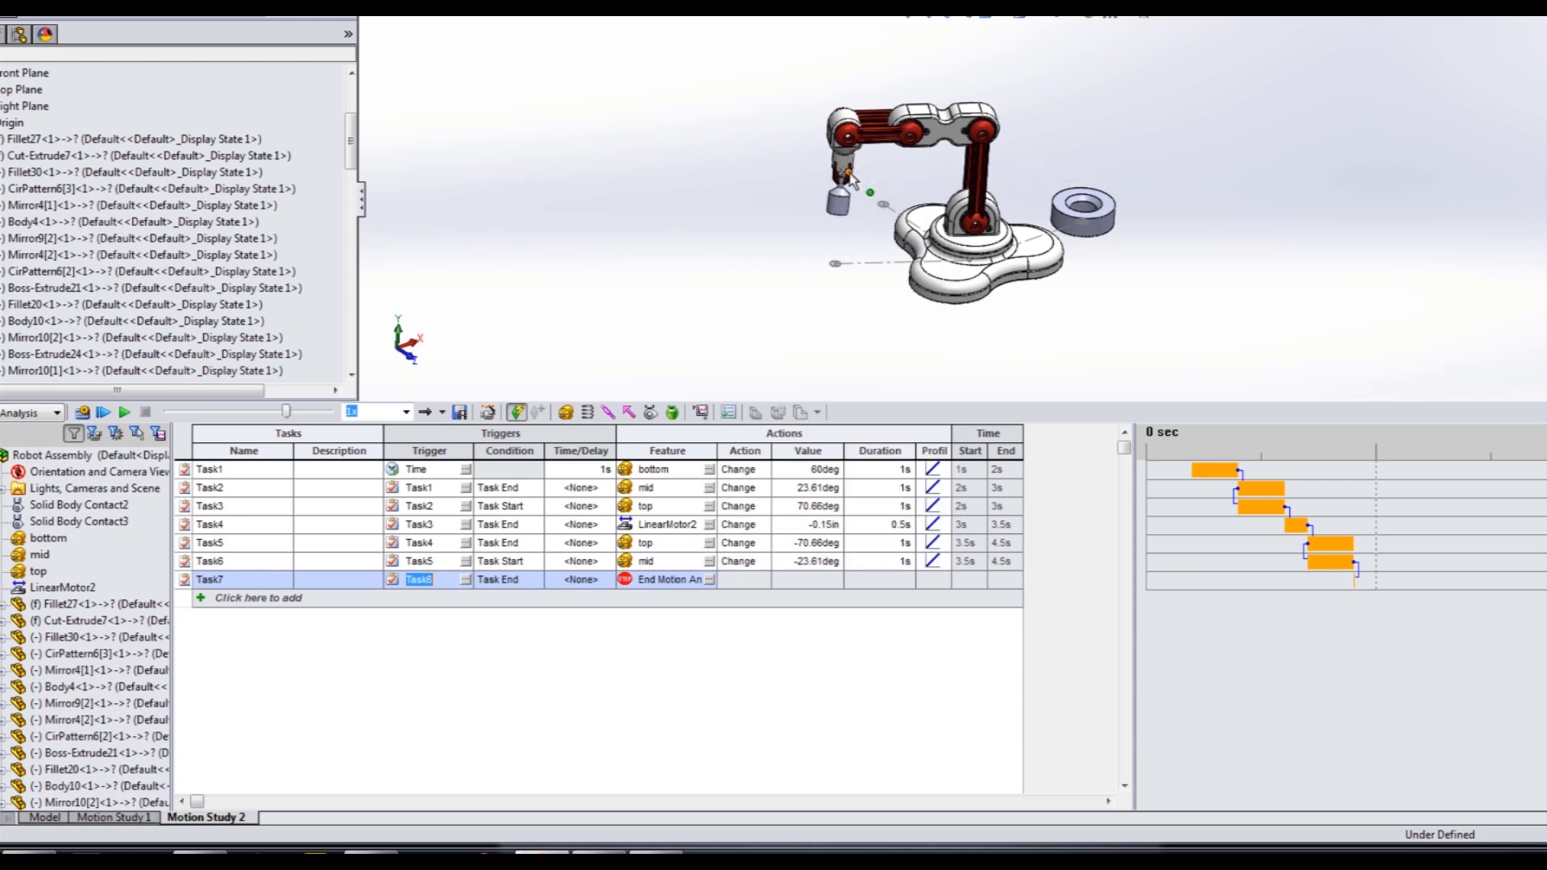
Assign the bottom motor as the action feature of Task7.
left_click(709, 580)
left_click(734, 270)
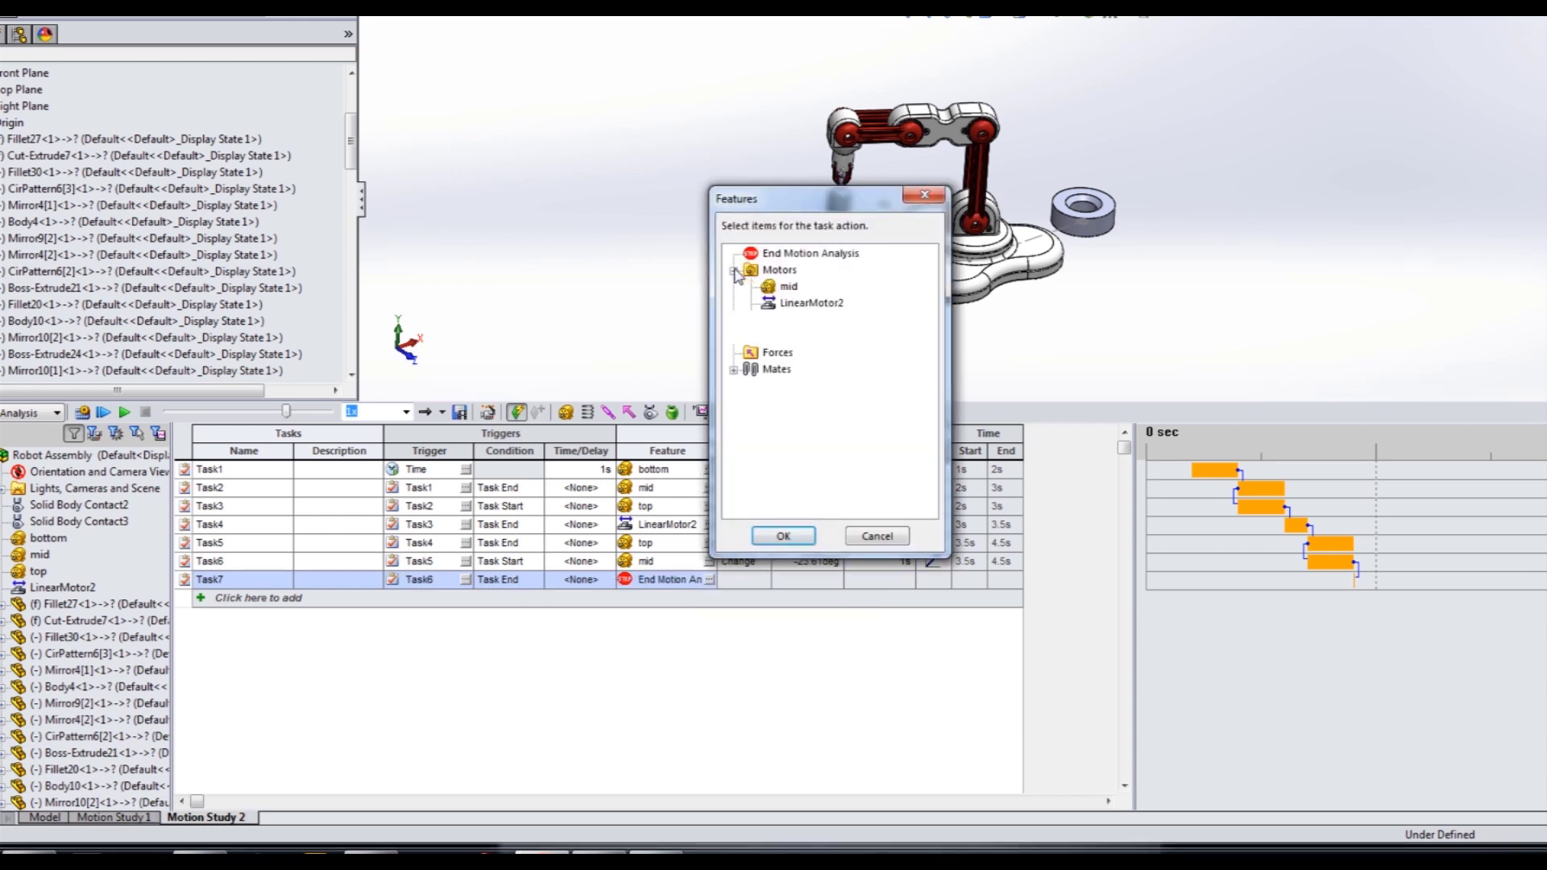
left_click(793, 336)
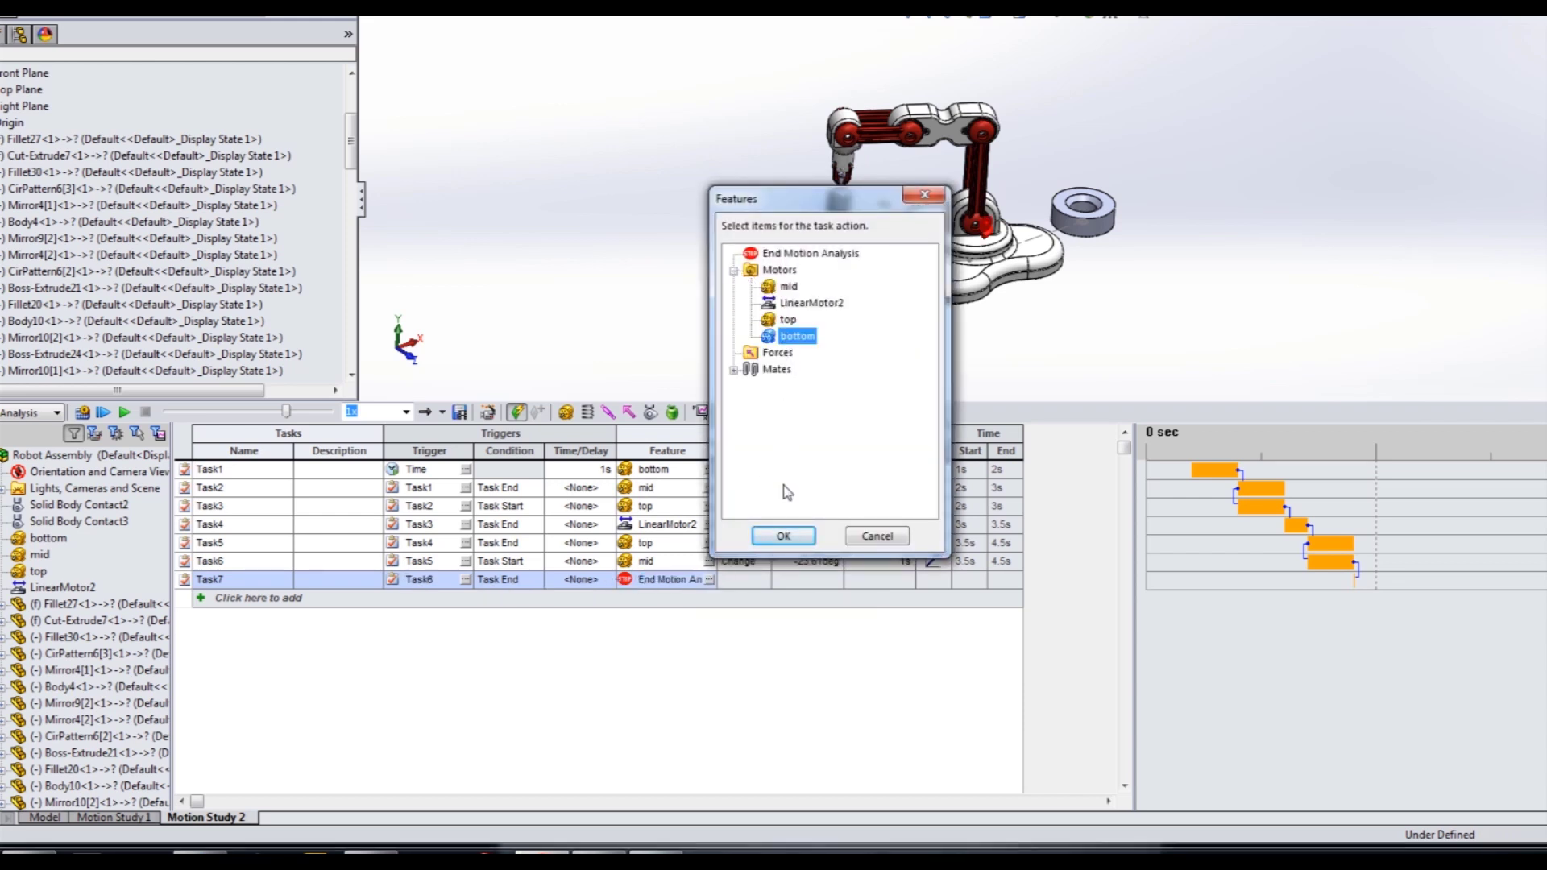
left_click(784, 536)
Make Task7 change the bottom motor by 210 degrees over a duration of 2 s.
left_click(757, 583)
left_click(736, 622)
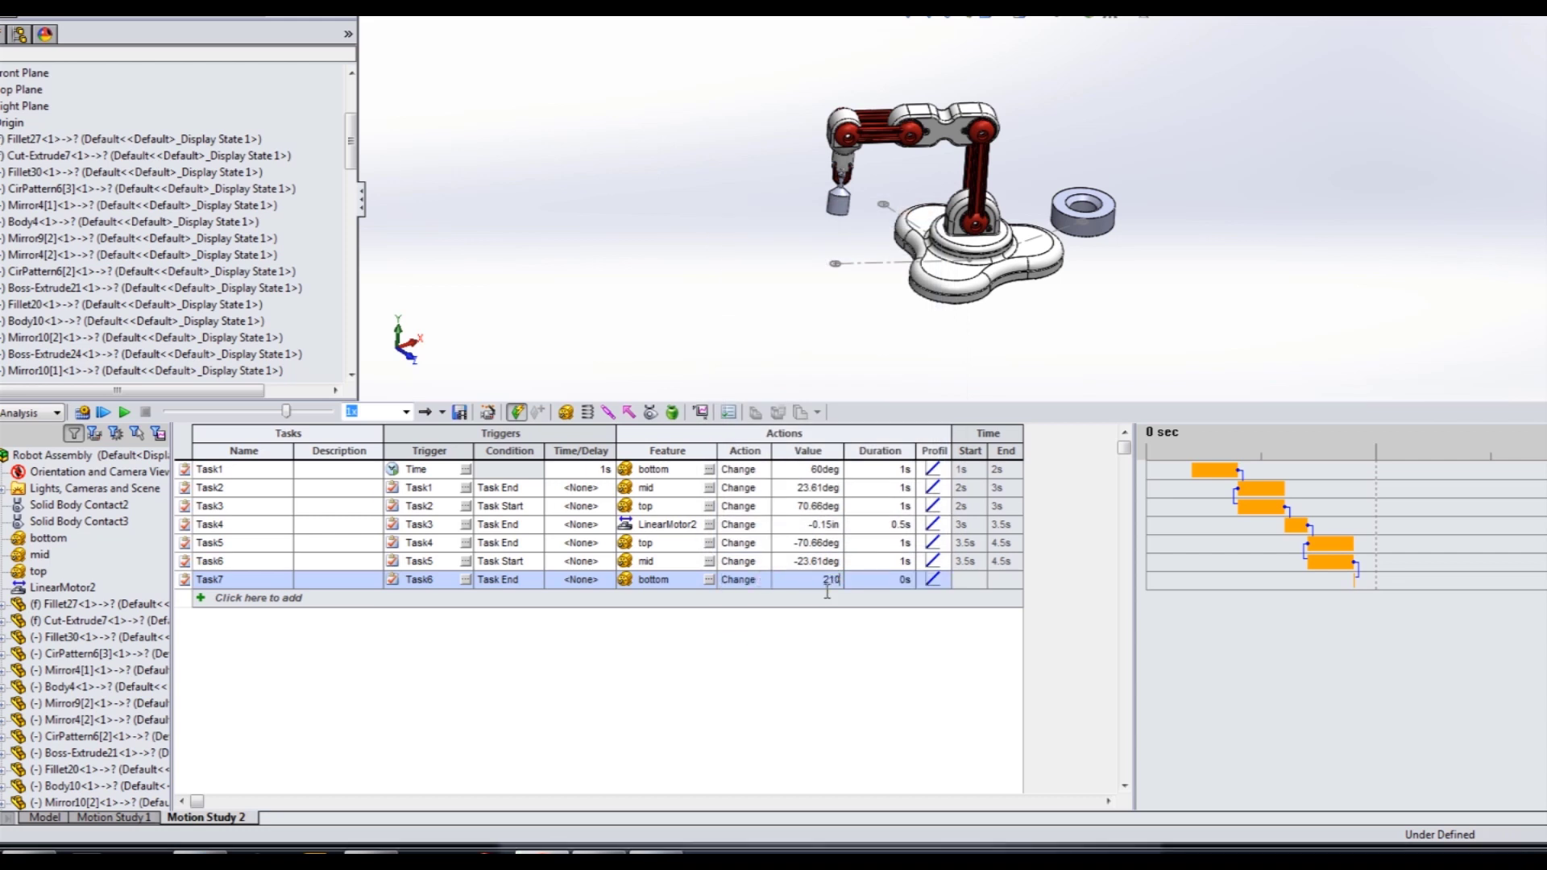
key("Tab")
key("Tab")
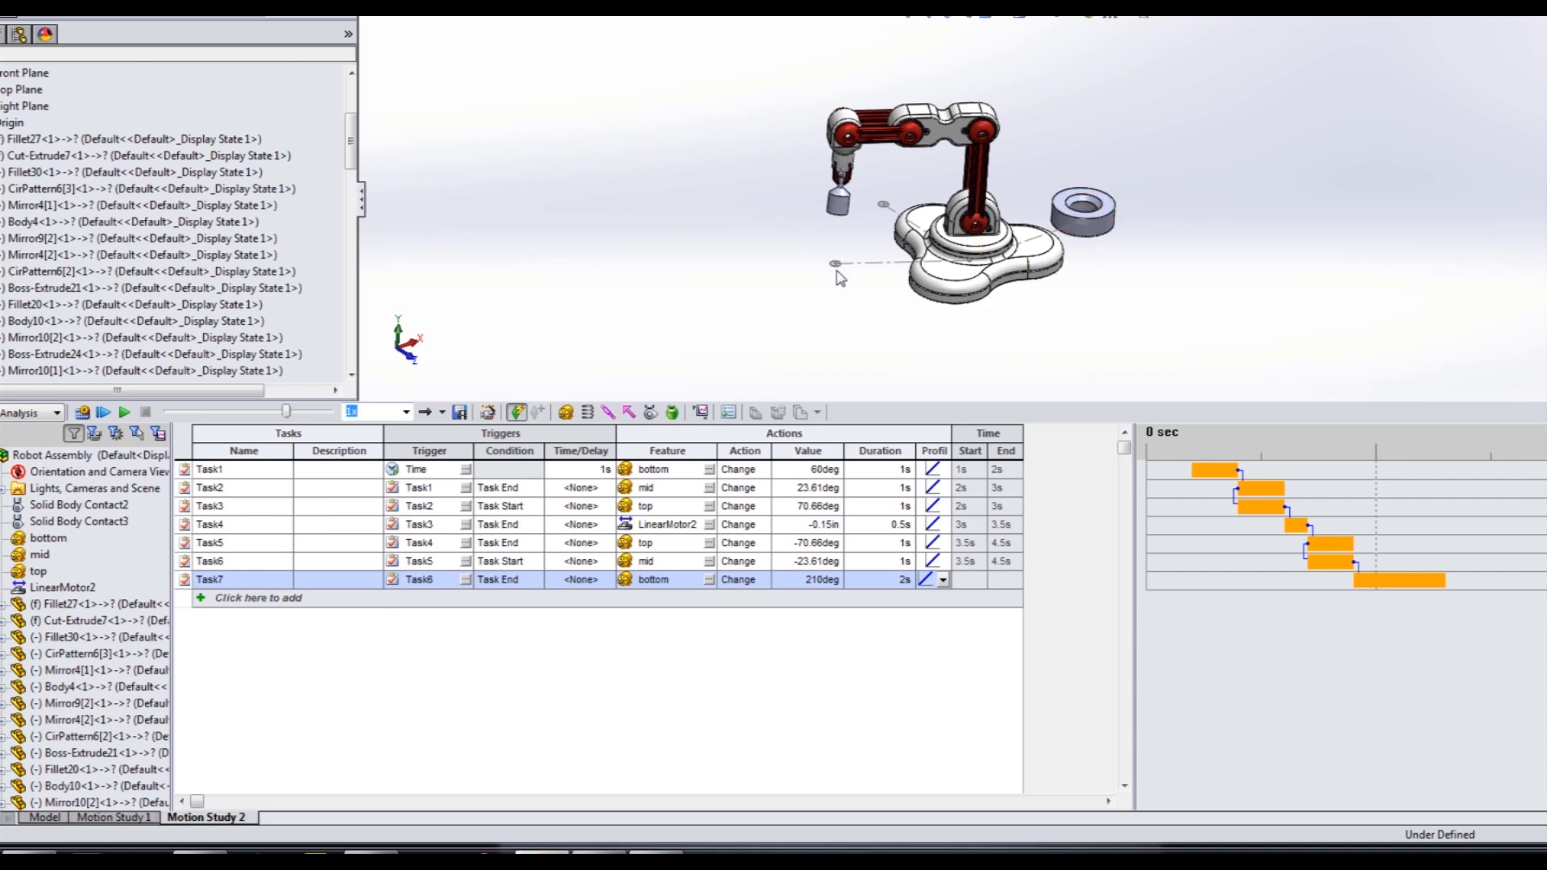
Add an eighth task triggered by the end of Task7.
left_click(235, 598)
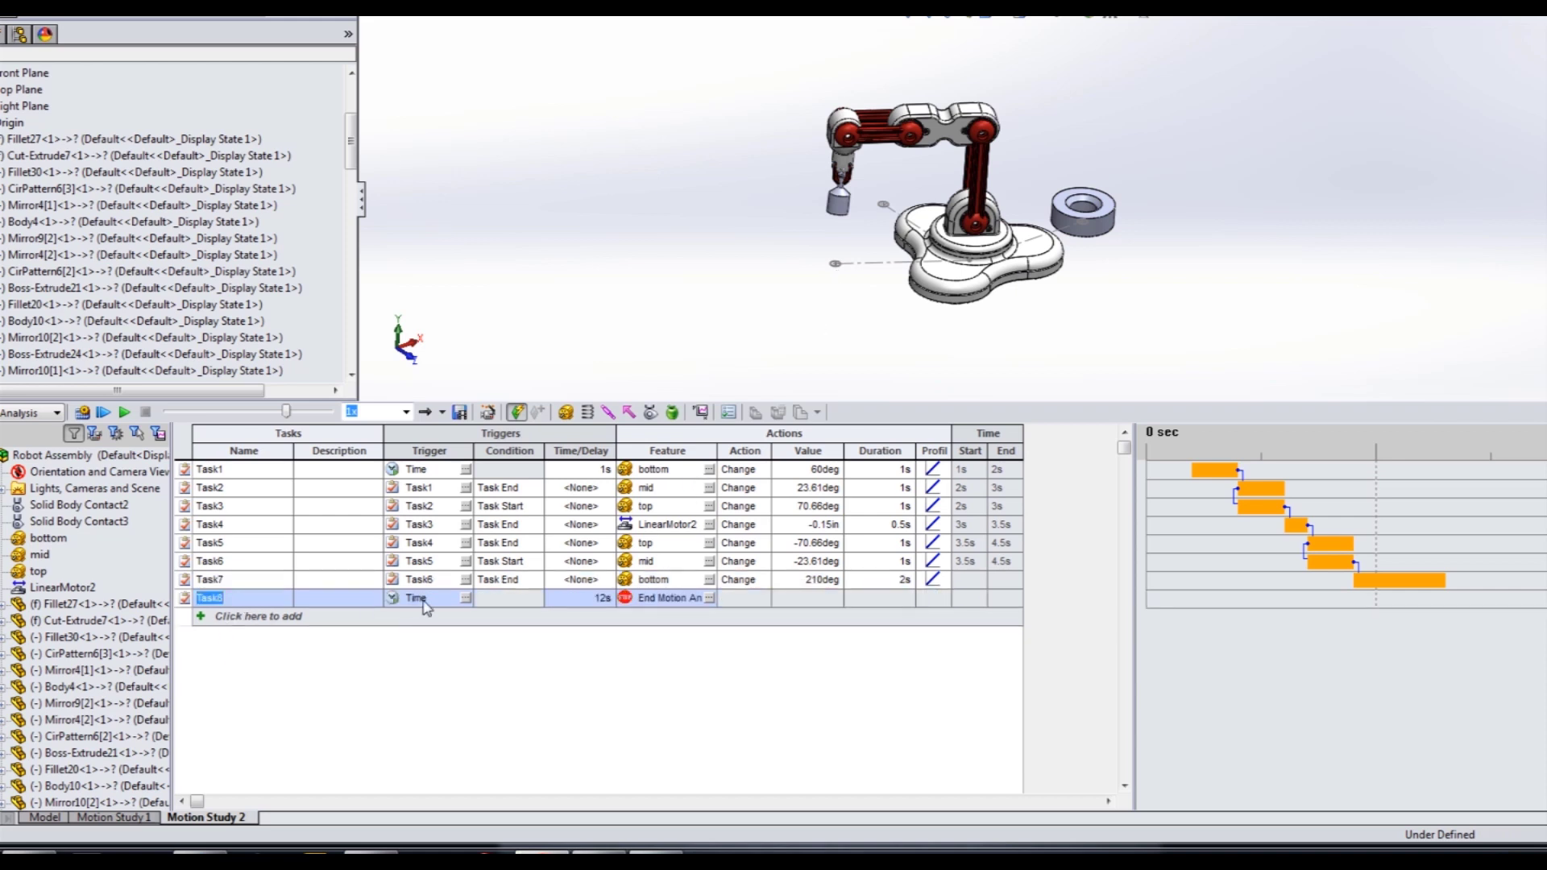
left_click(466, 598)
left_click(734, 287)
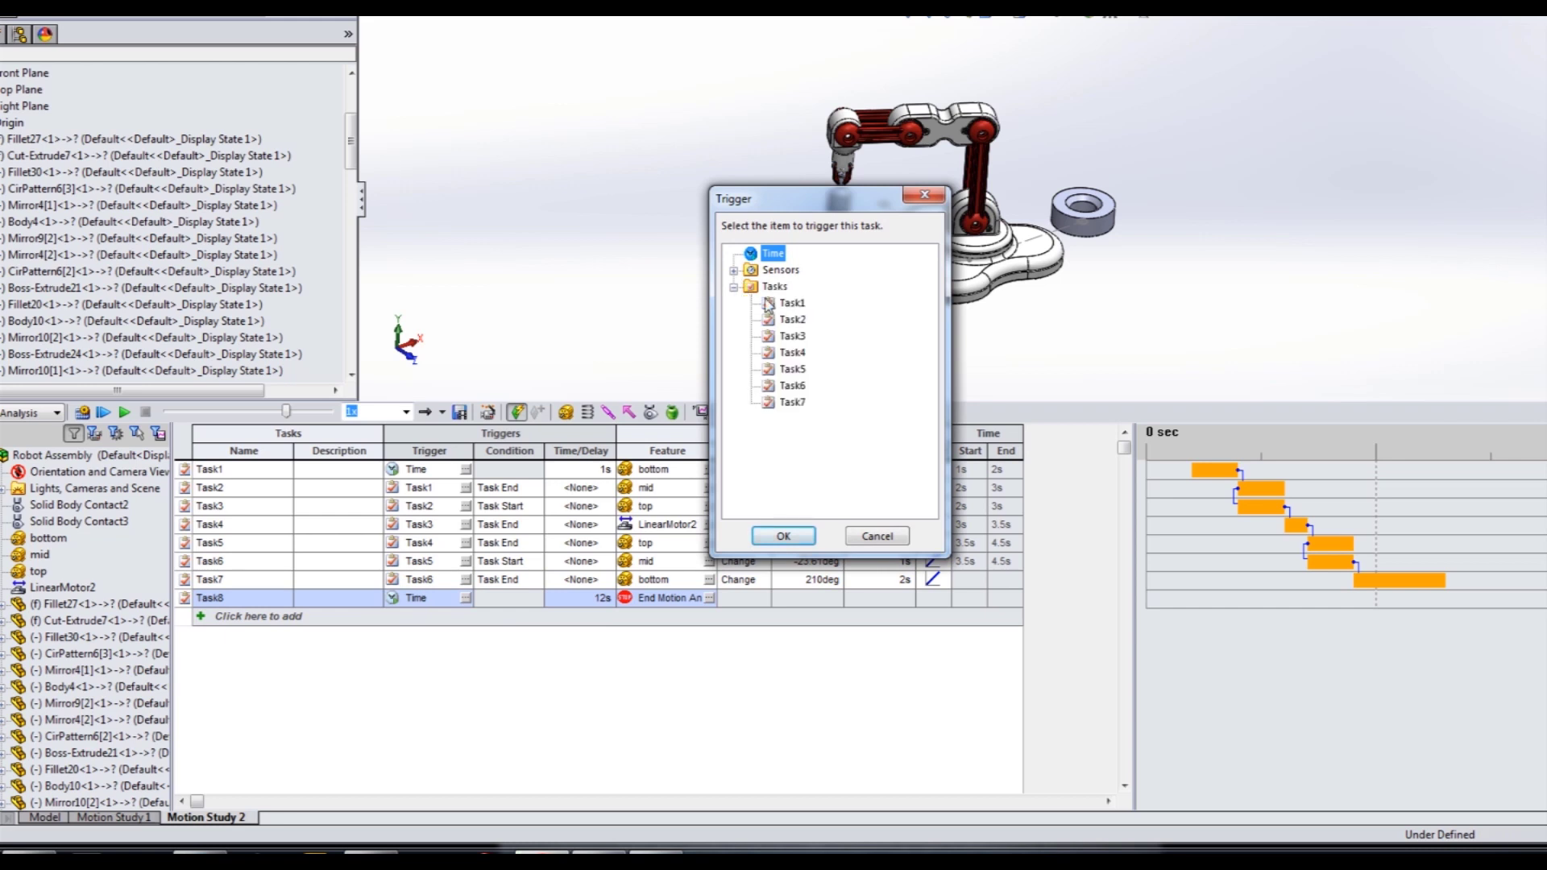
left_click(792, 402)
left_click(783, 536)
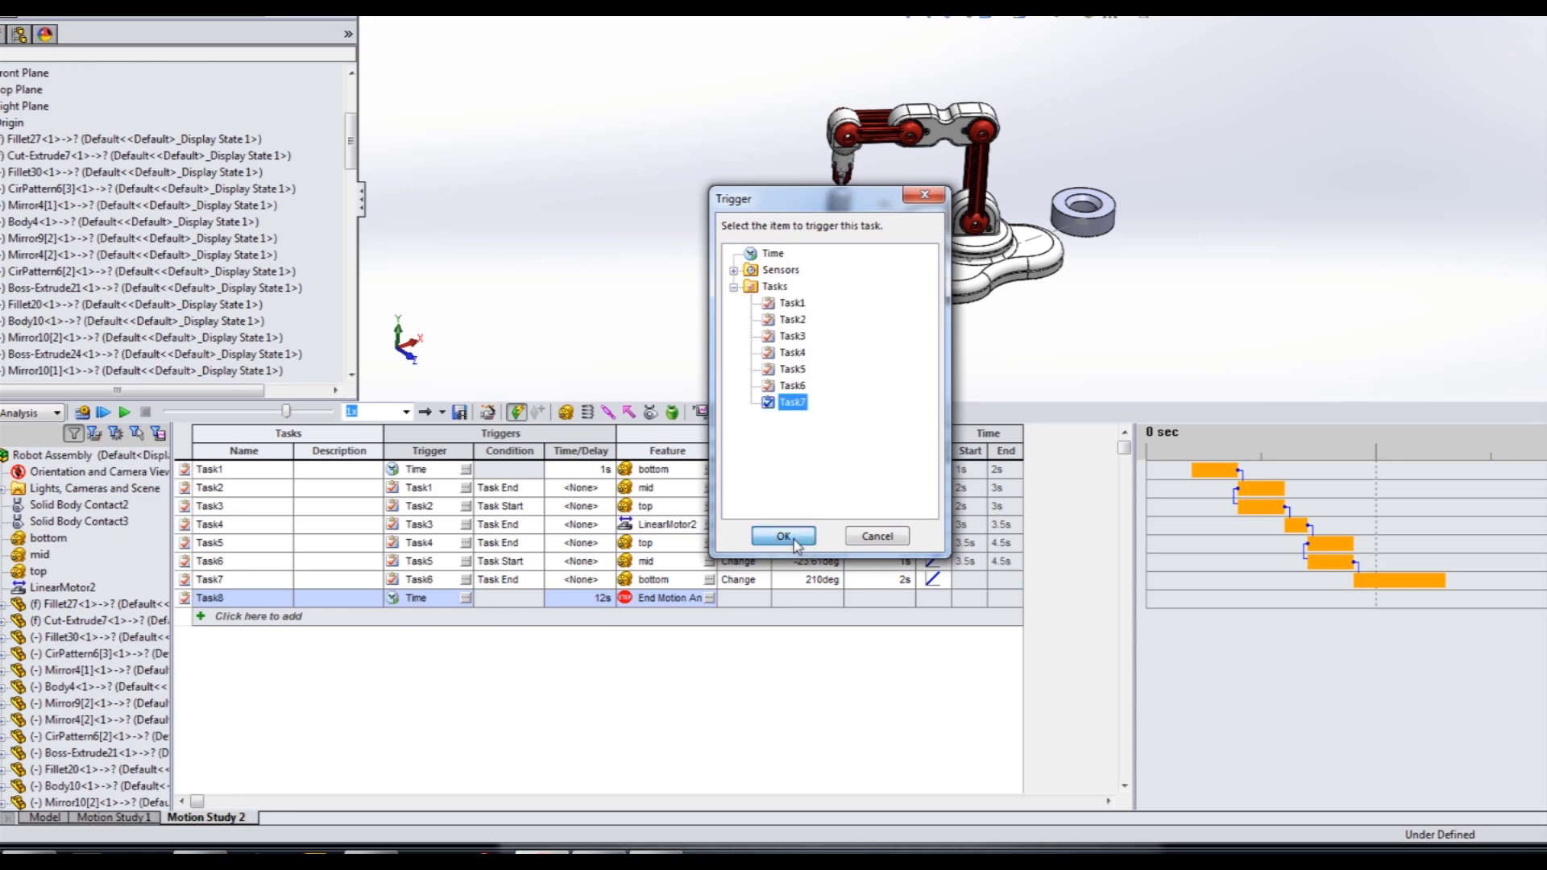
Assign the mid motor as the action feature of Task8.
left_click(703, 601)
left_click(709, 600)
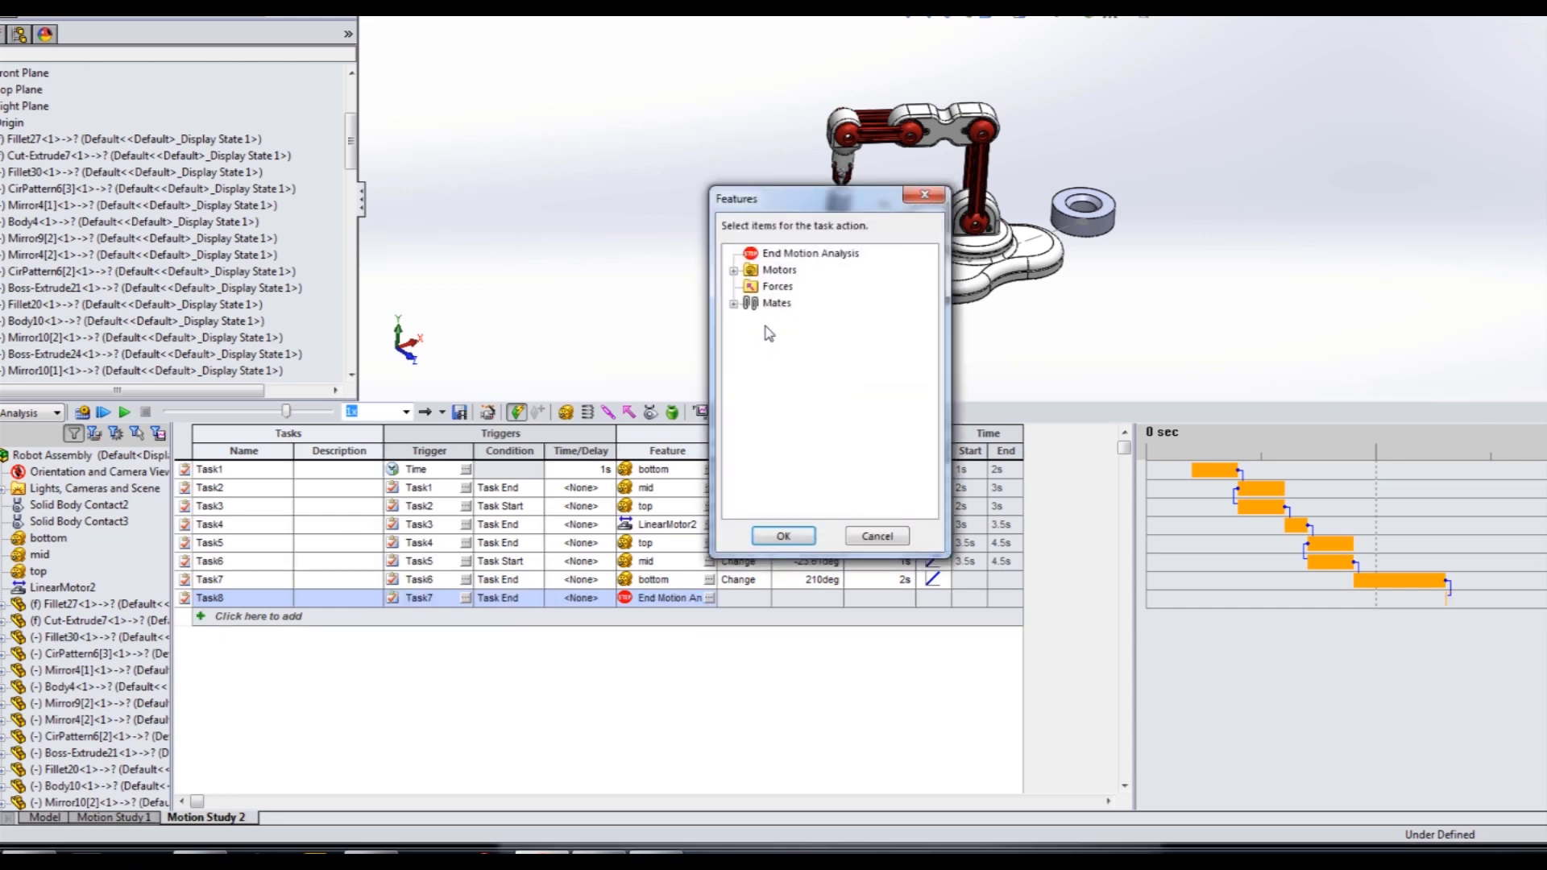
left_click(734, 271)
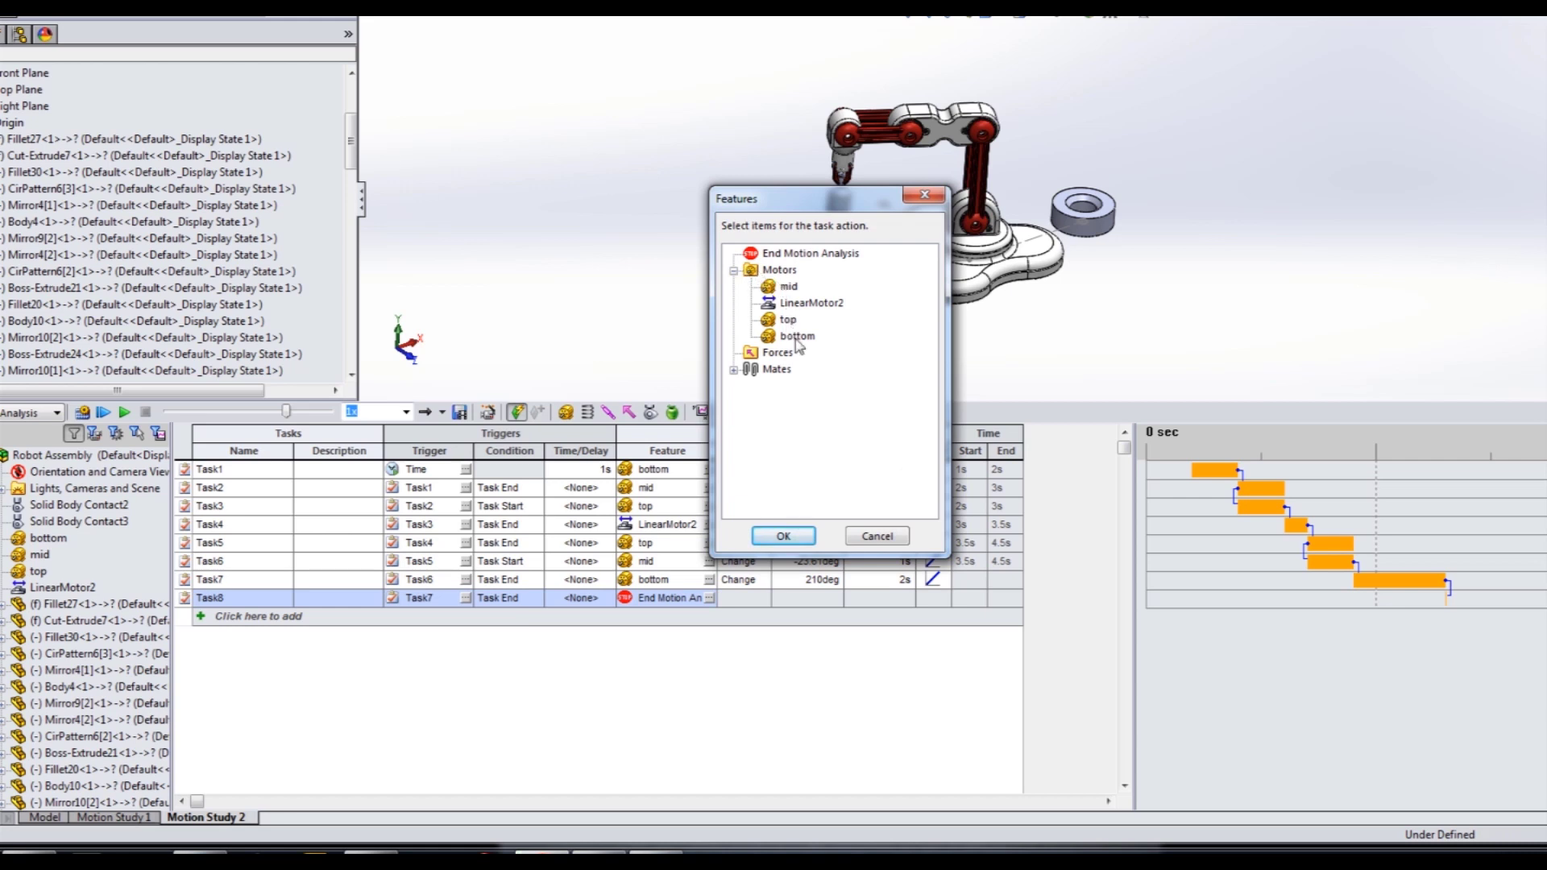
left_click(788, 286)
left_click(803, 536)
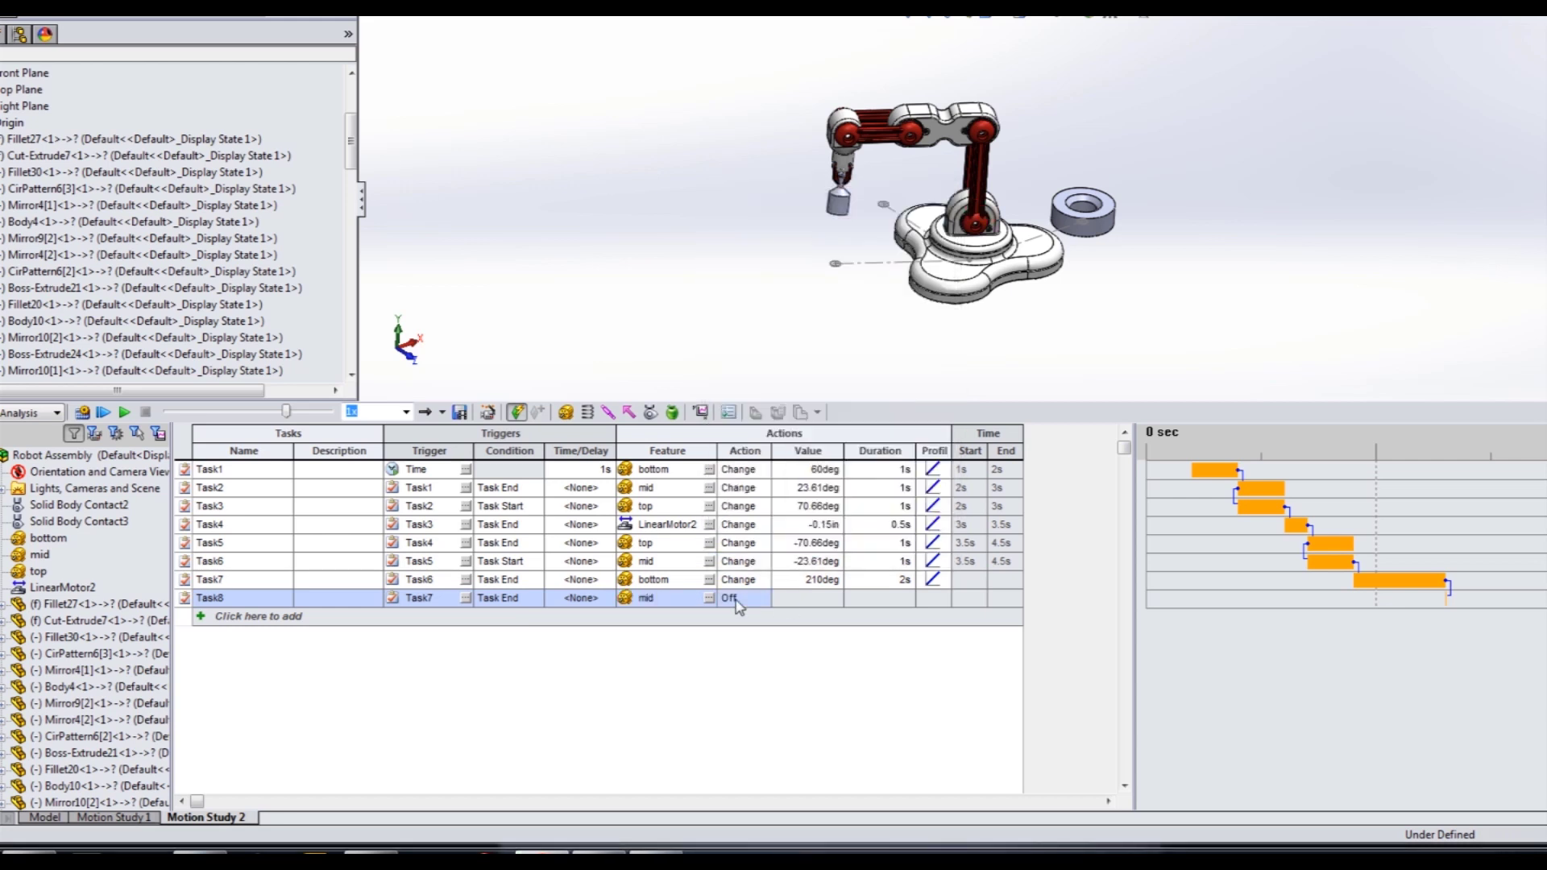
Make Task8 change the mid motor by 10 degrees over a duration of 1 s.
left_click(735, 601)
left_click(762, 599)
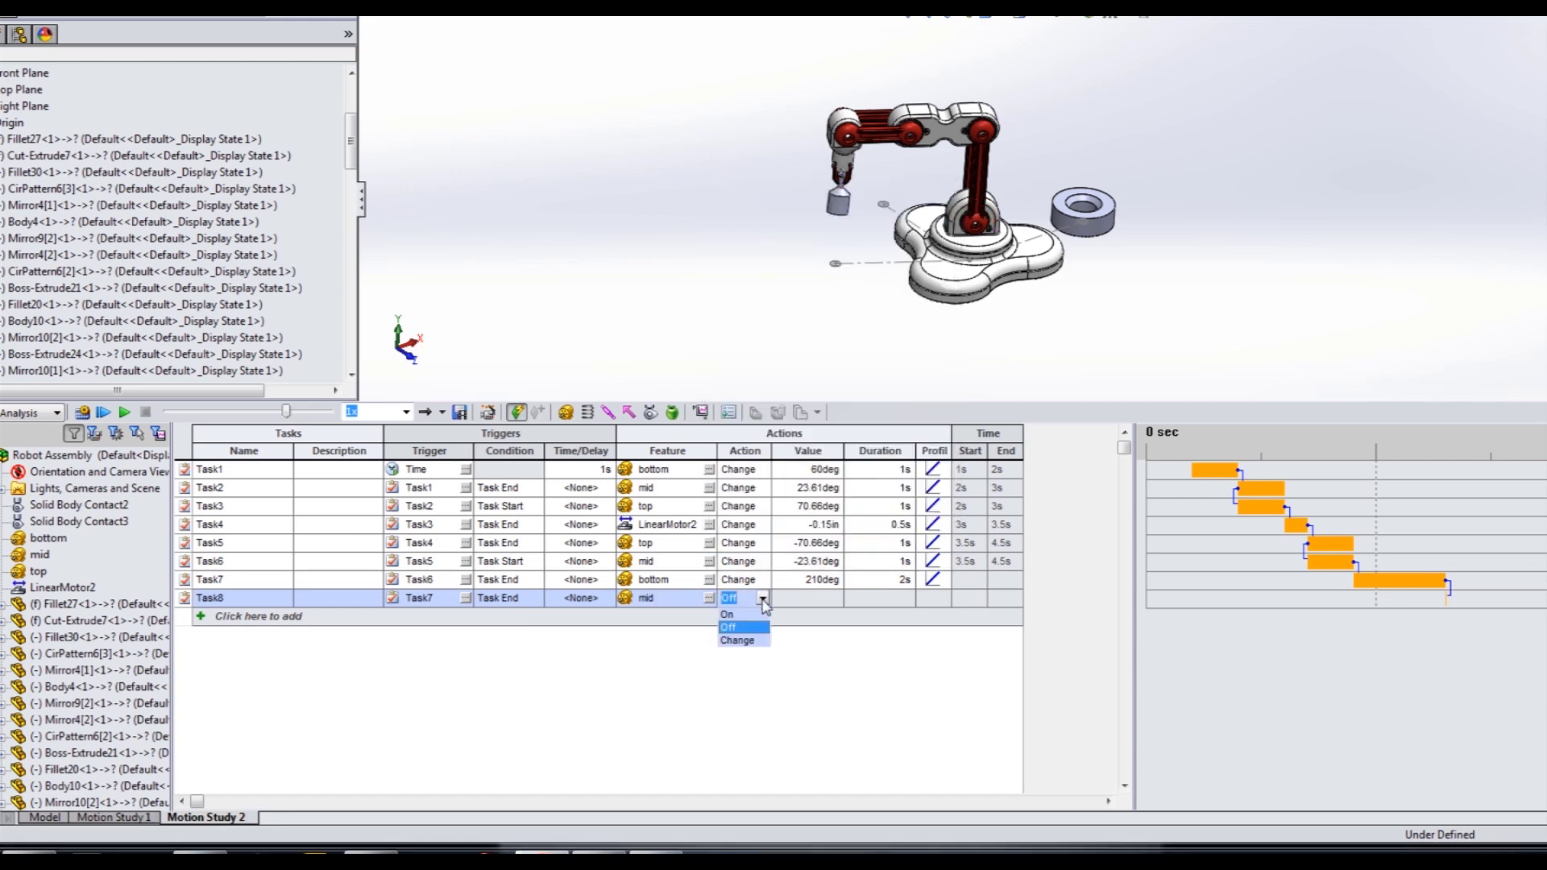
left_click(748, 640)
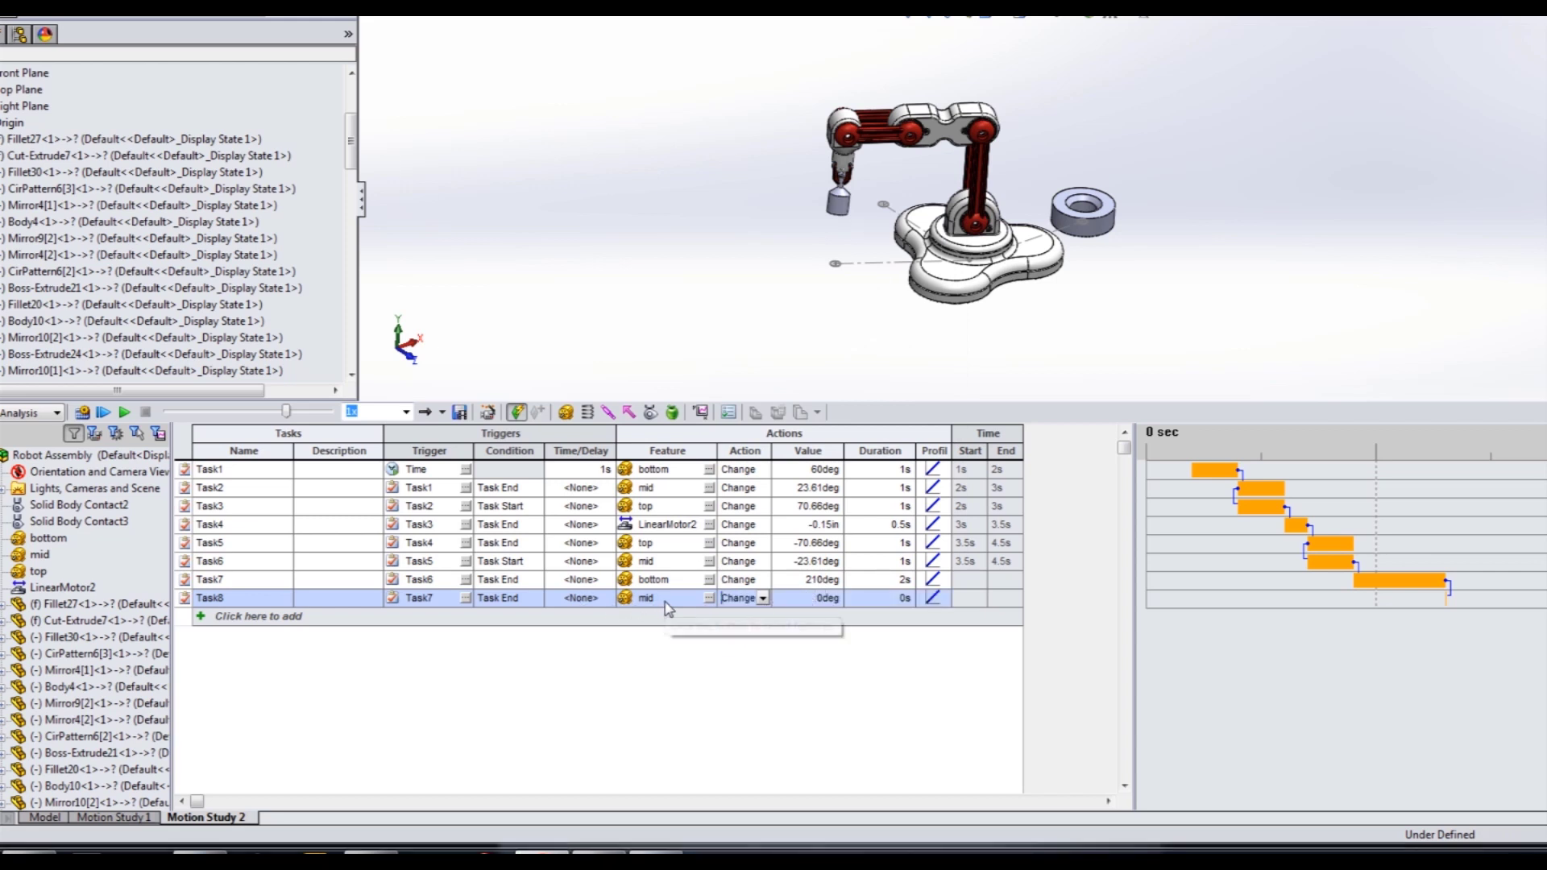
left_click(820, 603)
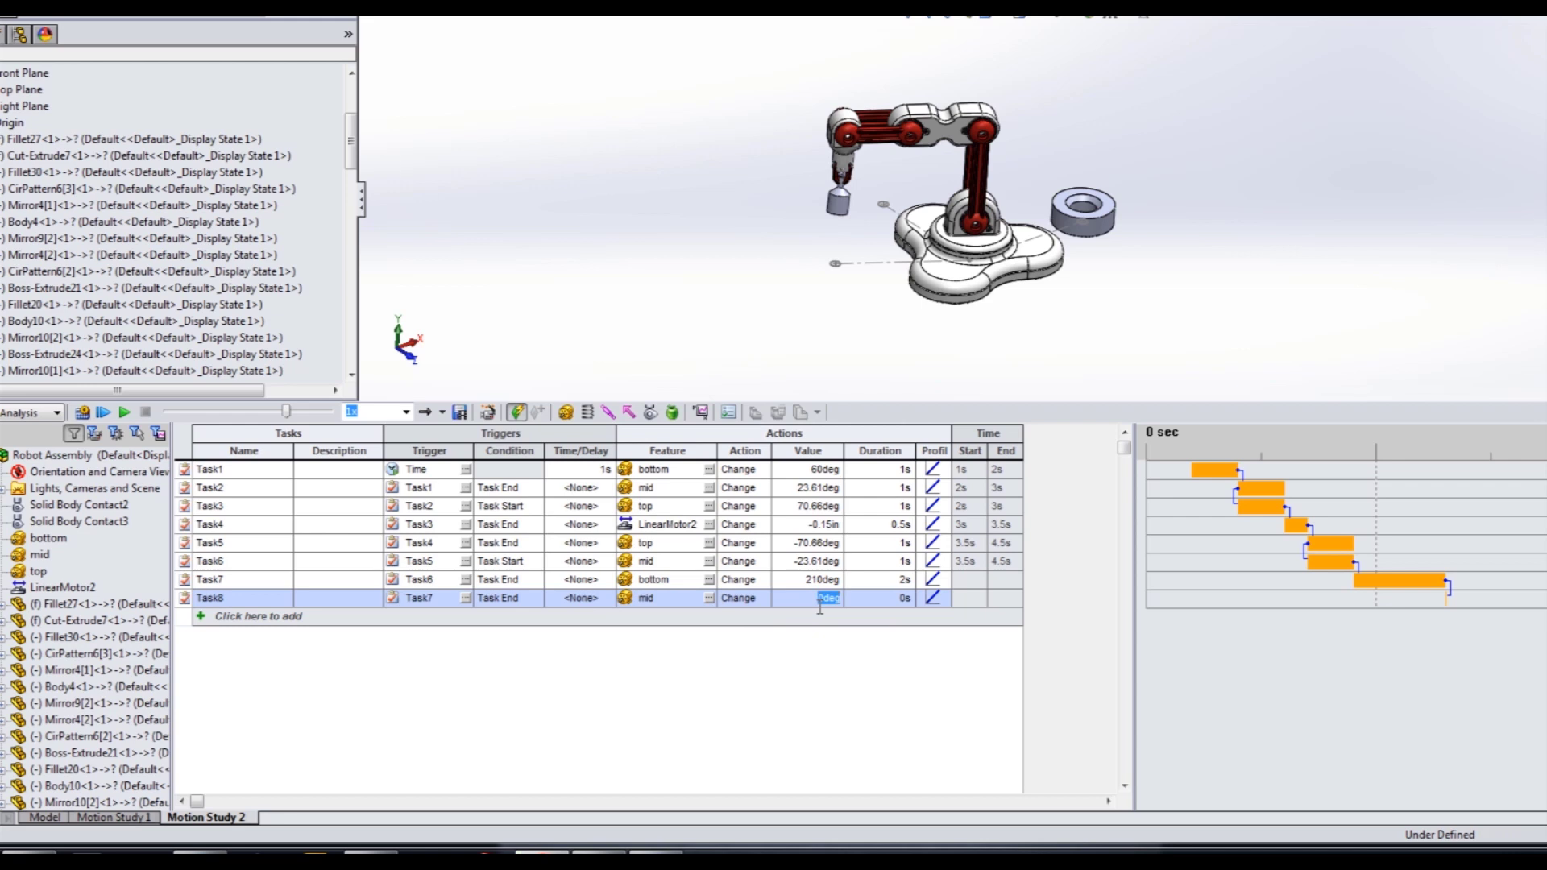
type("10")
key("Tab")
type("1")
key("Return")
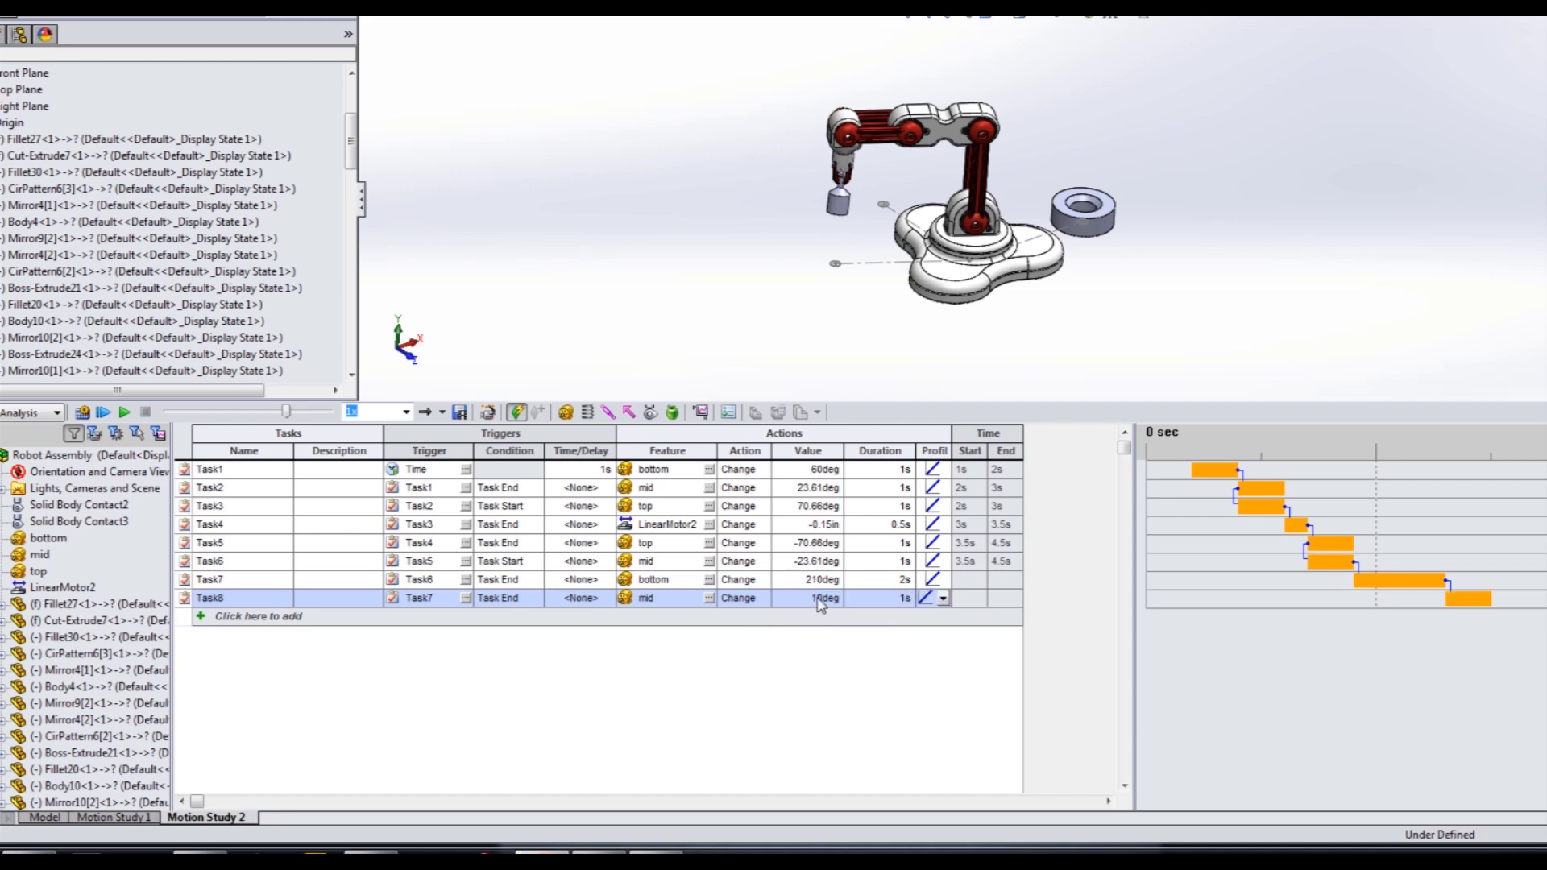
Add a ninth task triggered by Task8, with Task Start as its condition.
left_click(257, 615)
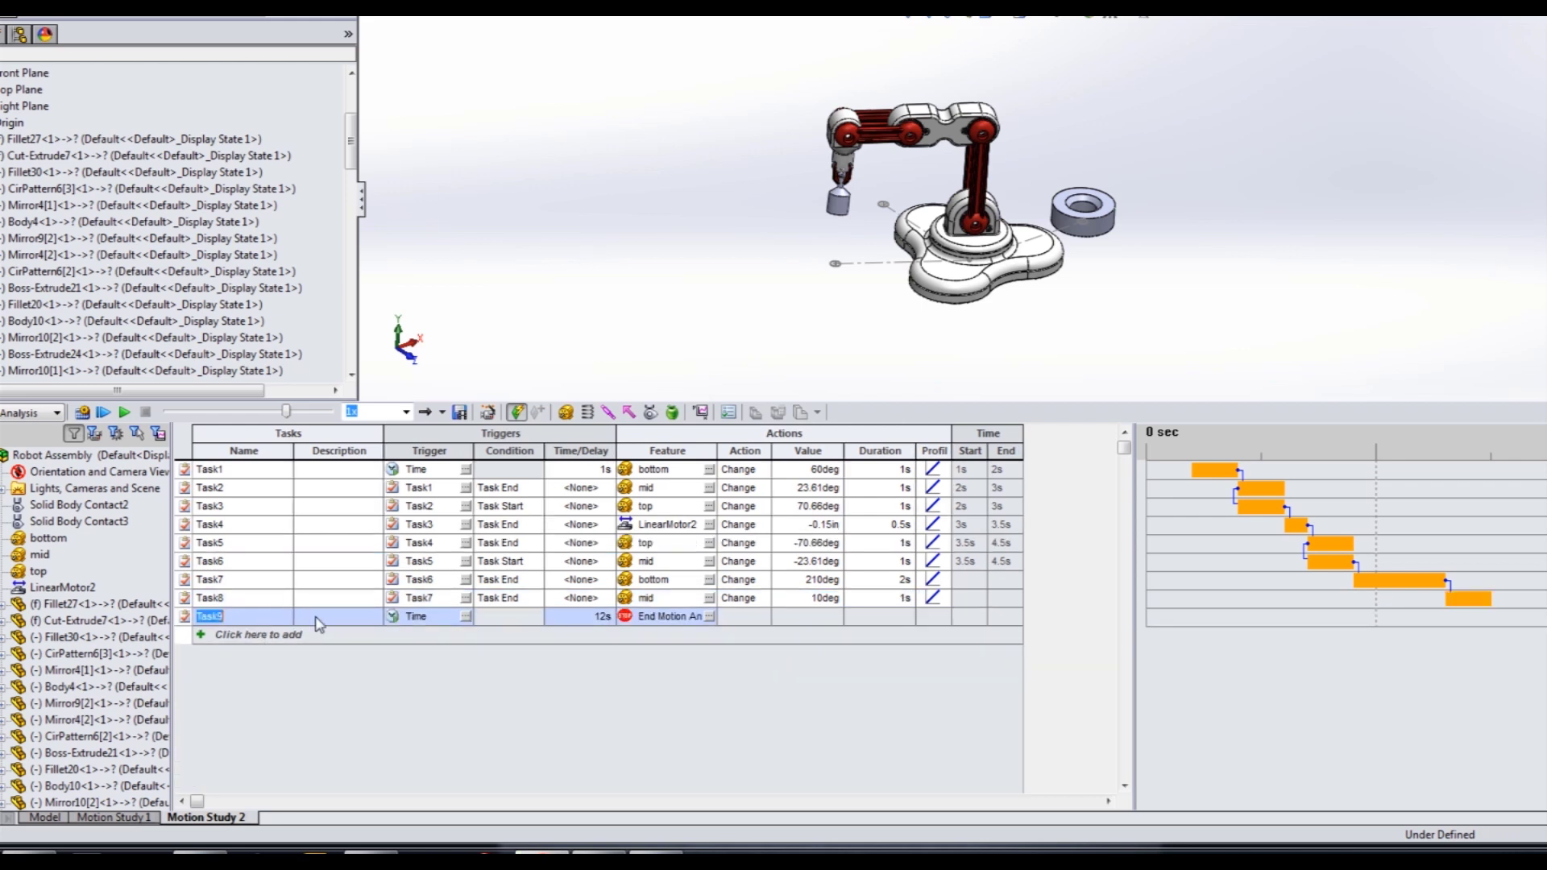
left_click(460, 619)
left_click(467, 617)
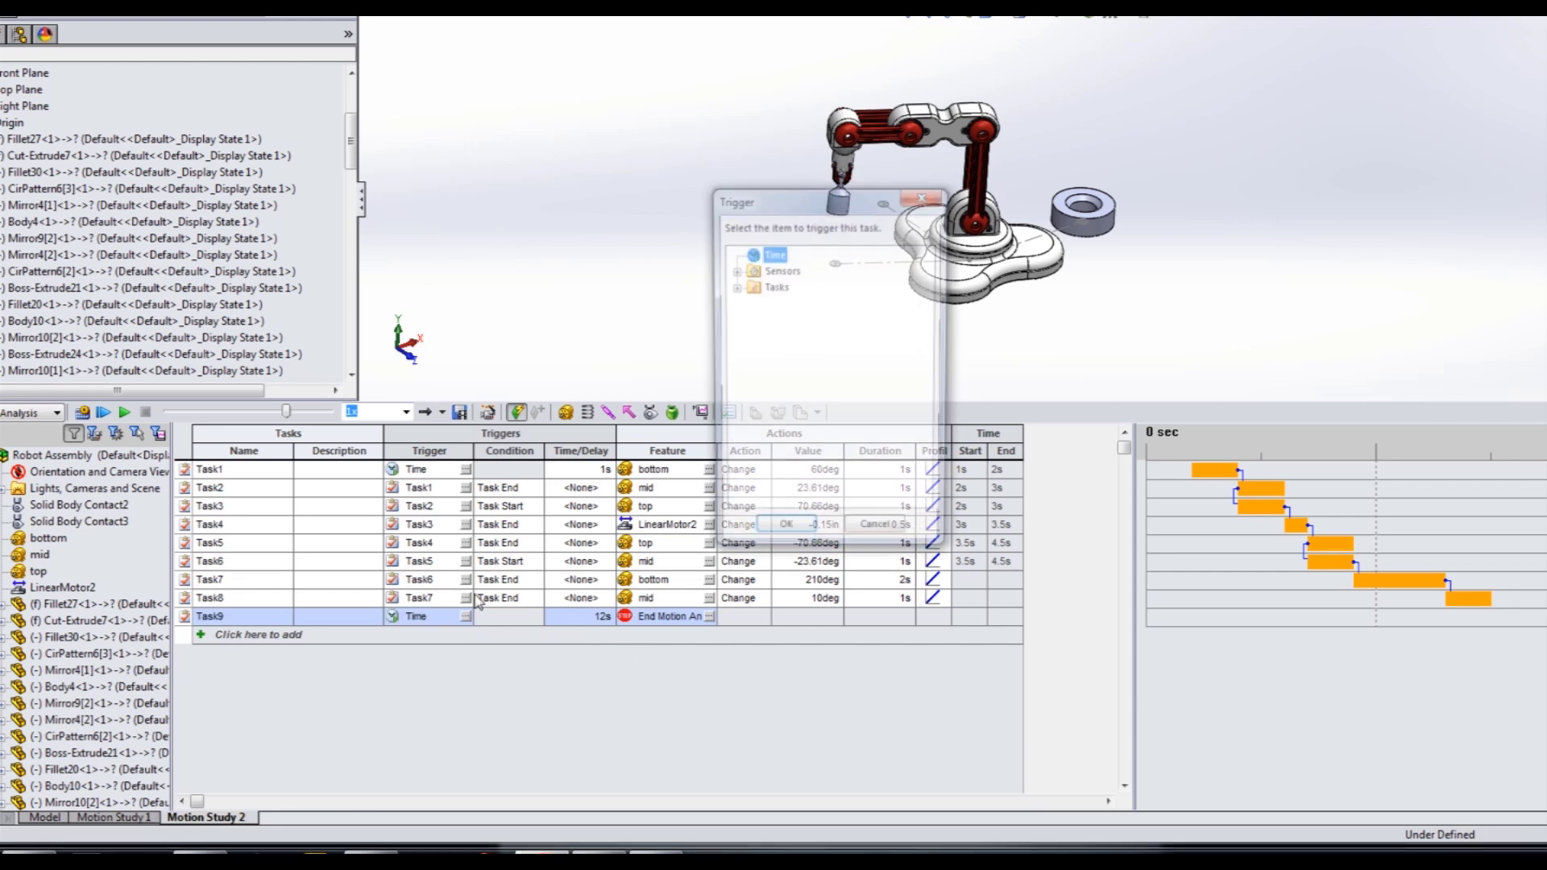
left_click(734, 287)
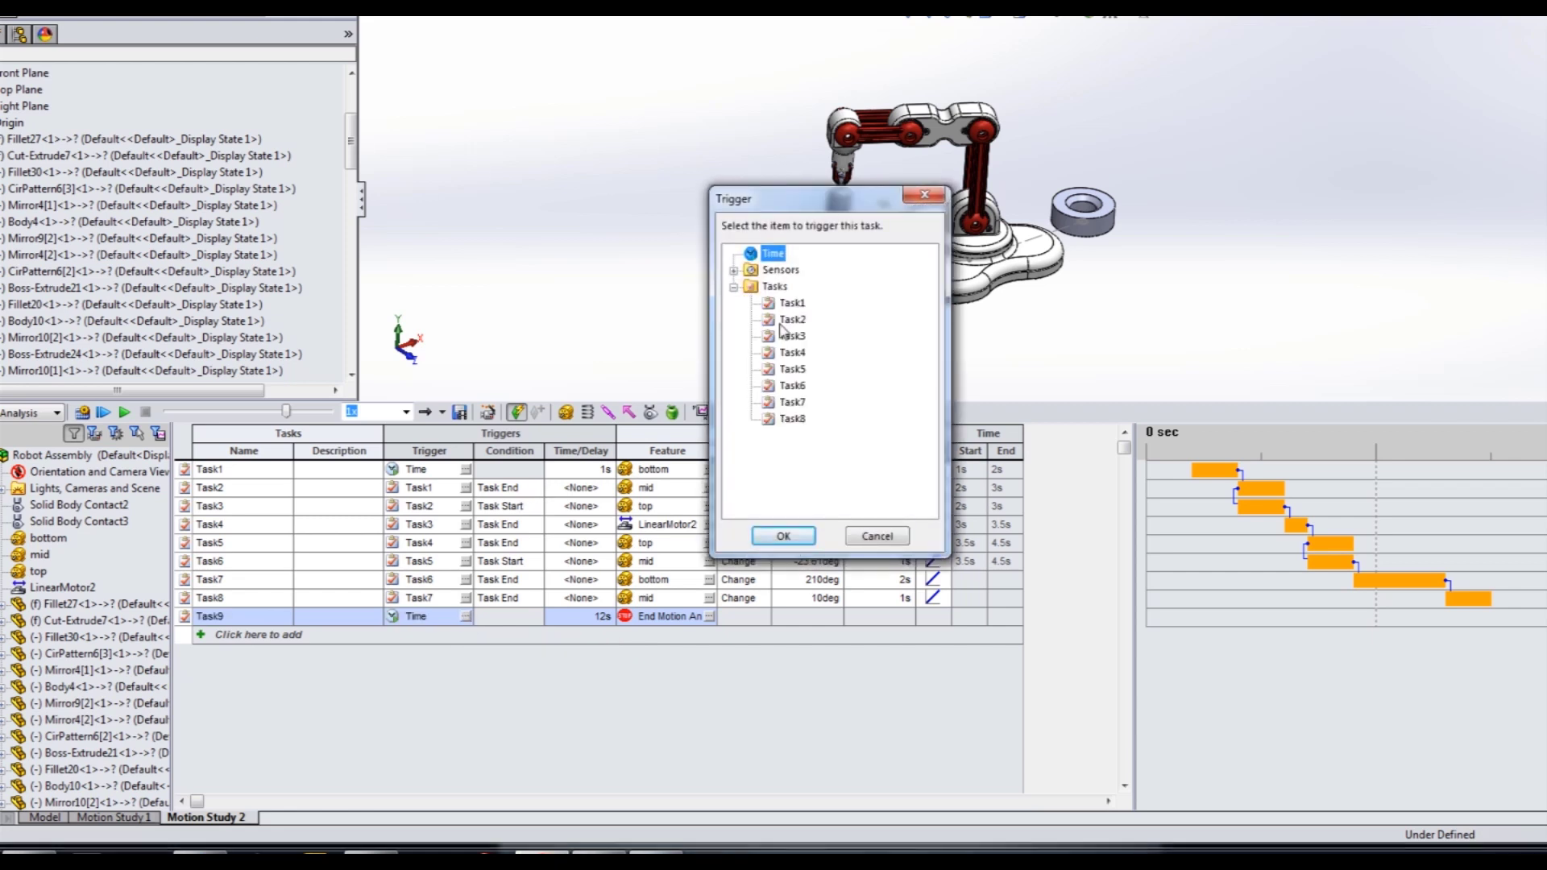
left_click(793, 418)
left_click(784, 535)
left_click(536, 627)
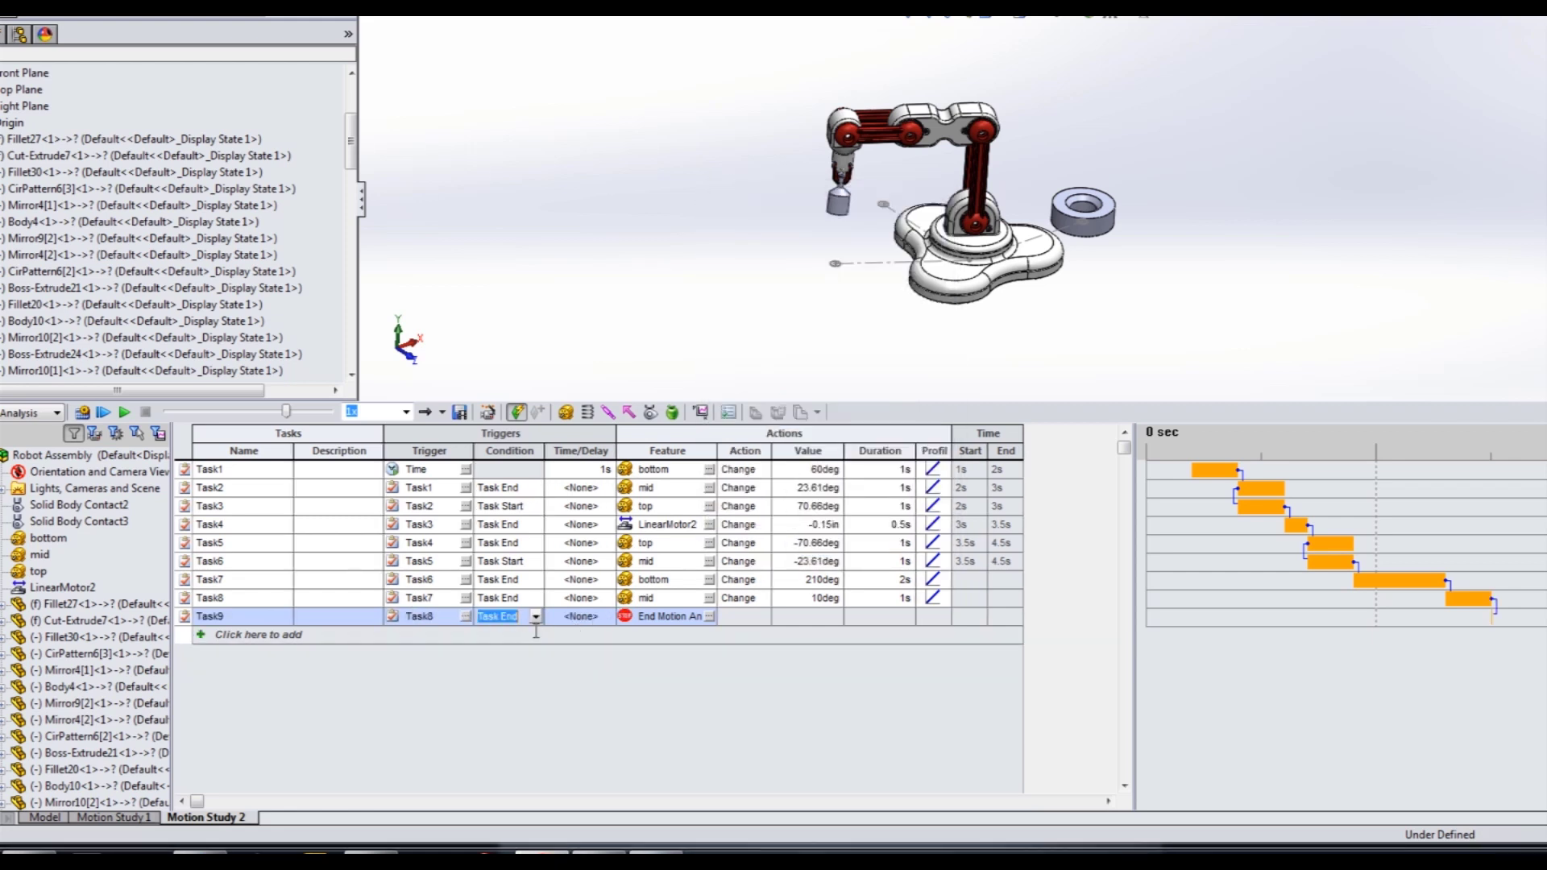
left_click(536, 617)
left_click(526, 634)
Assign the top motor as the action feature of Task9.
left_click(710, 617)
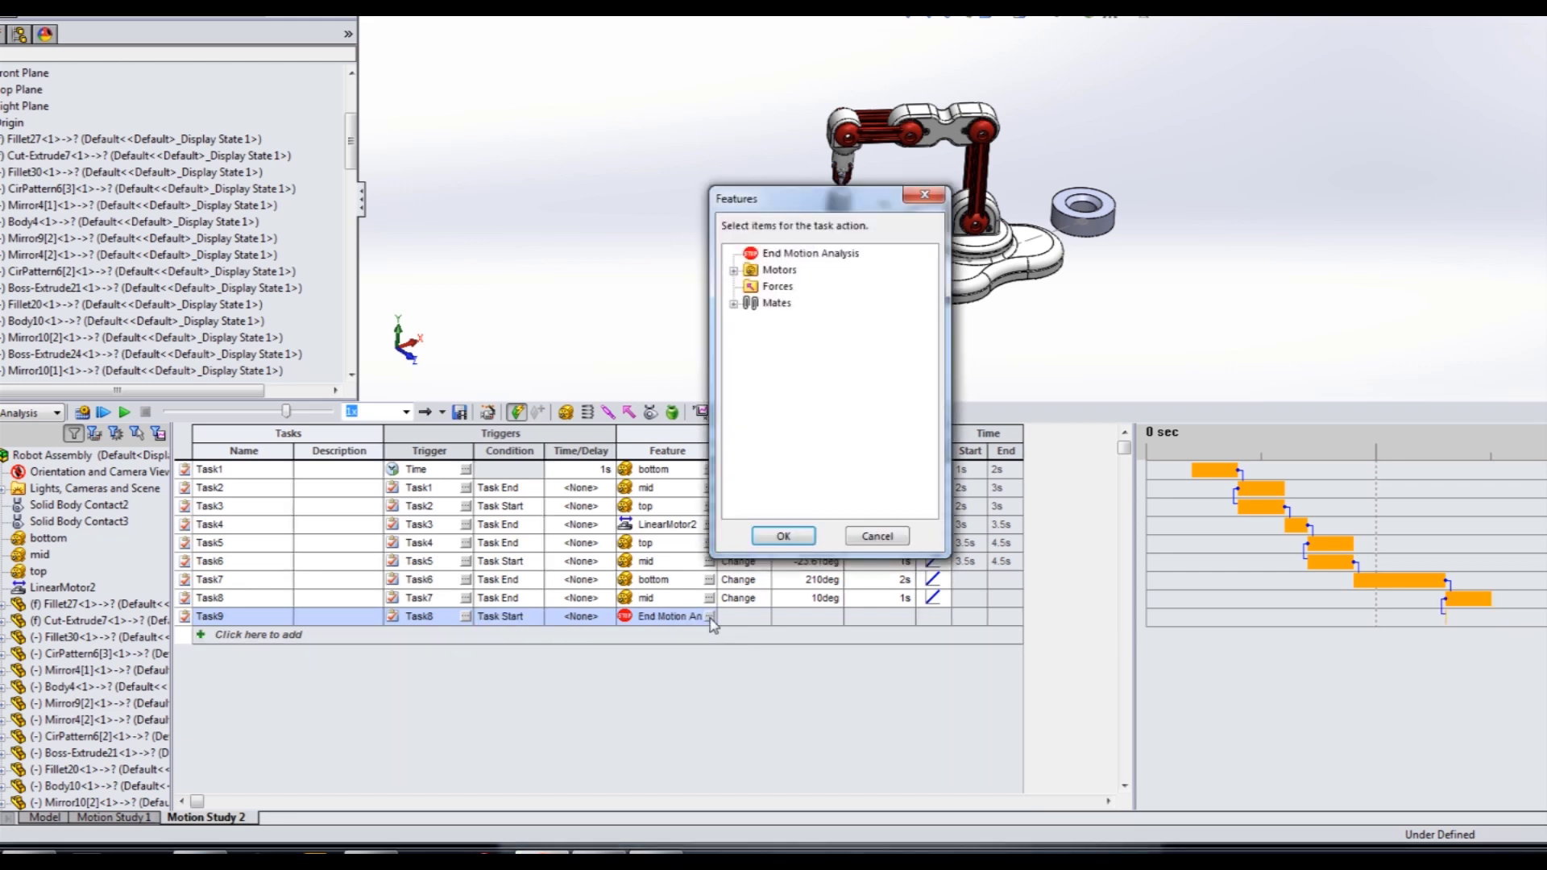
left_click(734, 271)
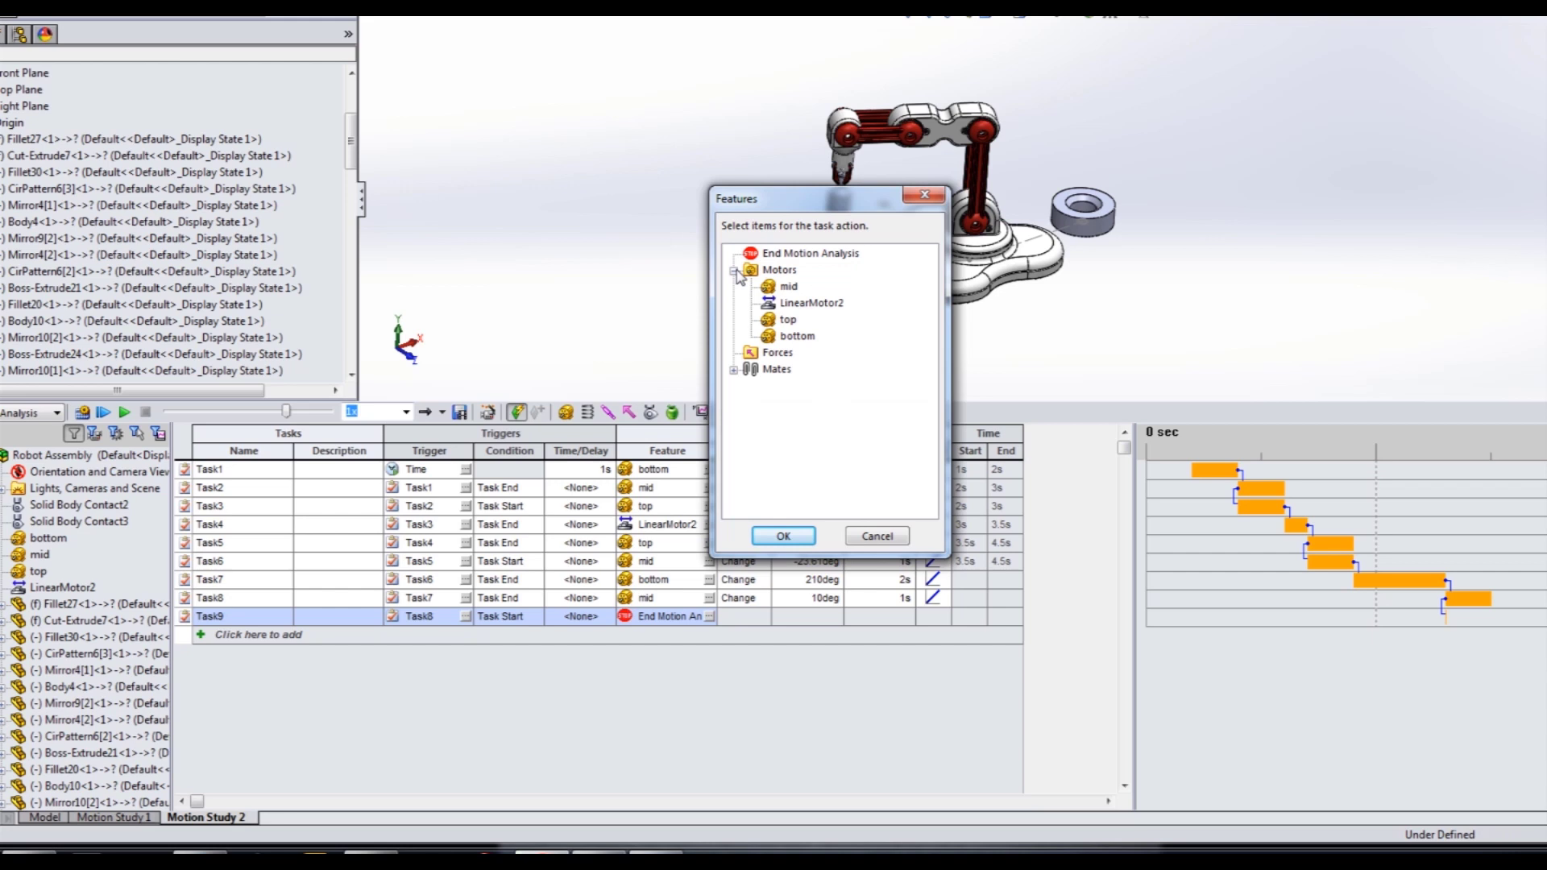
left_click(788, 320)
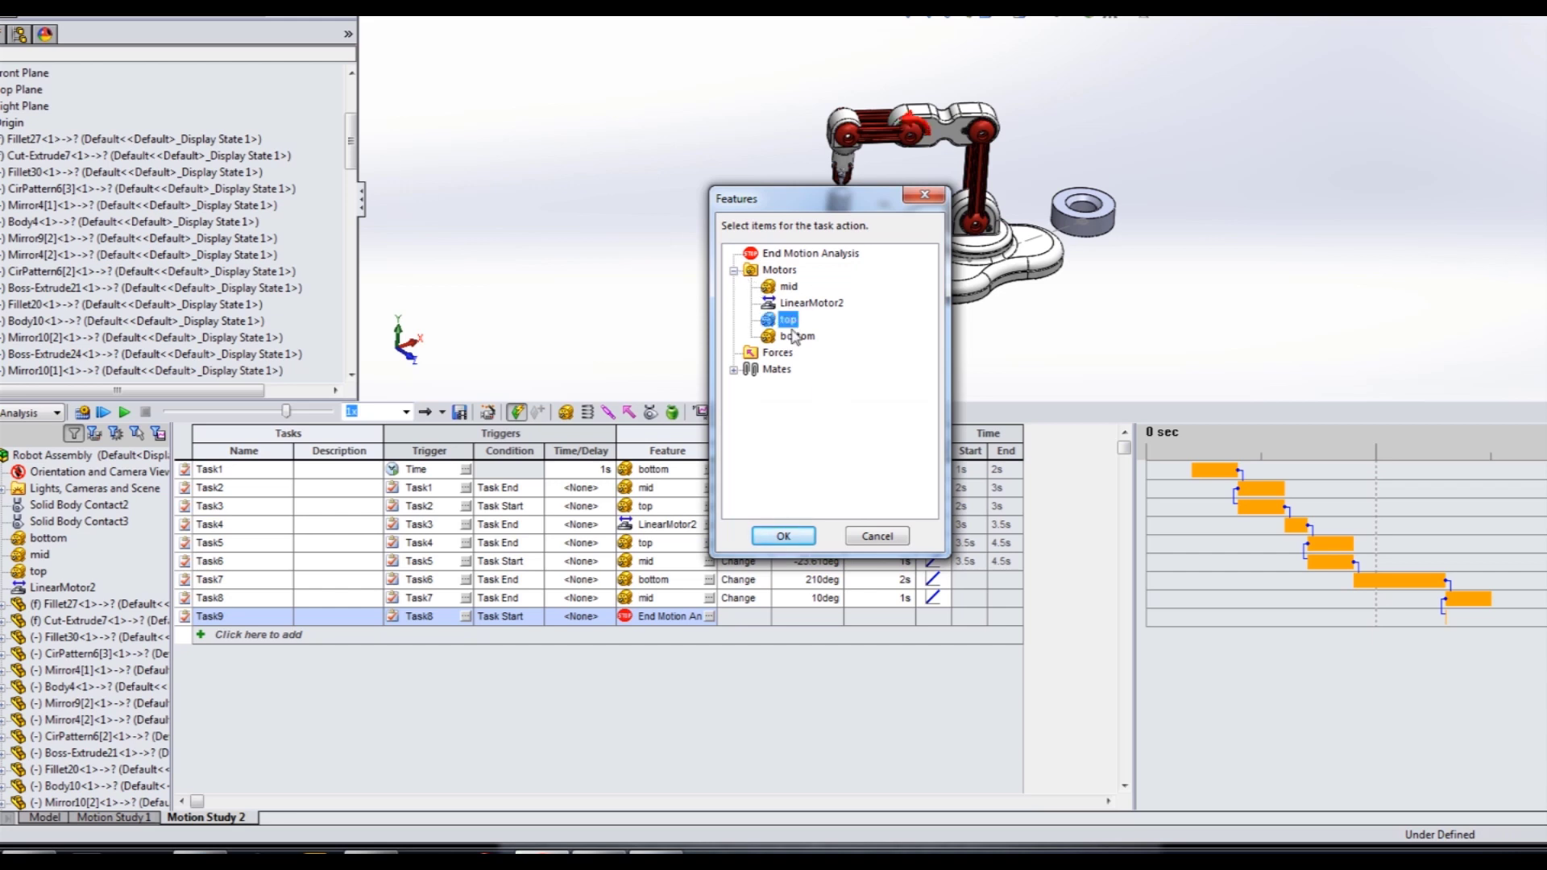
left_click(783, 535)
Make Task9 change the top motor by 20 degrees over a duration of 1 s.
left_click(756, 616)
left_click(762, 617)
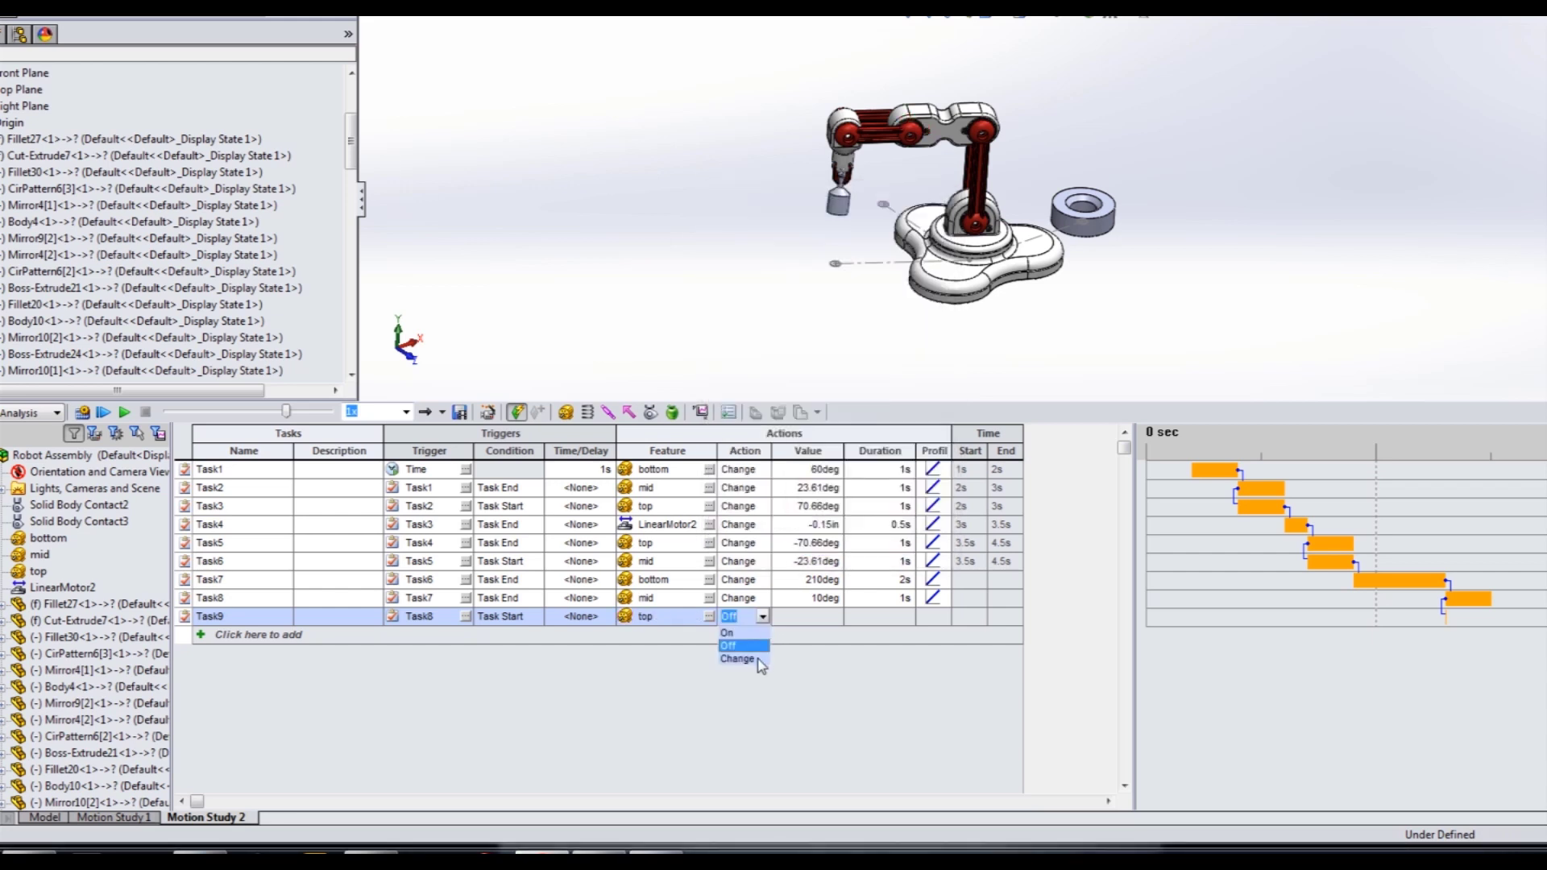
left_click(759, 659)
left_click(837, 619)
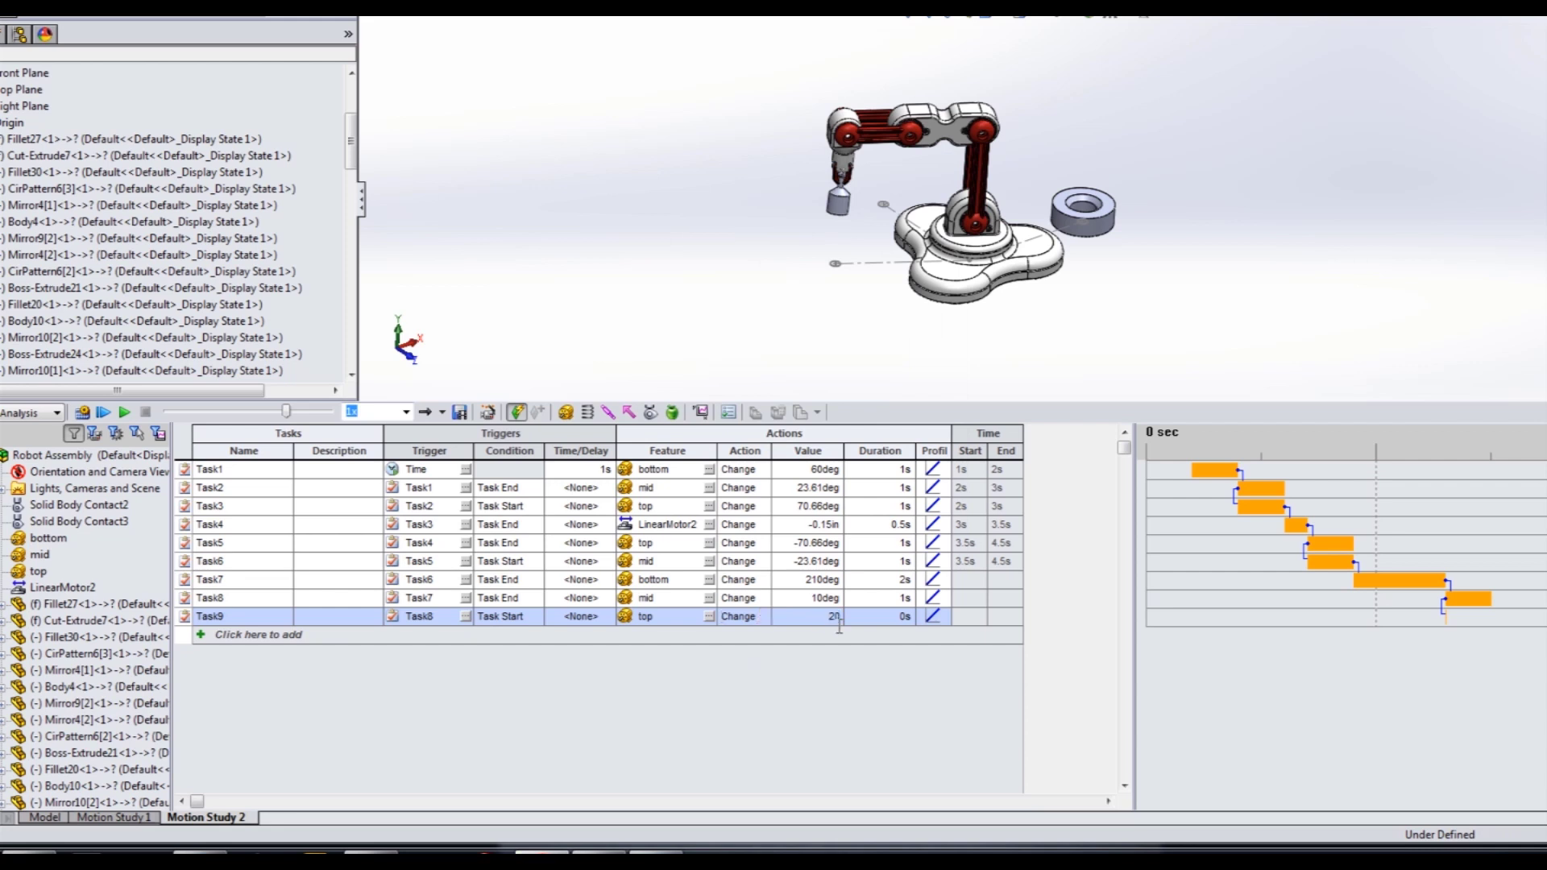
type("20")
key("Tab")
key("Tab")
Add a tenth task triggered by the end of Task9.
left_click(217, 636)
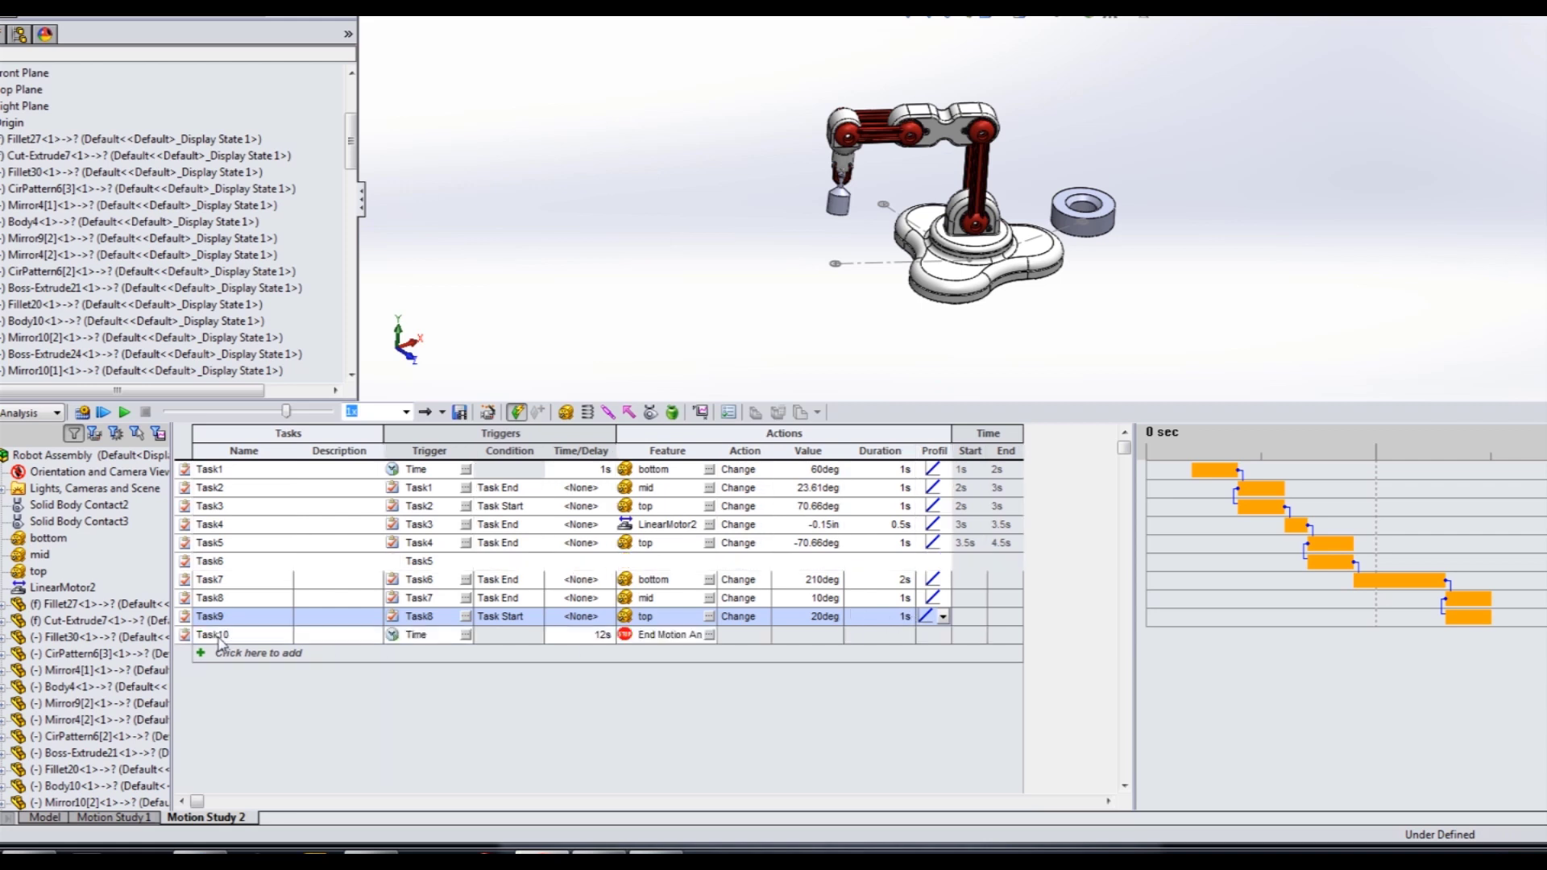
left_click(466, 636)
left_click(734, 287)
left_click(789, 437)
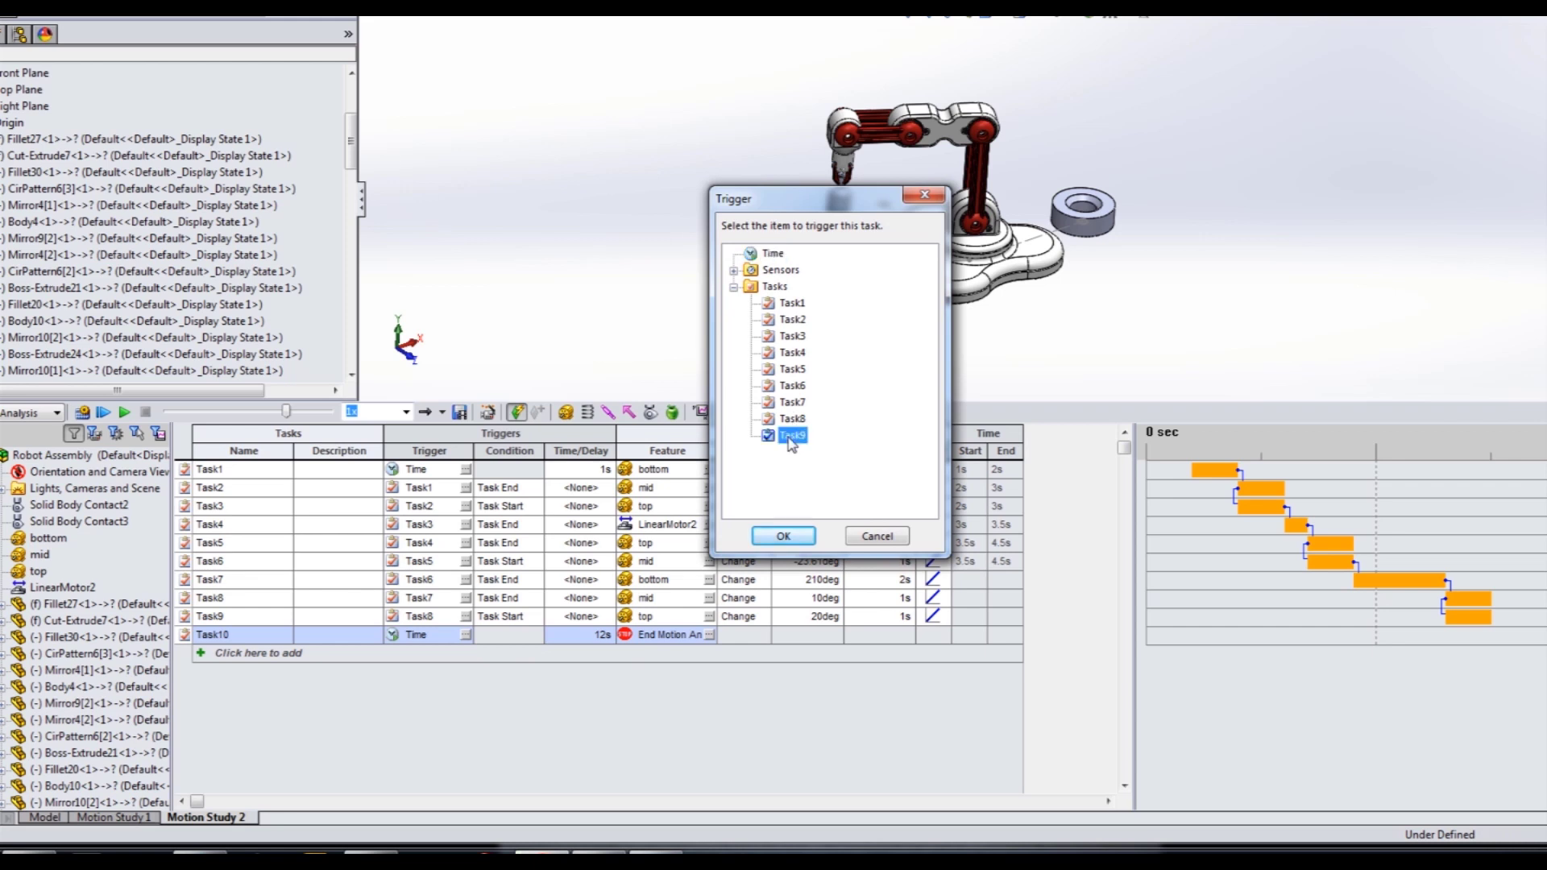
left_click(783, 536)
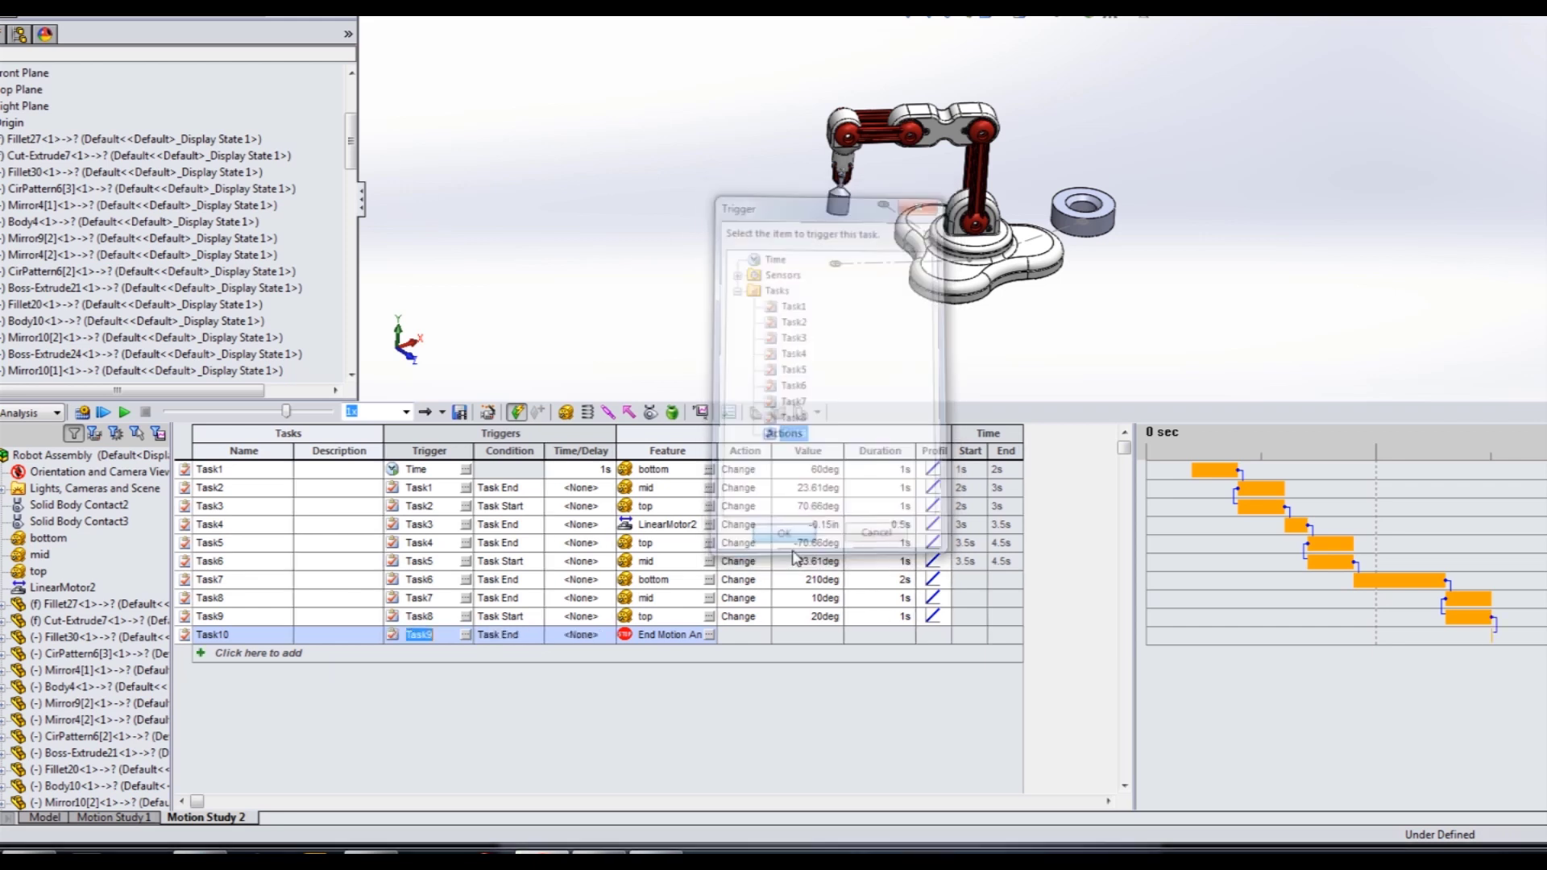
Assign LinearMotor2 as the action feature of Task10.
left_click(710, 635)
left_click(736, 271)
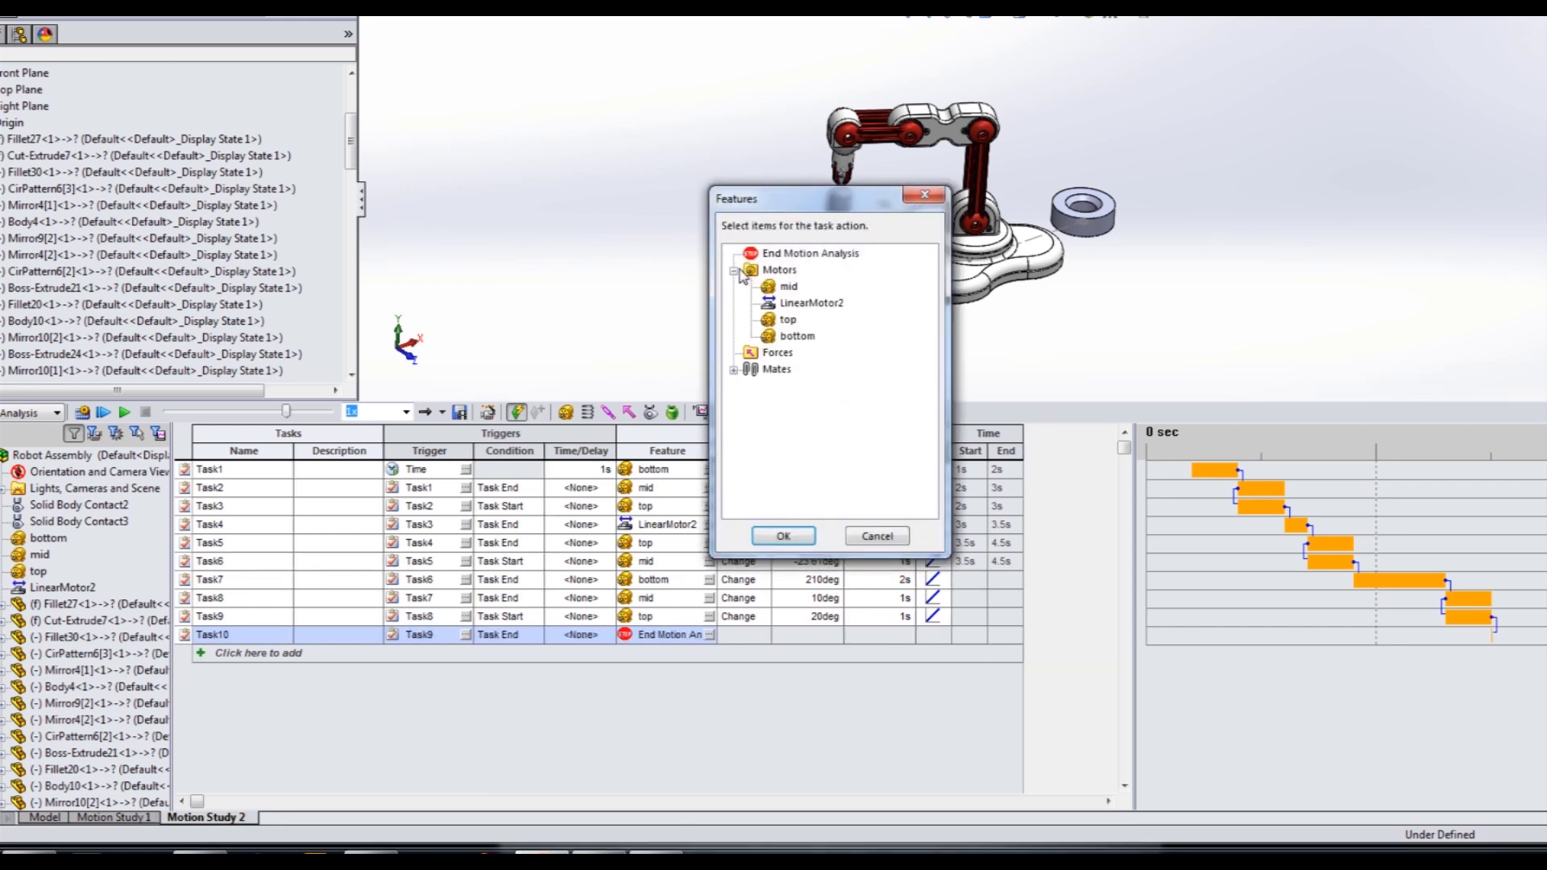
left_click(775, 303)
left_click(783, 536)
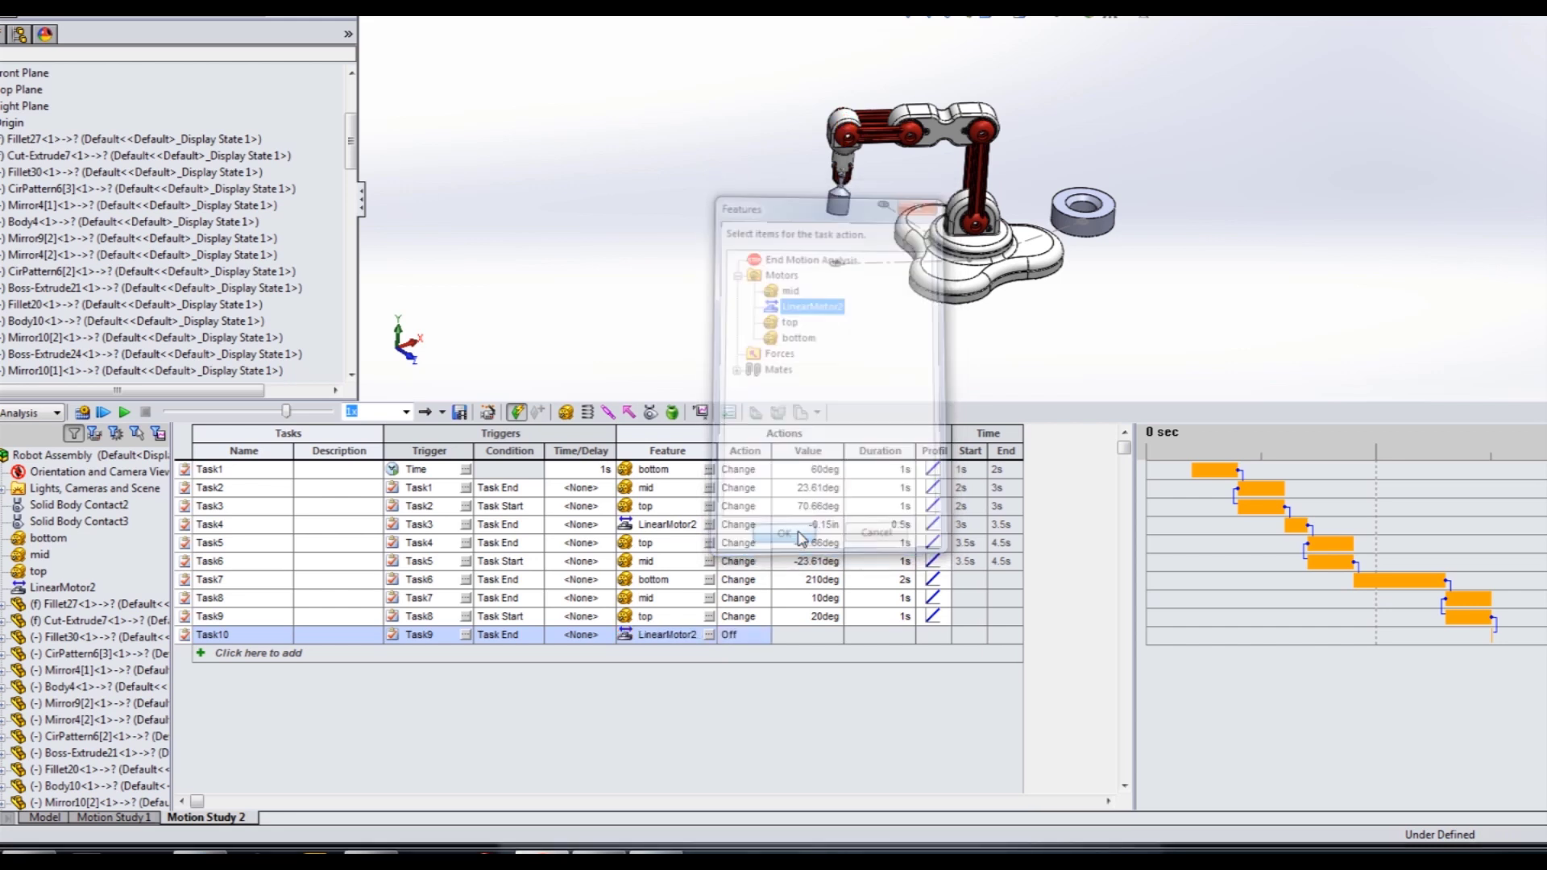
Make Task10 change LinearMotor2 by 0.15 in over a duration of 0.25 s to release the plug.
left_click(765, 635)
left_click(762, 635)
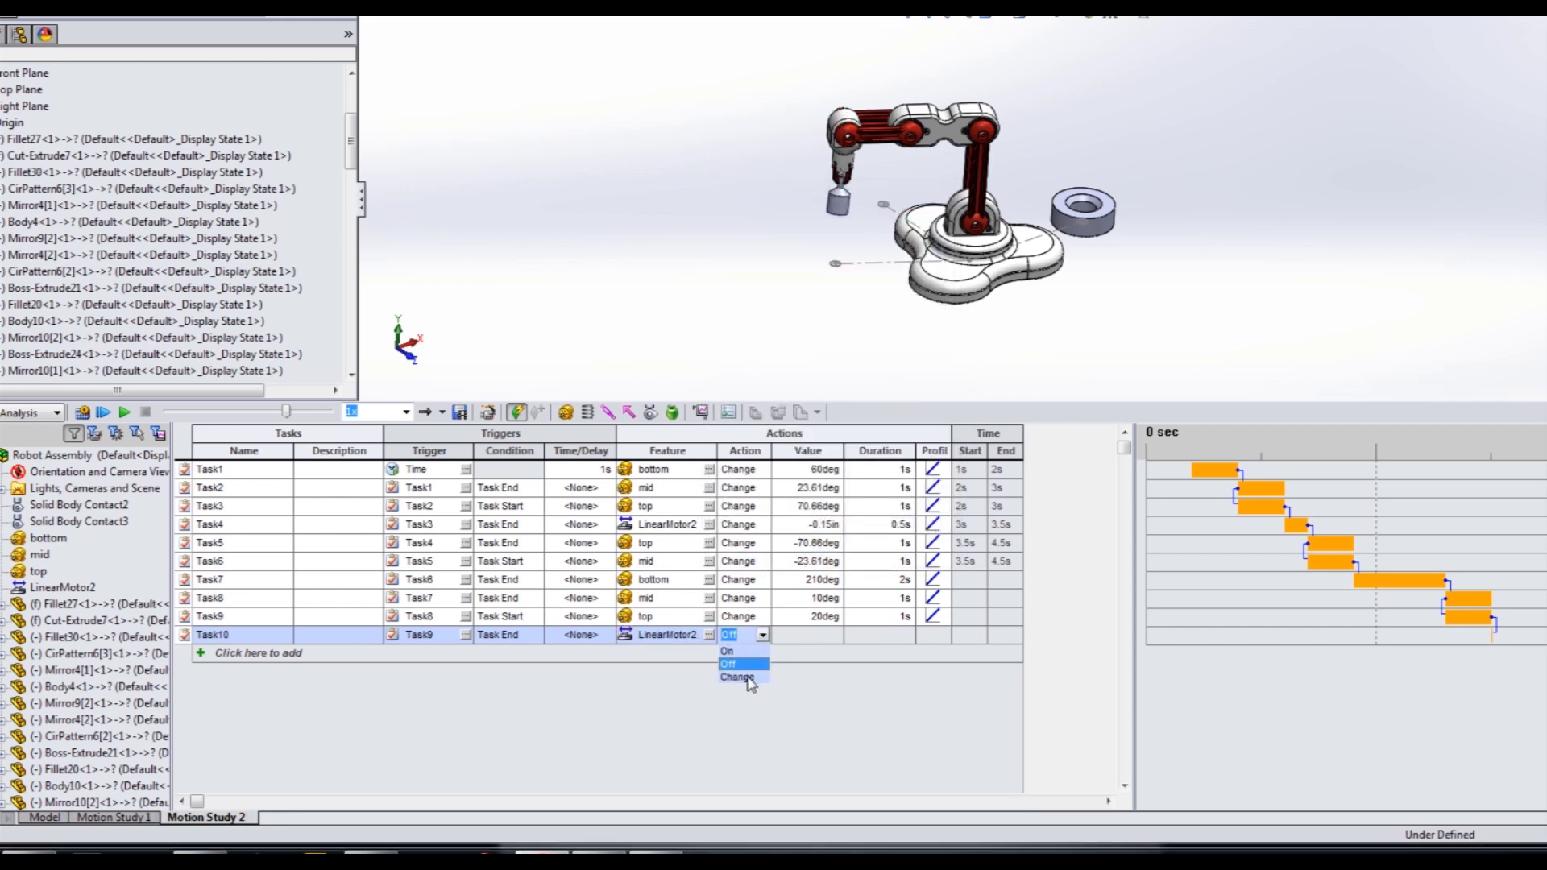
left_click(750, 677)
left_click(830, 637)
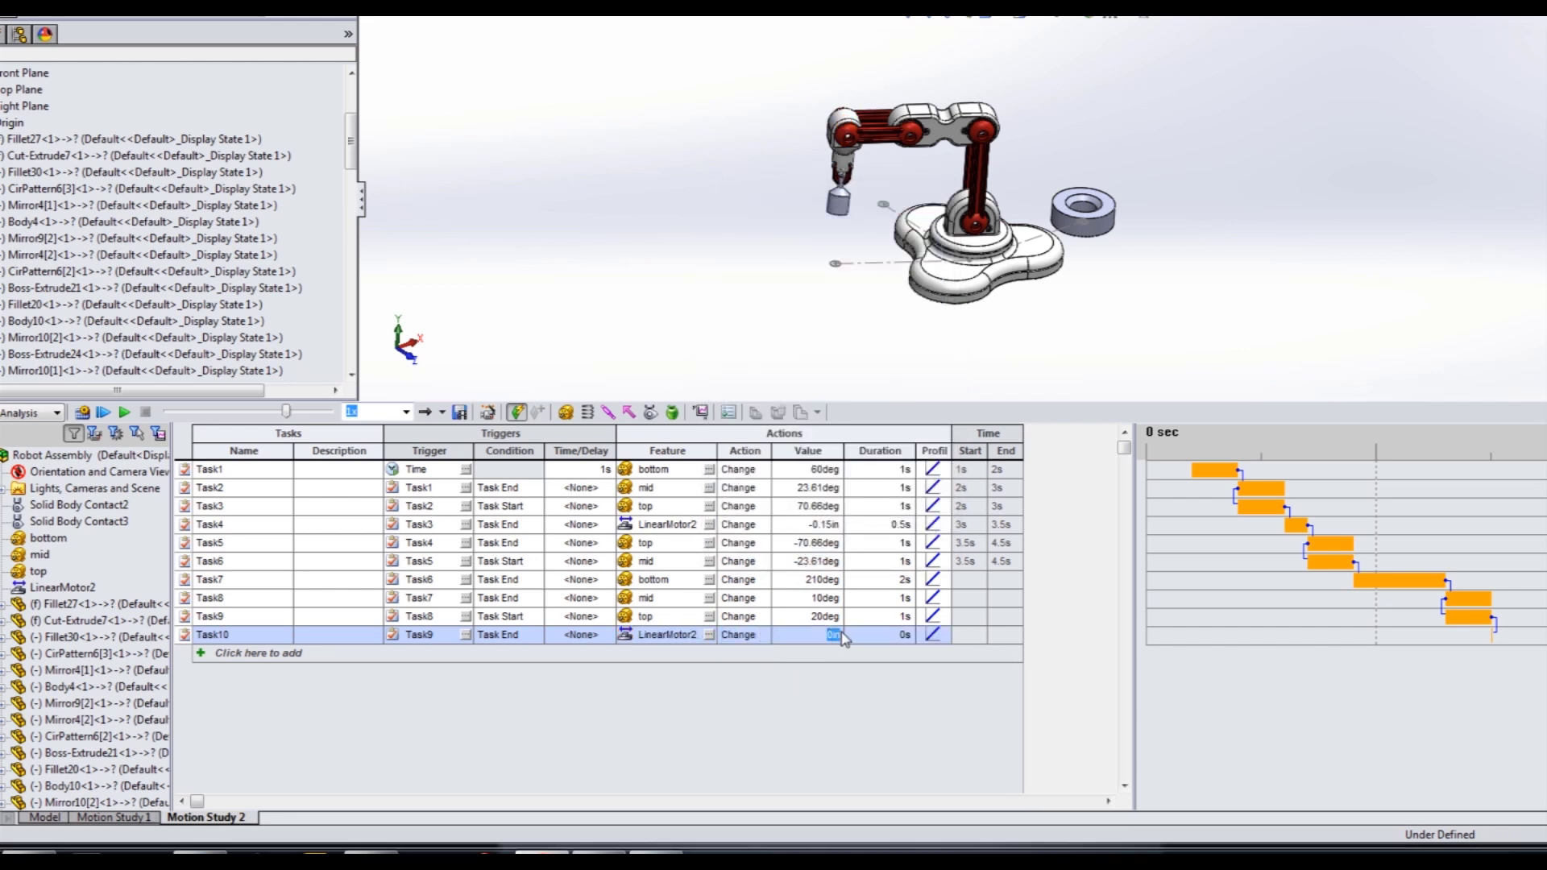
type("0.15")
key("Tab")
type("0.25")
key("Tab")
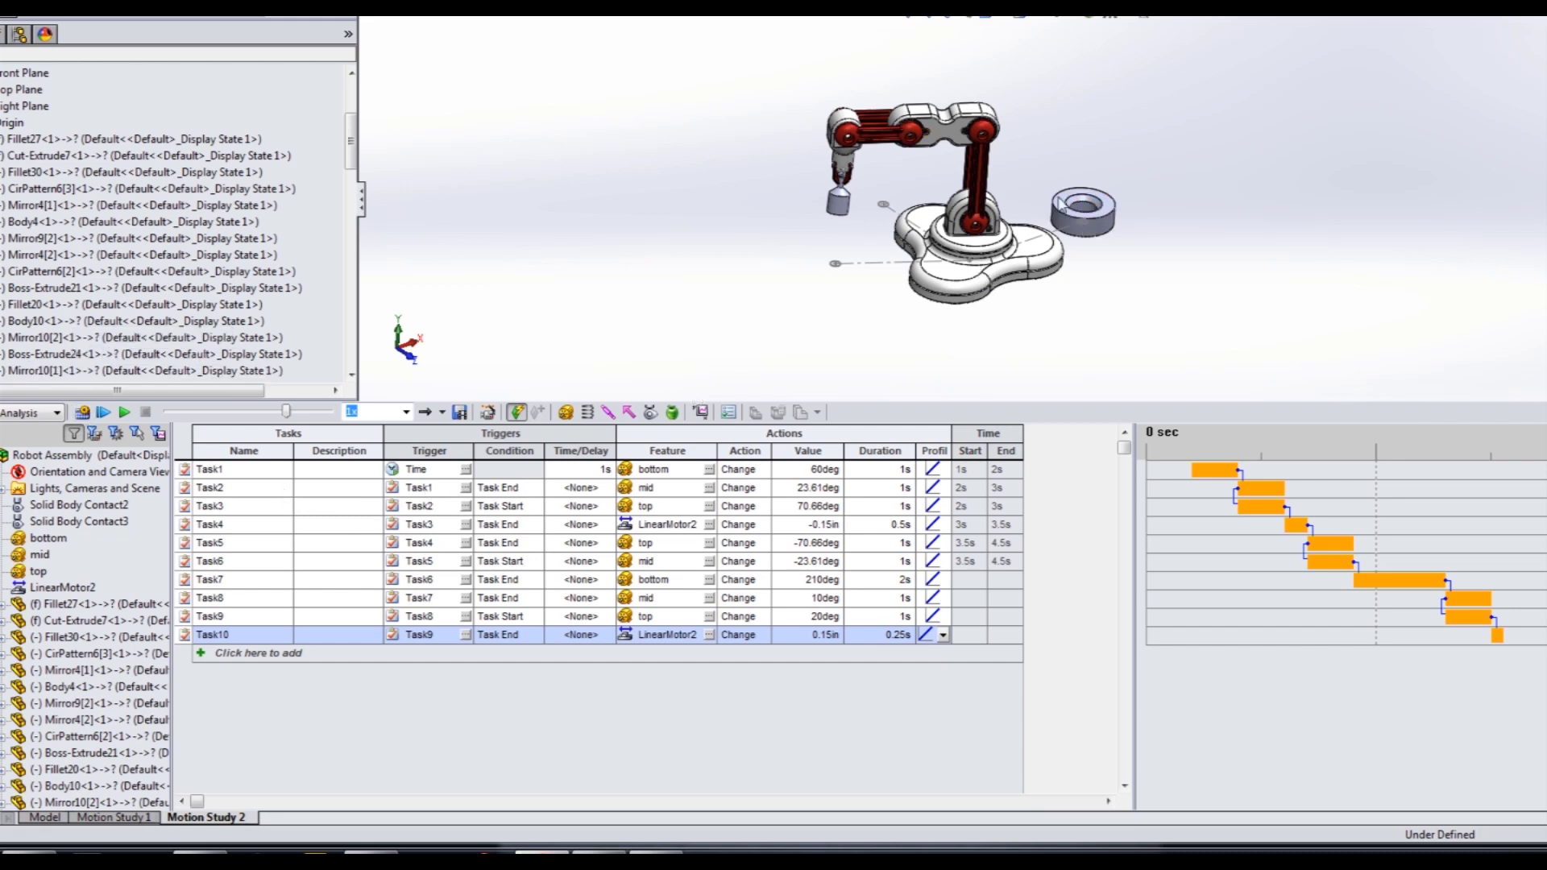
Try to calculate the motion study with the ten tasks, then switch to the model and back to Motion Study 2.
left_click(86, 416)
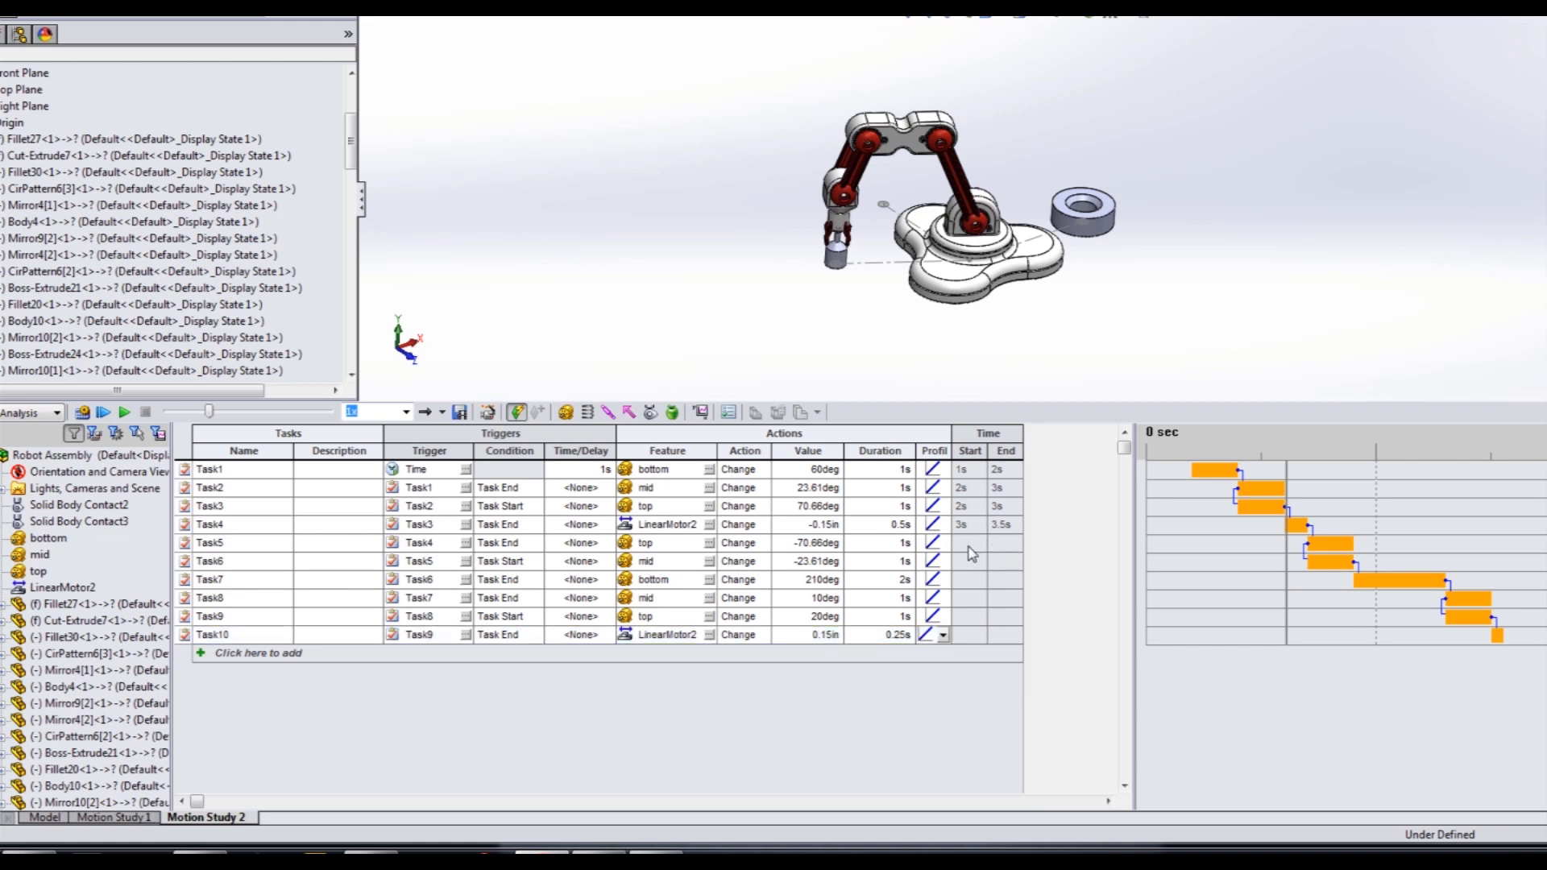
left_click(82, 412)
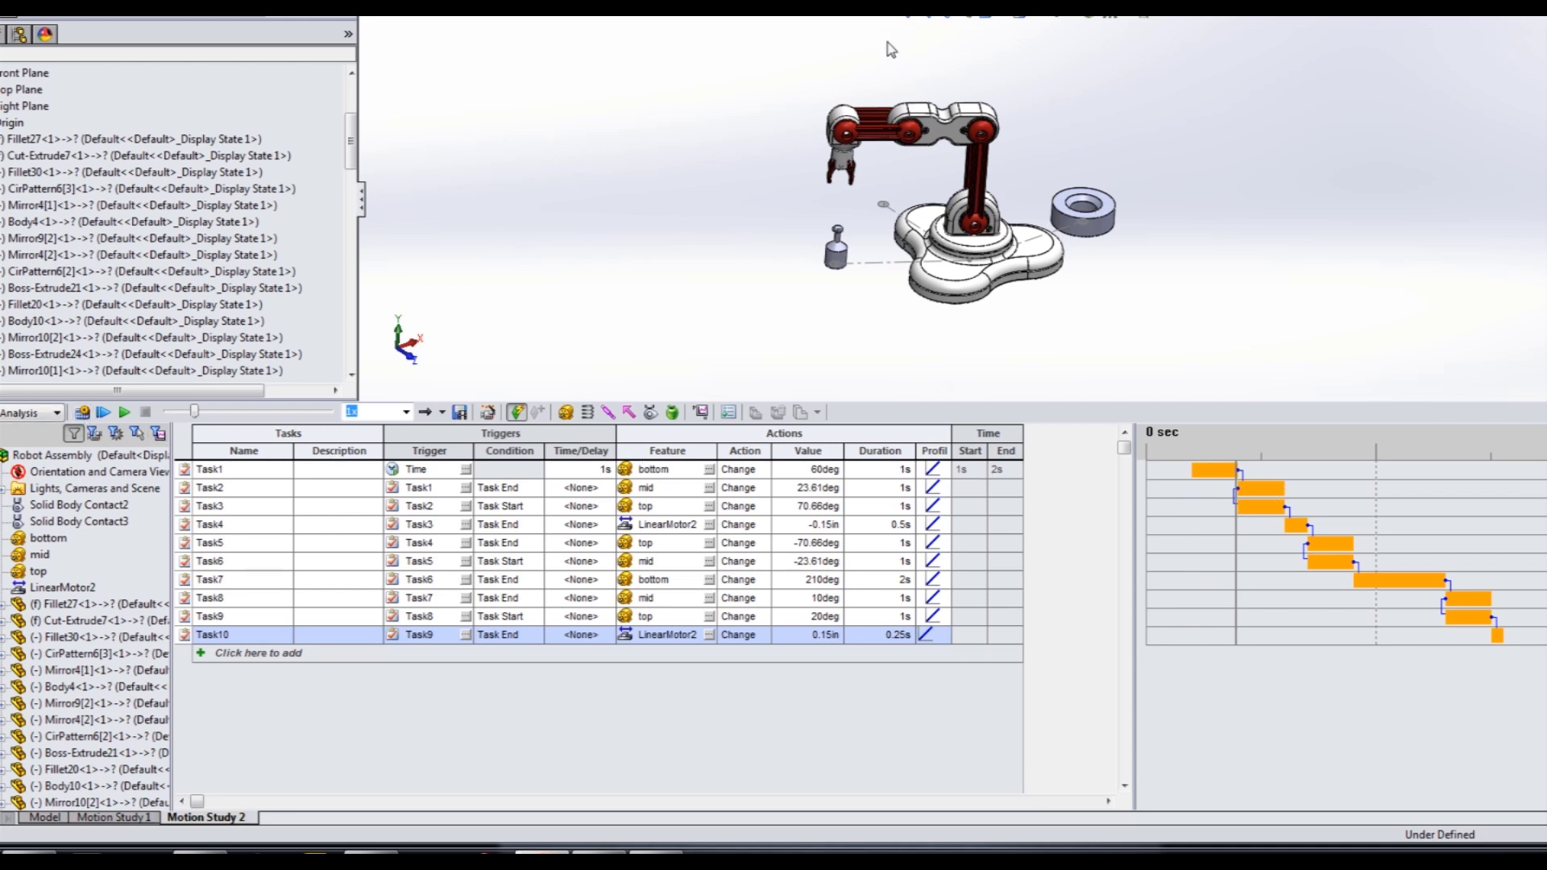
key("ctrl+Page_Up")
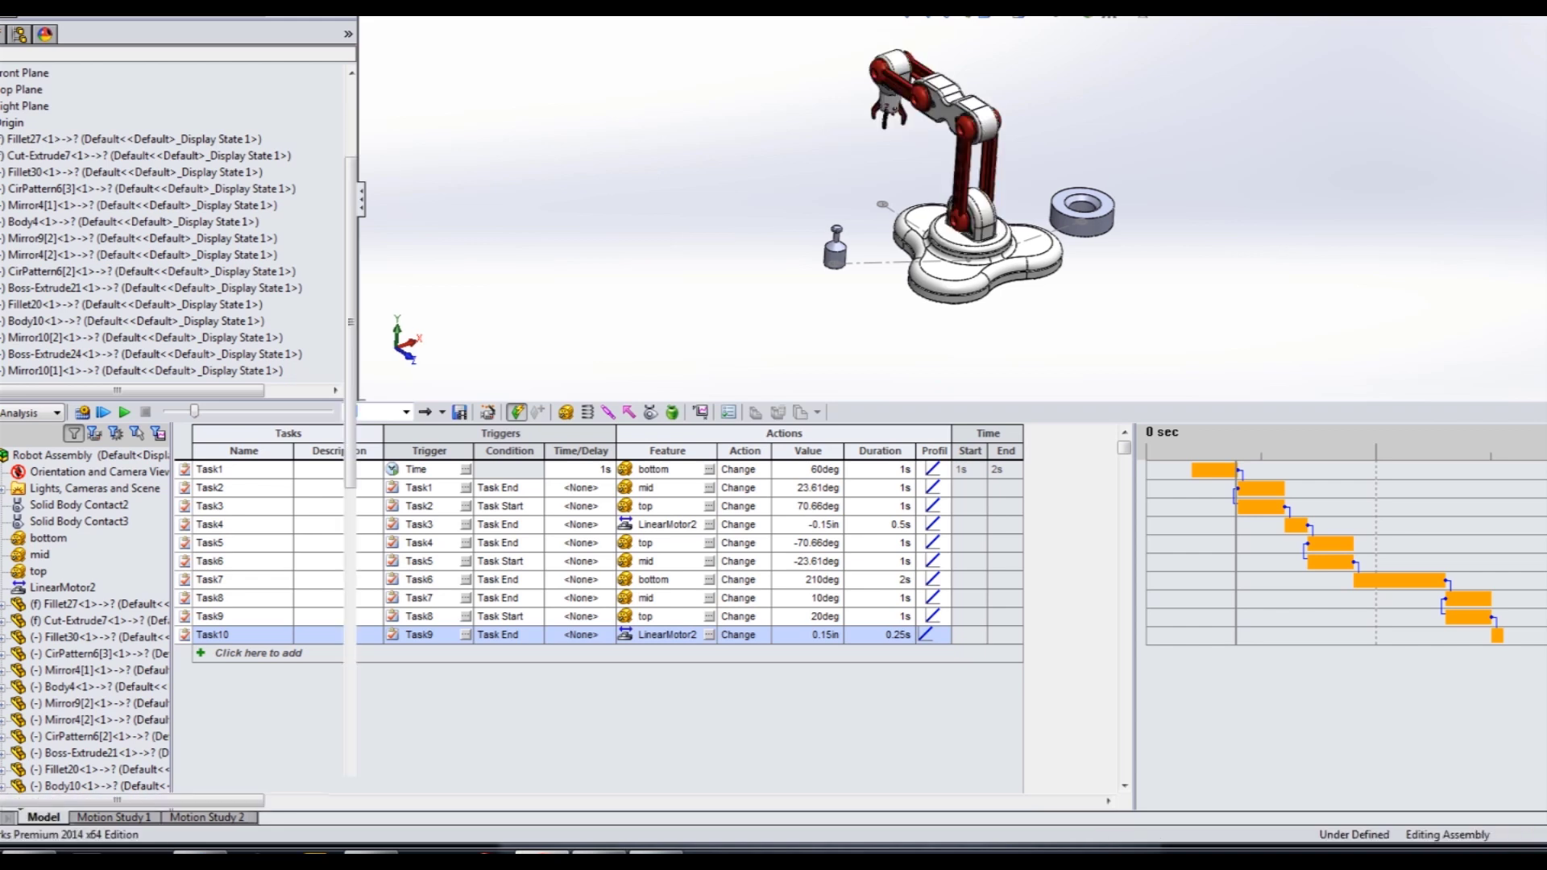
key("ctrl+Page_Down")
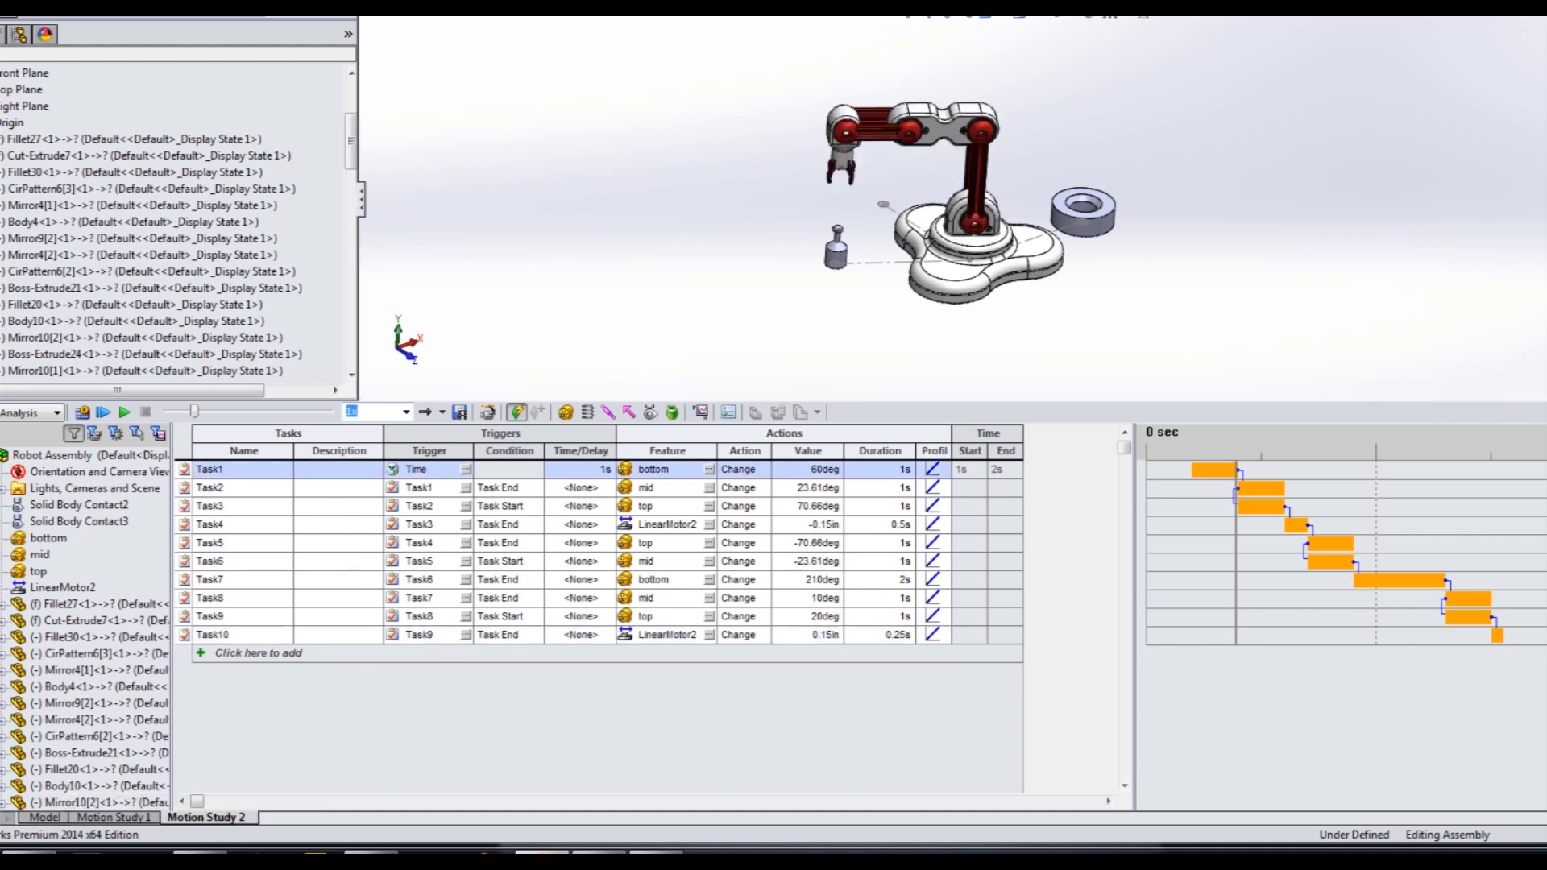
Stop the playback, rewind the study to its start and calculate all ten tasks.
left_click(105, 412)
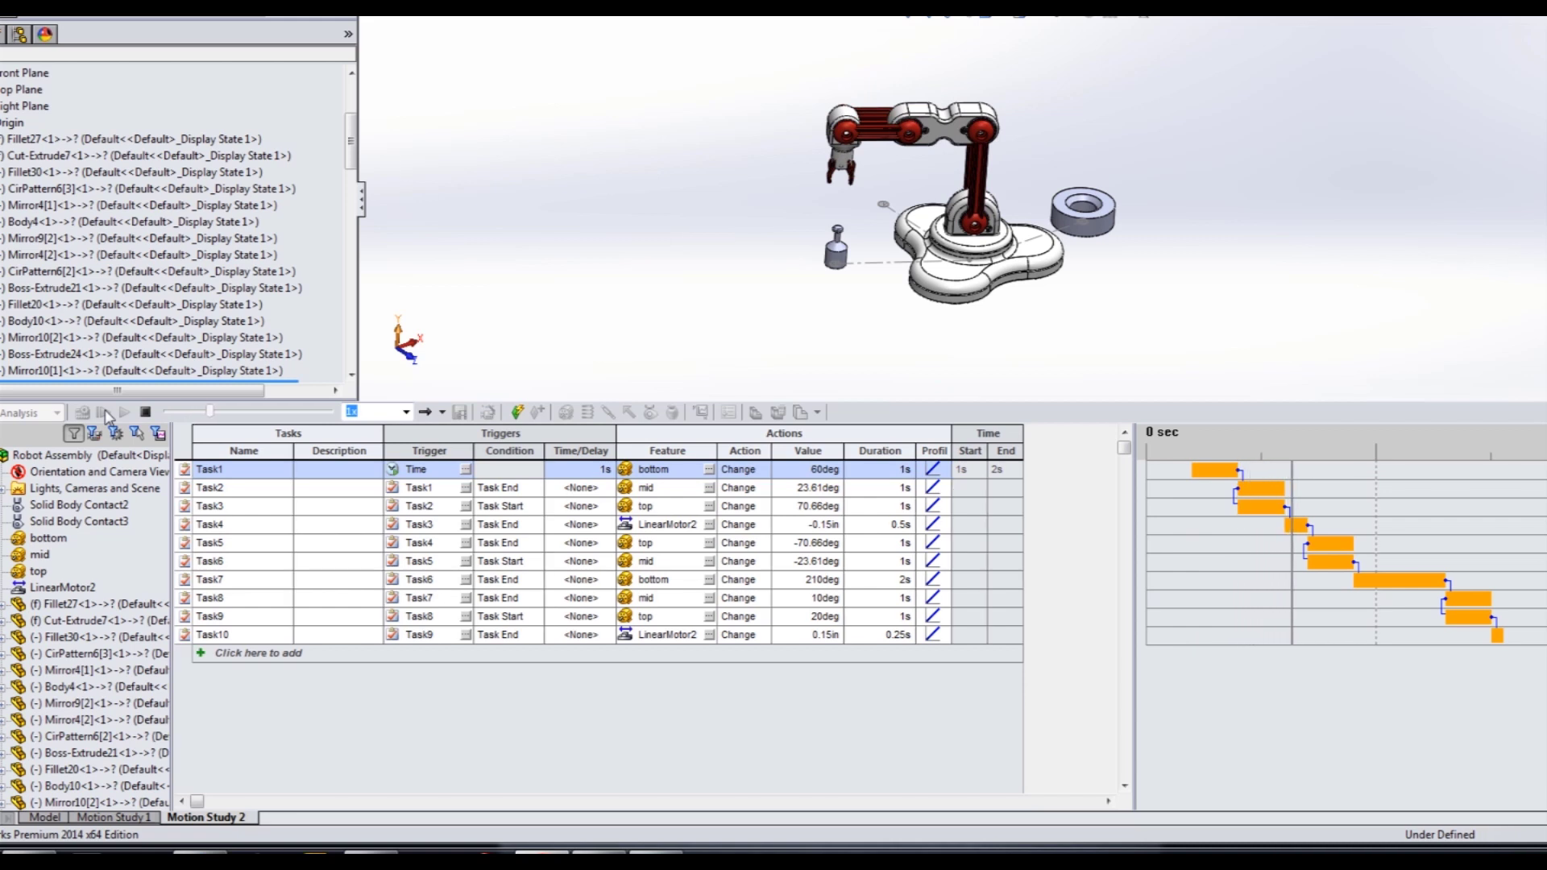
left_click(145, 413)
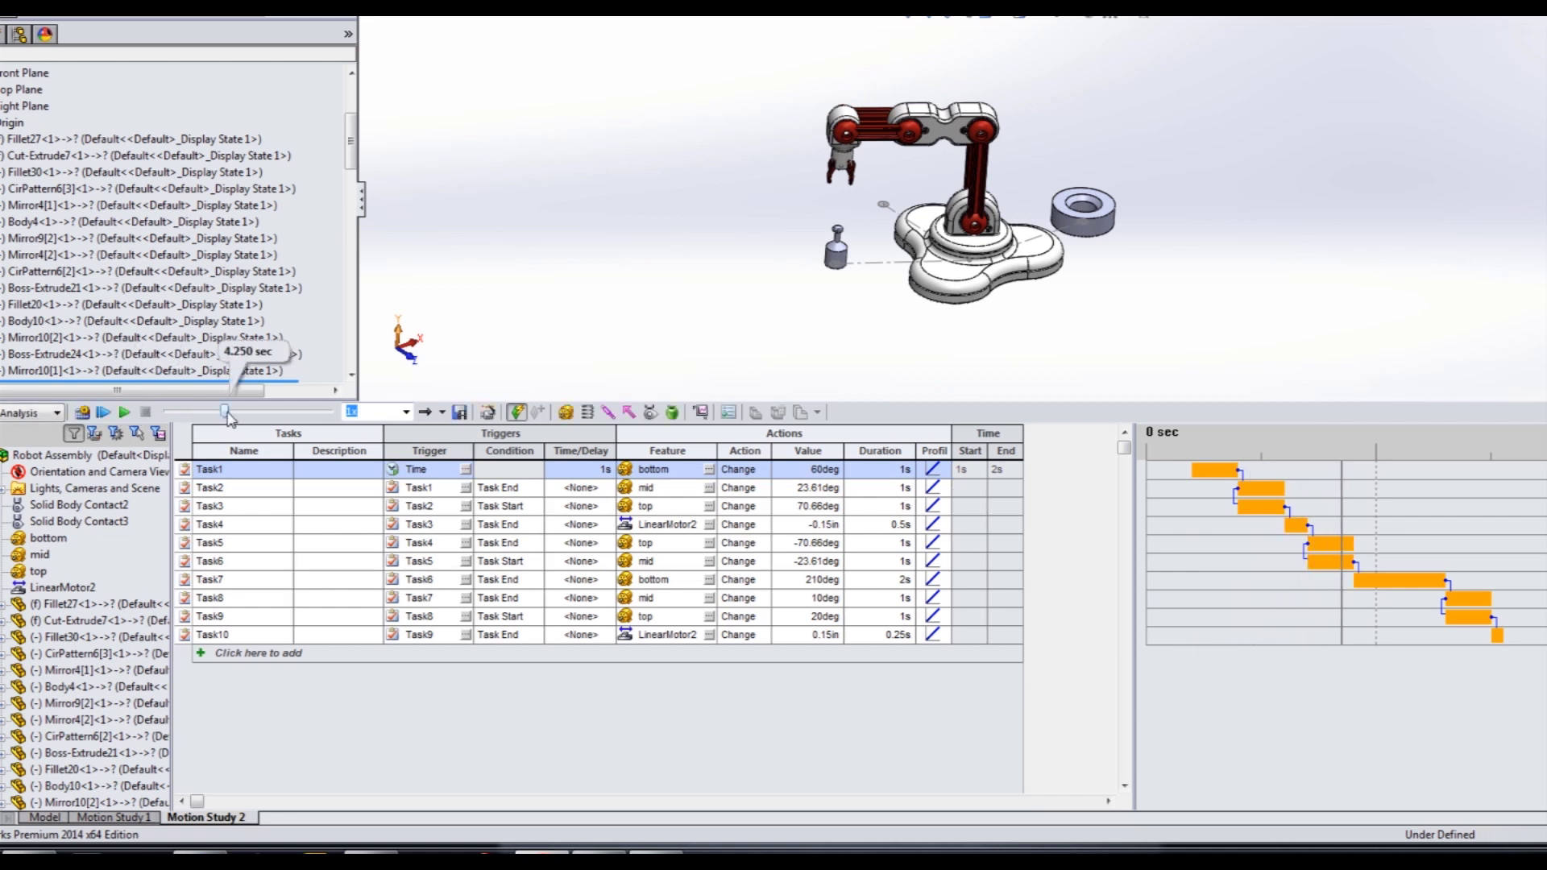
left_click_drag(234, 413, 167, 413)
left_click(87, 412)
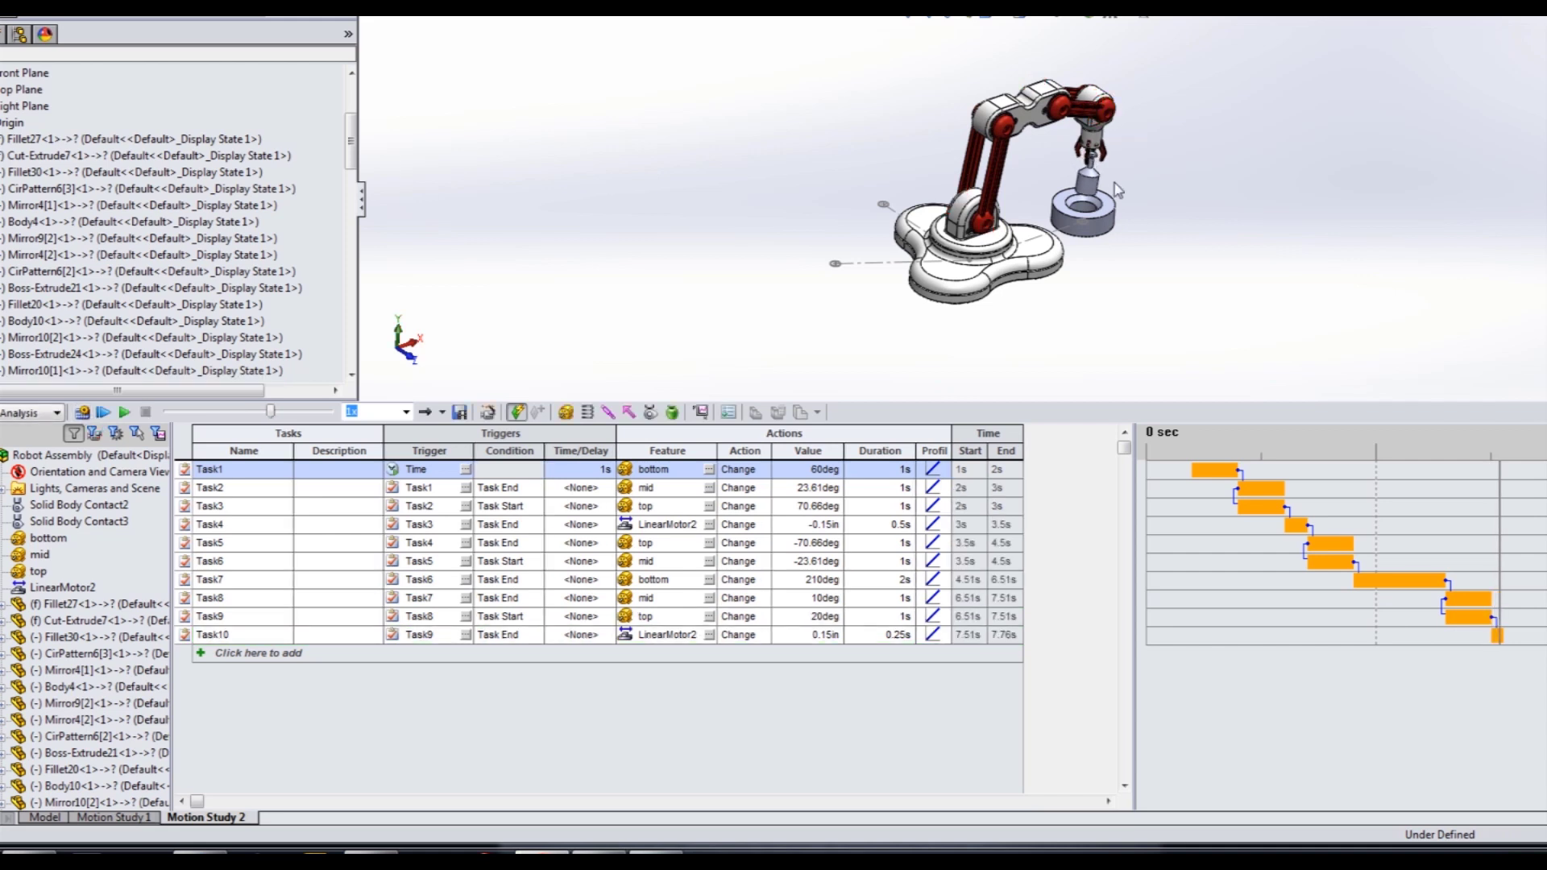
Examine from several sides and close up how the released plug lines up with the socket.
mouse_move(1117, 191)
middle_mouse_down()
mouse_move(1136, 216)
mouse_move(1122, 230)
middle_mouse_up()
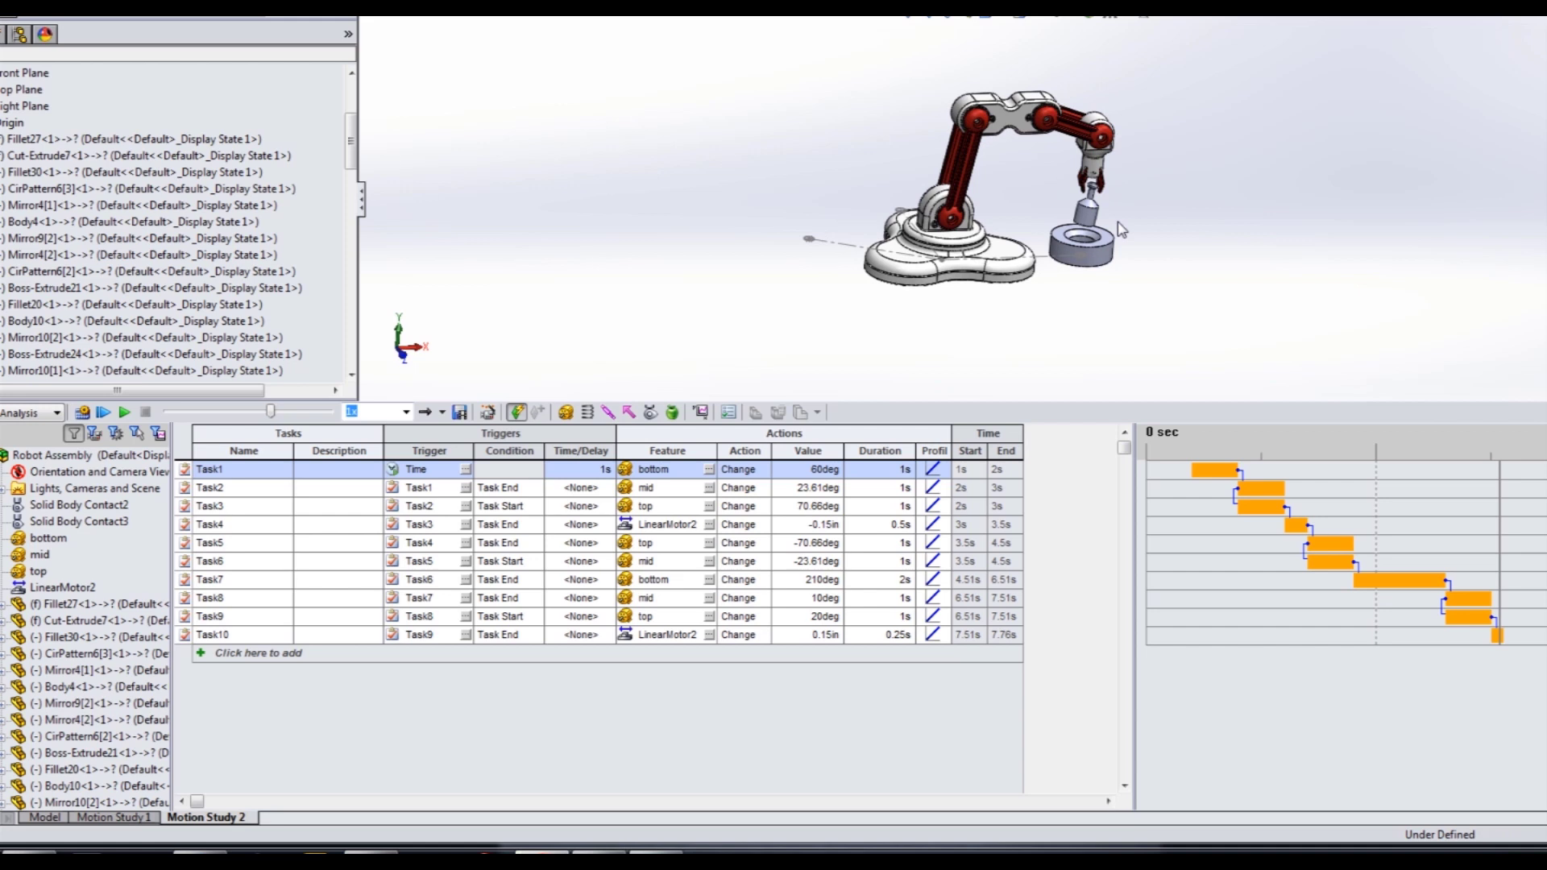
scroll(1120, 230, "down", 5)
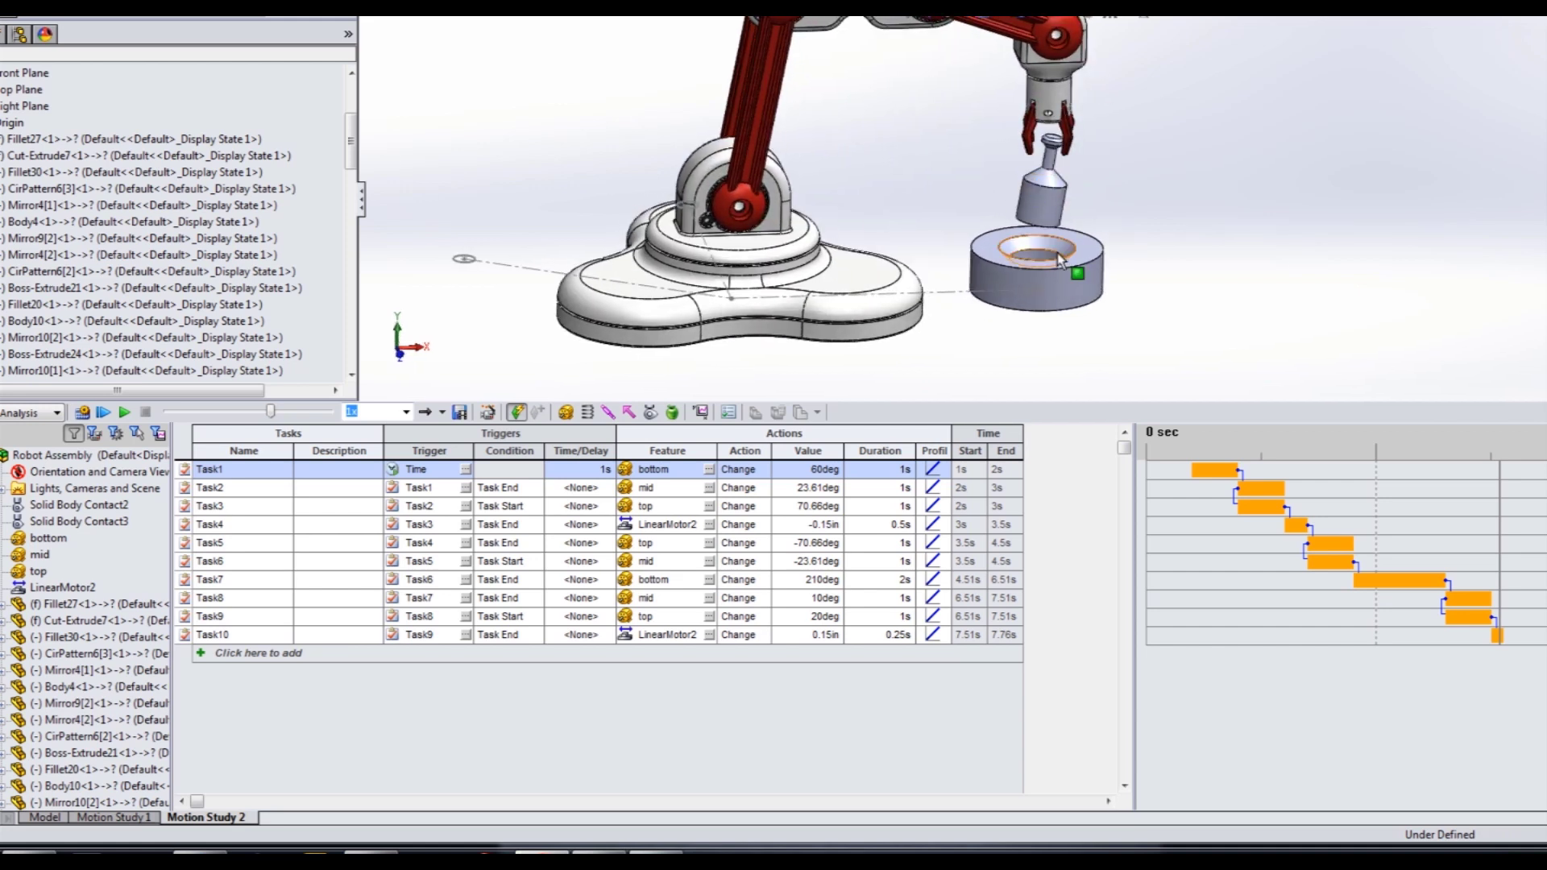
mouse_move(1040, 203)
middle_mouse_down()
mouse_move(1037, 226)
mouse_move(1095, 190)
middle_mouse_up()
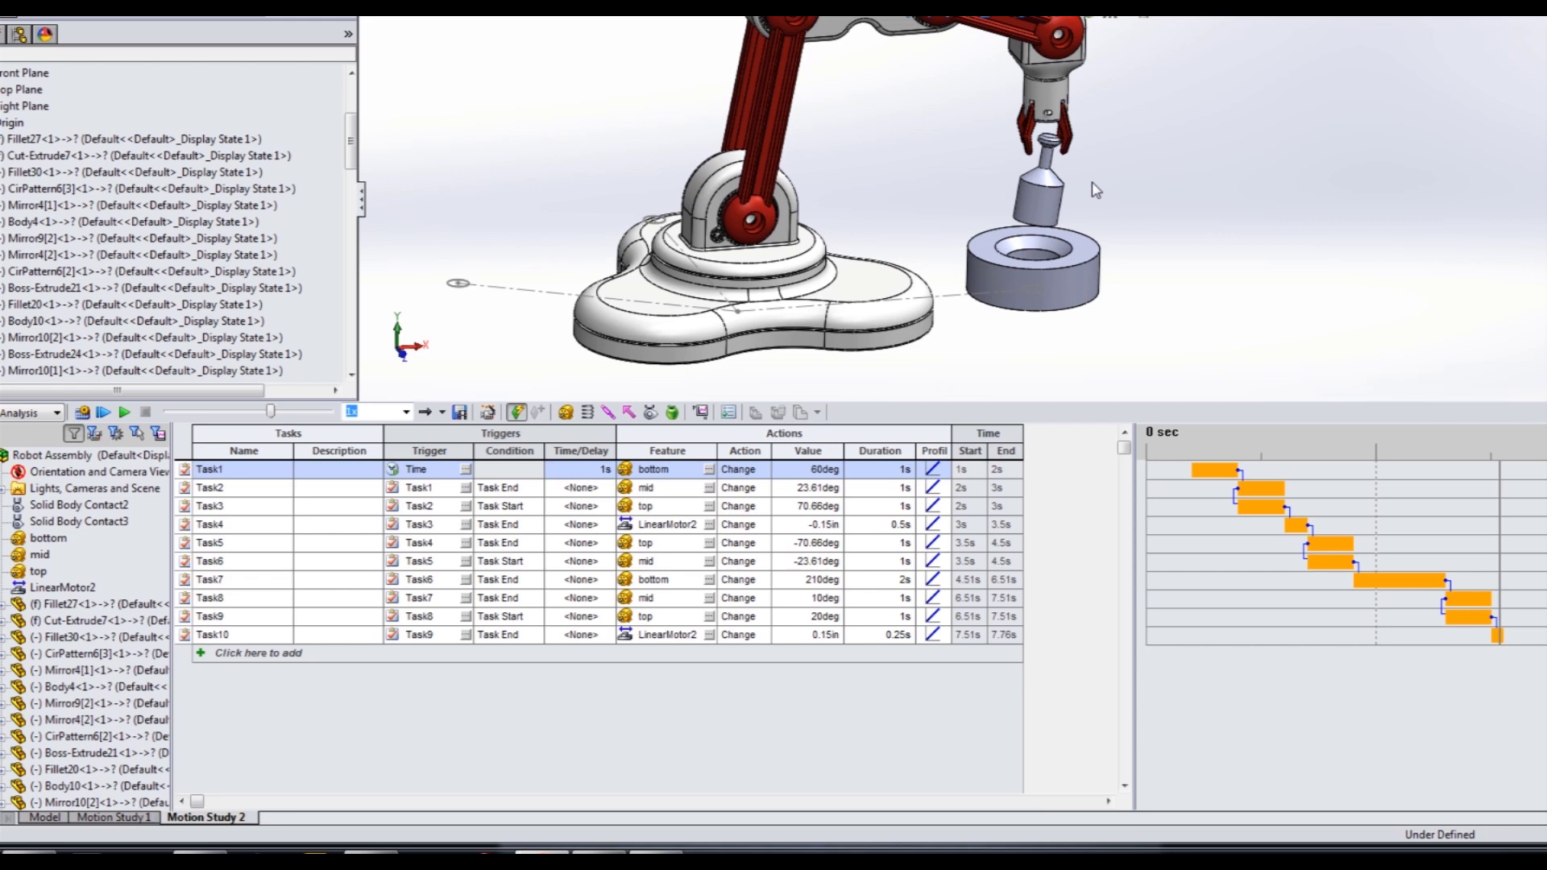
key("ctrl+7")
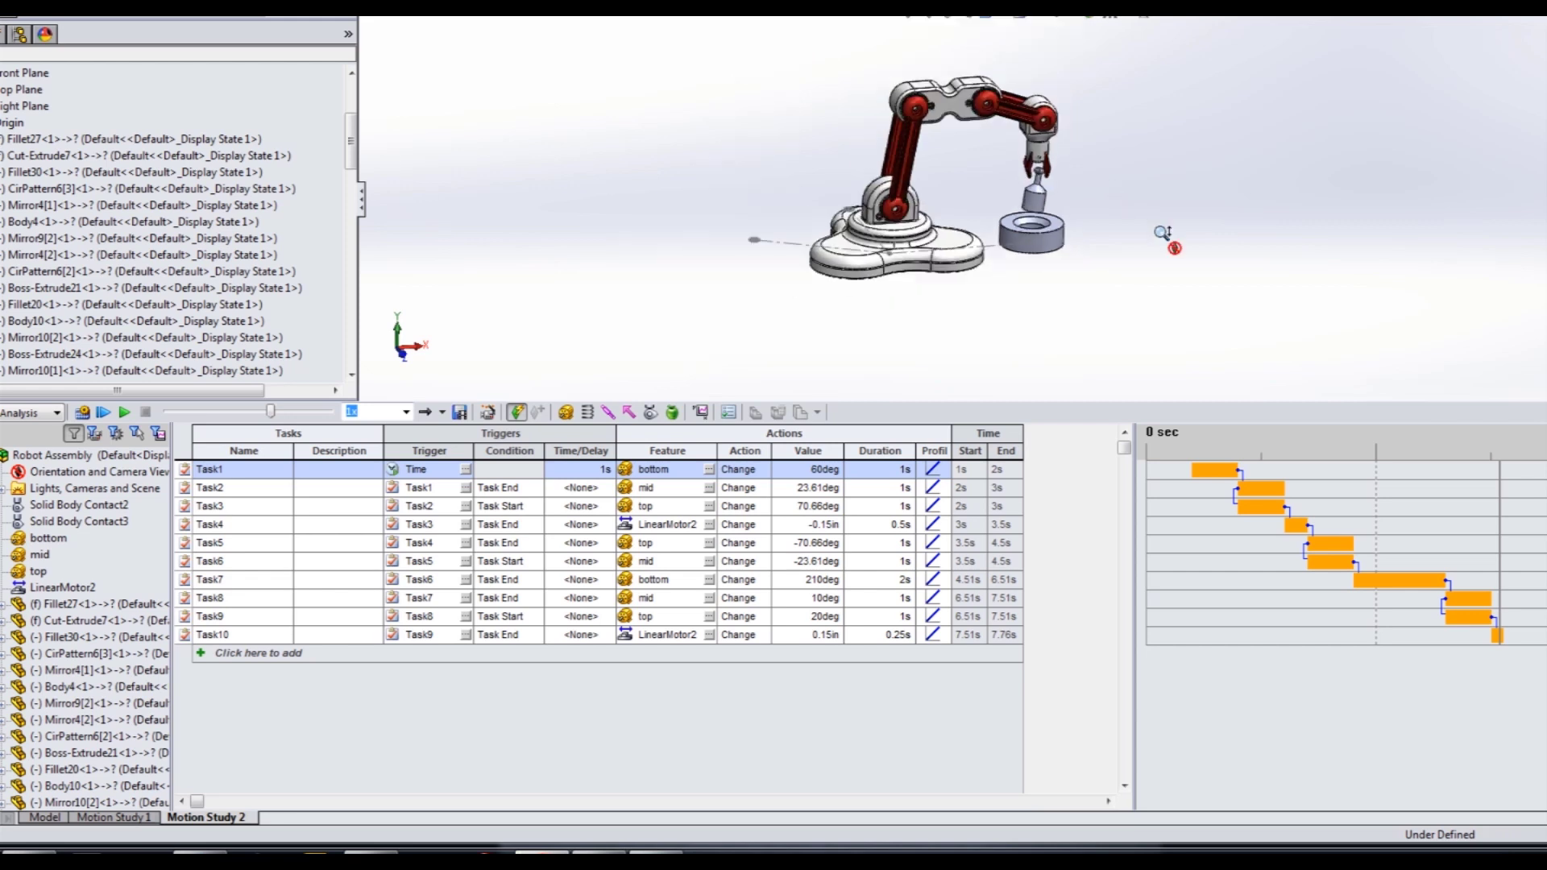
key("Left")
key("Left")
key("Left")
key("Left")
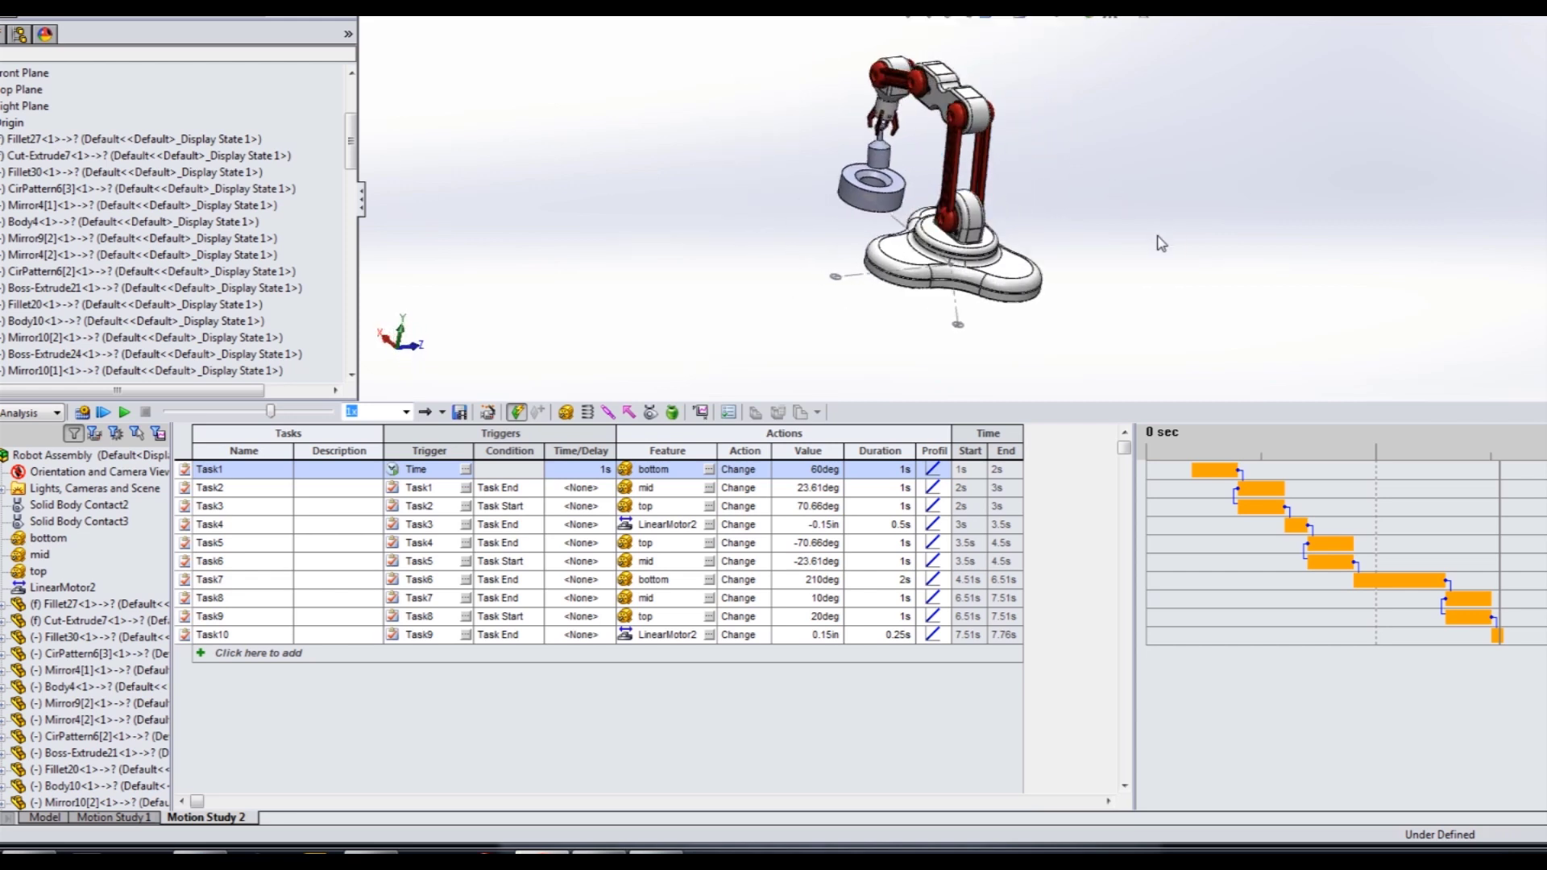
key("Left")
key("Left")
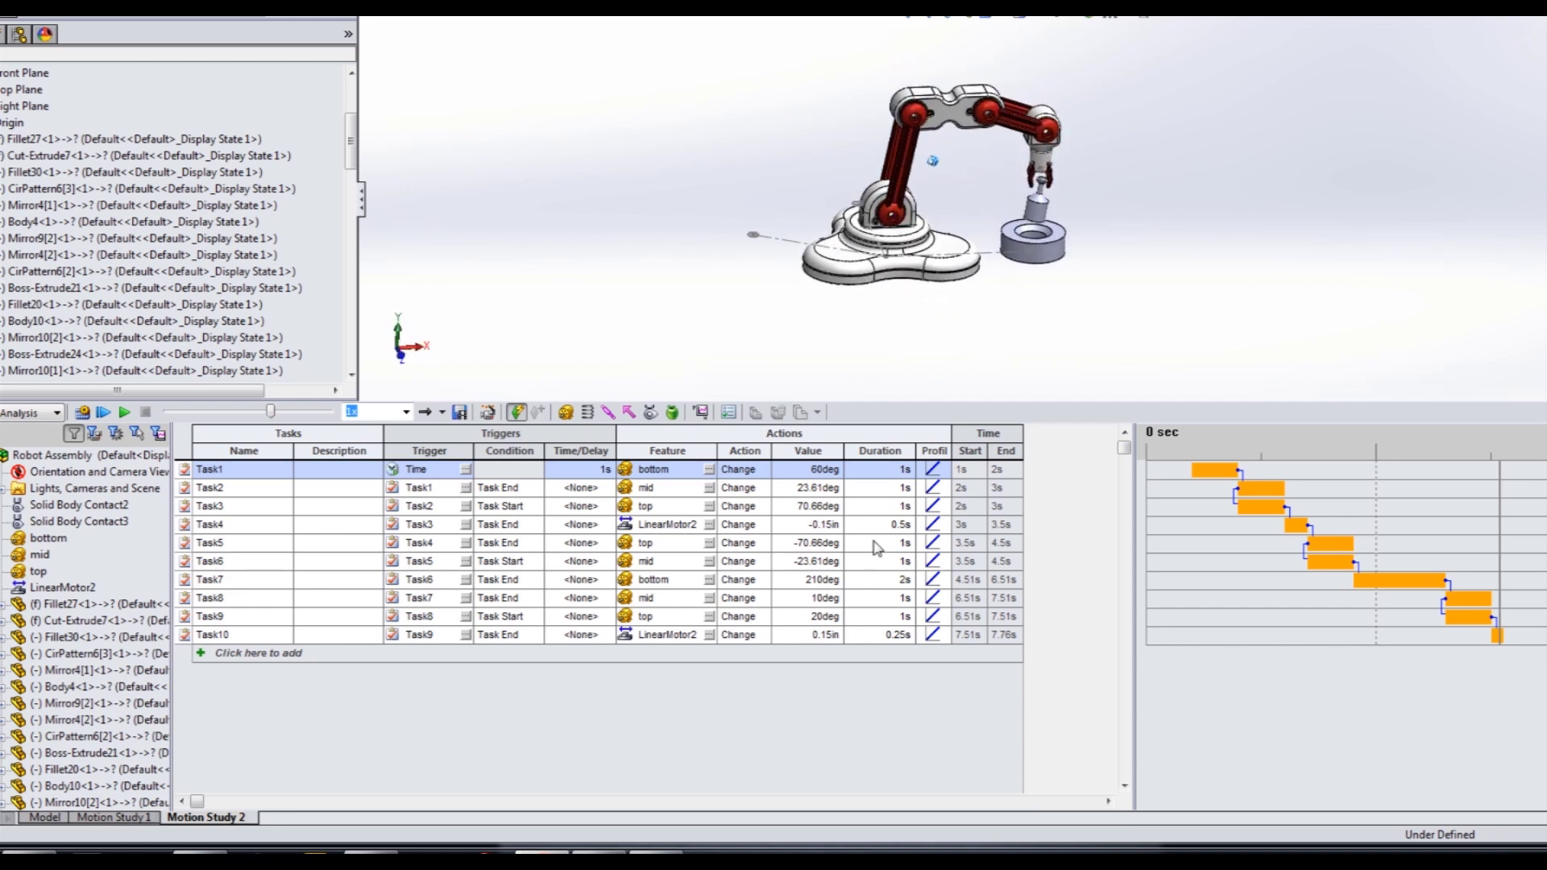